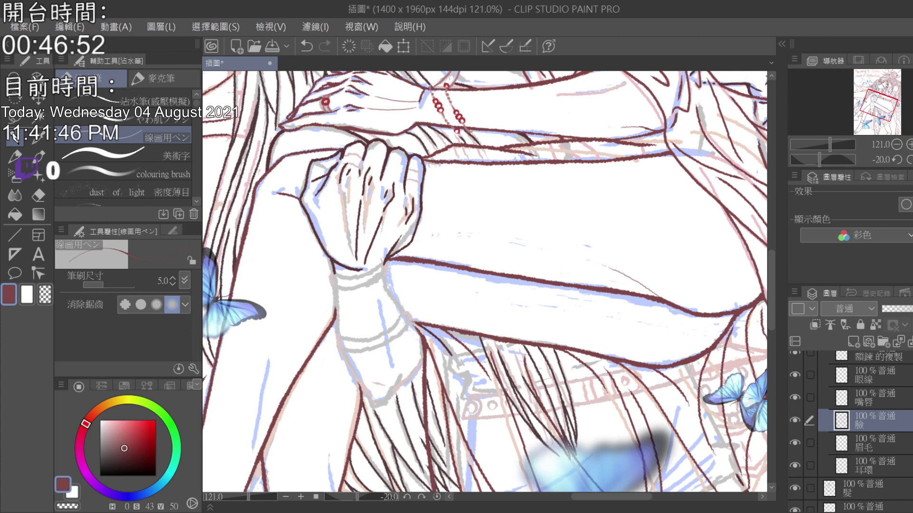
- On the 膚 layer, sample the dark brown of the hand outline and ink the pointed elbow outline of the forearm below the fist
{"action": "scroll", "coordinate": [868, 478], "scroll_direction": "down", "scroll_amount": 4}
{"action": "left_click", "coordinate": [868, 478]}
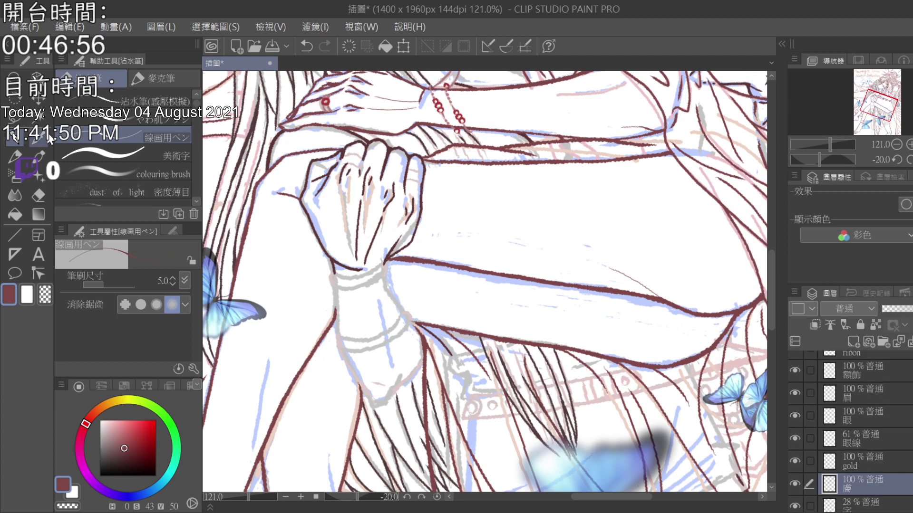
{"action": "key", "text": "i"}
{"action": "left_click", "coordinate": [413, 154]}
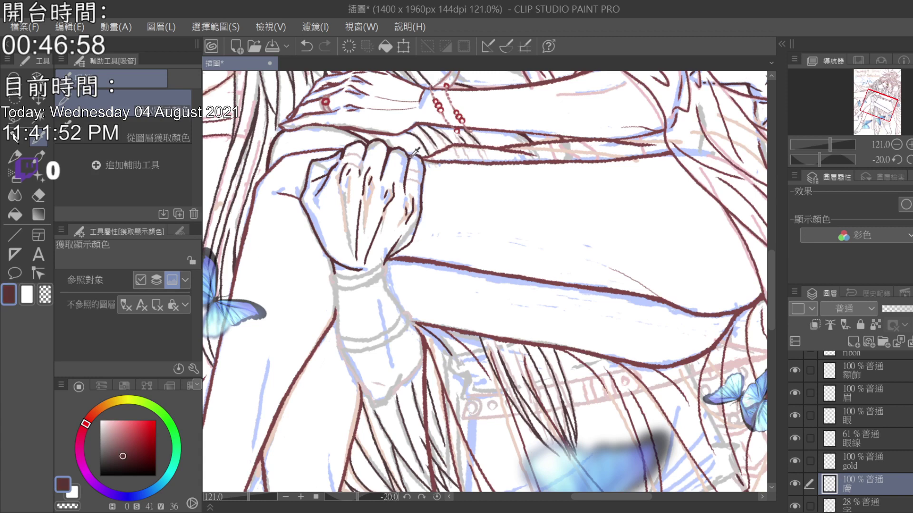
{"action": "key", "text": "p"}
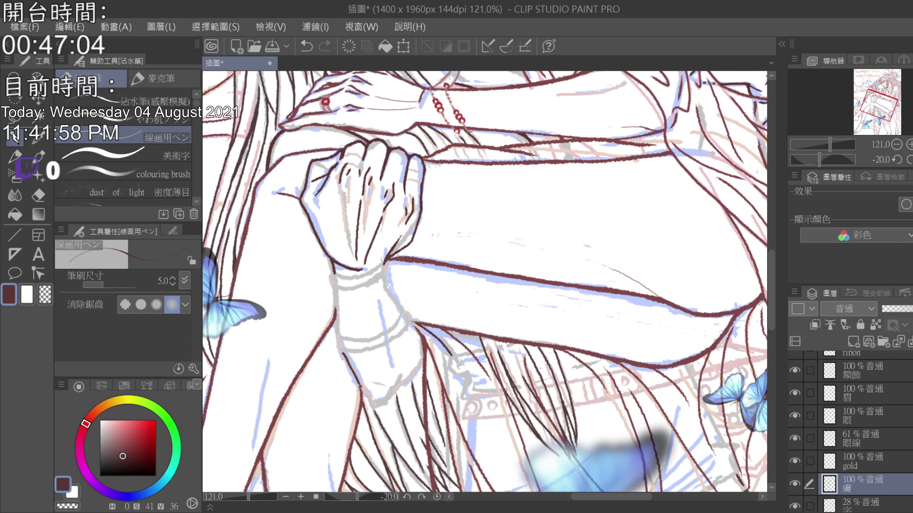
{"action": "mouse_move", "coordinate": [365, 394]}
{"action": "left_mouse_down"}
{"action": "mouse_move", "coordinate": [379, 406]}
{"action": "mouse_move", "coordinate": [387, 399]}
{"action": "left_mouse_up"}
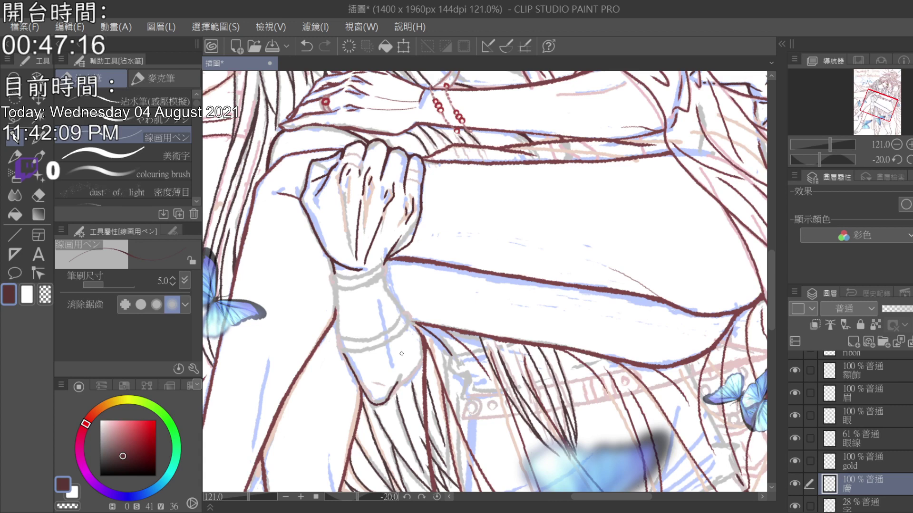
{"action": "left_click", "coordinate": [40, 200]}
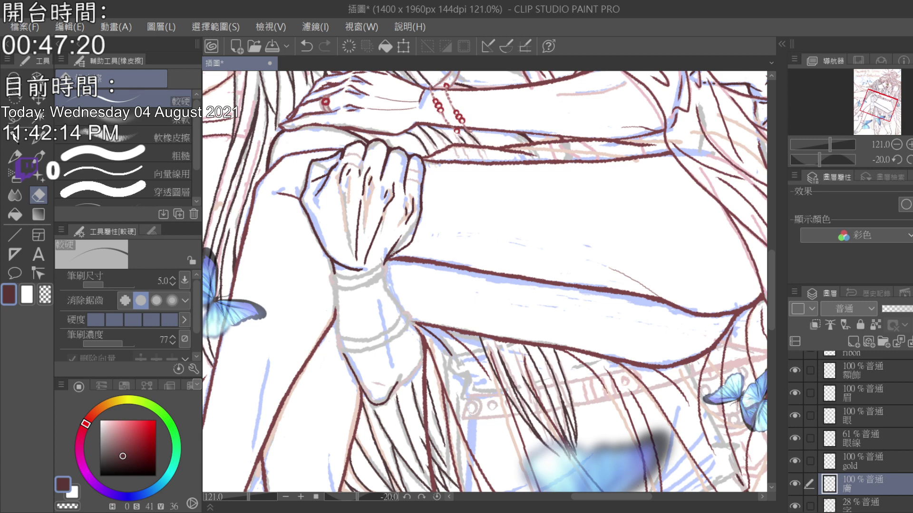
{"action": "key", "text": "p"}
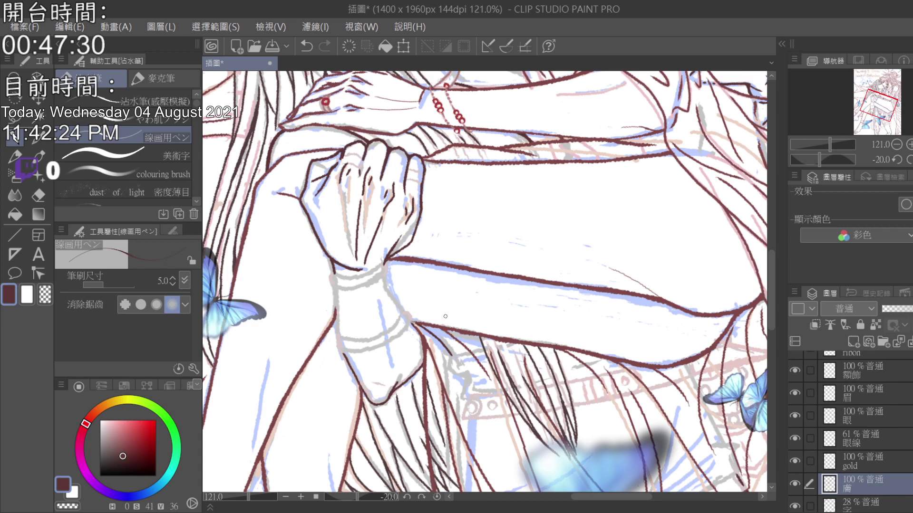
{"action": "scroll", "coordinate": [851, 433], "scroll_direction": "up", "scroll_amount": 5}
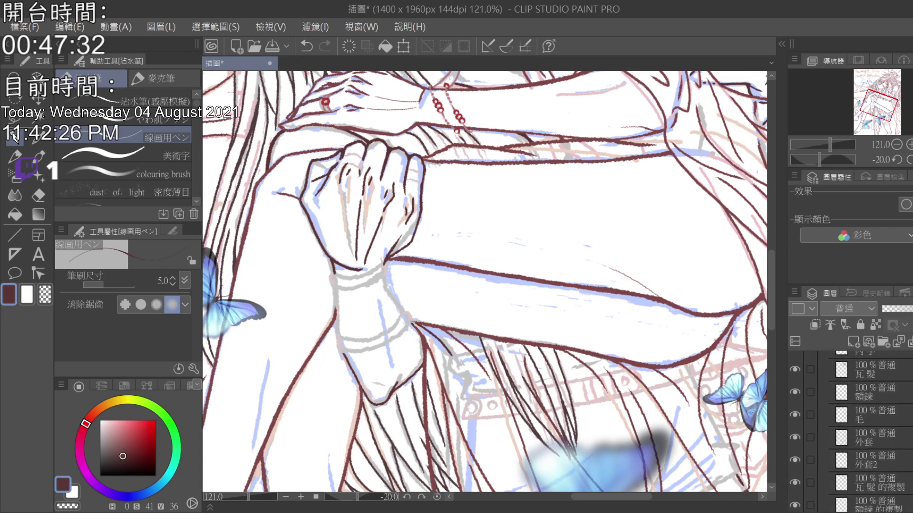
{"action": "scroll", "coordinate": [898, 428], "scroll_direction": "up", "scroll_amount": 1}
{"action": "left_click", "coordinate": [898, 418]}
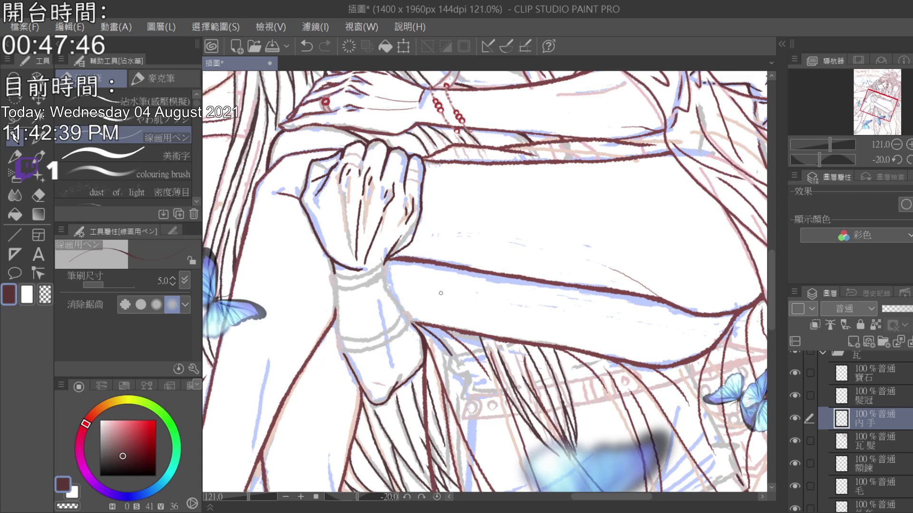
- Reinforce the elbow outline below the fist with a darker pen line on the 膚 layer
{"action": "scroll", "coordinate": [851, 428], "scroll_direction": "down", "scroll_amount": 10}
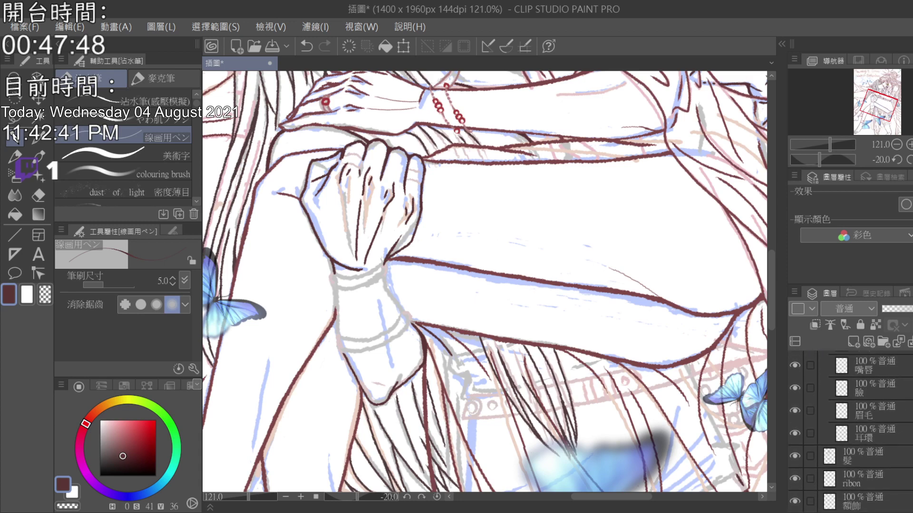
{"action": "left_click", "coordinate": [855, 473]}
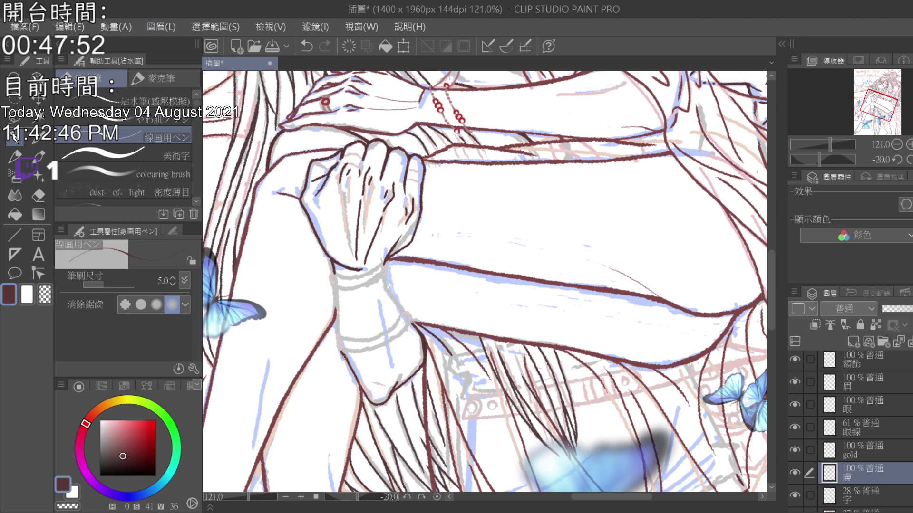
{"action": "mouse_move", "coordinate": [360, 387]}
{"action": "left_mouse_down"}
{"action": "mouse_move", "coordinate": [370, 403]}
{"action": "mouse_move", "coordinate": [385, 403]}
{"action": "left_mouse_up"}
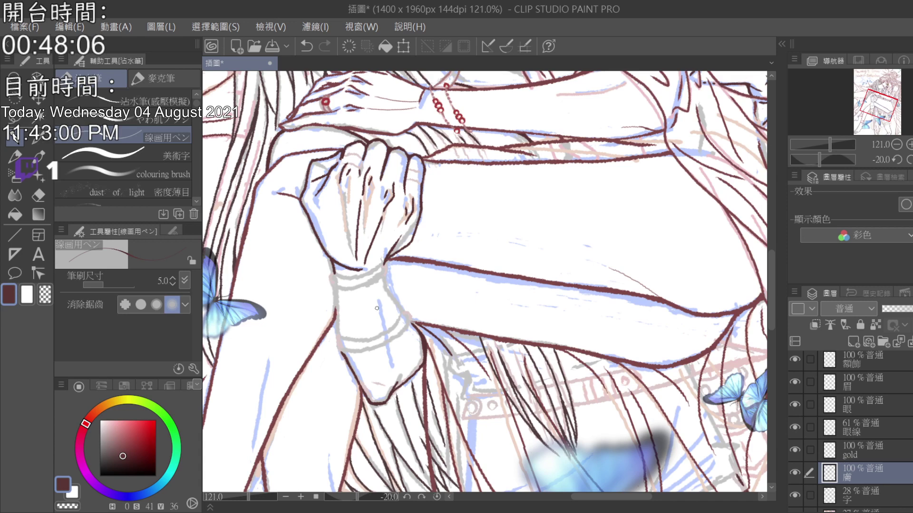
- Make the gold layer active and sample the dusty pink line colour from the ponytail's hair ornament
{"action": "scroll", "coordinate": [625, 341], "scroll_direction": "down", "scroll_amount": 4}
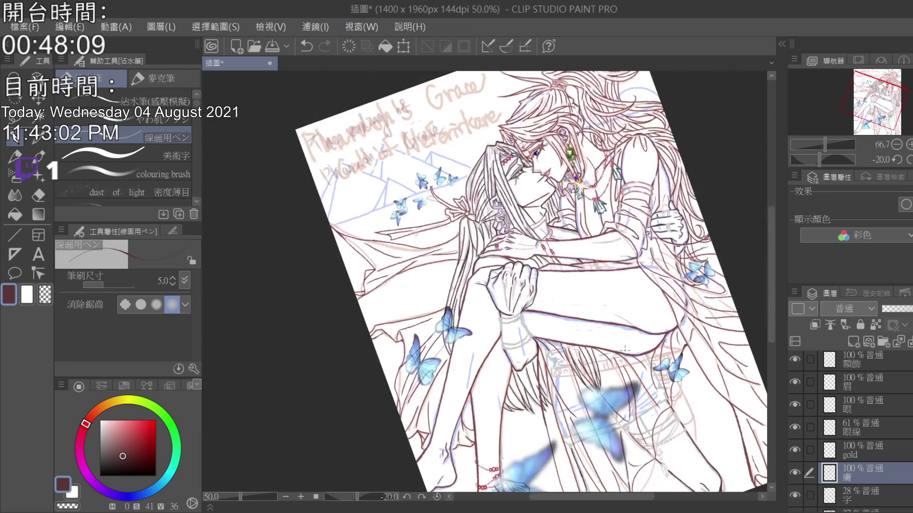
{"action": "scroll", "coordinate": [625, 341], "scroll_direction": "up", "scroll_amount": 3}
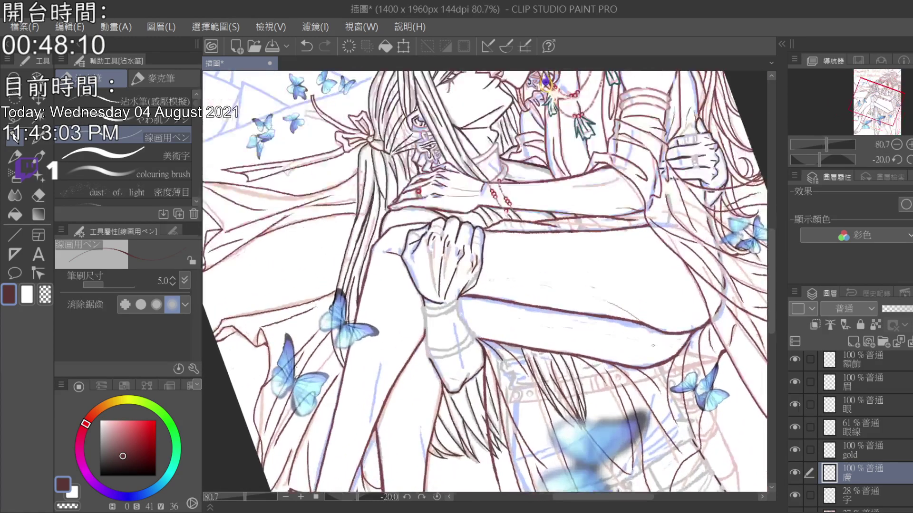
{"action": "left_click", "coordinate": [886, 451]}
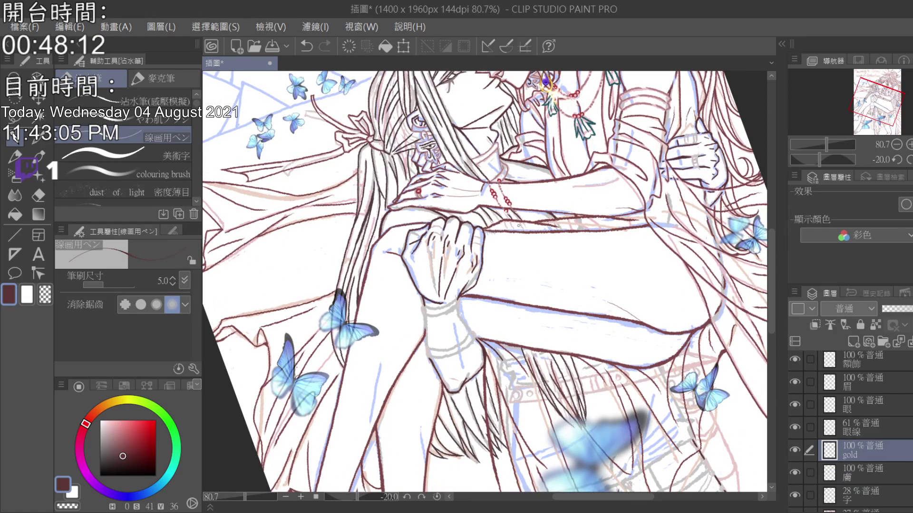
{"action": "left_click_drag", "start_coordinate": [774, 285], "coordinate": [771, 215]}
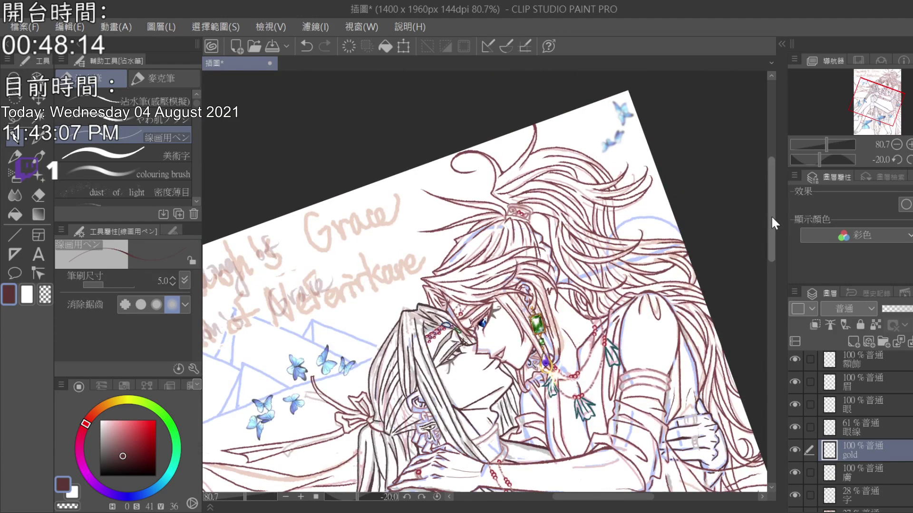
{"action": "scroll", "coordinate": [537, 323], "scroll_direction": "up", "scroll_amount": 2}
{"action": "scroll", "coordinate": [537, 308], "scroll_direction": "up", "scroll_amount": 2}
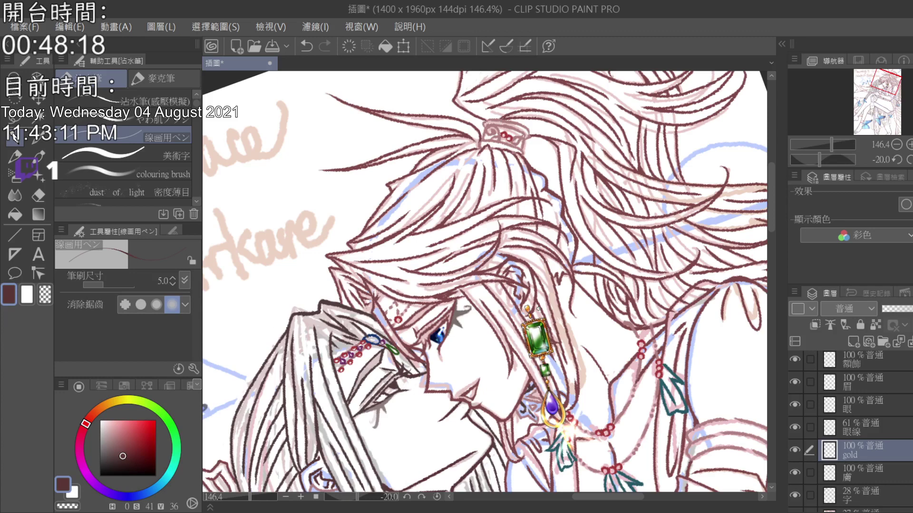
{"action": "left_click", "coordinate": [38, 138]}
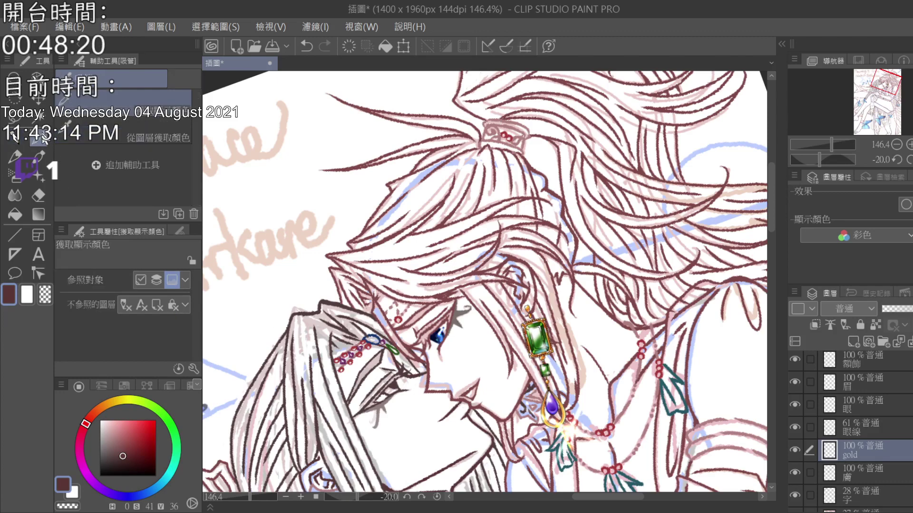
{"action": "left_click", "coordinate": [511, 125]}
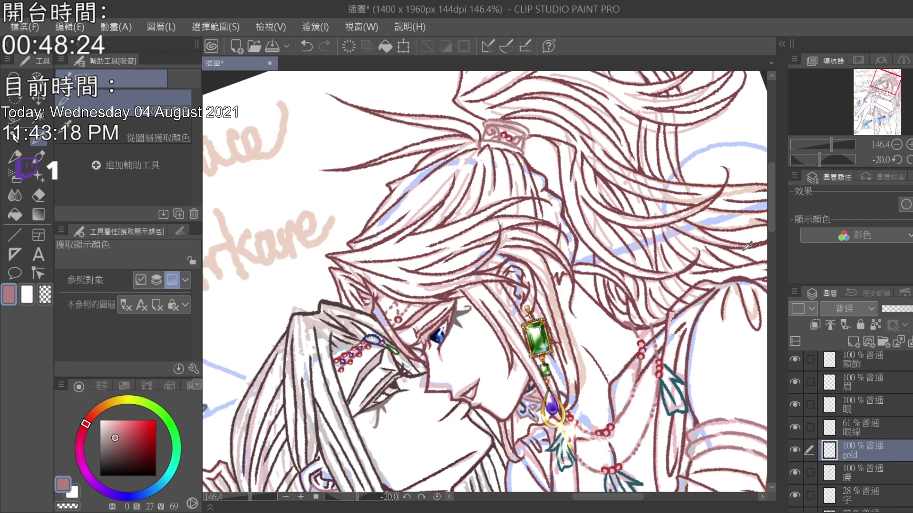
- Ink the two finger rings on the hand beside the banded upper arm with the 線画用ペン pen, undoing the faulty stroke
{"action": "left_click_drag", "start_coordinate": [768, 197], "coordinate": [755, 272]}
{"action": "left_click", "coordinate": [16, 156]}
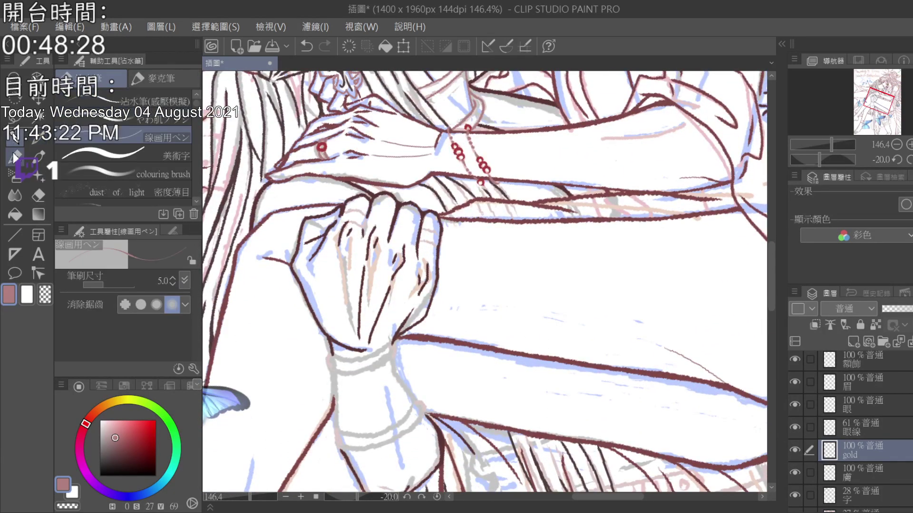
{"action": "left_click_drag", "start_coordinate": [601, 497], "coordinate": [663, 487]}
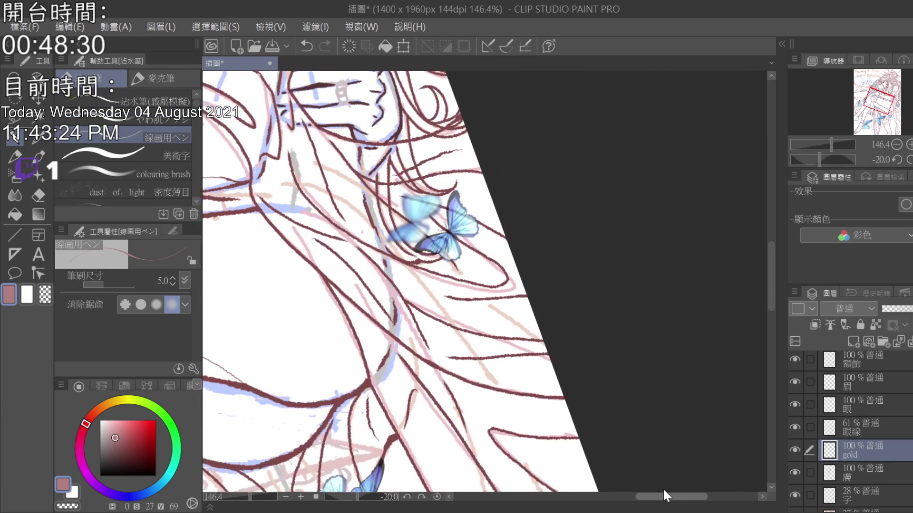
{"action": "left_click_drag", "start_coordinate": [771, 280], "coordinate": [766, 248]}
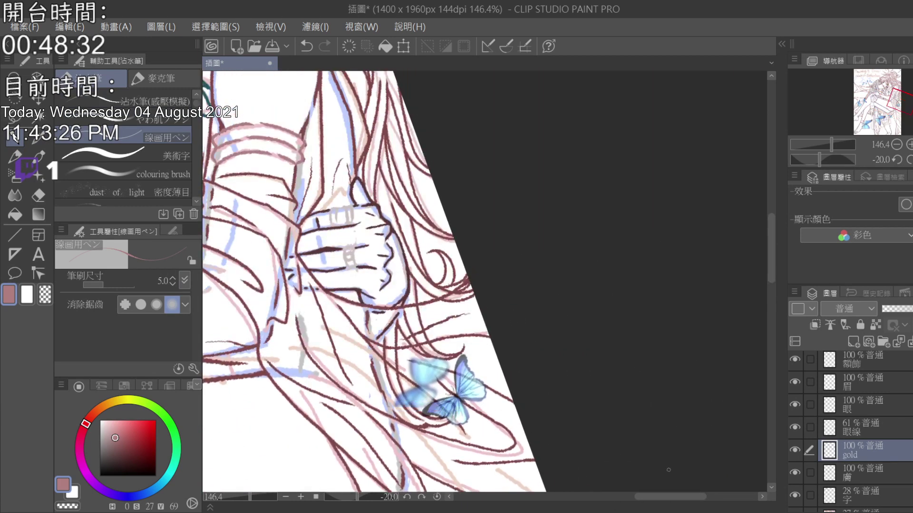
{"action": "left_click_drag", "start_coordinate": [671, 496], "coordinate": [653, 475]}
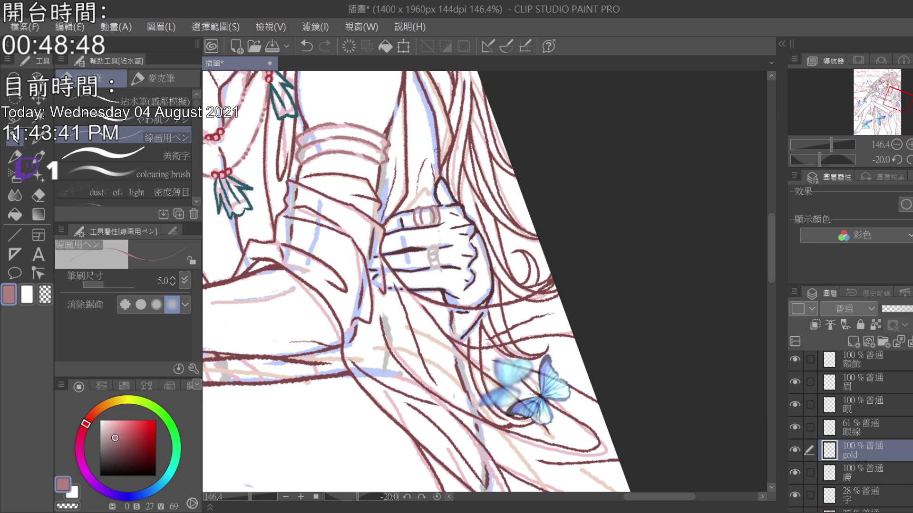
{"action": "left_click", "coordinate": [311, 45]}
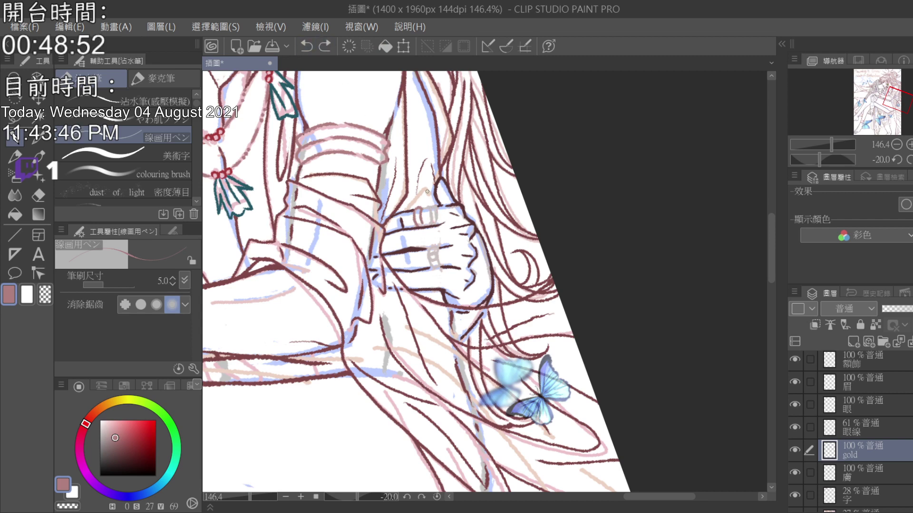
{"action": "scroll", "coordinate": [768, 209], "scroll_direction": "up", "scroll_amount": 3}
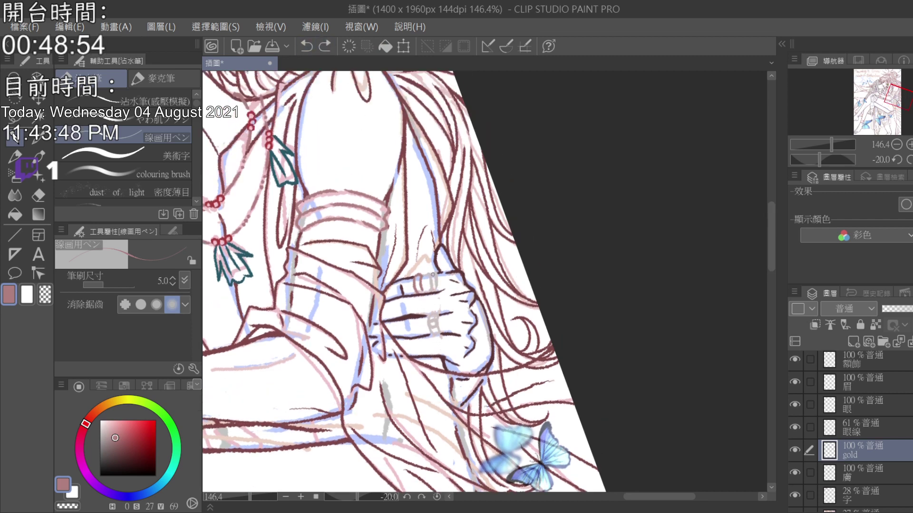
{"action": "left_click_drag", "start_coordinate": [433, 275], "coordinate": [432, 291]}
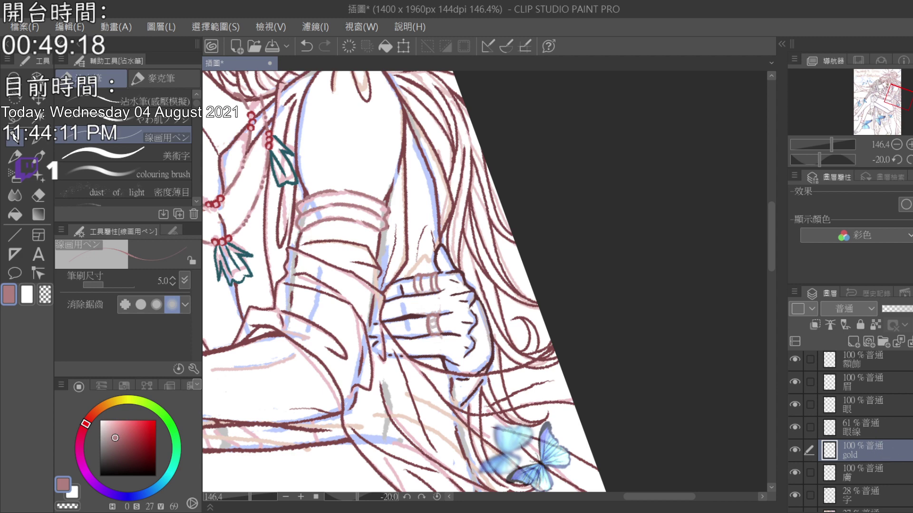
- On the 寶石 layer, sample the red of the necklace beads and draw a small round gem on the lower finger ring
{"action": "scroll", "coordinate": [851, 428], "scroll_direction": "up", "scroll_amount": 3}
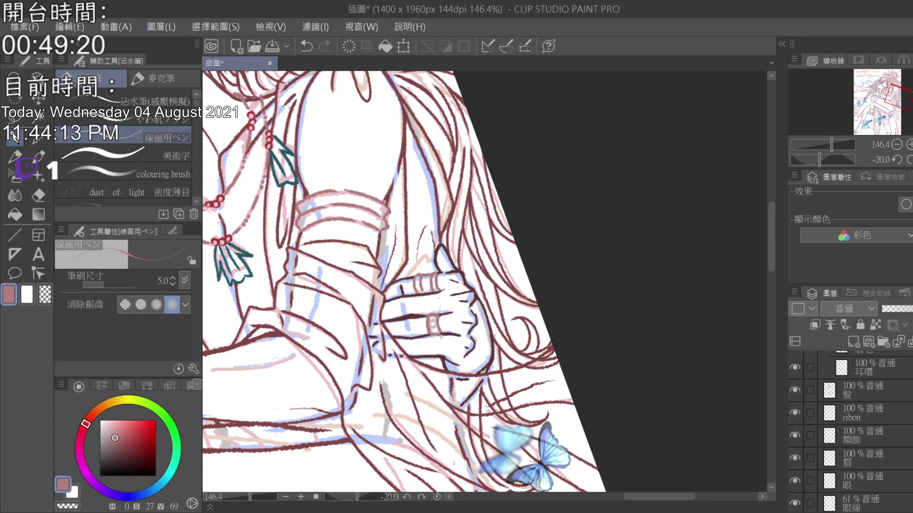
{"action": "scroll", "coordinate": [851, 428], "scroll_direction": "up", "scroll_amount": 6}
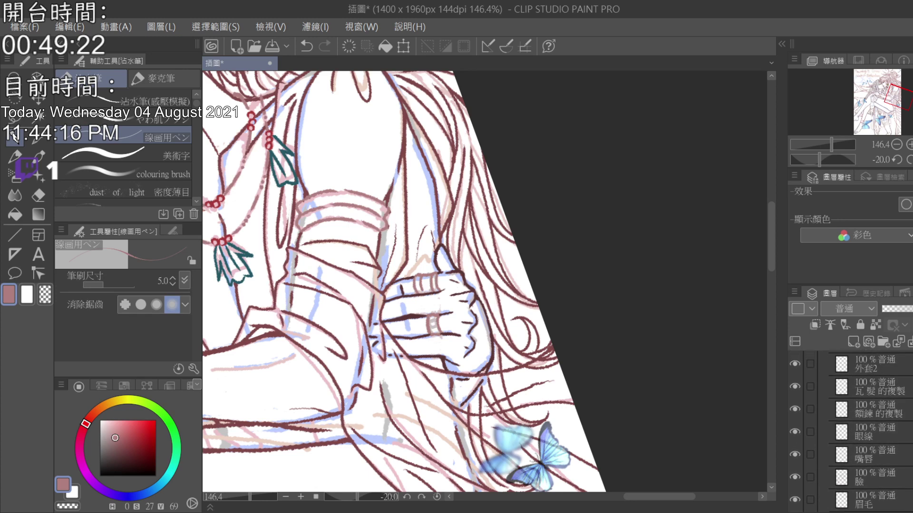
{"action": "scroll", "coordinate": [902, 425], "scroll_direction": "up", "scroll_amount": 8}
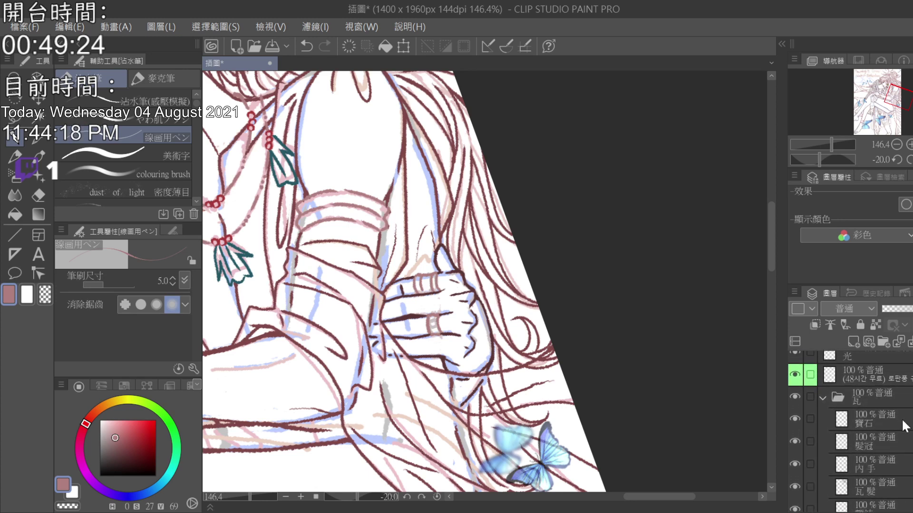
{"action": "left_click", "coordinate": [901, 423]}
{"action": "mouse_move", "coordinate": [769, 227]}
{"action": "left_mouse_down"}
{"action": "mouse_move", "coordinate": [769, 203]}
{"action": "mouse_move", "coordinate": [768, 219]}
{"action": "left_mouse_up"}
{"action": "left_click", "coordinate": [15, 137]}
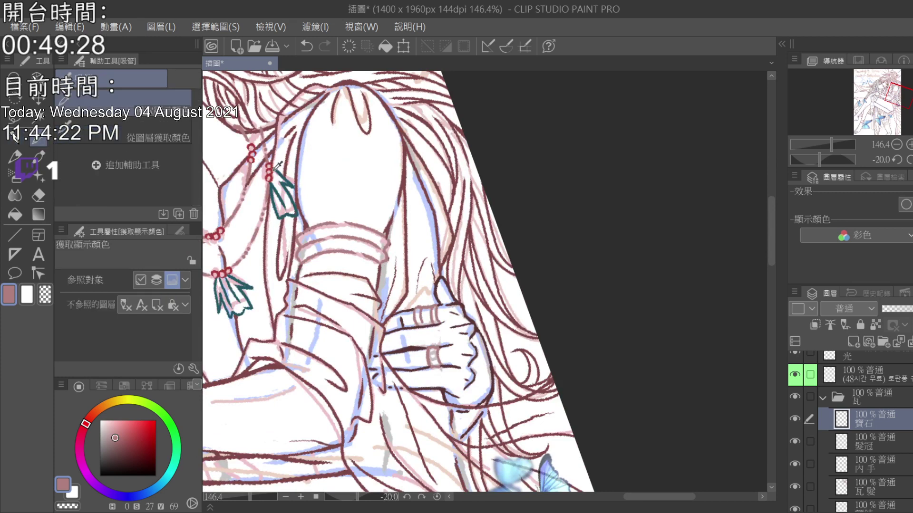
{"action": "left_click", "coordinate": [277, 164]}
{"action": "left_click", "coordinate": [16, 138]}
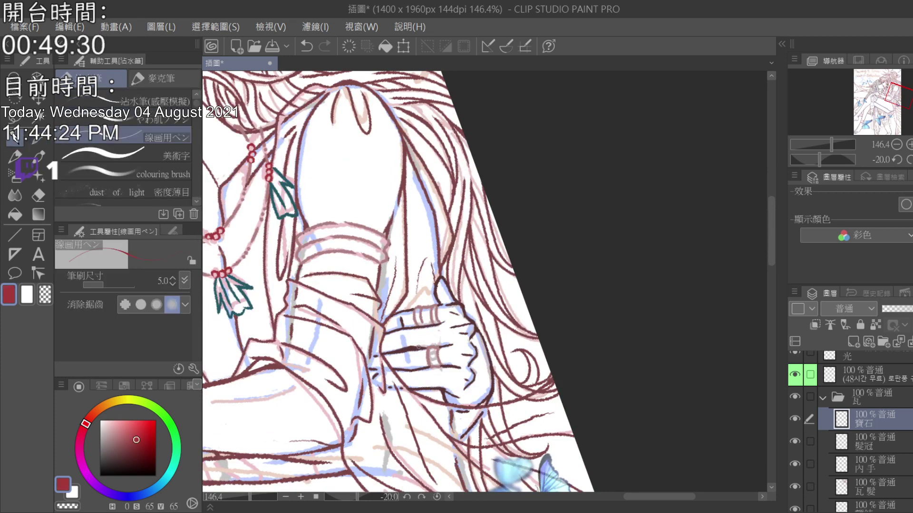
{"action": "left_click", "coordinate": [434, 356]}
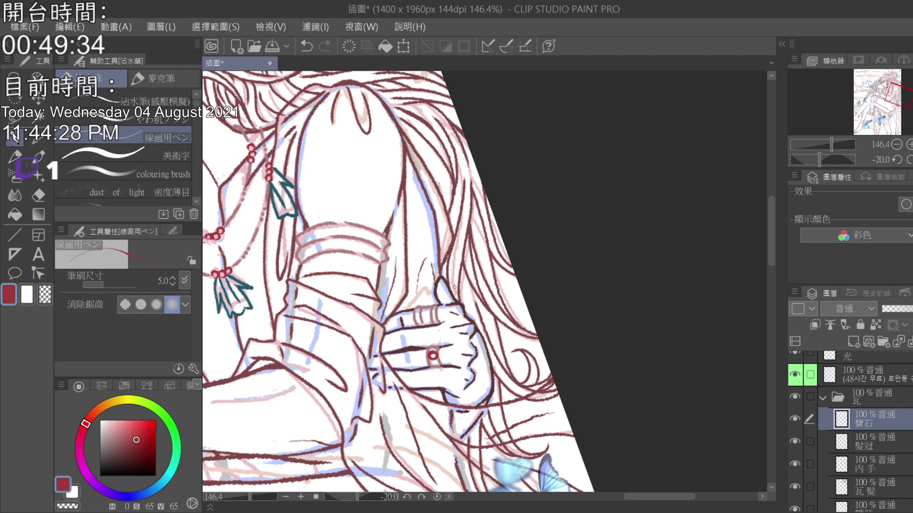
- On the 外套 layer, sample the brownish-red line colour, ink the coat edge beside the ringed hand, and erase stray line ends
{"action": "scroll", "coordinate": [454, 288], "scroll_direction": "down", "scroll_amount": 1}
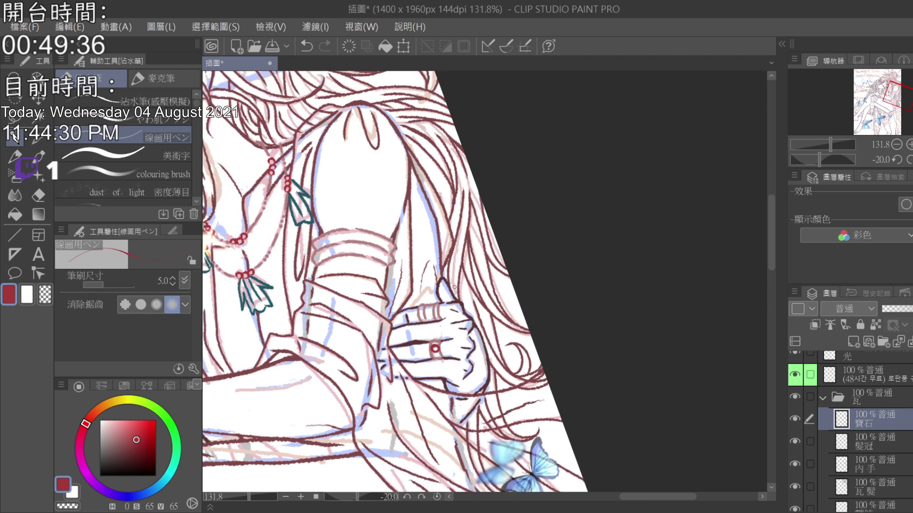
{"action": "scroll", "coordinate": [454, 287], "scroll_direction": "up", "scroll_amount": 2}
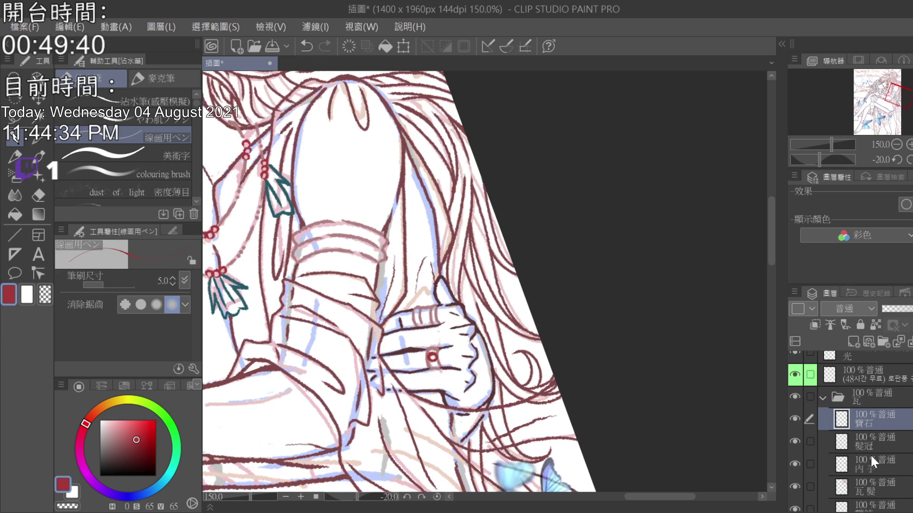
{"action": "scroll", "coordinate": [871, 454], "scroll_direction": "down", "scroll_amount": 3}
{"action": "left_click", "coordinate": [877, 469]}
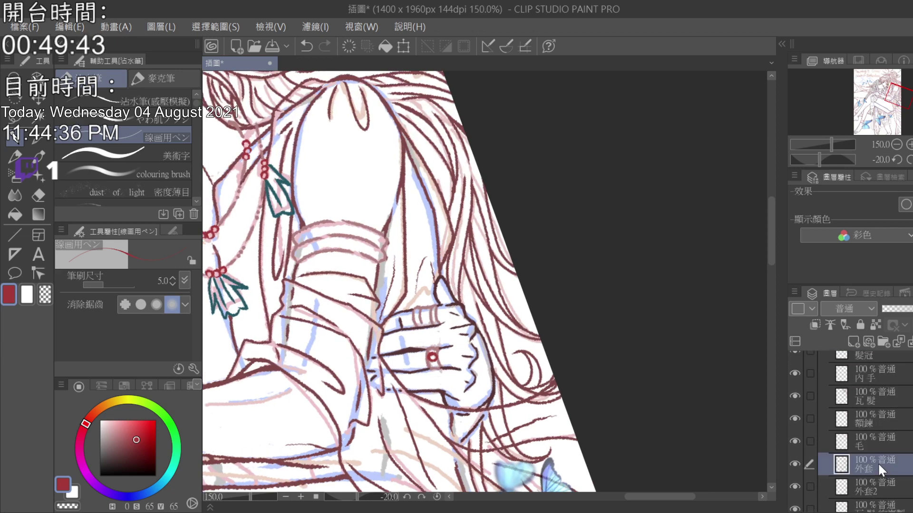
{"action": "left_click", "coordinate": [42, 142]}
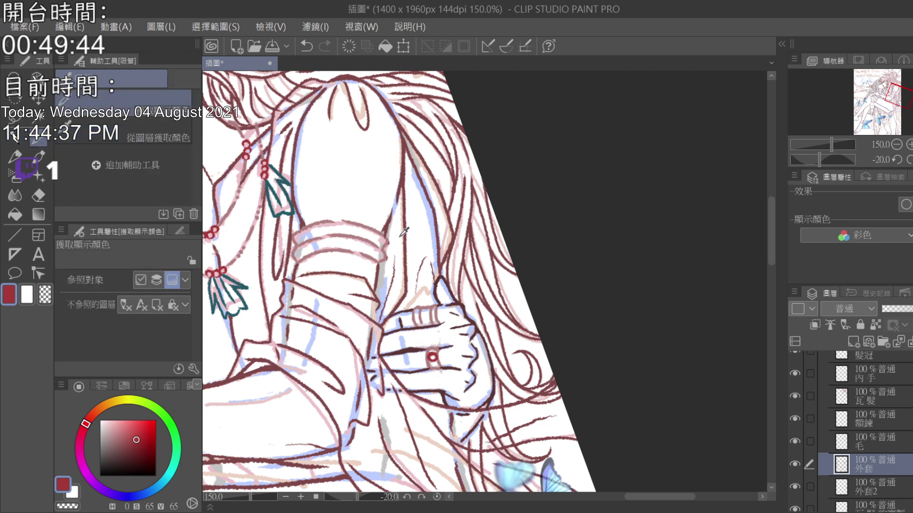
{"action": "left_click", "coordinate": [412, 252]}
{"action": "key", "text": "p"}
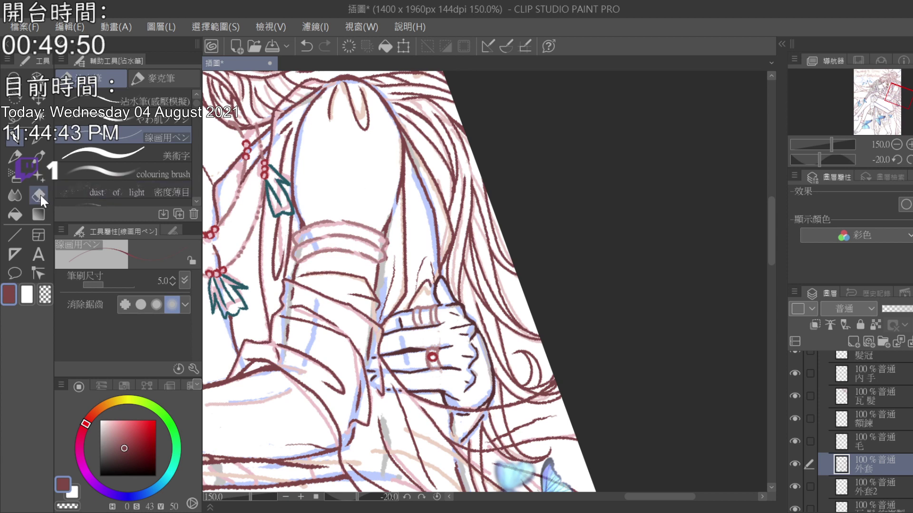
{"action": "left_click", "coordinate": [39, 194]}
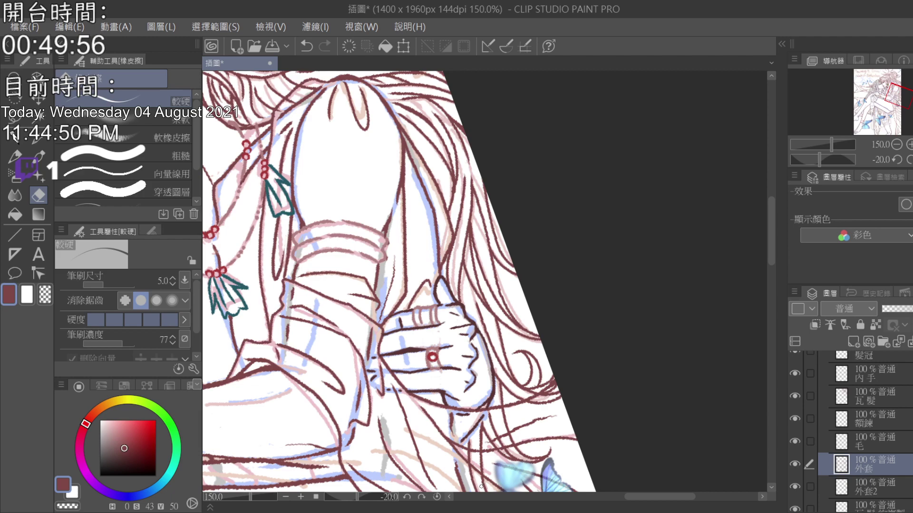
- Make the 膚 layer active and sample the dark brown line colour from the clenched fist's outline
{"action": "left_click", "coordinate": [437, 497]}
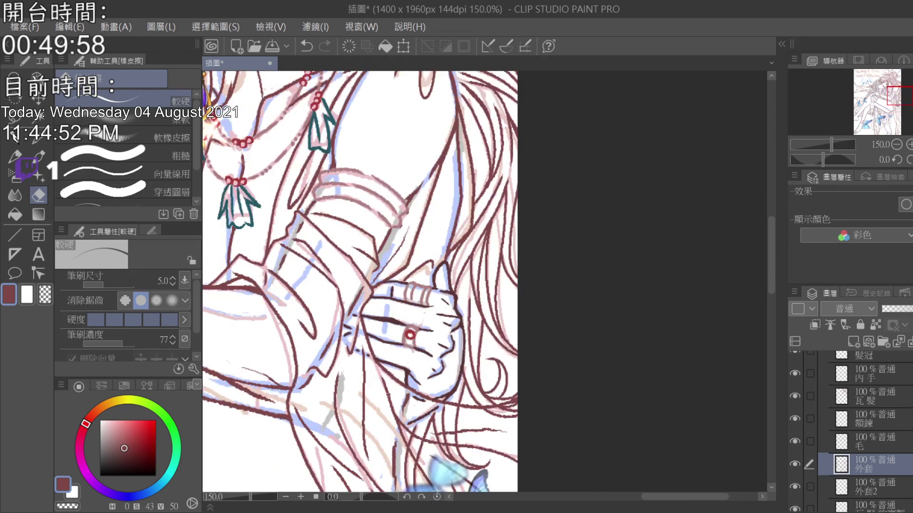
{"action": "scroll", "coordinate": [492, 366], "scroll_direction": "down", "scroll_amount": 10}
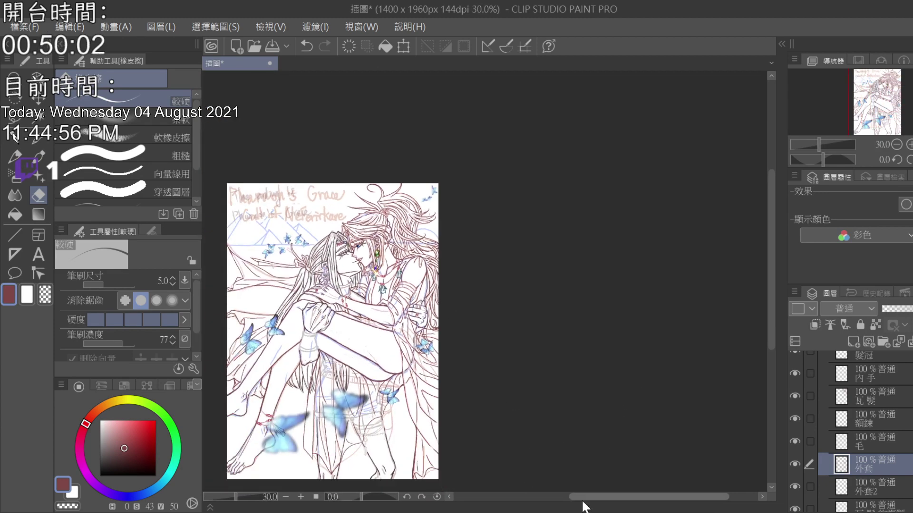
{"action": "scroll", "coordinate": [580, 501], "scroll_direction": "up", "scroll_amount": 5}
{"action": "scroll", "coordinate": [498, 357], "scroll_direction": "up", "scroll_amount": 3}
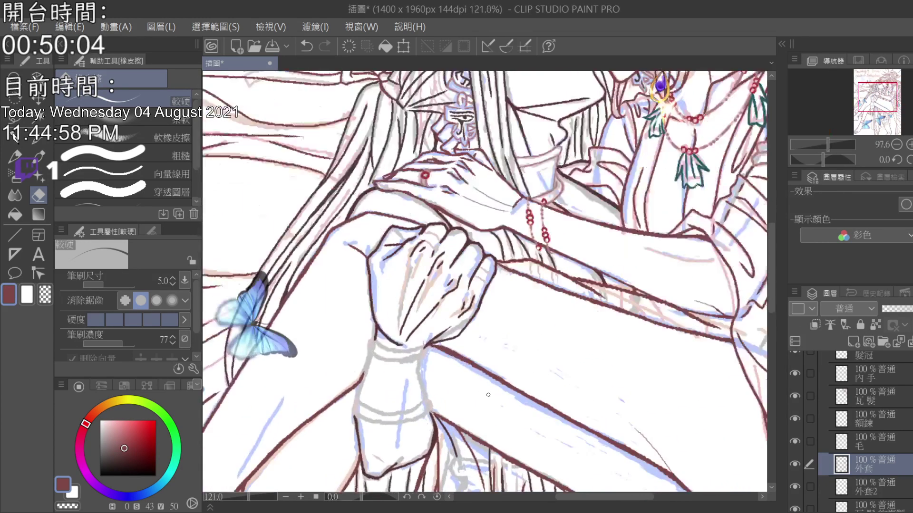
{"action": "scroll", "coordinate": [883, 414], "scroll_direction": "up", "scroll_amount": 3}
{"action": "scroll", "coordinate": [897, 448], "scroll_direction": "down", "scroll_amount": 3}
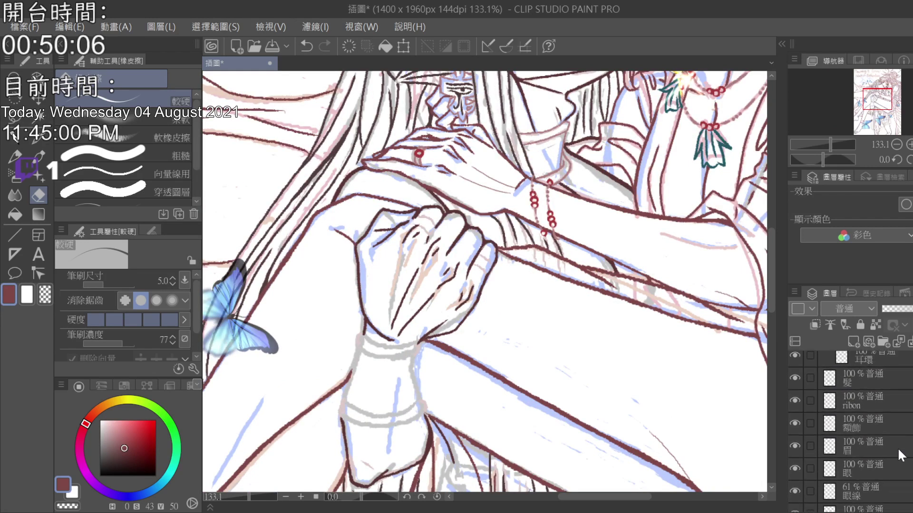
{"action": "left_click", "coordinate": [891, 422]}
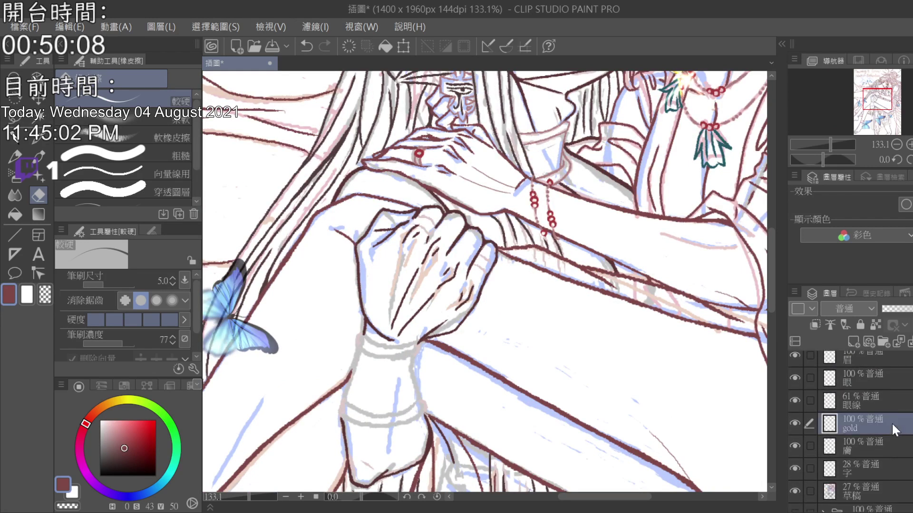
{"action": "left_click", "coordinate": [36, 141]}
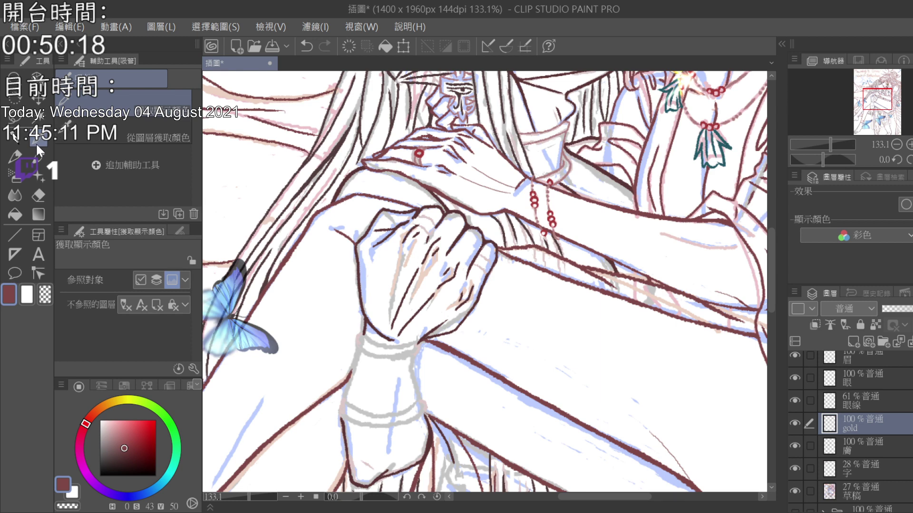
{"action": "left_click", "coordinate": [866, 444]}
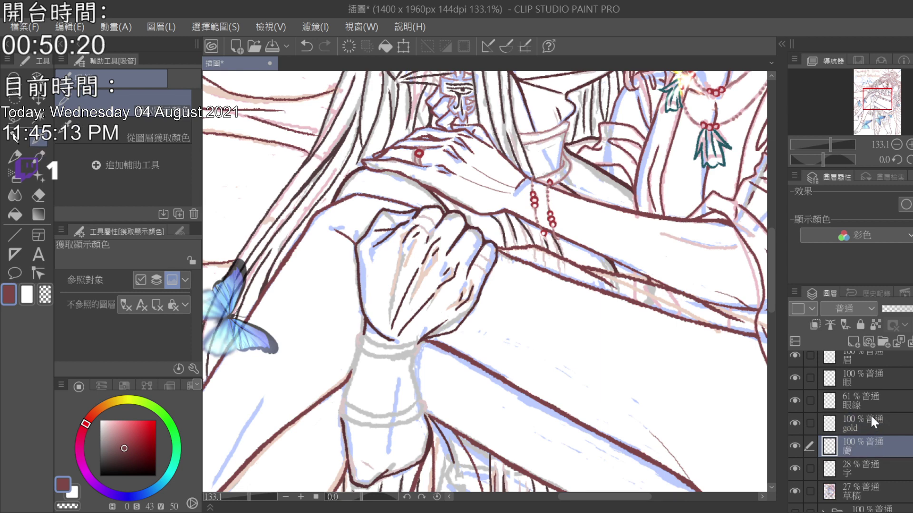
{"action": "left_click", "coordinate": [420, 209]}
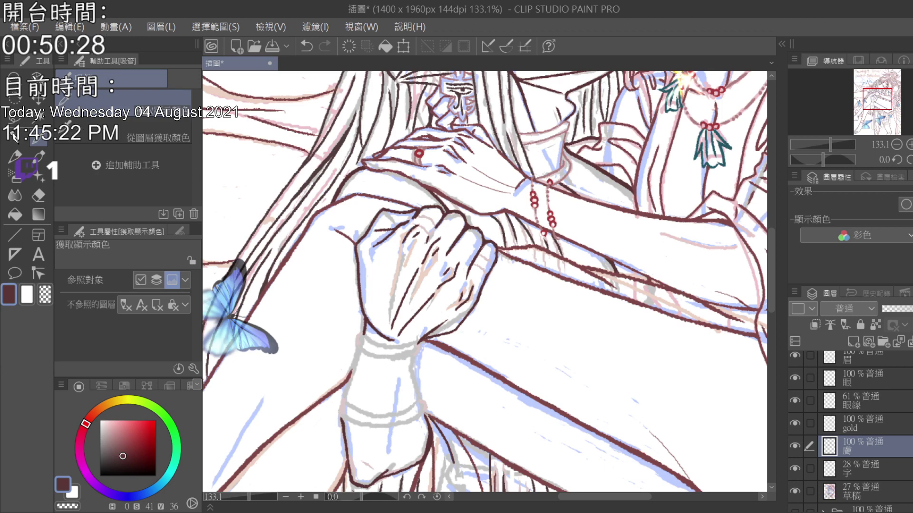
{"action": "scroll", "coordinate": [849, 432], "scroll_direction": "up", "scroll_amount": 5}
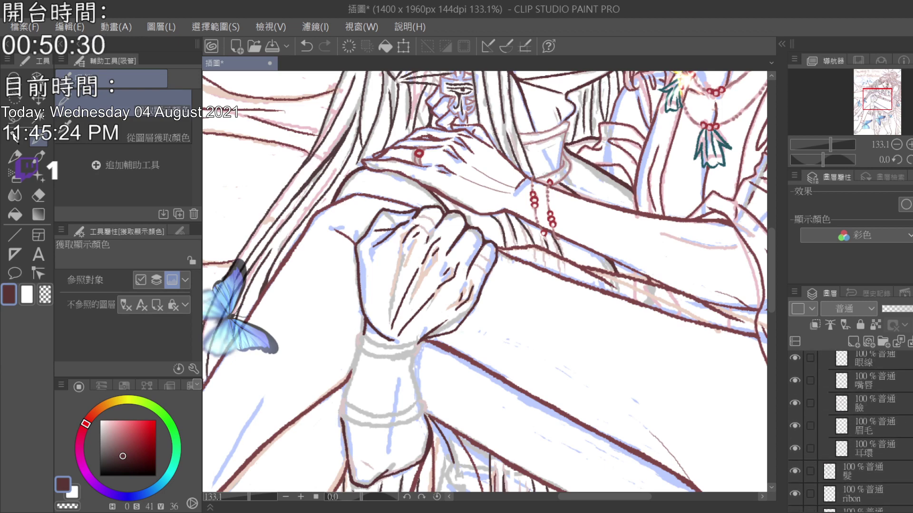
{"action": "scroll", "coordinate": [851, 432], "scroll_direction": "up", "scroll_amount": 6}
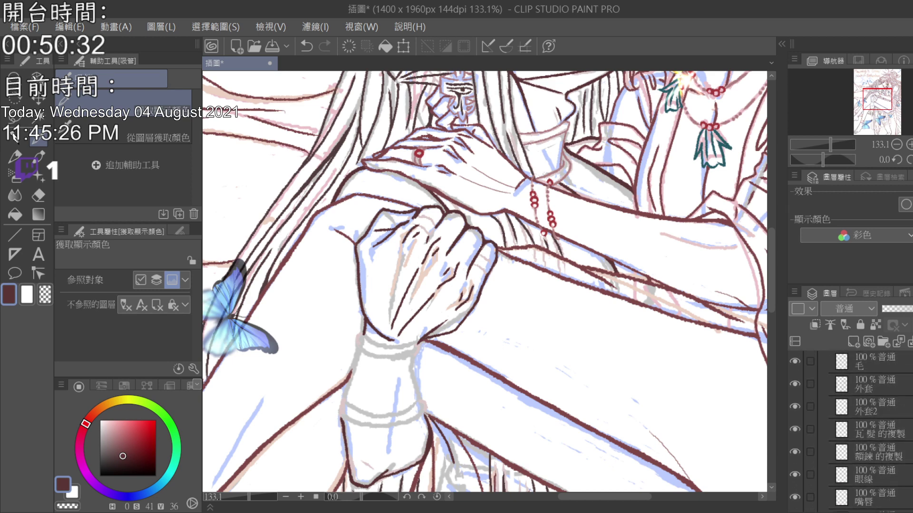
{"action": "scroll", "coordinate": [870, 430], "scroll_direction": "down", "scroll_amount": 1}
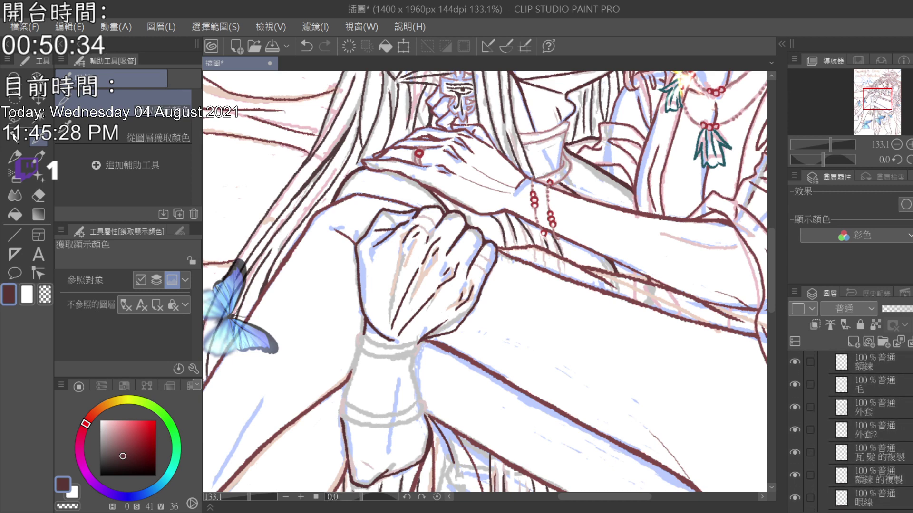
{"action": "scroll", "coordinate": [870, 430], "scroll_direction": "up", "scroll_amount": 1}
{"action": "scroll", "coordinate": [870, 430], "scroll_direction": "up", "scroll_amount": 5}
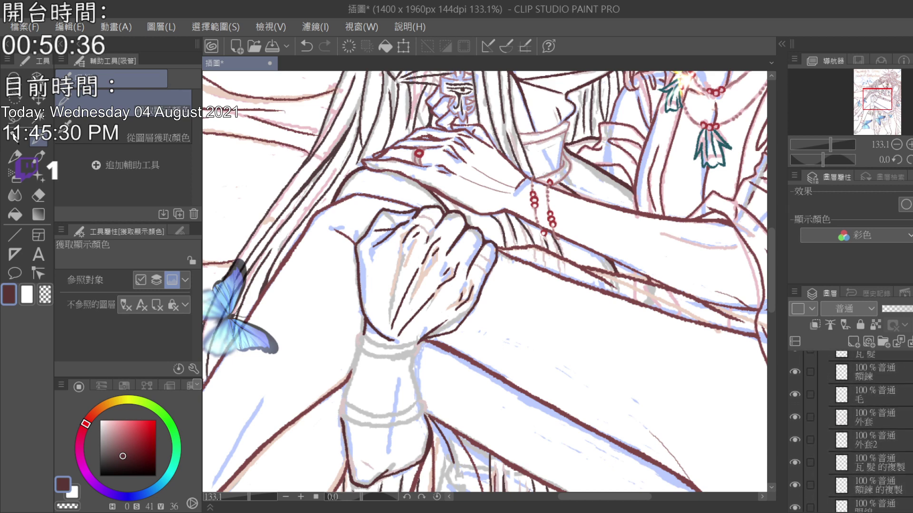
{"action": "scroll", "coordinate": [870, 431], "scroll_direction": "up", "scroll_amount": 5}
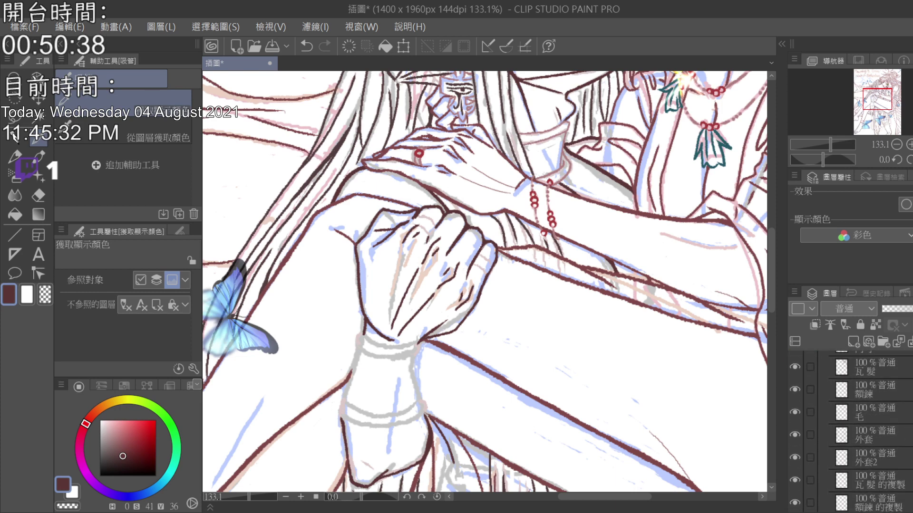
{"action": "scroll", "coordinate": [870, 430], "scroll_direction": "down", "scroll_amount": 1}
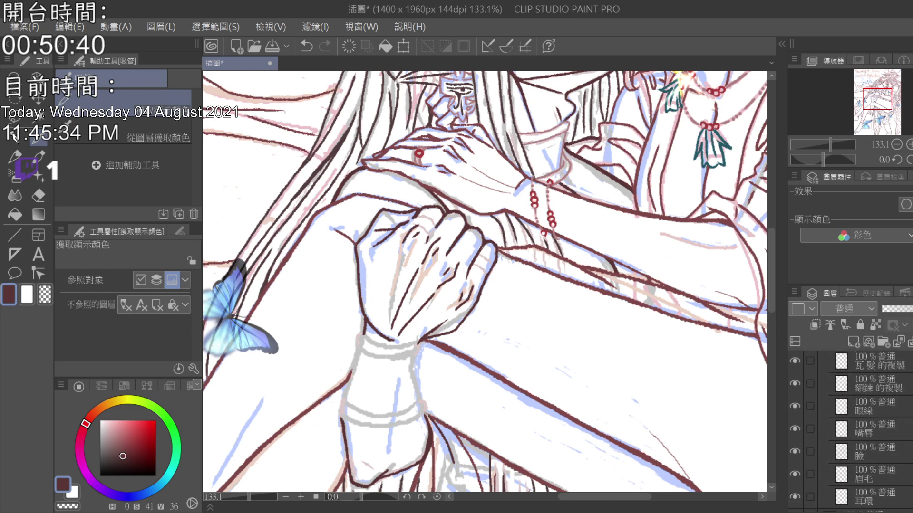
{"action": "left_click", "coordinate": [870, 454]}
{"action": "left_click", "coordinate": [37, 197]}
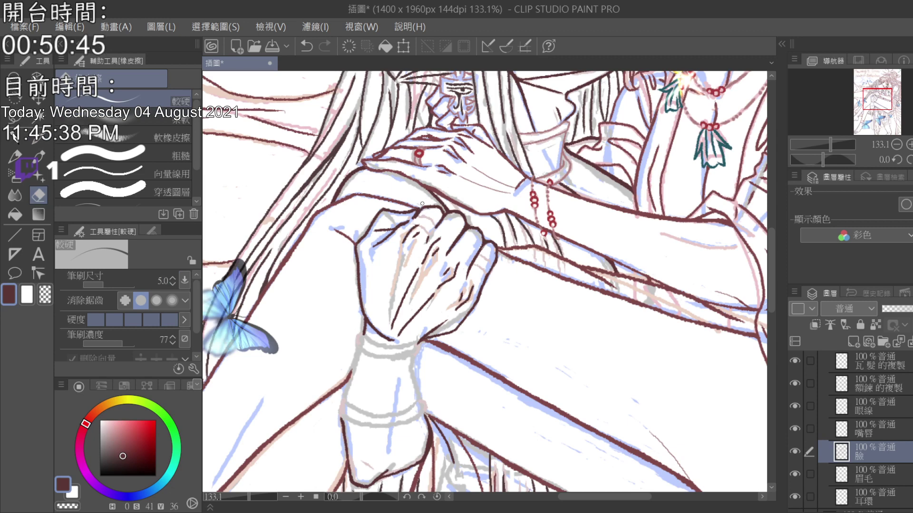
{"action": "scroll", "coordinate": [860, 431], "scroll_direction": "down", "scroll_amount": 8}
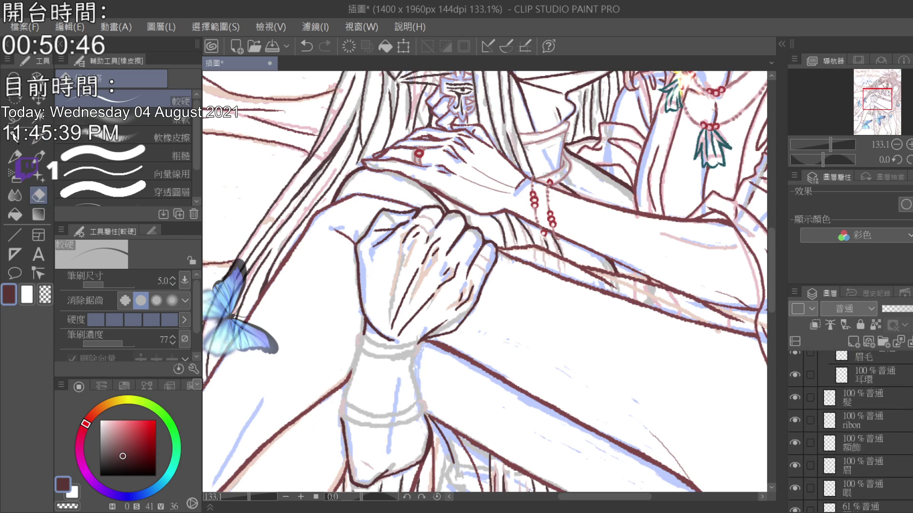
{"action": "scroll", "coordinate": [860, 430], "scroll_direction": "down", "scroll_amount": 1}
{"action": "left_click", "coordinate": [856, 440]}
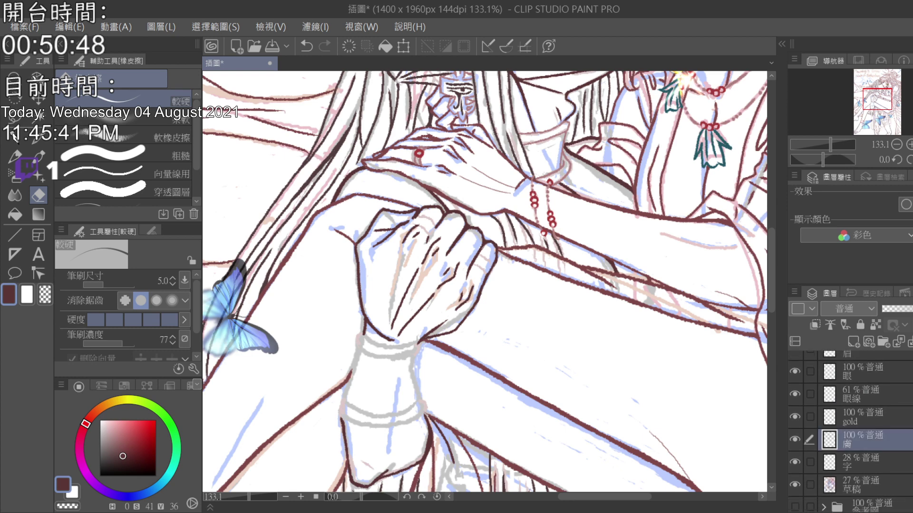
- Ink the fine tendon lines on the back of the clenched fist with the 線画用ペン pen at size 2.0
{"action": "left_click", "coordinate": [39, 136]}
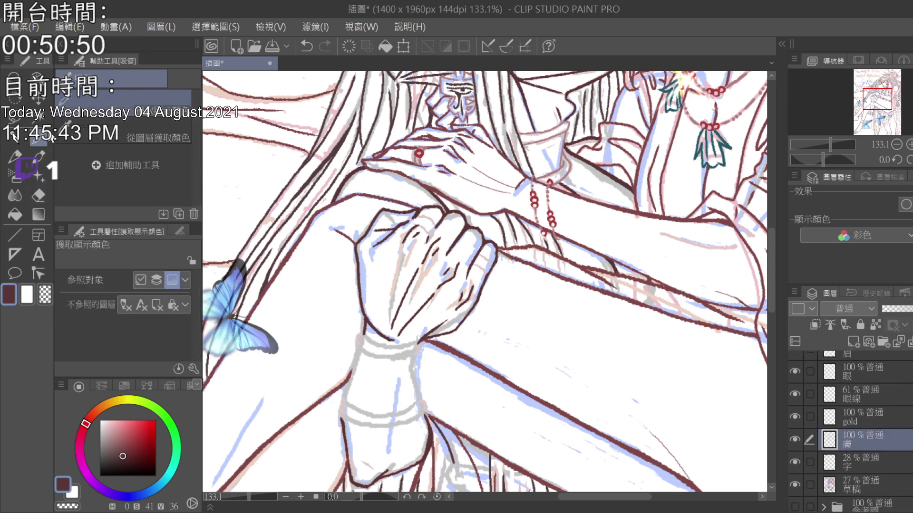
{"action": "left_click", "coordinate": [14, 138]}
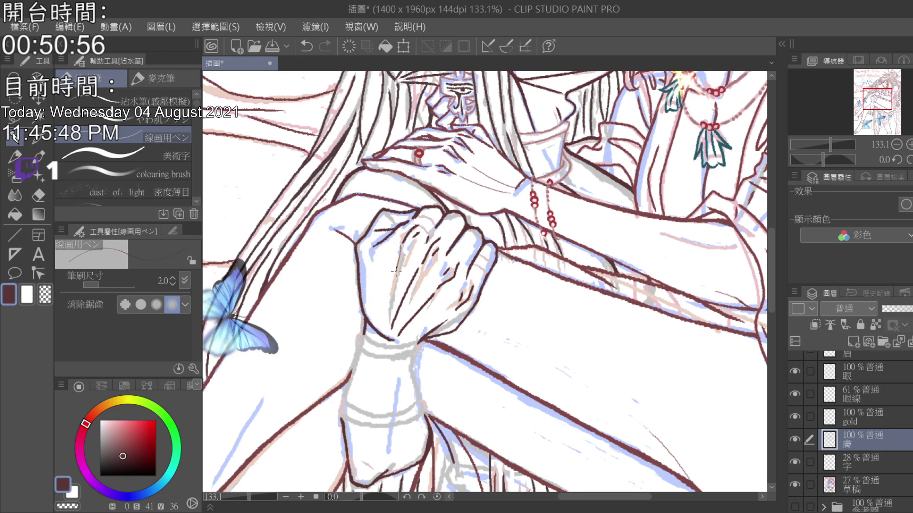
{"action": "left_click_drag", "start_coordinate": [396, 271], "coordinate": [388, 312]}
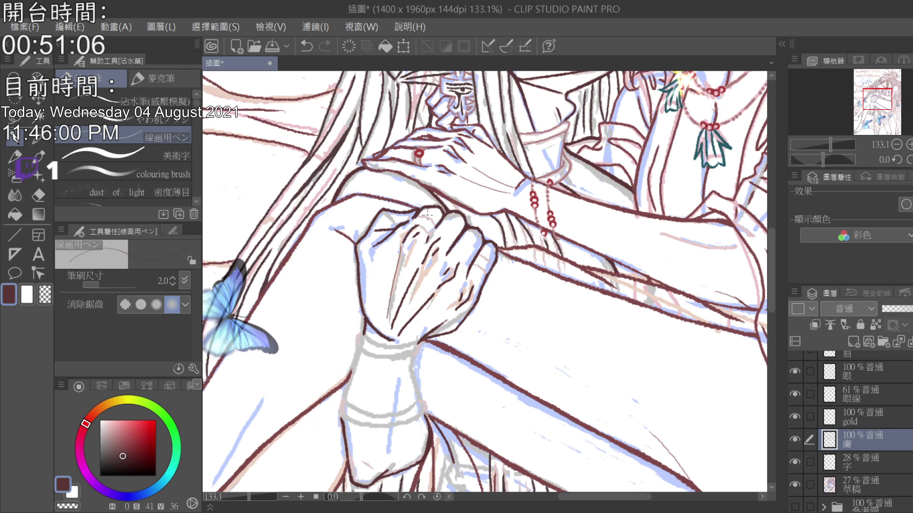
- On the gold layer, sample the ring's dusty pink and ink the wrist bands below the clenched fist with the pen at size 5.0
{"action": "left_click", "coordinate": [887, 412]}
{"action": "left_click", "coordinate": [38, 140]}
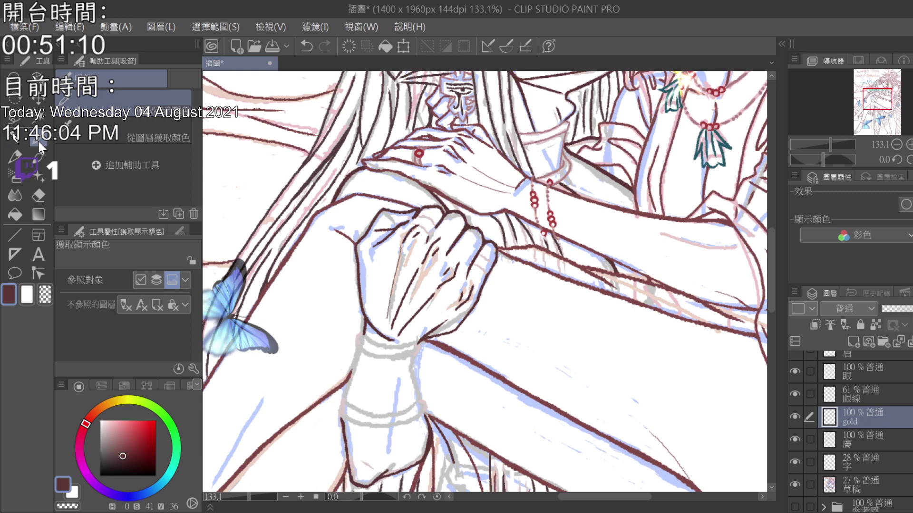
{"action": "left_click", "coordinate": [422, 156]}
{"action": "key", "text": "p"}
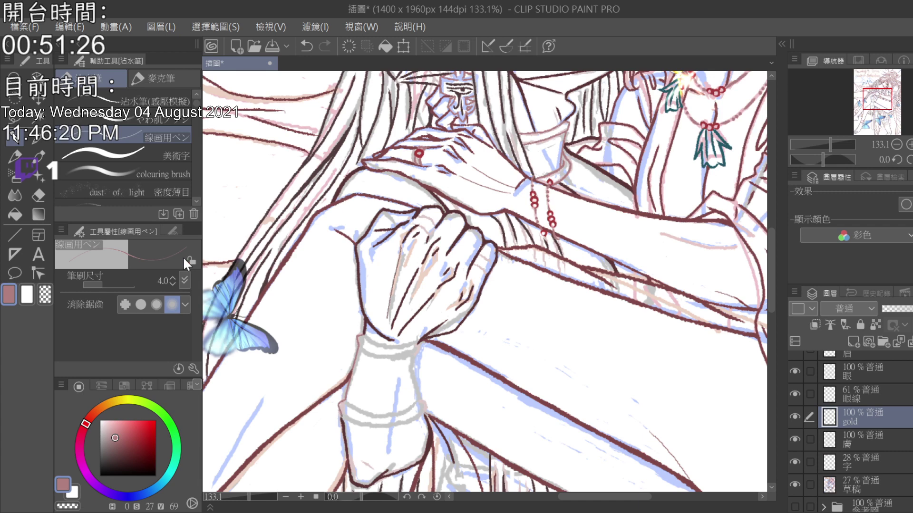
{"action": "key", "text": "bracketright"}
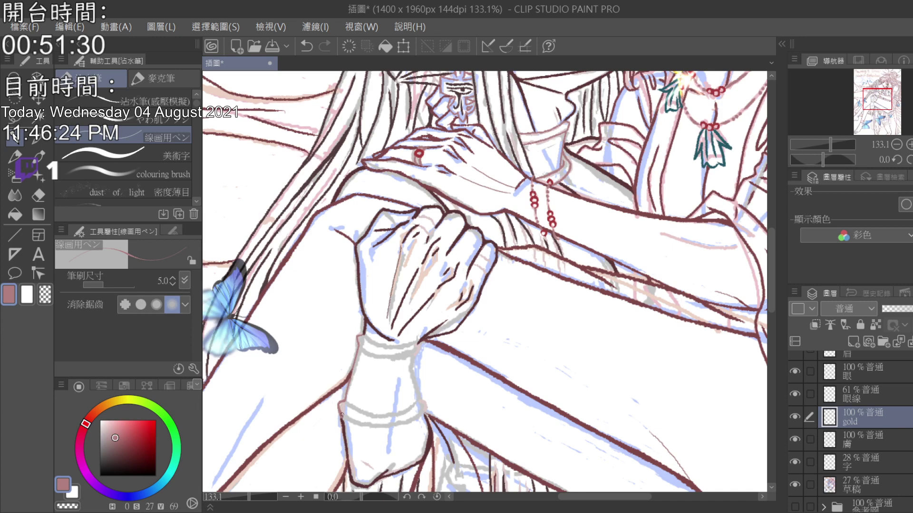
{"action": "mouse_move", "coordinate": [341, 416]}
{"action": "left_mouse_down"}
{"action": "mouse_move", "coordinate": [368, 428]}
{"action": "mouse_move", "coordinate": [402, 427]}
{"action": "left_mouse_up"}
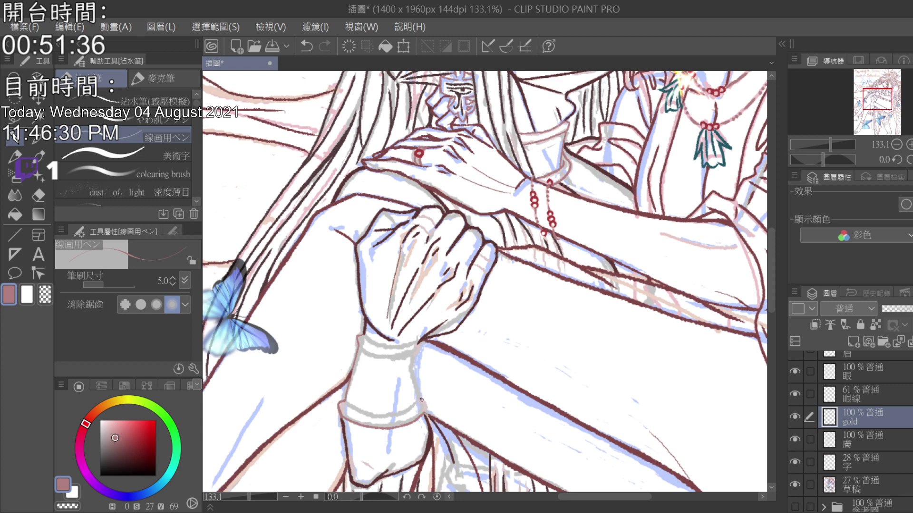
{"action": "left_click_drag", "start_coordinate": [423, 401], "coordinate": [425, 410]}
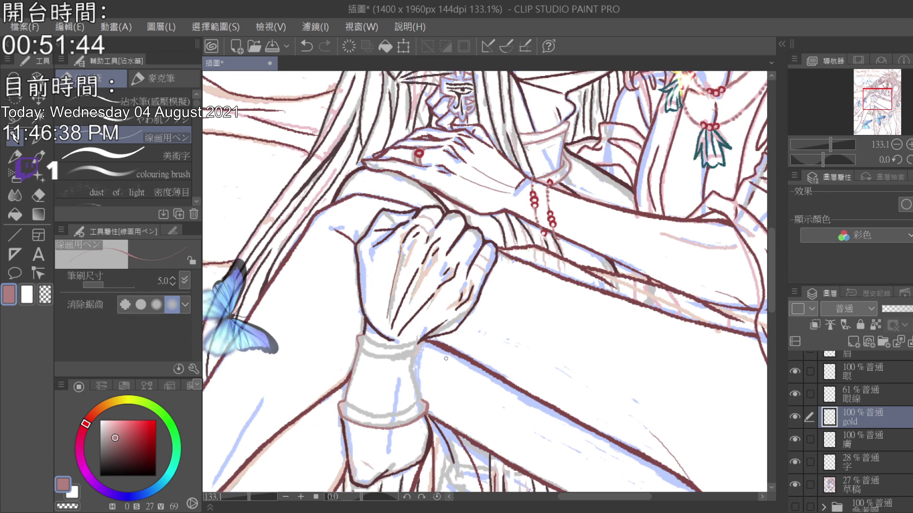
- Make the 膚 layer active and toggle its visibility off and on to check which lines it holds
{"action": "left_click", "coordinate": [869, 436]}
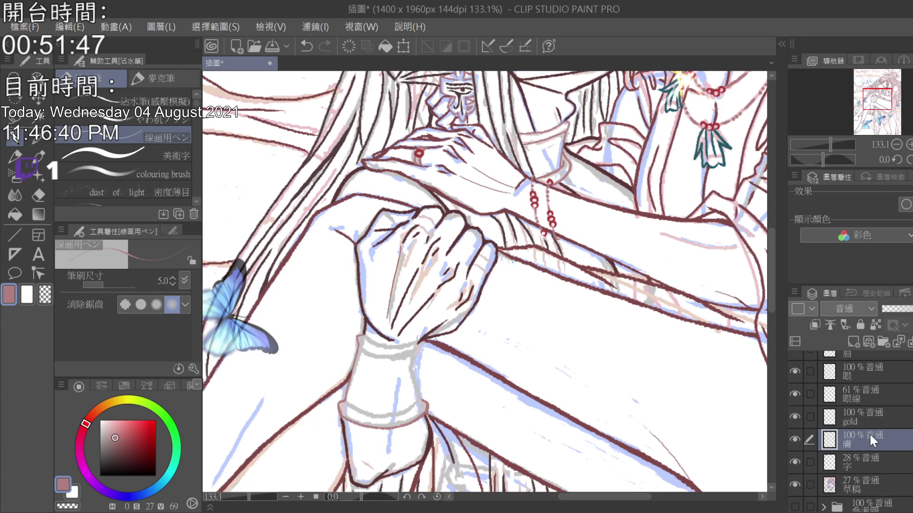
{"action": "left_click", "coordinate": [40, 194]}
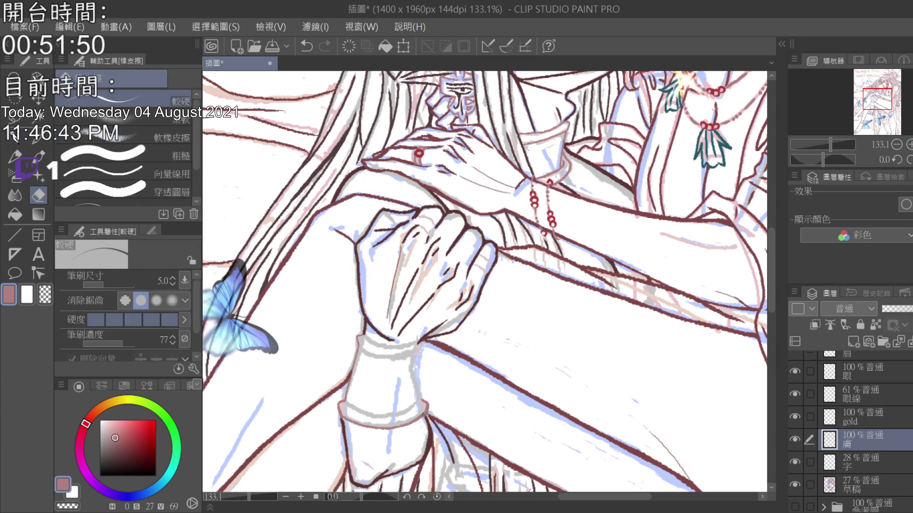
{"action": "left_click", "coordinate": [794, 438]}
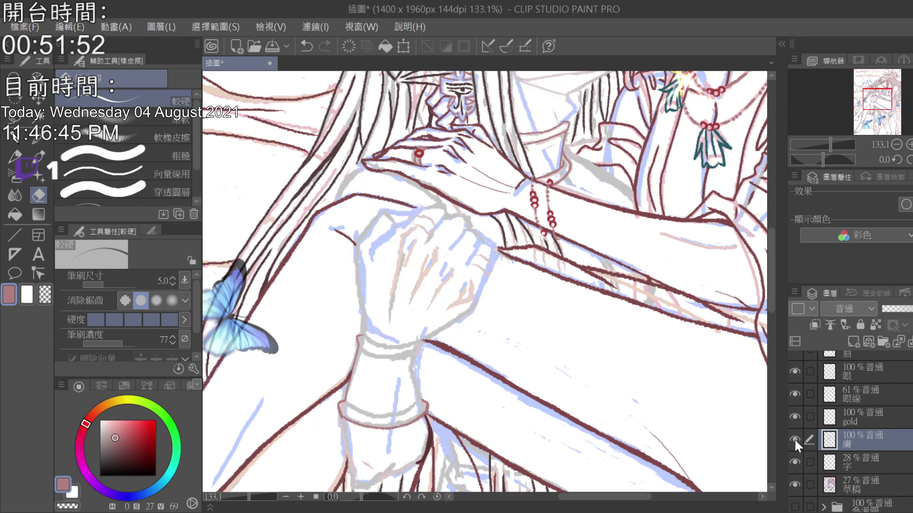
{"action": "left_click", "coordinate": [794, 438]}
{"action": "scroll", "coordinate": [907, 418], "scroll_direction": "down", "scroll_amount": 10}
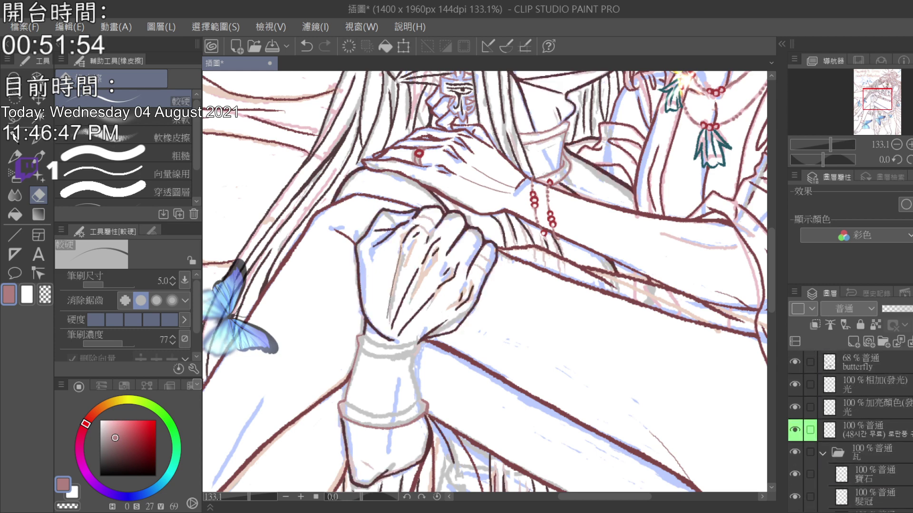
- Check the visibility of the 內 手 layer's lines and look through the folder's layers down to 臉
{"action": "left_click", "coordinate": [825, 416]}
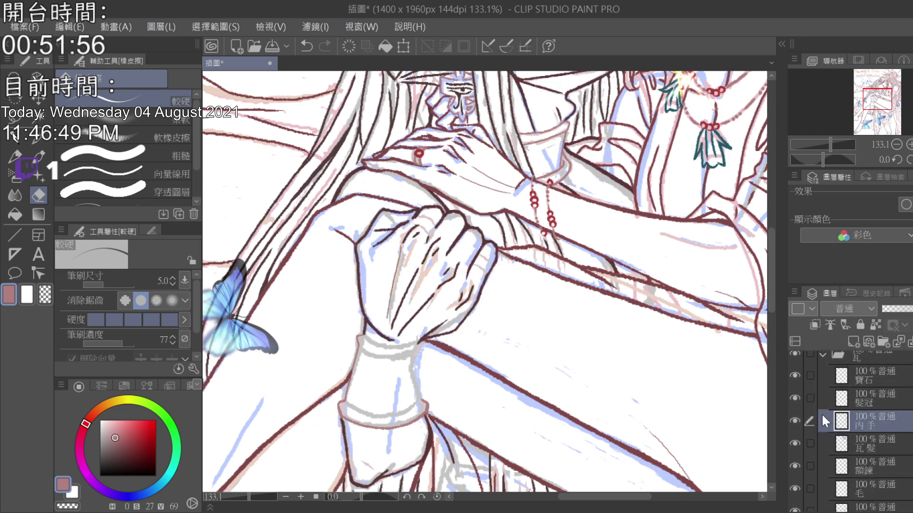
{"action": "left_click", "coordinate": [795, 420]}
{"action": "left_click", "coordinate": [795, 420]}
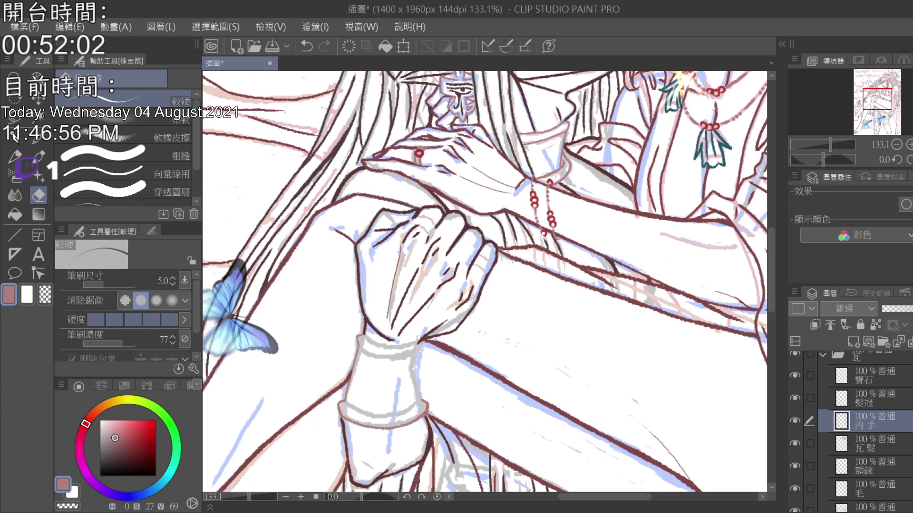
{"action": "scroll", "coordinate": [851, 433], "scroll_direction": "down", "scroll_amount": 5}
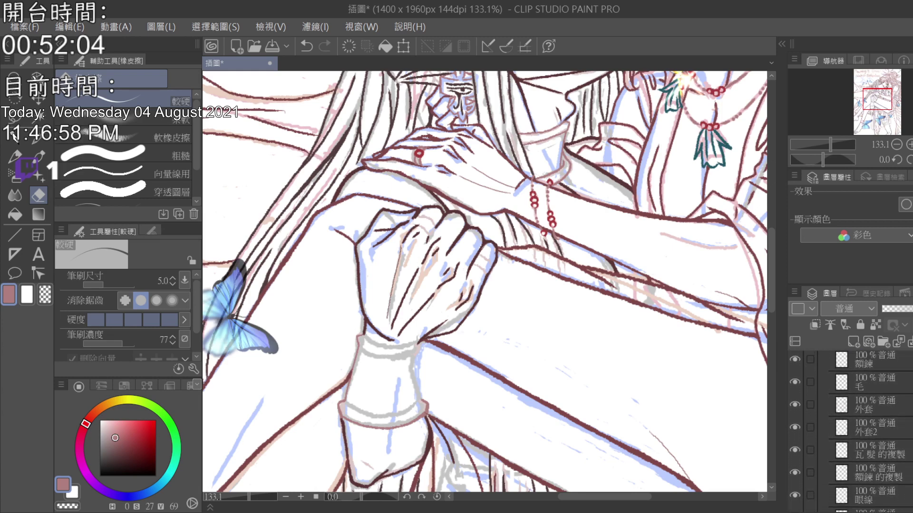
{"action": "scroll", "coordinate": [851, 433], "scroll_direction": "down", "scroll_amount": 4}
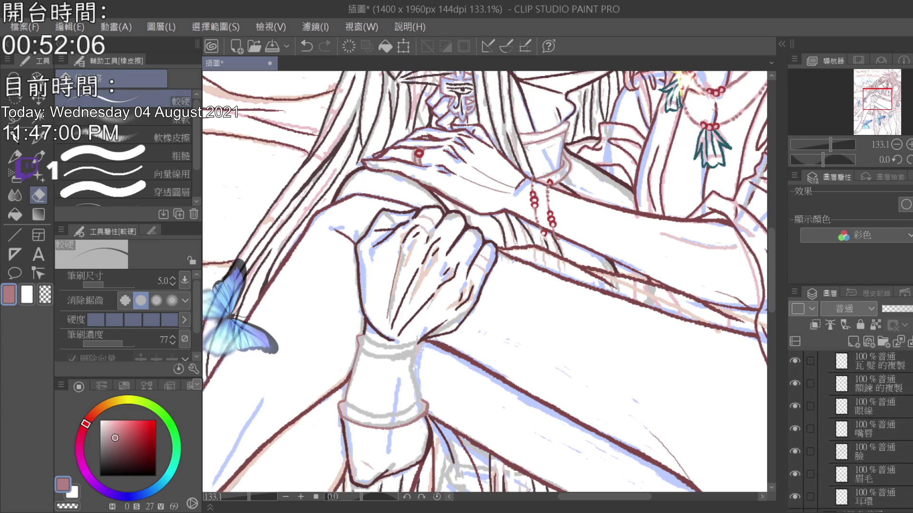
{"action": "left_click", "coordinate": [872, 453]}
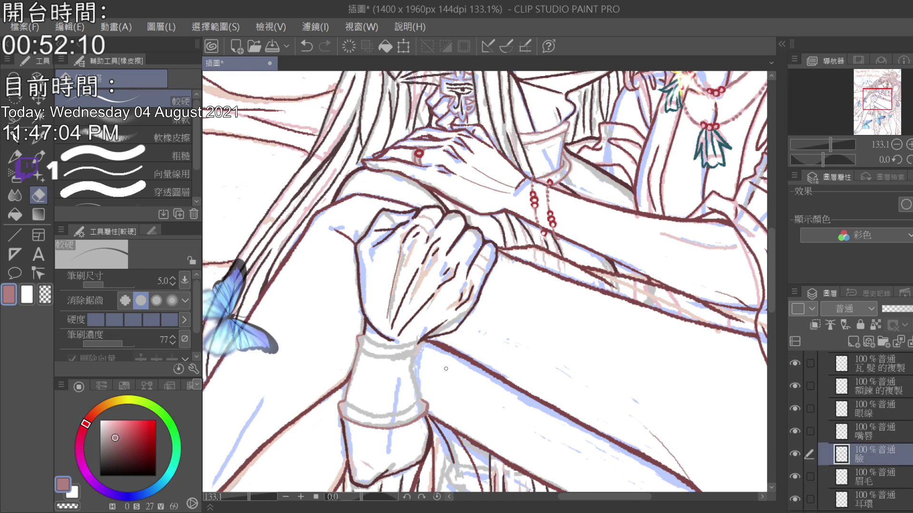
- On the gold layer, ink the sides and upper band of the wrist cuff below the fist with the 線画用ペン pen at size 5.0
{"action": "scroll", "coordinate": [851, 432], "scroll_direction": "down", "scroll_amount": 6}
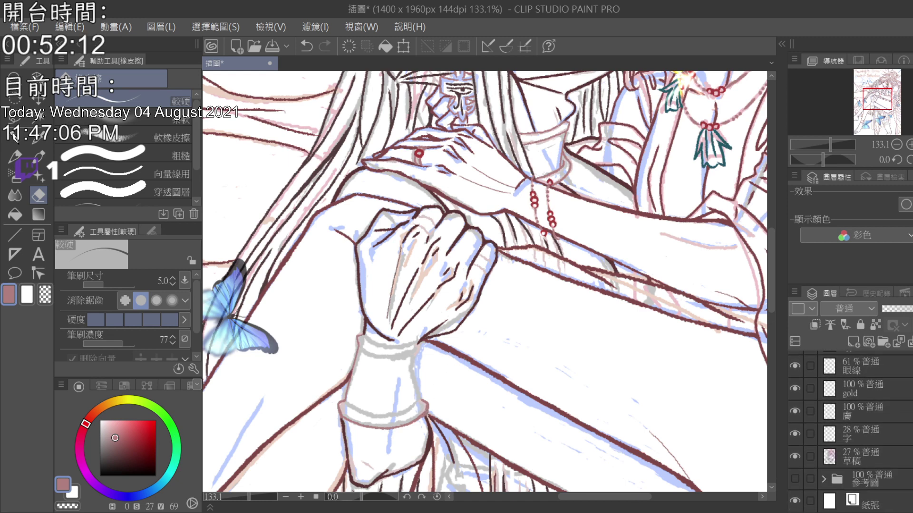
{"action": "left_click", "coordinate": [905, 400]}
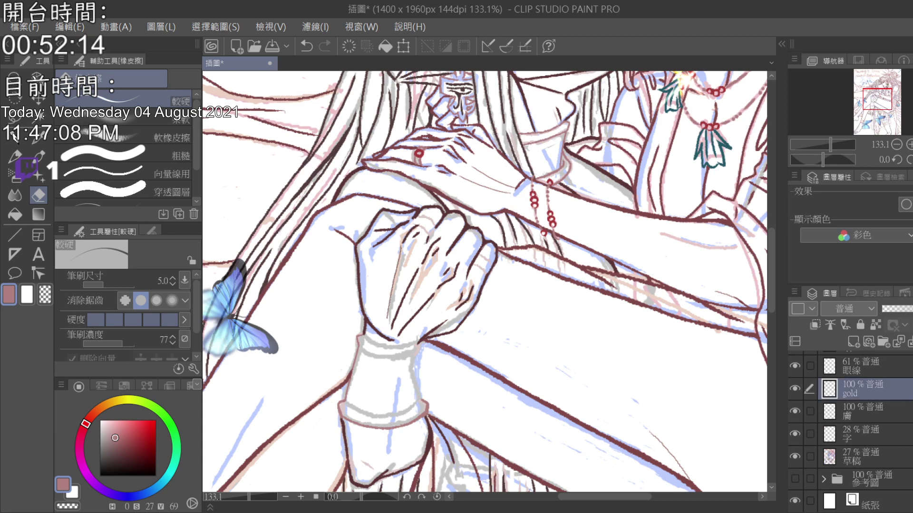
{"action": "left_click", "coordinate": [40, 135]}
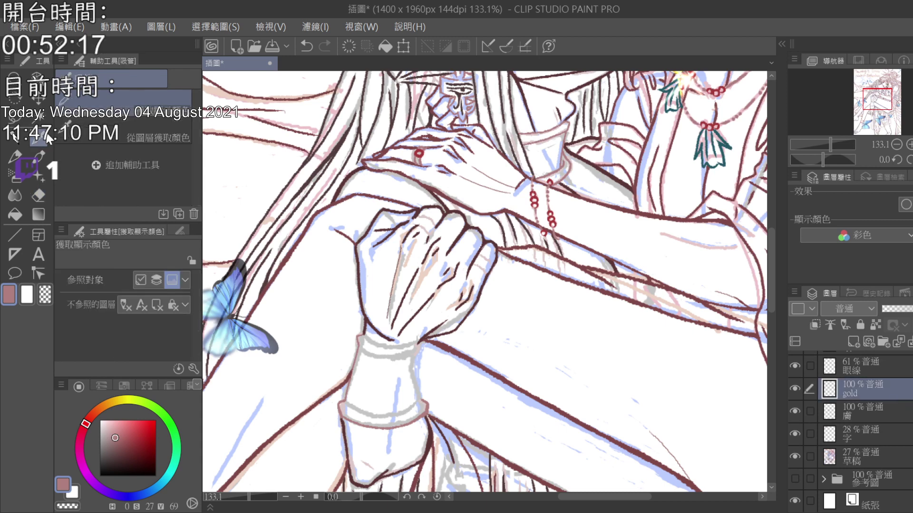
{"action": "left_click", "coordinate": [15, 138]}
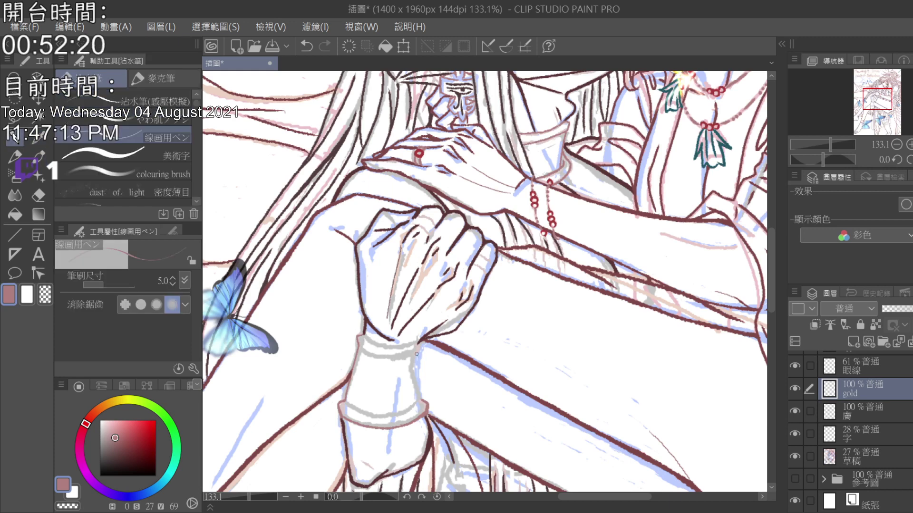
{"action": "left_click_drag", "start_coordinate": [415, 352], "coordinate": [419, 402]}
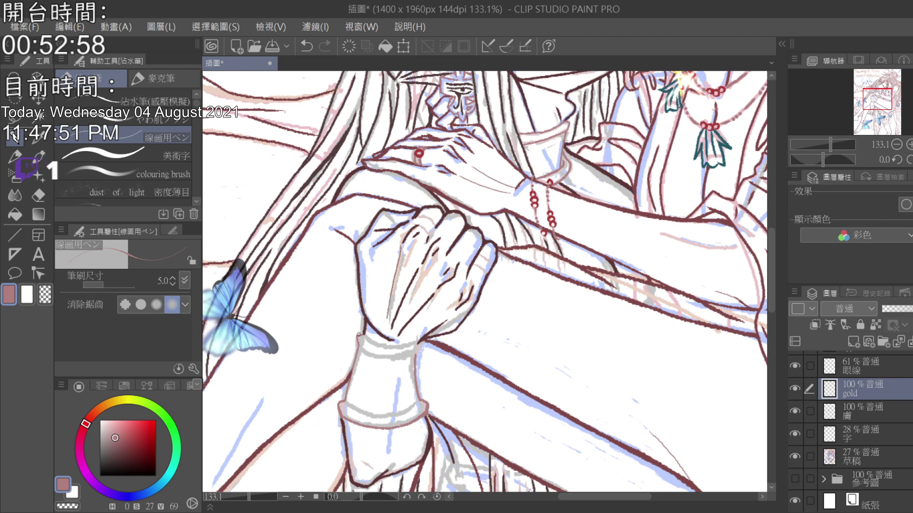
{"action": "left_click_drag", "start_coordinate": [359, 336], "coordinate": [413, 347]}
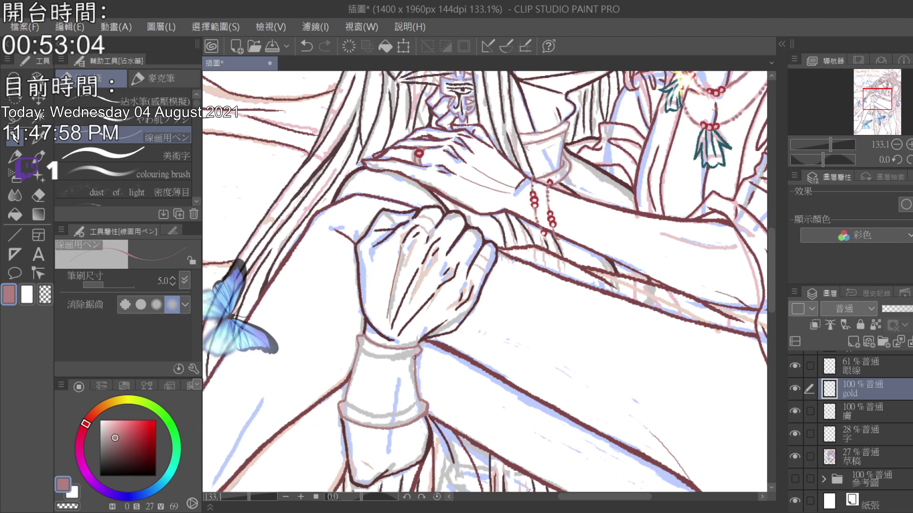
{"action": "mouse_move", "coordinate": [357, 339]}
{"action": "left_mouse_down"}
{"action": "mouse_move", "coordinate": [378, 356]}
{"action": "mouse_move", "coordinate": [419, 354]}
{"action": "left_mouse_up"}
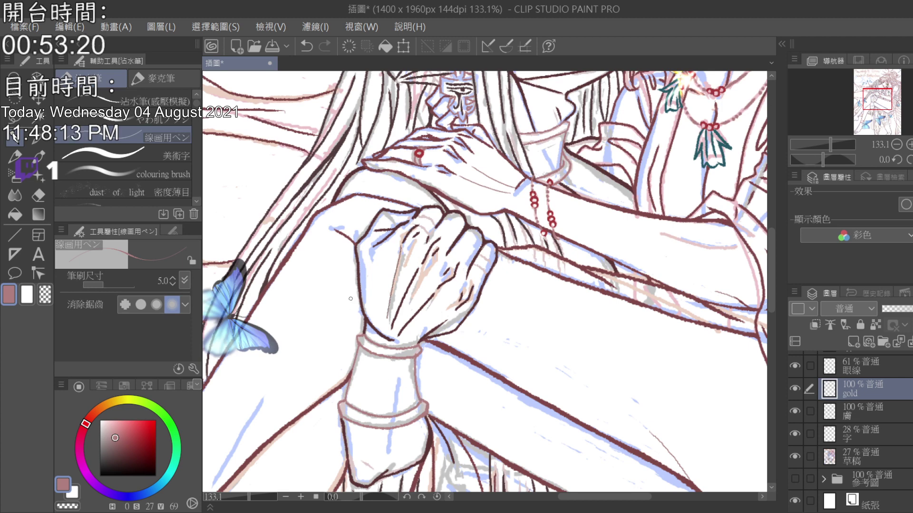
{"action": "key", "text": "e"}
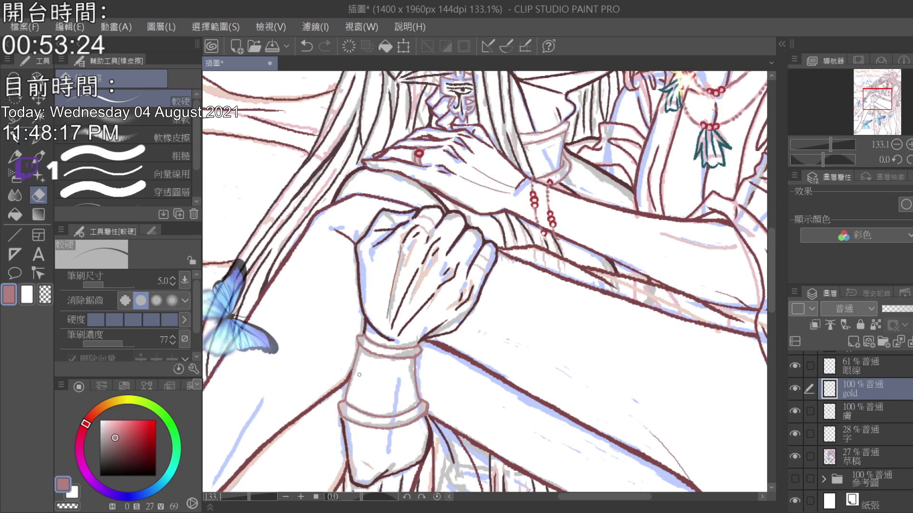
- Make the 膚 layer active and sample the dark brown line colour beside the wrist cuff for the 線画用ペン pen
{"action": "left_click", "coordinate": [899, 413]}
{"action": "key", "text": "i"}
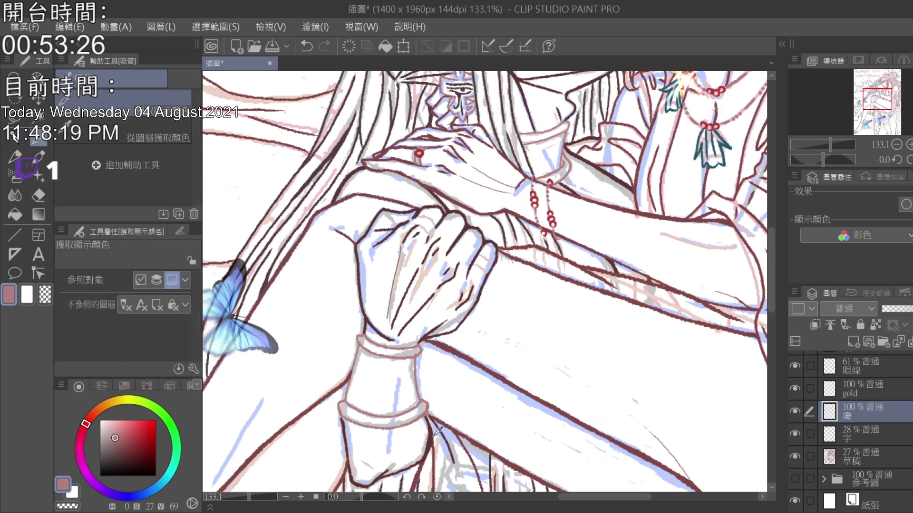
{"action": "left_click", "coordinate": [434, 435]}
{"action": "key", "text": "p"}
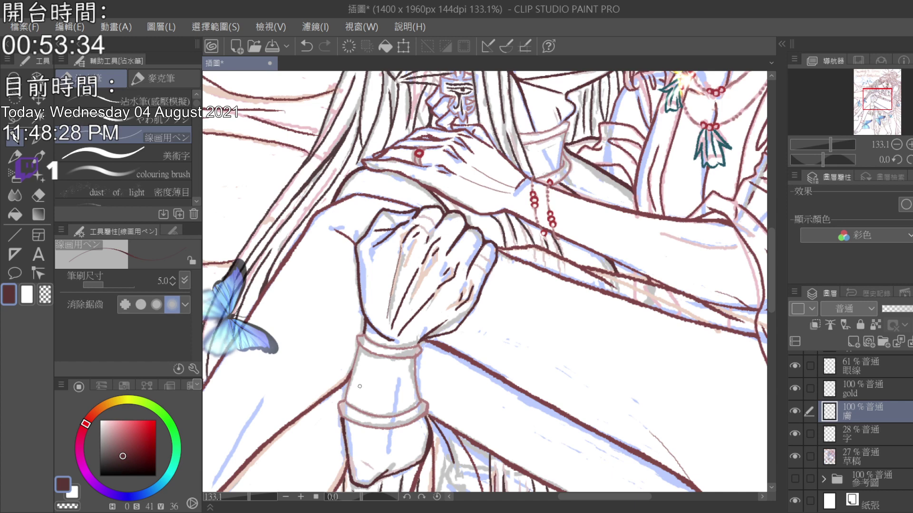
- Make the 臉 layer active and switch to the 較硬 eraser at size 5.0
{"action": "scroll", "coordinate": [851, 427], "scroll_direction": "up", "scroll_amount": 5}
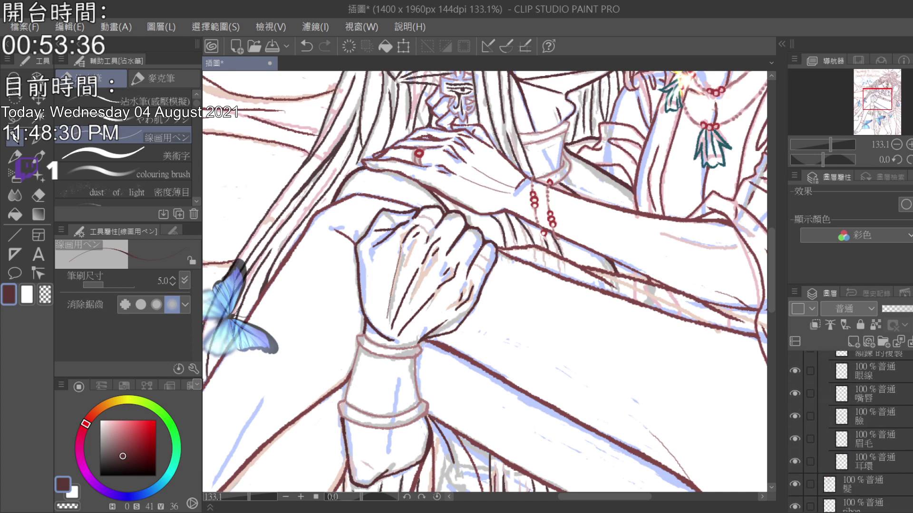
{"action": "scroll", "coordinate": [909, 442], "scroll_direction": "down", "scroll_amount": 4}
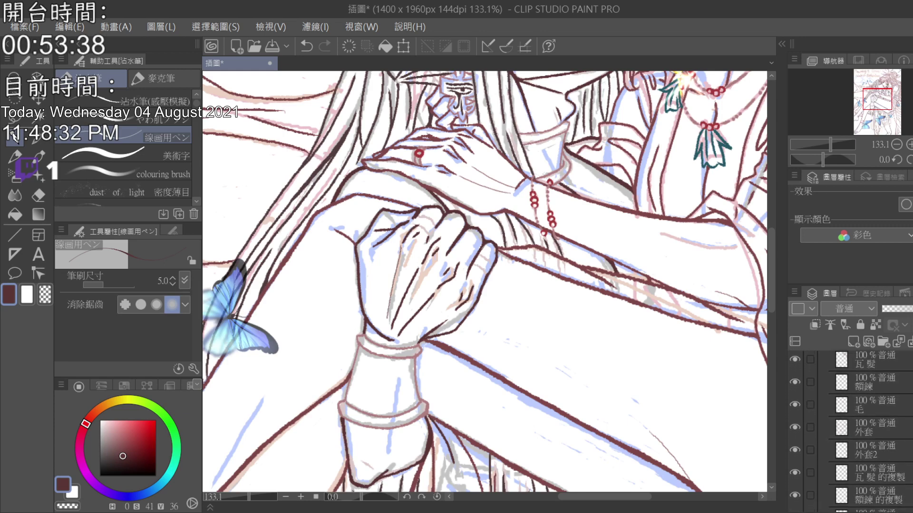
{"action": "left_click", "coordinate": [909, 442]}
{"action": "left_click", "coordinate": [38, 194]}
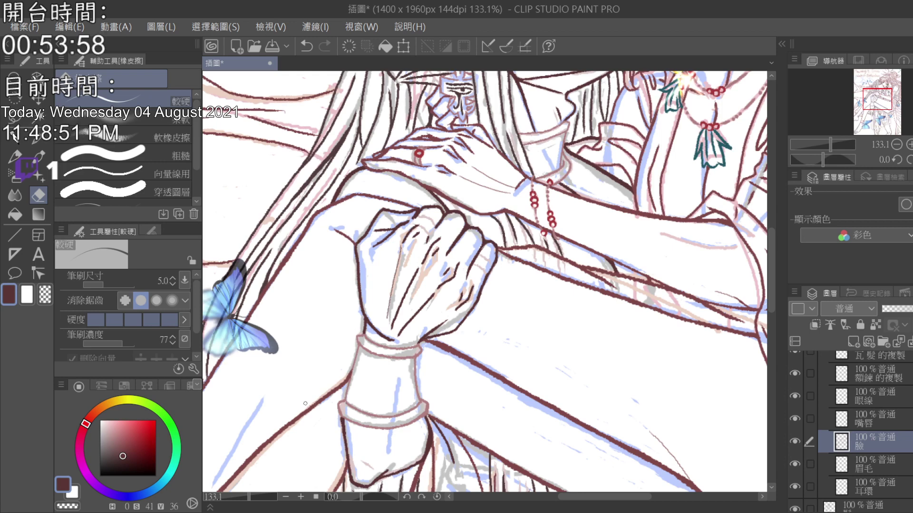
- Add a new raster layer directly above the 膚 layer for the waist clothing below the raised leg
{"action": "scroll", "coordinate": [625, 405], "scroll_direction": "down", "scroll_amount": 5}
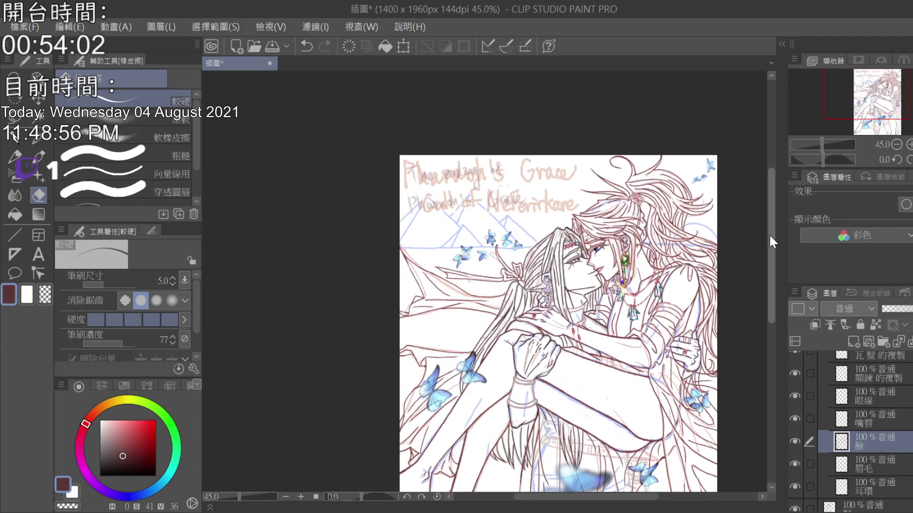
{"action": "left_click_drag", "start_coordinate": [769, 234], "coordinate": [766, 292]}
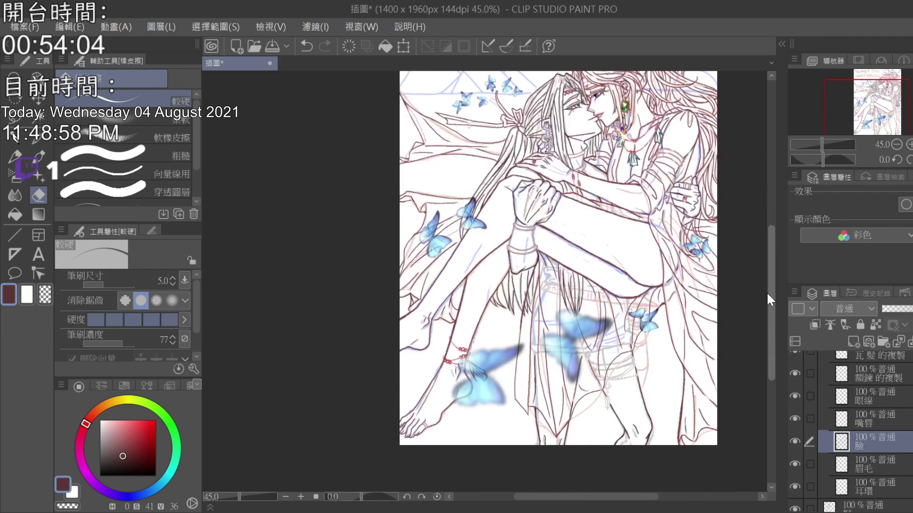
{"action": "left_click_drag", "start_coordinate": [612, 497], "coordinate": [636, 499]}
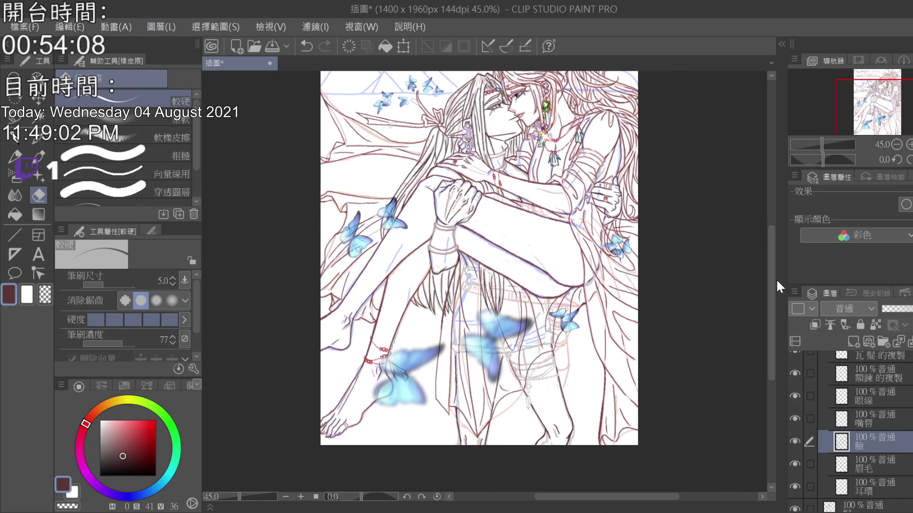
{"action": "left_click_drag", "start_coordinate": [776, 278], "coordinate": [772, 261]}
{"action": "scroll", "coordinate": [481, 360], "scroll_direction": "up", "scroll_amount": 5}
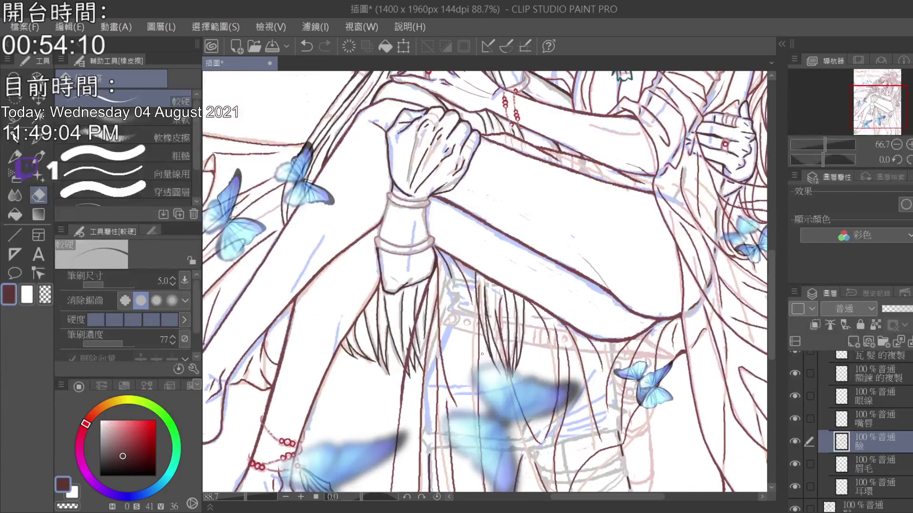
{"action": "scroll", "coordinate": [870, 437], "scroll_direction": "down", "scroll_amount": 3}
{"action": "scroll", "coordinate": [870, 439], "scroll_direction": "down", "scroll_amount": 2}
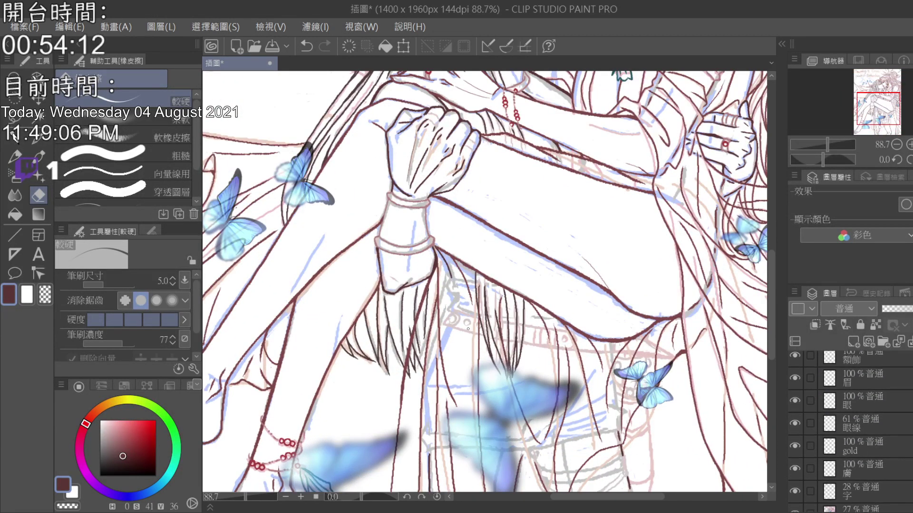
{"action": "scroll", "coordinate": [478, 252], "scroll_direction": "up", "scroll_amount": 2}
{"action": "left_click", "coordinate": [890, 459]}
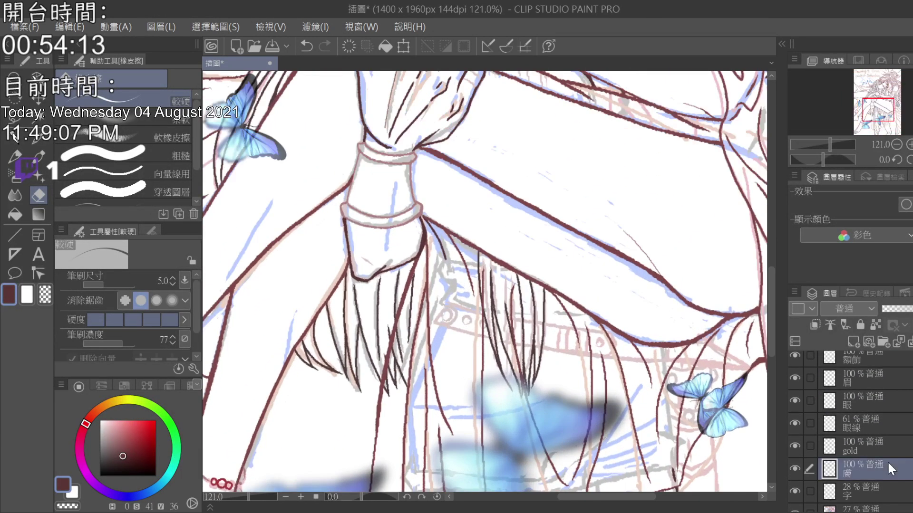
{"action": "left_click", "coordinate": [856, 342]}
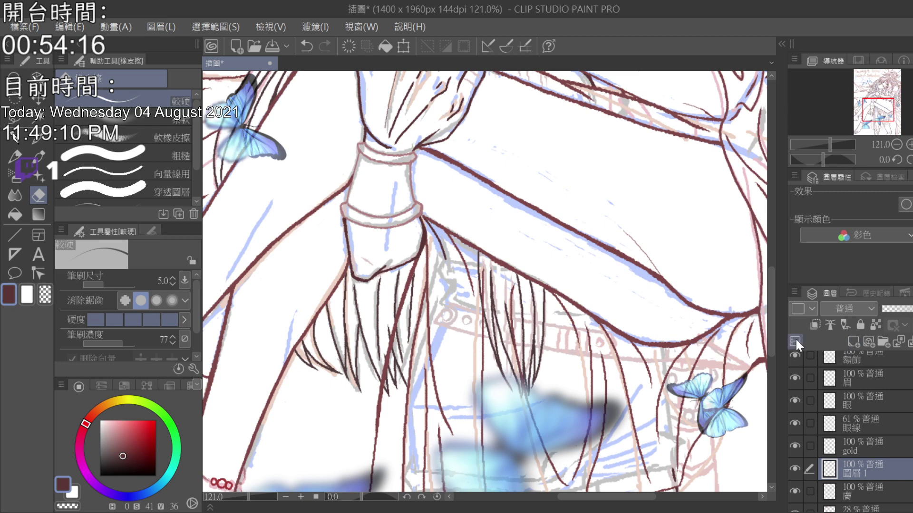
- Sample the reddish-brown line colour and ink the gathered cloth edge at the waist with the 線画用ペン pen at size 5.0
{"action": "left_click", "coordinate": [40, 139]}
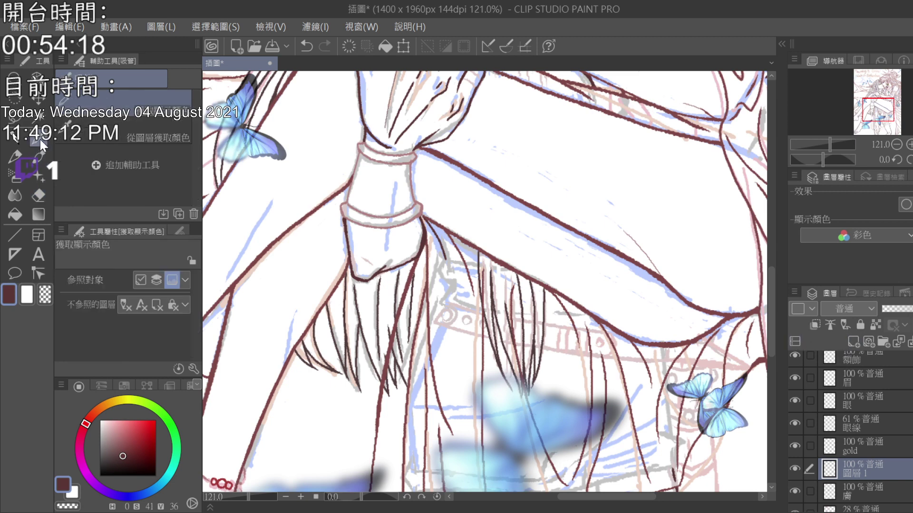
{"action": "left_click", "coordinate": [495, 256]}
{"action": "key", "text": "p"}
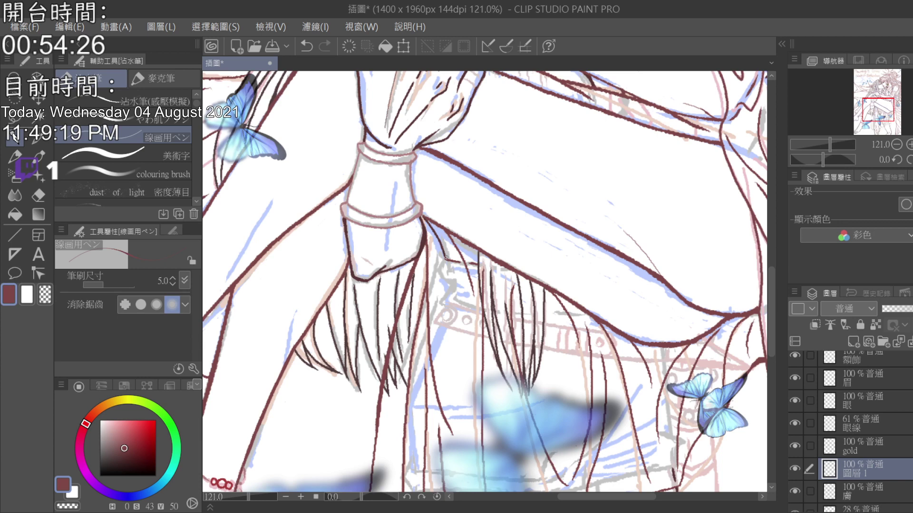
{"action": "left_click_drag", "start_coordinate": [446, 257], "coordinate": [439, 299]}
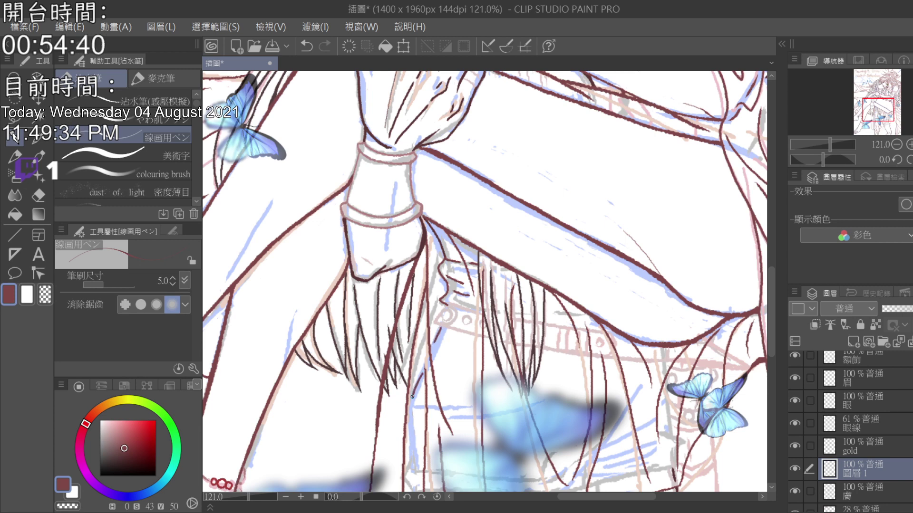
- Ink the skirt's lower band across the hips below the raised leg, including its edge lines, side notch and upward-slanting folds
{"action": "left_click_drag", "start_coordinate": [770, 272], "coordinate": [771, 298]}
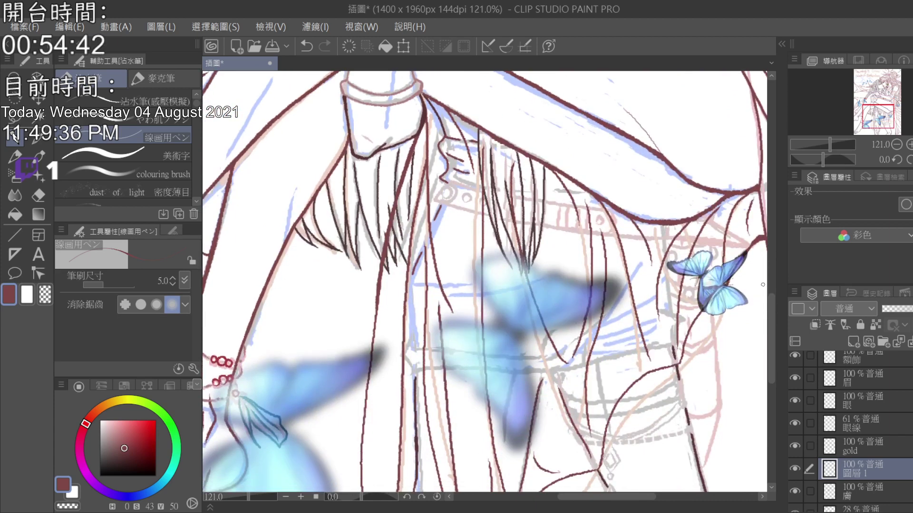
{"action": "mouse_move", "coordinate": [407, 284]}
{"action": "left_mouse_down"}
{"action": "mouse_move", "coordinate": [410, 374]}
{"action": "mouse_move", "coordinate": [477, 369]}
{"action": "left_mouse_up"}
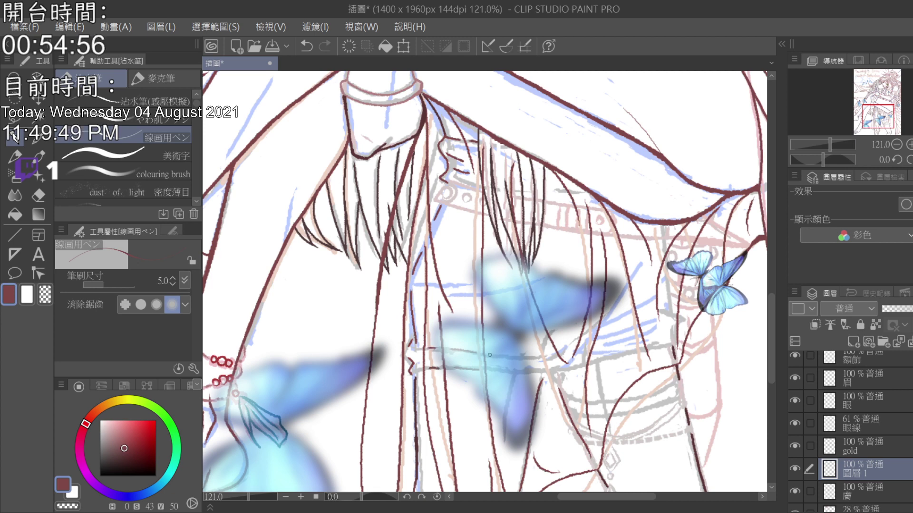
{"action": "mouse_move", "coordinate": [490, 355]}
{"action": "left_mouse_down"}
{"action": "mouse_move", "coordinate": [535, 358]}
{"action": "mouse_move", "coordinate": [500, 372]}
{"action": "mouse_move", "coordinate": [579, 366]}
{"action": "left_mouse_up"}
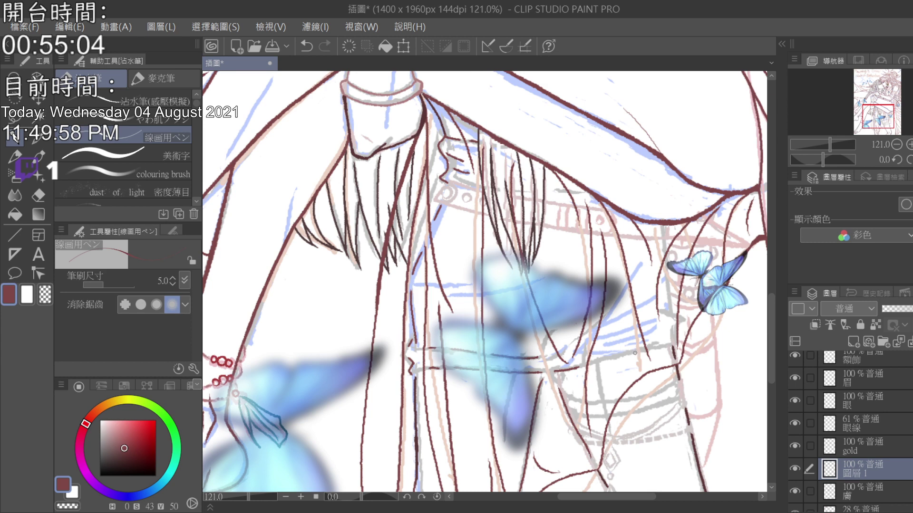
{"action": "mouse_move", "coordinate": [634, 352]}
{"action": "left_mouse_down"}
{"action": "mouse_move", "coordinate": [591, 365]}
{"action": "mouse_move", "coordinate": [666, 345]}
{"action": "left_mouse_up"}
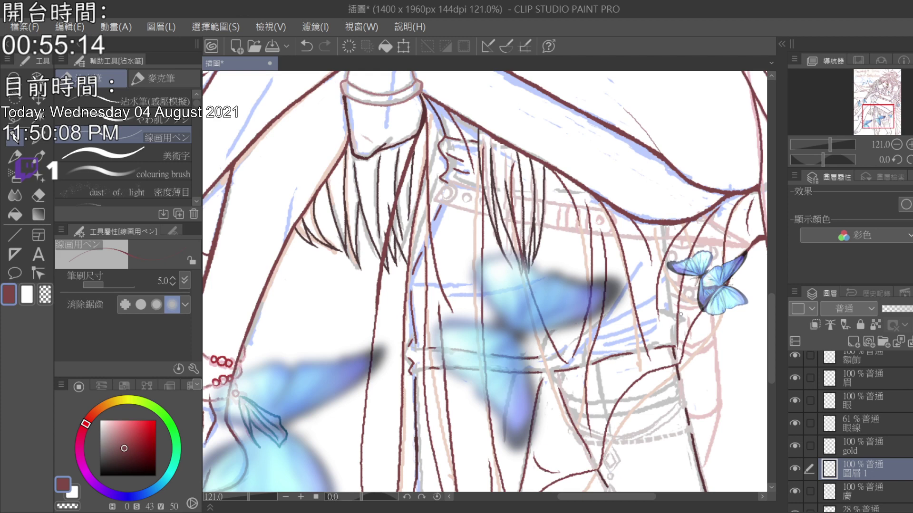
{"action": "mouse_move", "coordinate": [679, 314]}
{"action": "left_mouse_down"}
{"action": "mouse_move", "coordinate": [688, 321]}
{"action": "mouse_move", "coordinate": [681, 328]}
{"action": "mouse_move", "coordinate": [674, 313]}
{"action": "mouse_move", "coordinate": [653, 313]}
{"action": "mouse_move", "coordinate": [582, 339]}
{"action": "left_mouse_up"}
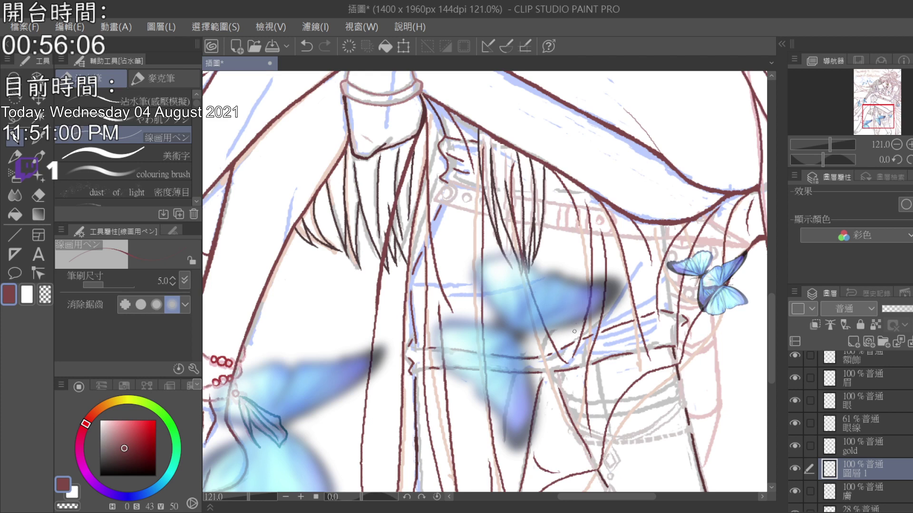
- Make the 外套 layer active and switch to the 較硬 eraser at size 5.0
{"action": "scroll", "coordinate": [850, 432], "scroll_direction": "down", "scroll_amount": 5}
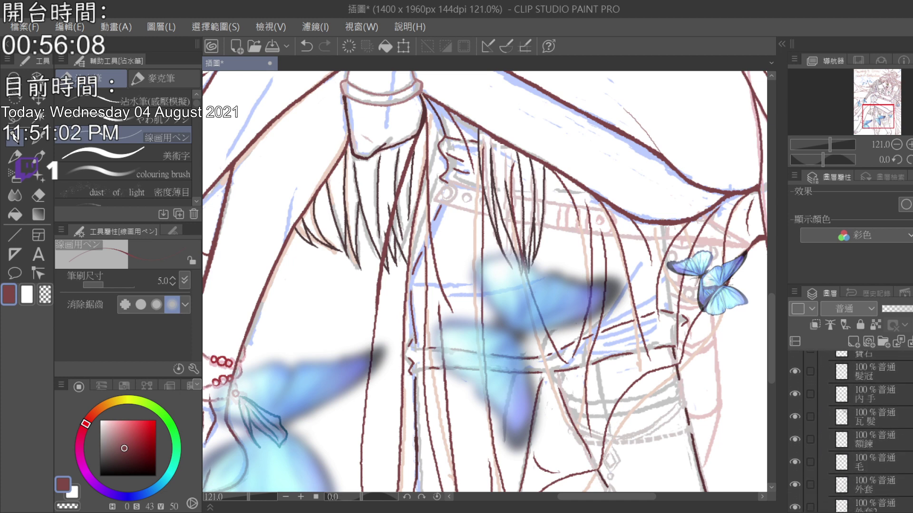
{"action": "scroll", "coordinate": [850, 432], "scroll_direction": "down", "scroll_amount": 3}
{"action": "left_click", "coordinate": [870, 421]}
{"action": "left_click", "coordinate": [38, 194]}
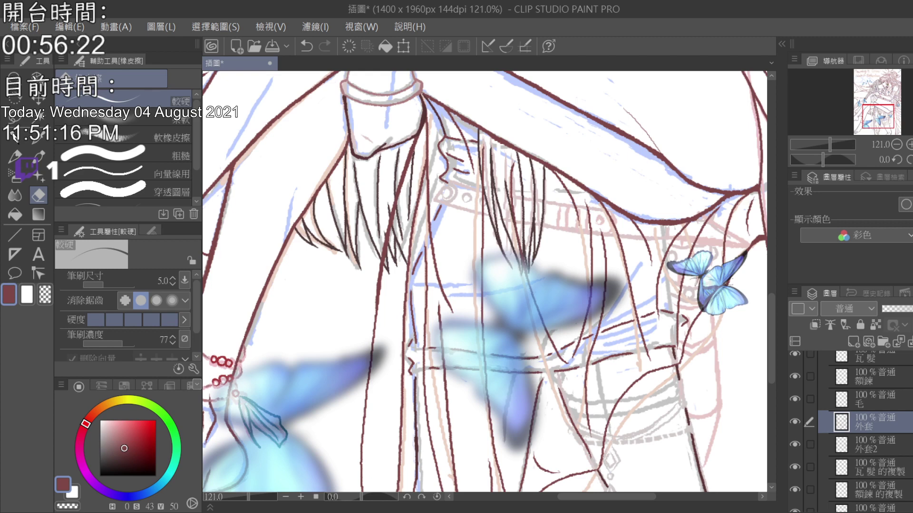
- Ink the skirt's fold lines on 圖層 1 with the 線画用ペン pen at size 4.0, and rename that layer skirt
{"action": "scroll", "coordinate": [851, 432], "scroll_direction": "down", "scroll_amount": 5}
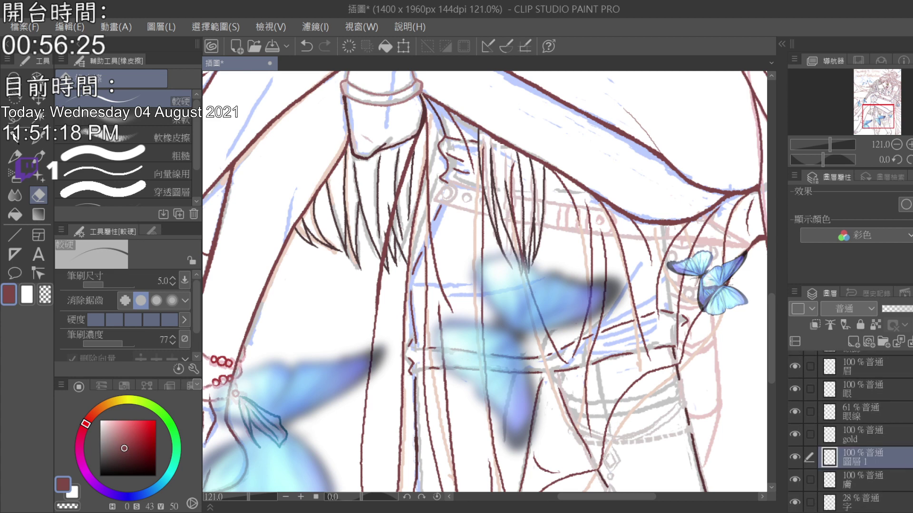
{"action": "left_click", "coordinate": [16, 138]}
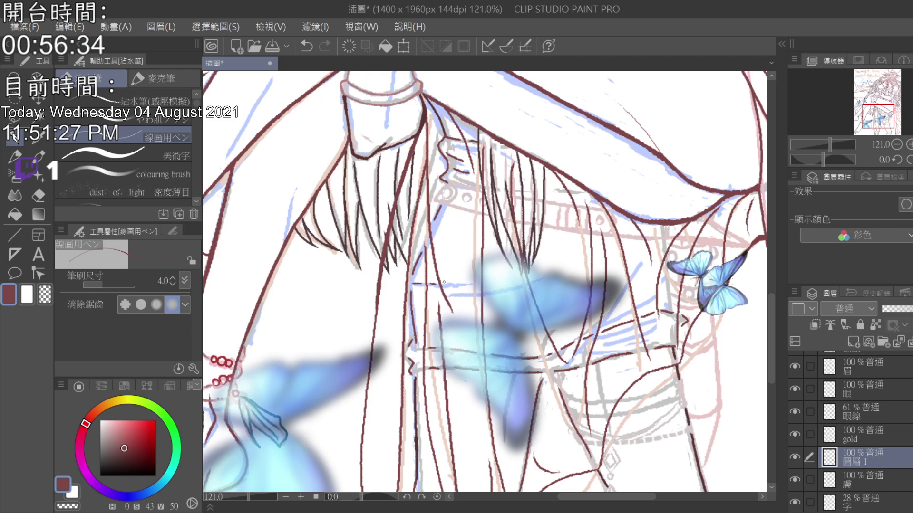
{"action": "mouse_move", "coordinate": [443, 284]}
{"action": "left_mouse_down"}
{"action": "mouse_move", "coordinate": [470, 284]}
{"action": "mouse_move", "coordinate": [451, 294]}
{"action": "mouse_move", "coordinate": [540, 279]}
{"action": "left_mouse_up"}
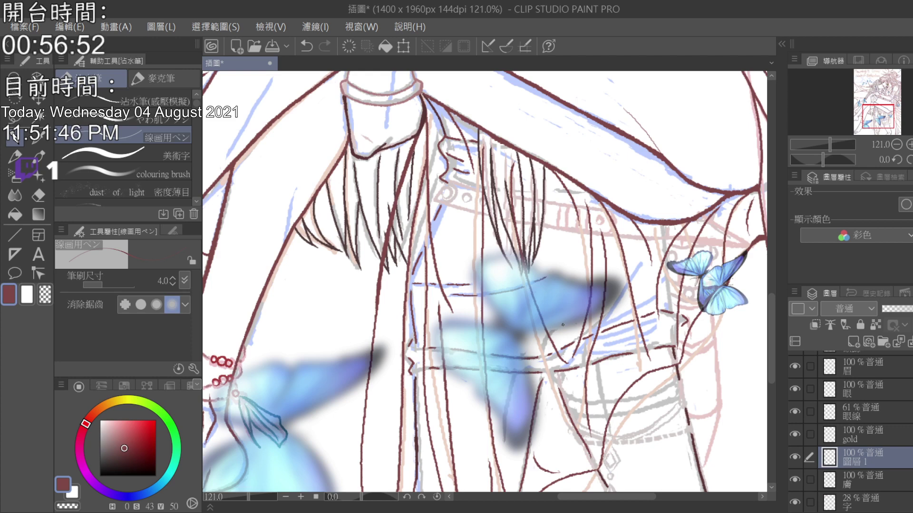
{"action": "left_click_drag", "start_coordinate": [561, 325], "coordinate": [551, 335]}
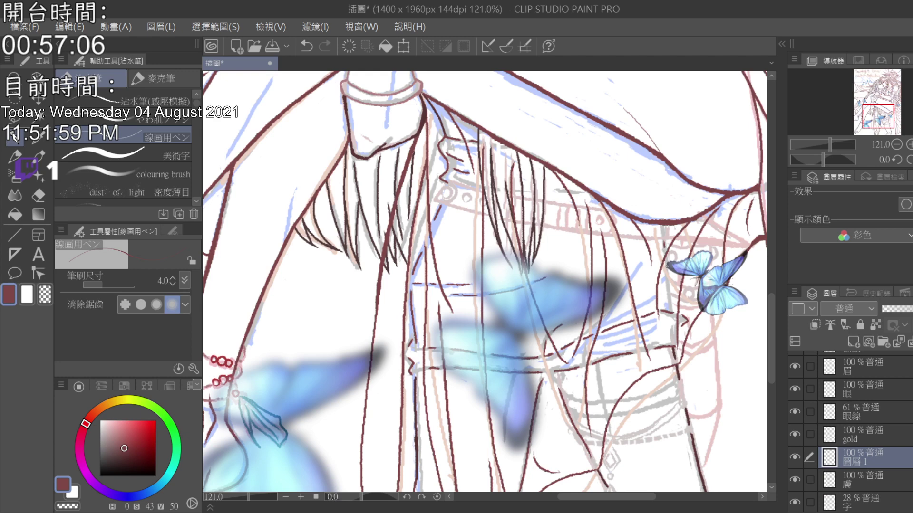
{"action": "mouse_move", "coordinate": [666, 261]}
{"action": "left_mouse_down"}
{"action": "mouse_move", "coordinate": [670, 312]}
{"action": "mouse_move", "coordinate": [639, 308]}
{"action": "left_mouse_up"}
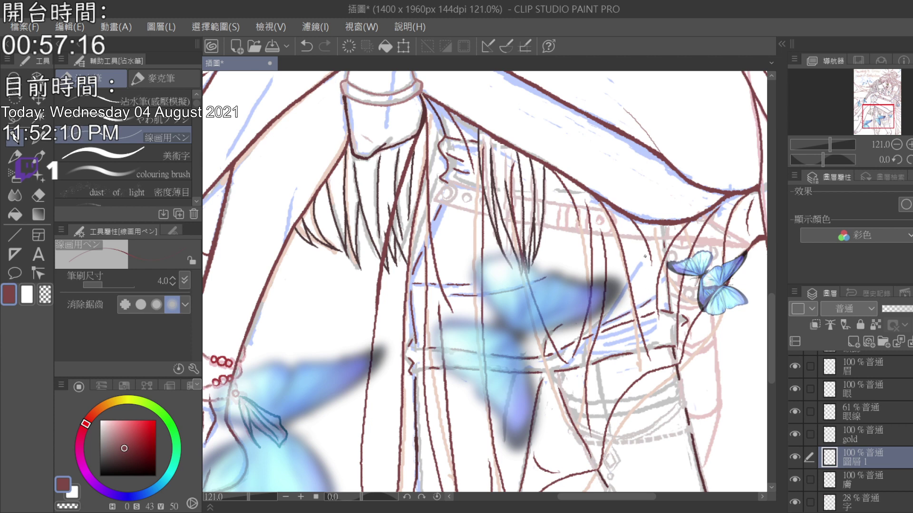
{"action": "left_click_drag", "start_coordinate": [646, 255], "coordinate": [607, 317]}
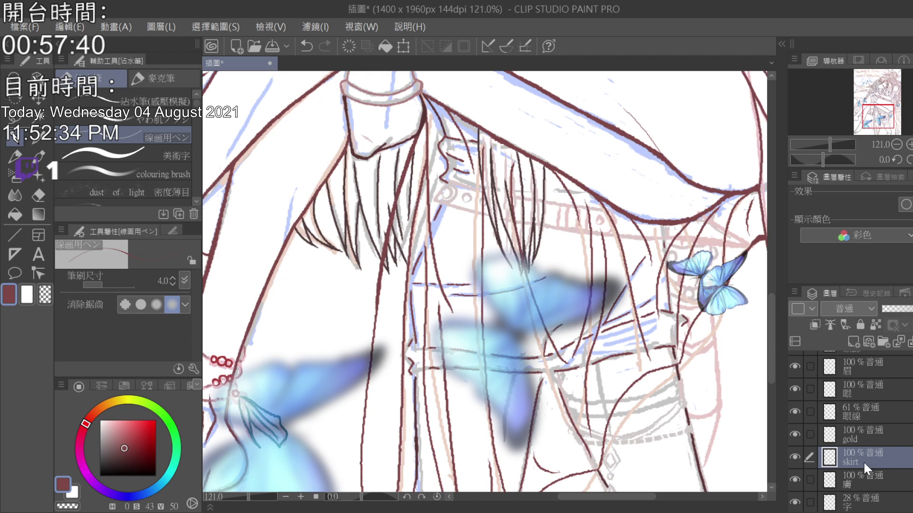
- Add a raster layer above the skirt layer and ink the belt's end below the gathered cloth with the 線画用ペン pen at size 5.0
{"action": "left_click", "coordinate": [850, 342]}
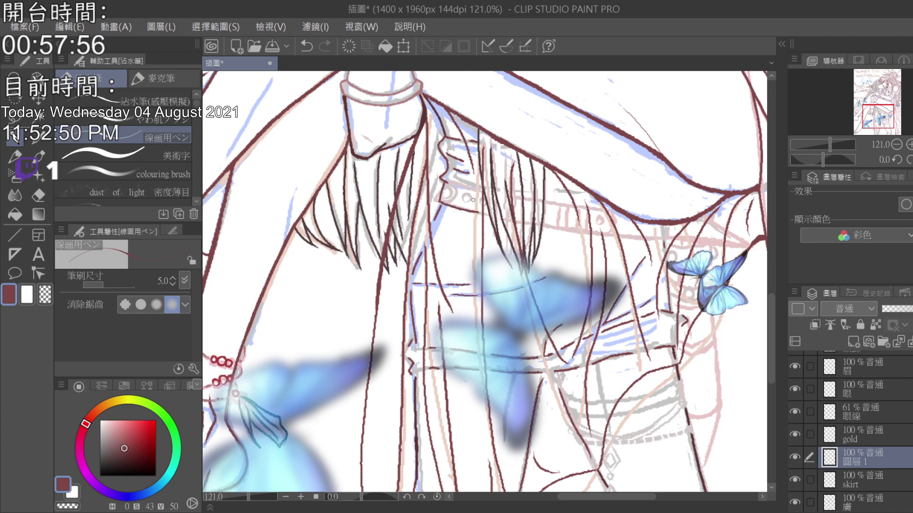
{"action": "left_click", "coordinate": [877, 481]}
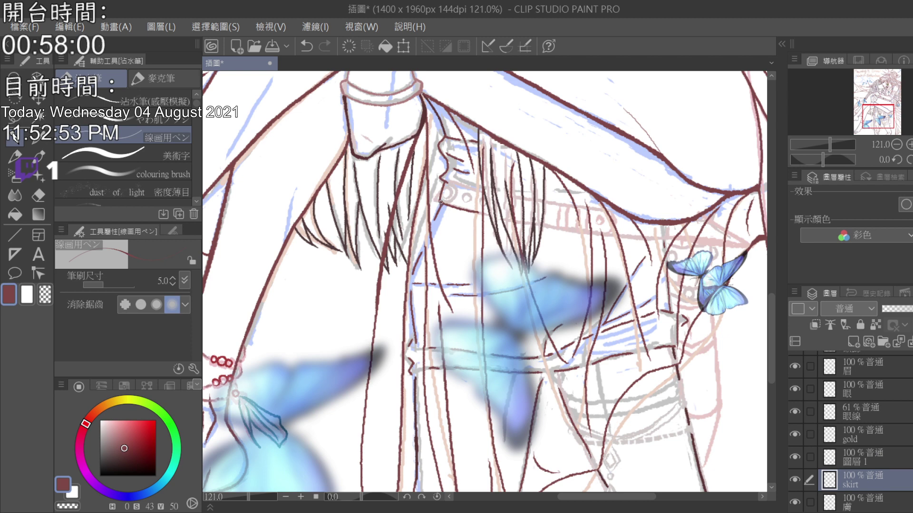
{"action": "left_click", "coordinate": [877, 459]}
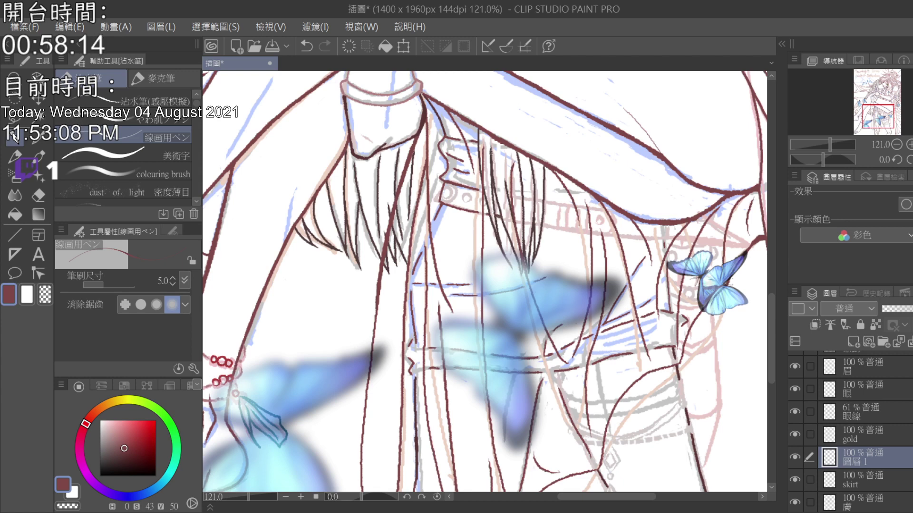
{"action": "left_click", "coordinate": [38, 195]}
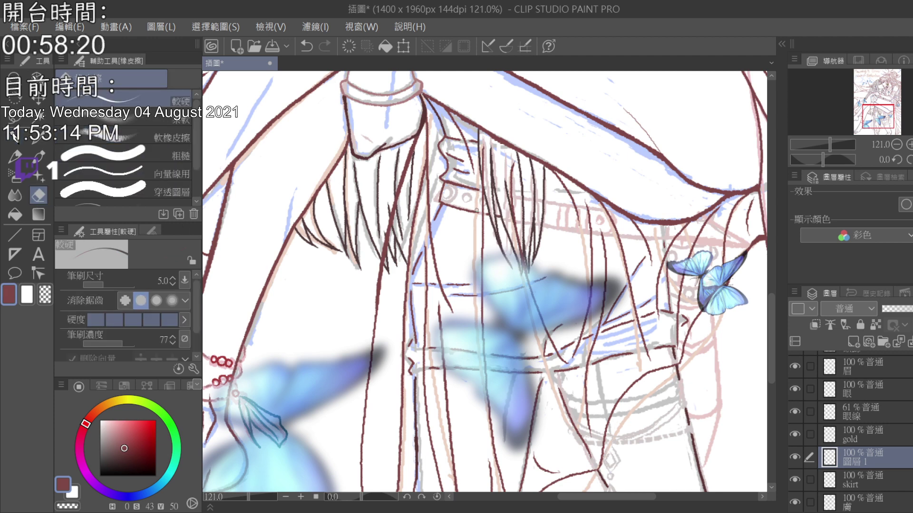
{"action": "key", "text": "p"}
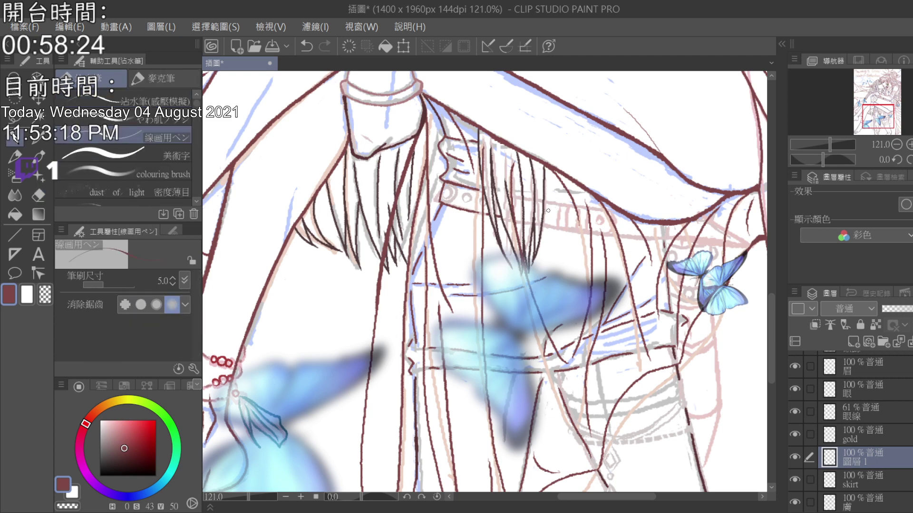
- Ink the belt's upper and lower edges across the waist, its side by the hip and the hanging curve beyond the thigh
{"action": "left_click_drag", "start_coordinate": [543, 226], "coordinate": [587, 233]}
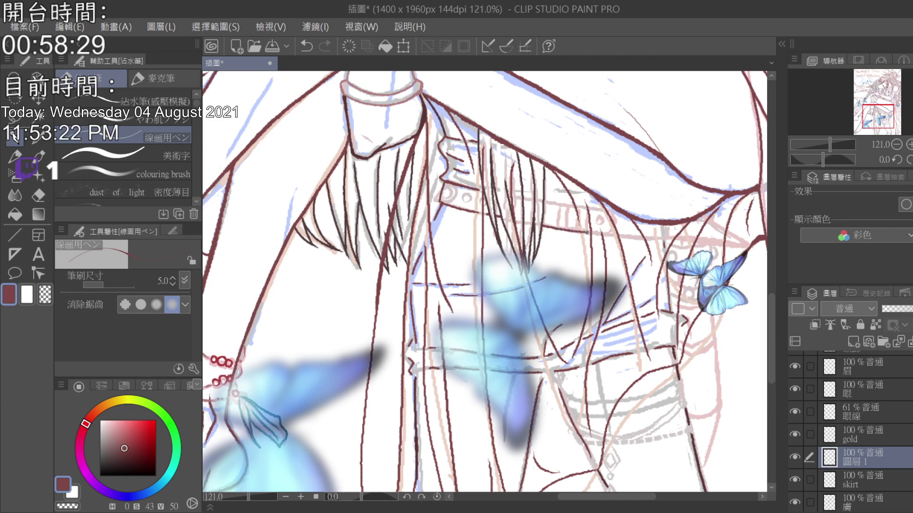
{"action": "left_click_drag", "start_coordinate": [544, 201], "coordinate": [570, 205]}
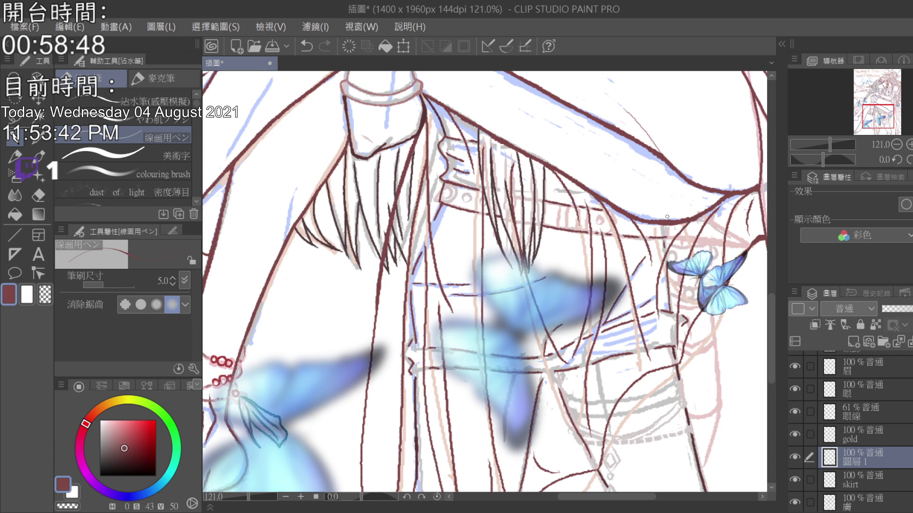
{"action": "left_click_drag", "start_coordinate": [668, 222], "coordinate": [665, 239]}
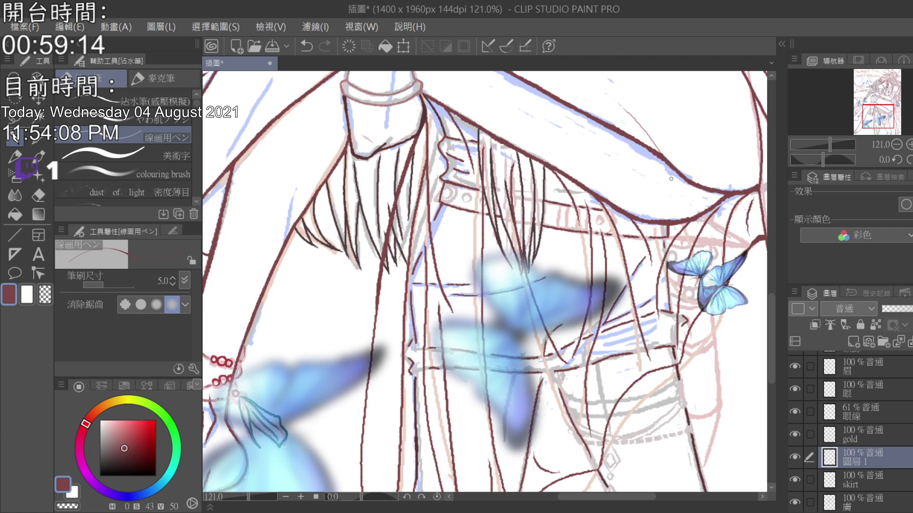
{"action": "left_click_drag", "start_coordinate": [714, 345], "coordinate": [718, 409]}
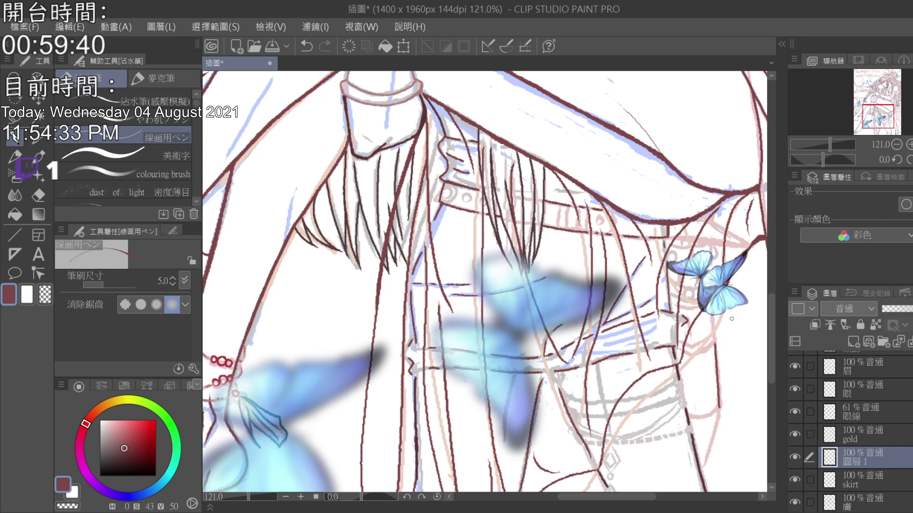
- Add a raster layer above the belt outline and ink the large ring and small eyelet at the belt's end
{"action": "left_click", "coordinate": [851, 341]}
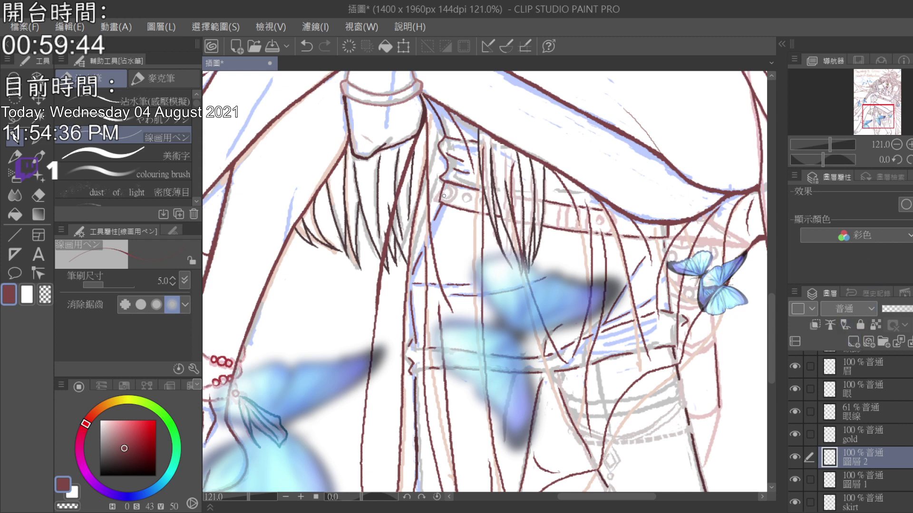
{"action": "mouse_move", "coordinate": [446, 186]}
{"action": "left_mouse_down"}
{"action": "mouse_move", "coordinate": [454, 199]}
{"action": "mouse_move", "coordinate": [442, 195]}
{"action": "left_mouse_up"}
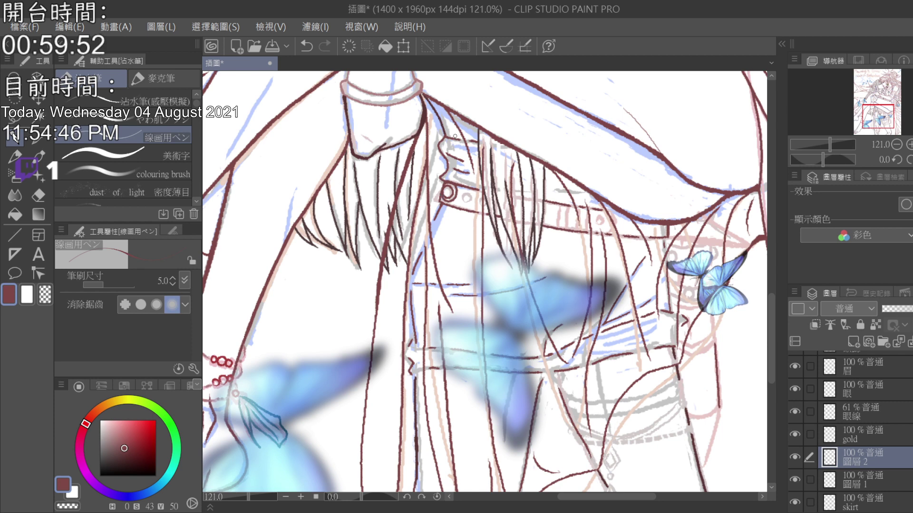
{"action": "left_click", "coordinate": [49, 106]}
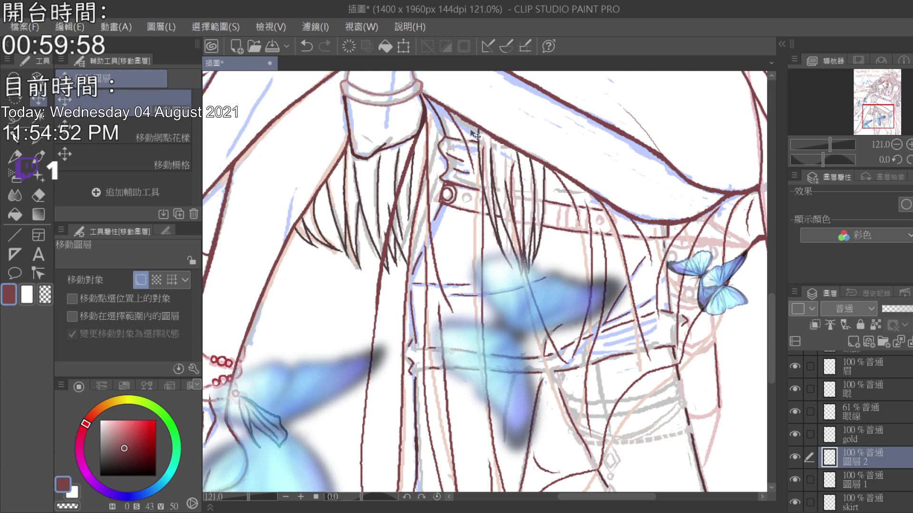
{"action": "left_click", "coordinate": [15, 137]}
{"action": "left_click_drag", "start_coordinate": [465, 202], "coordinate": [468, 202]}
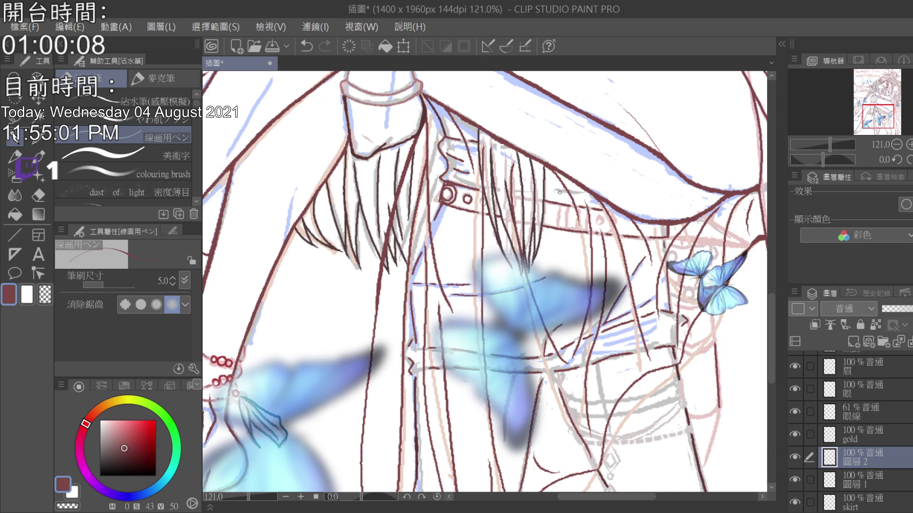
- Undo the first belt loop stroke, then ink the vertical loop bands and the eyelet on the belt beneath the leg
{"action": "left_click_drag", "start_coordinate": [560, 202], "coordinate": [557, 226]}
{"action": "left_click", "coordinate": [307, 46]}
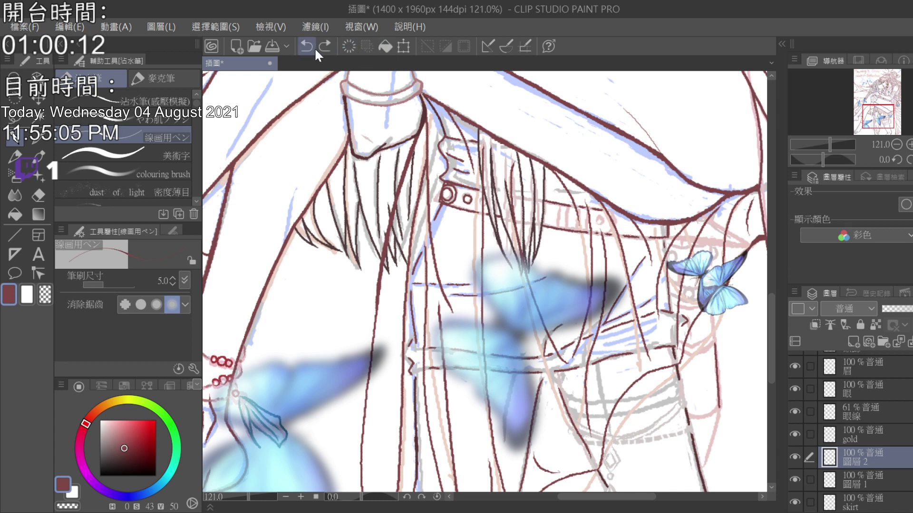
{"action": "mouse_move", "coordinate": [560, 202]}
{"action": "left_mouse_down"}
{"action": "mouse_move", "coordinate": [557, 230]}
{"action": "mouse_move", "coordinate": [568, 210]}
{"action": "mouse_move", "coordinate": [565, 224]}
{"action": "left_mouse_up"}
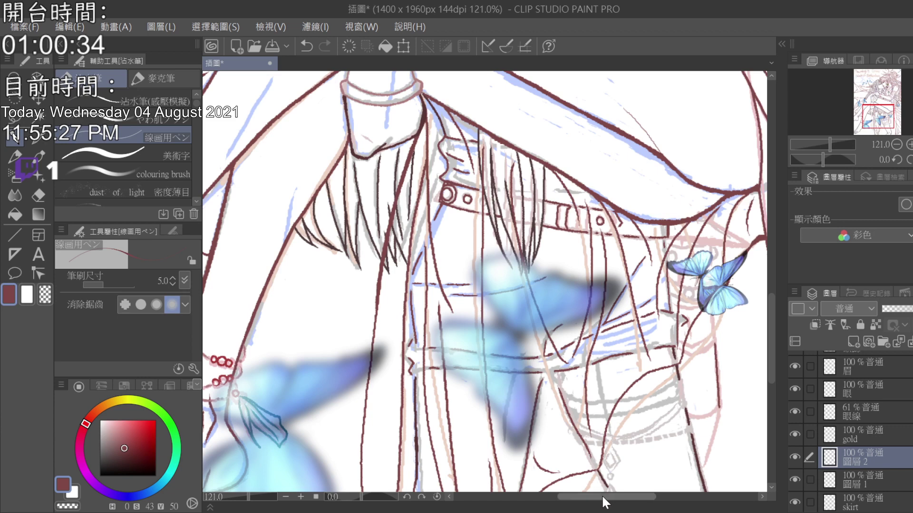
- Add another raster layer and ink the belt's pointed continuation from the hip towards the stem above the small butterflies
{"action": "left_click_drag", "start_coordinate": [601, 495], "coordinate": [631, 492]}
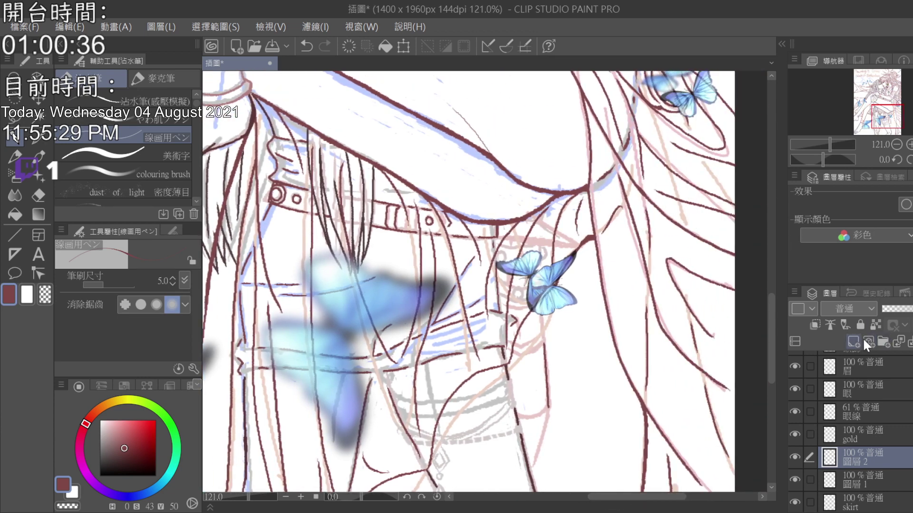
{"action": "left_click", "coordinate": [853, 341]}
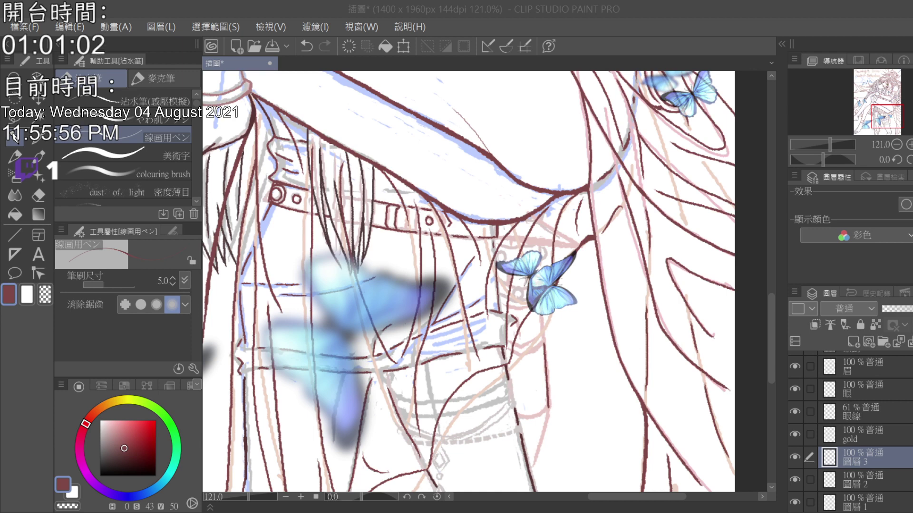
{"action": "key", "text": "alt+Tab"}
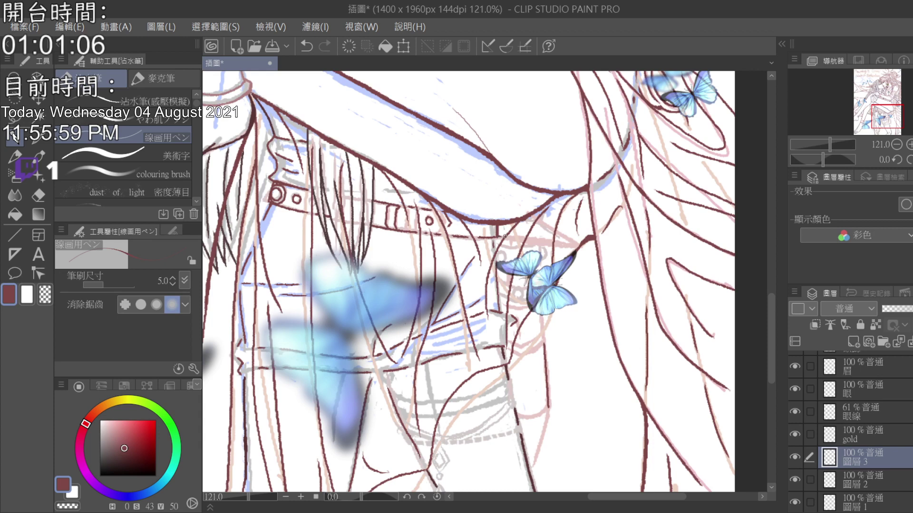
{"action": "left_click_drag", "start_coordinate": [506, 237], "coordinate": [579, 240]}
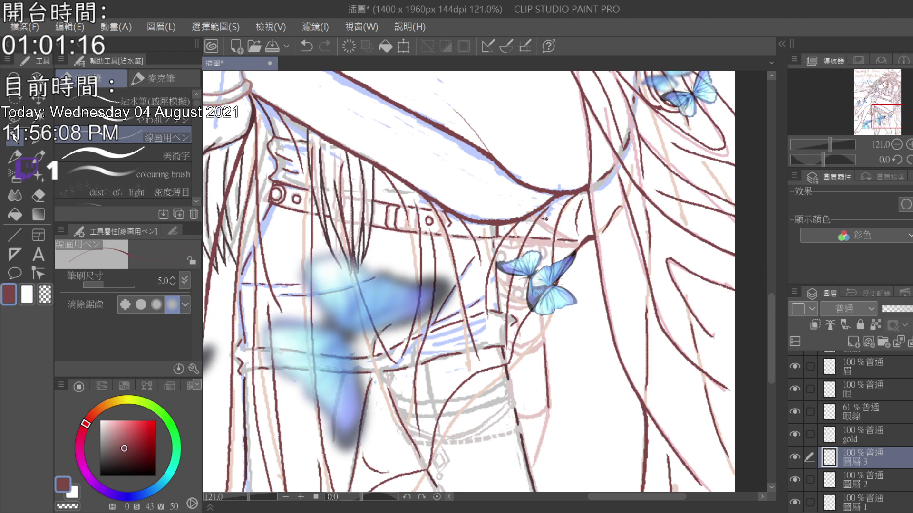
{"action": "left_click_drag", "start_coordinate": [560, 228], "coordinate": [578, 240]}
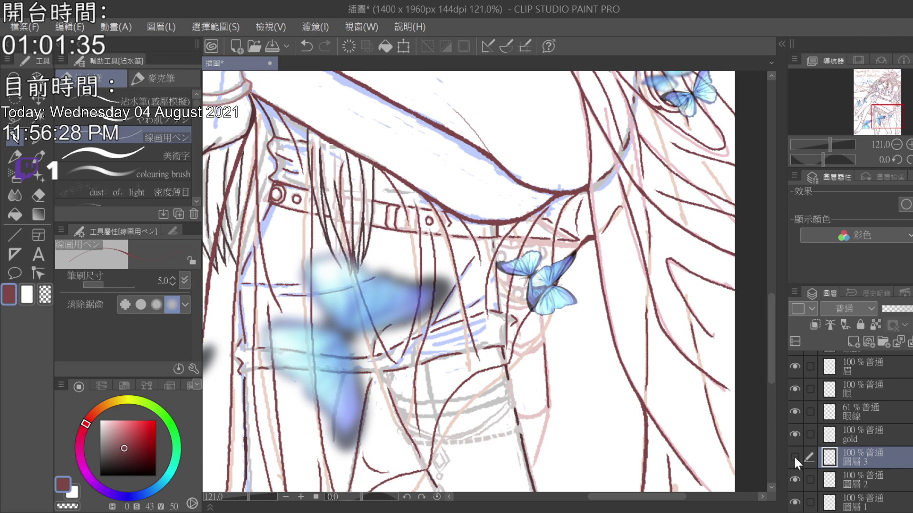
- Ink the small round eyelet on the hanging strap beside the small butterflies on layer 圖層 2, plus the strap edge above it
{"action": "left_click", "coordinate": [871, 493]}
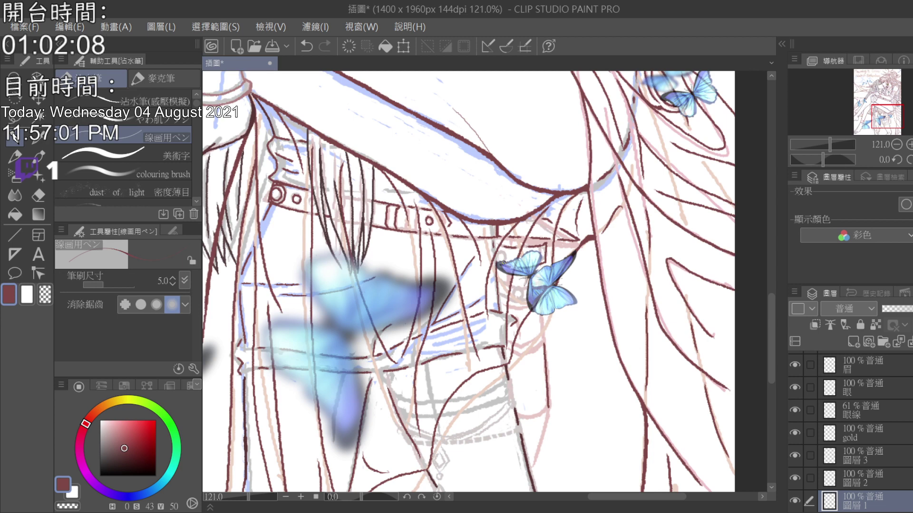
{"action": "left_click", "coordinate": [869, 475]}
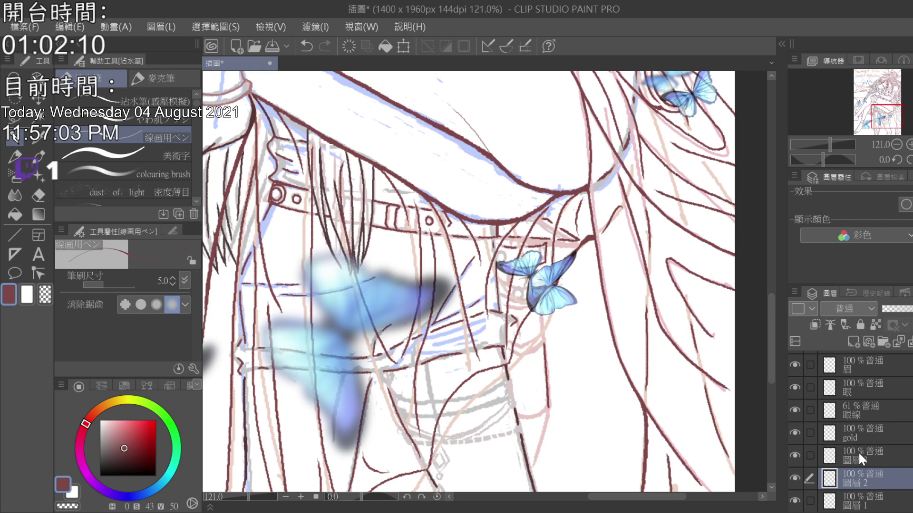
{"action": "mouse_move", "coordinate": [501, 257]}
{"action": "left_mouse_down"}
{"action": "mouse_move", "coordinate": [505, 250]}
{"action": "mouse_move", "coordinate": [507, 259]}
{"action": "left_mouse_up"}
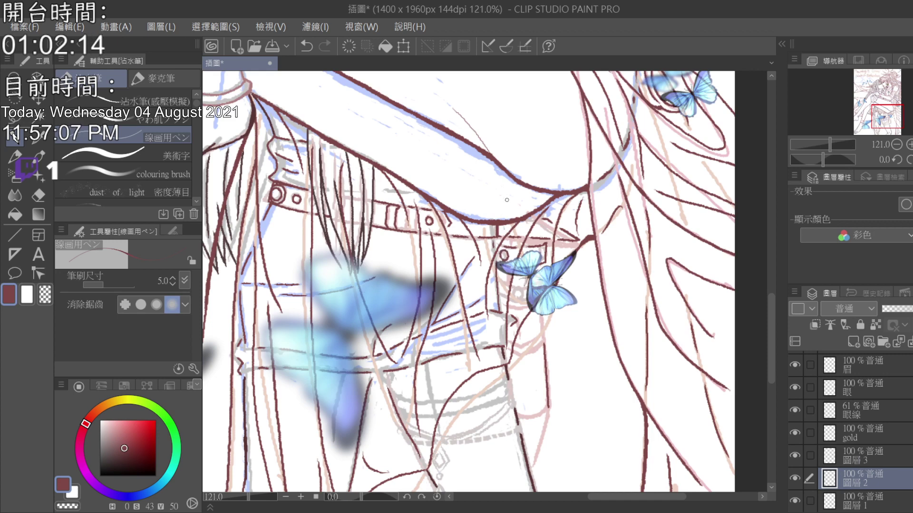
{"action": "key", "text": "ctrl+shift+n"}
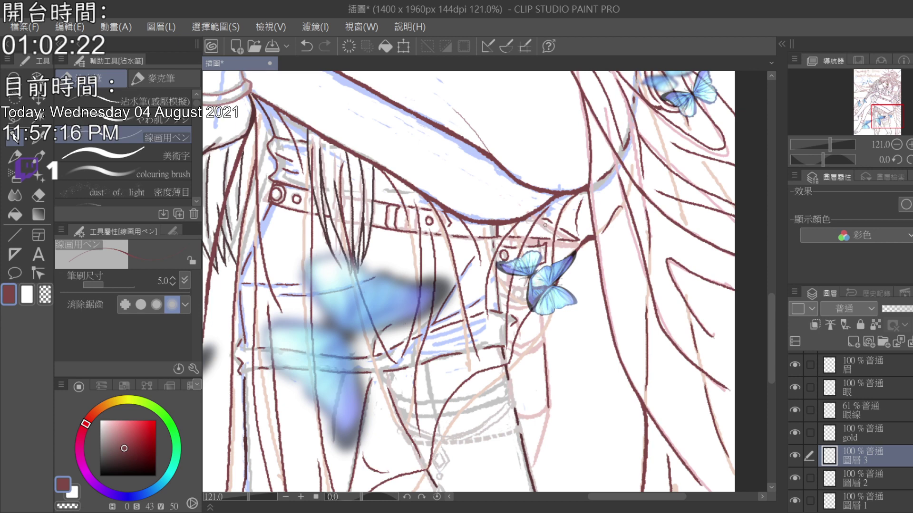
{"action": "left_click", "coordinate": [877, 501]}
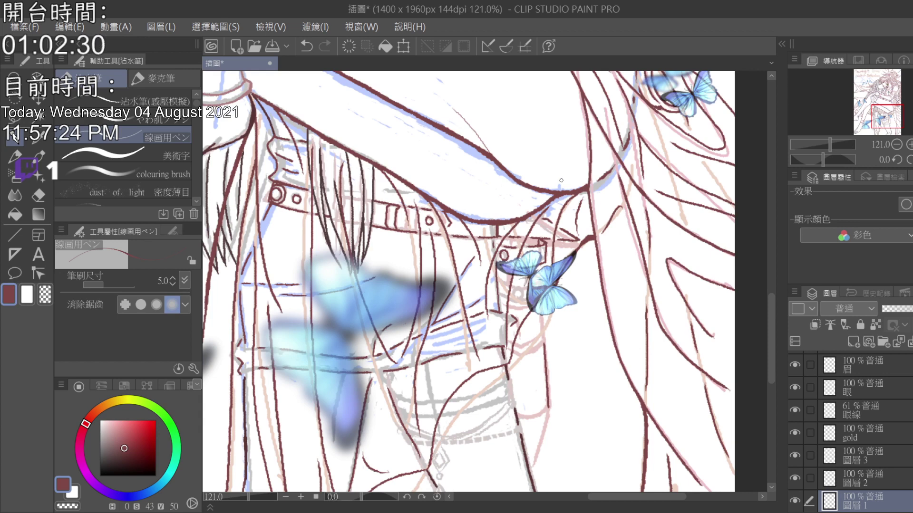
{"action": "left_click", "coordinate": [832, 454]}
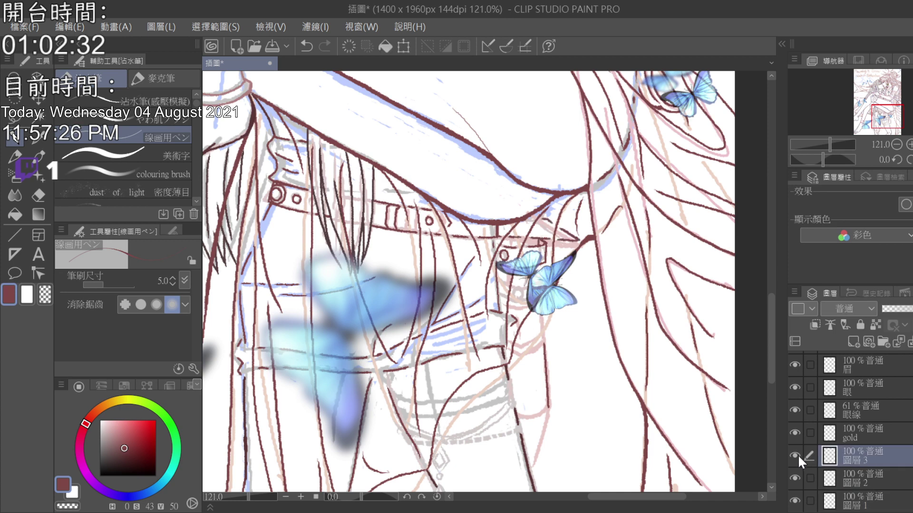
- Add a raster layer above 圖層 3 and hide the butterfly layer that covers the strap sketch
{"action": "left_click", "coordinate": [854, 341]}
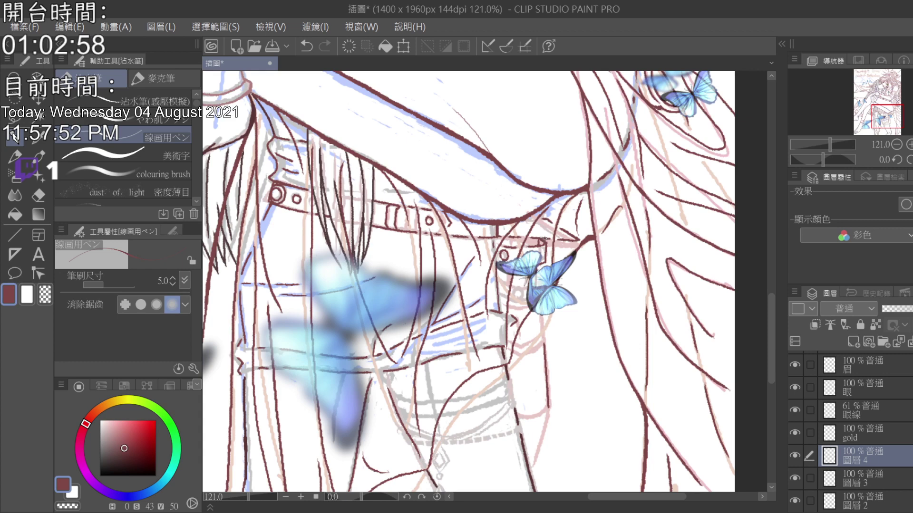
{"action": "scroll", "coordinate": [890, 404], "scroll_direction": "down", "scroll_amount": 5}
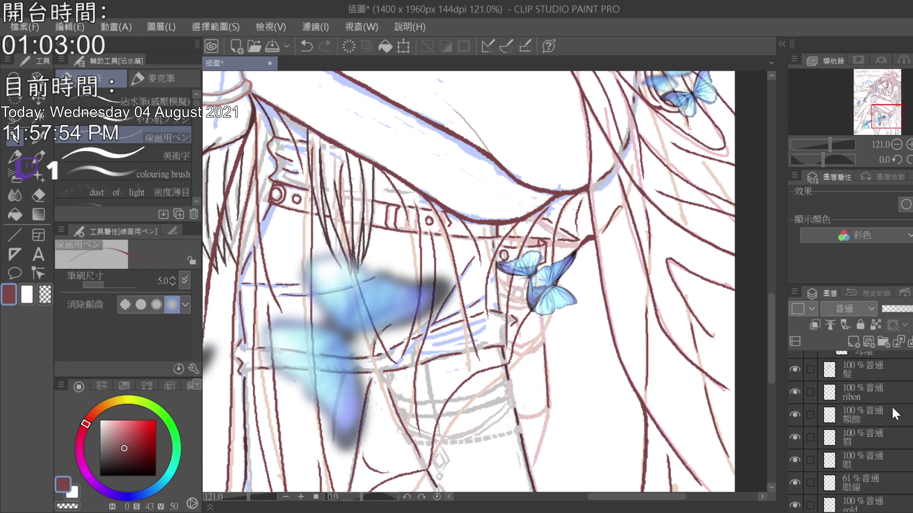
{"action": "scroll", "coordinate": [888, 402], "scroll_direction": "up", "scroll_amount": 5}
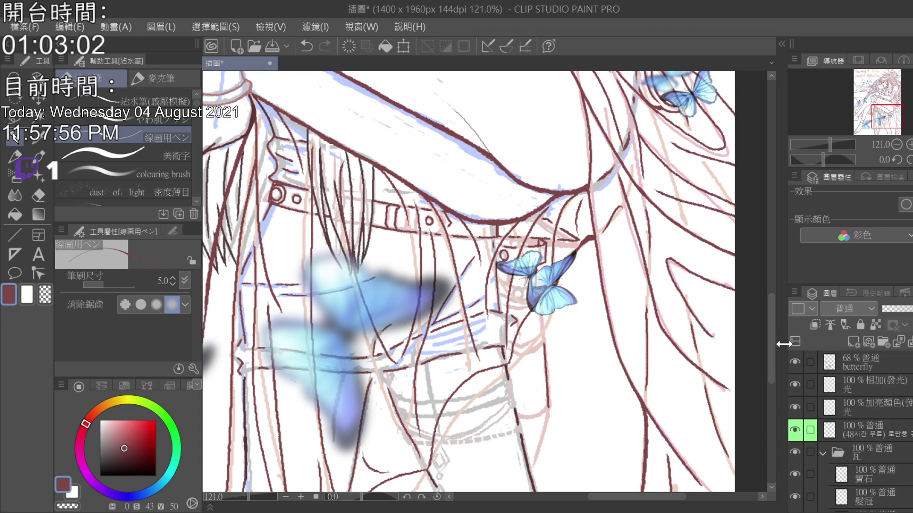
{"action": "left_click", "coordinate": [792, 360]}
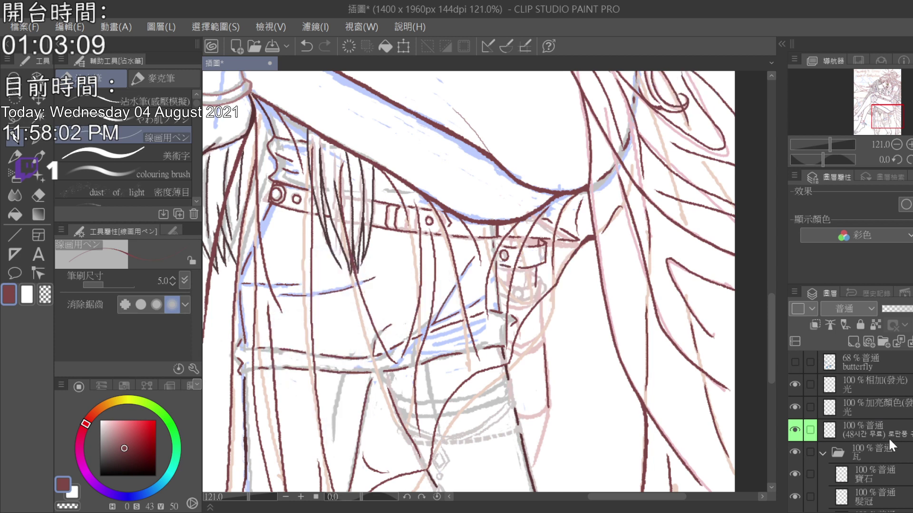
{"action": "scroll", "coordinate": [888, 437], "scroll_direction": "down", "scroll_amount": 5}
{"action": "scroll", "coordinate": [889, 437], "scroll_direction": "down", "scroll_amount": 8}
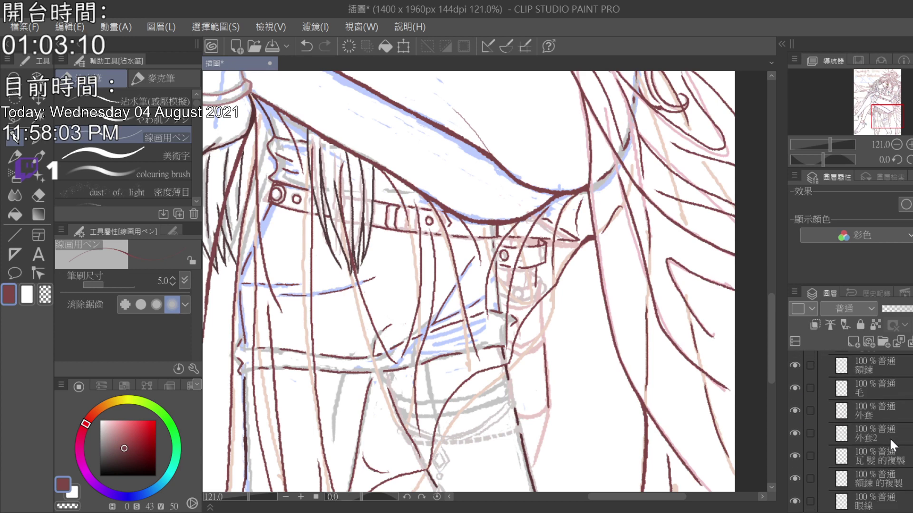
{"action": "scroll", "coordinate": [899, 445], "scroll_direction": "down", "scroll_amount": 4}
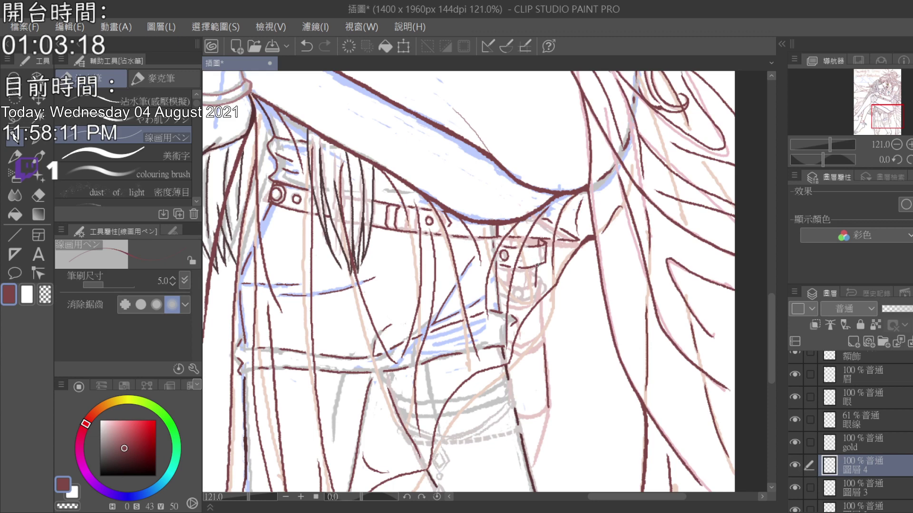
- Ink the hanging strap's side, second band and boxed lower end beneath the eyelet, adding a new raster layer for each further part
{"action": "left_click_drag", "start_coordinate": [537, 264], "coordinate": [534, 286]}
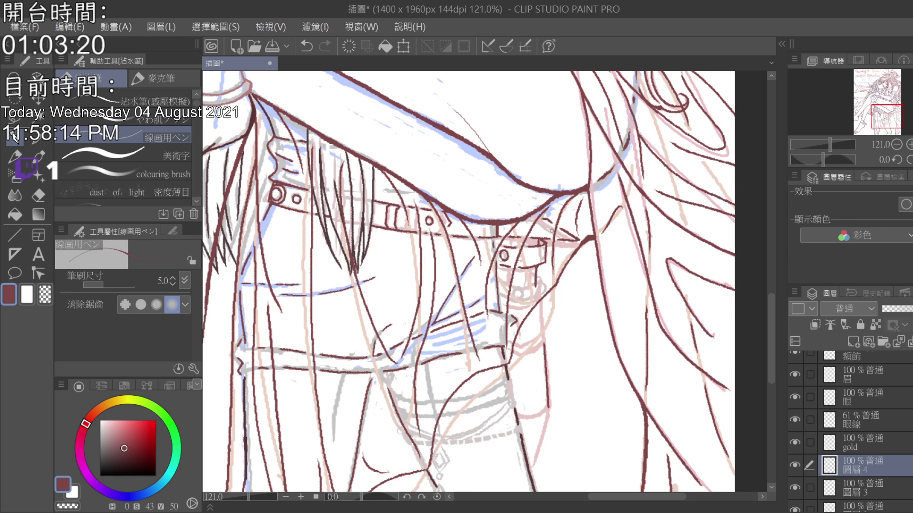
{"action": "left_click", "coordinate": [41, 195]}
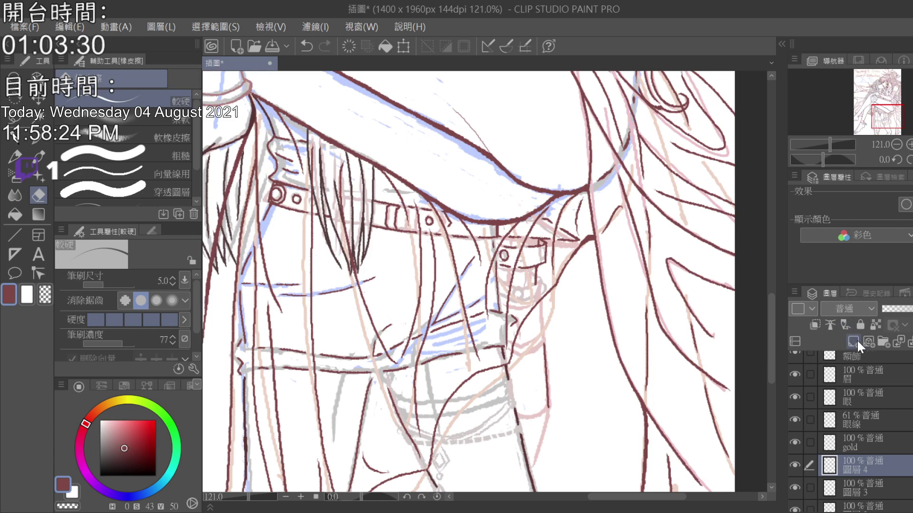
{"action": "left_click", "coordinate": [15, 138]}
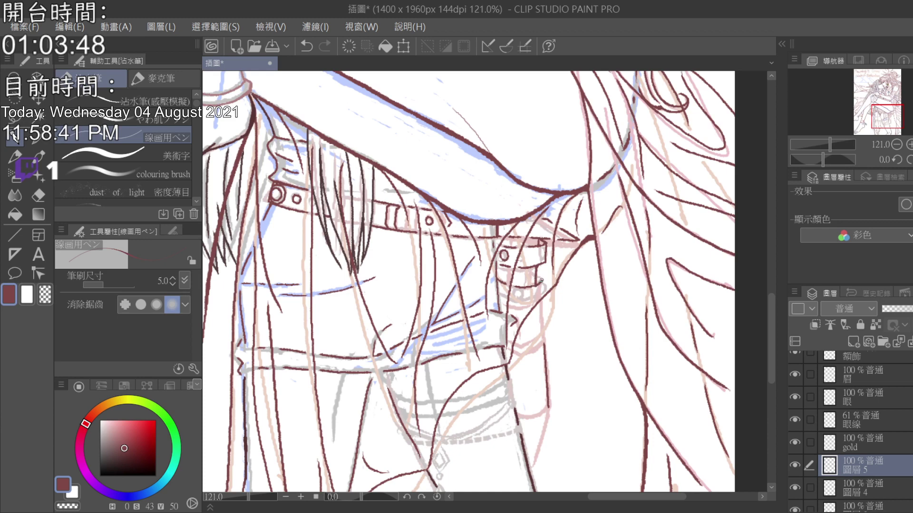
{"action": "left_click_drag", "start_coordinate": [542, 276], "coordinate": [541, 296]}
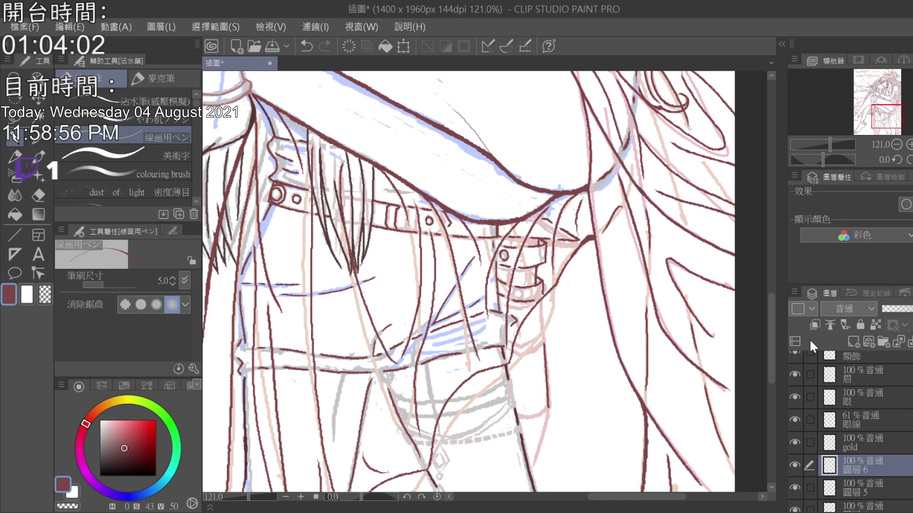
{"action": "left_click_drag", "start_coordinate": [541, 301], "coordinate": [545, 345]}
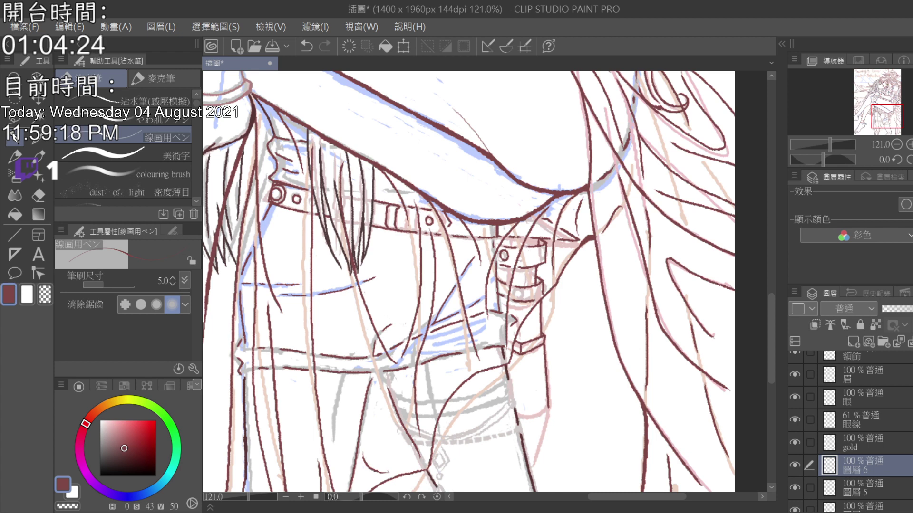
- Fill in the short strap lines between the upper loop and the band below it on the lower belt layers
{"action": "scroll", "coordinate": [808, 428], "scroll_direction": "down", "scroll_amount": 2}
{"action": "left_click", "coordinate": [801, 461]}
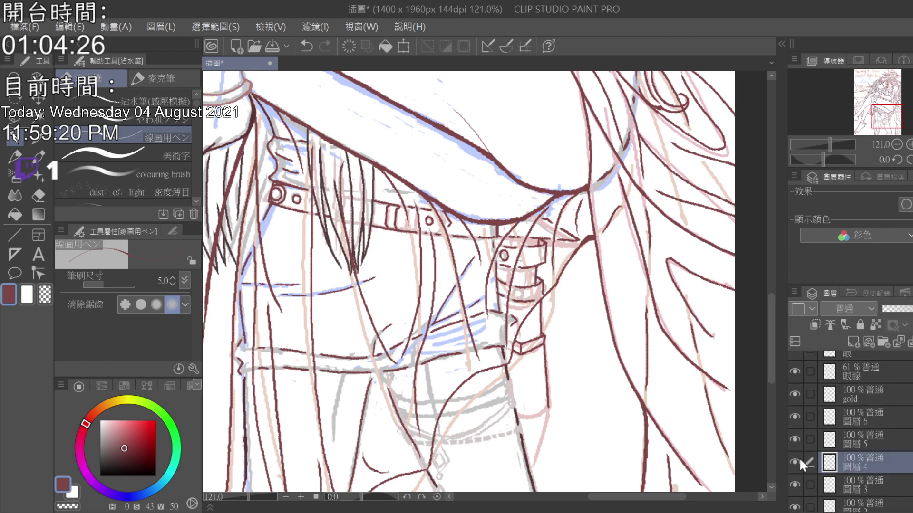
{"action": "left_click", "coordinate": [856, 482]}
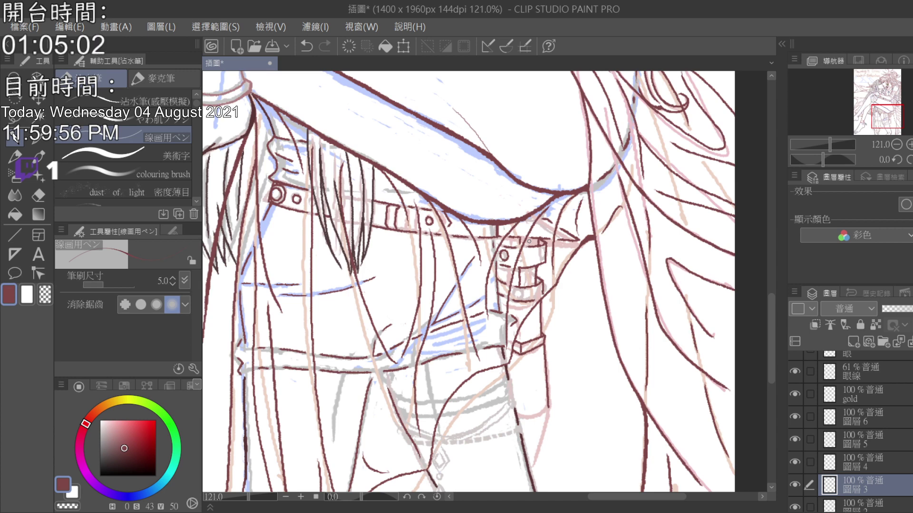
- Compare layers 圖層 6 and 圖層 5 by toggling their visibility, and merge 圖層 6 into the layer below
{"action": "left_click", "coordinate": [868, 418]}
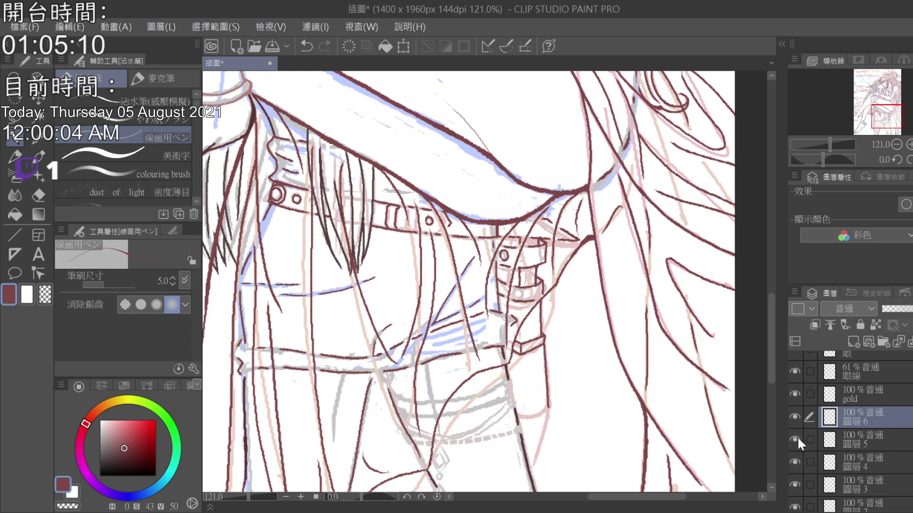
{"action": "left_click", "coordinate": [795, 438]}
{"action": "left_click", "coordinate": [795, 438]}
{"action": "left_click", "coordinate": [795, 417]}
{"action": "left_click", "coordinate": [795, 418]}
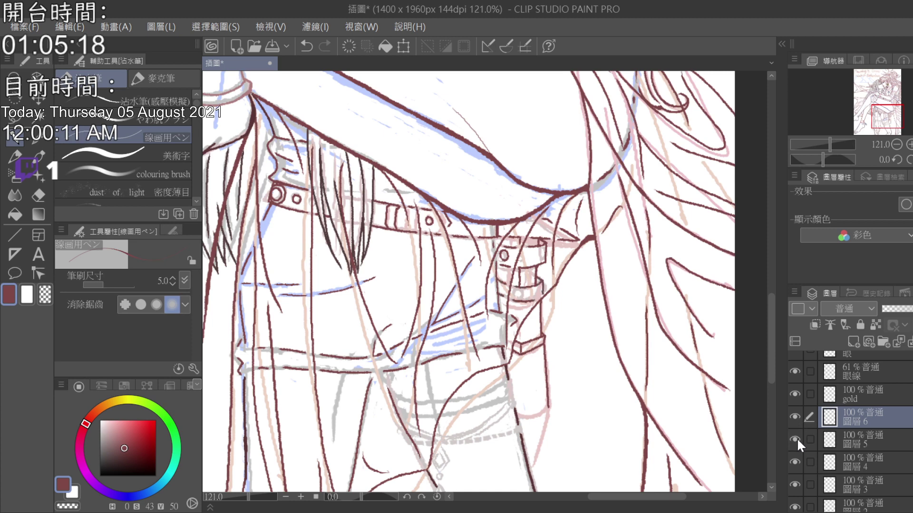
{"action": "left_click", "coordinate": [795, 417]}
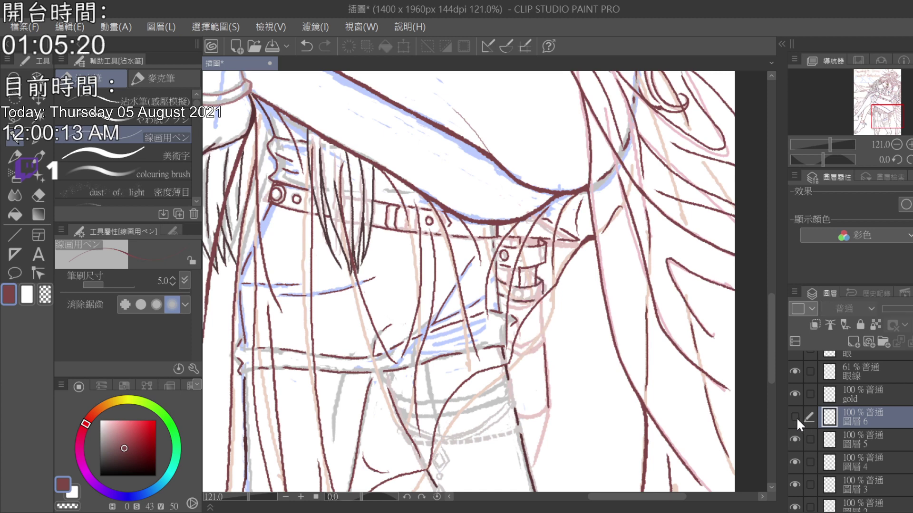
{"action": "left_click", "coordinate": [795, 417]}
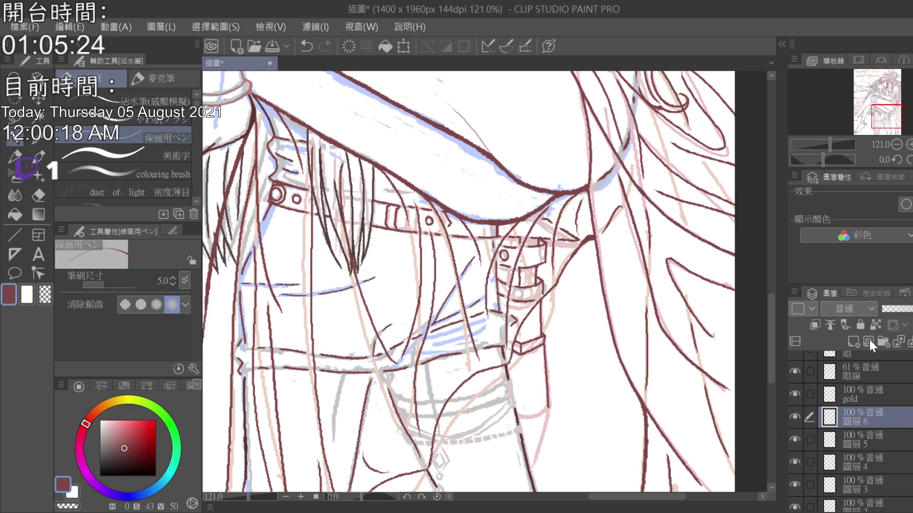
{"action": "left_click", "coordinate": [882, 348]}
- Examine which belt and strap strokes each layer from 圖層 5 down to 圖層 1 holds by toggling visibility
{"action": "left_click", "coordinate": [794, 417]}
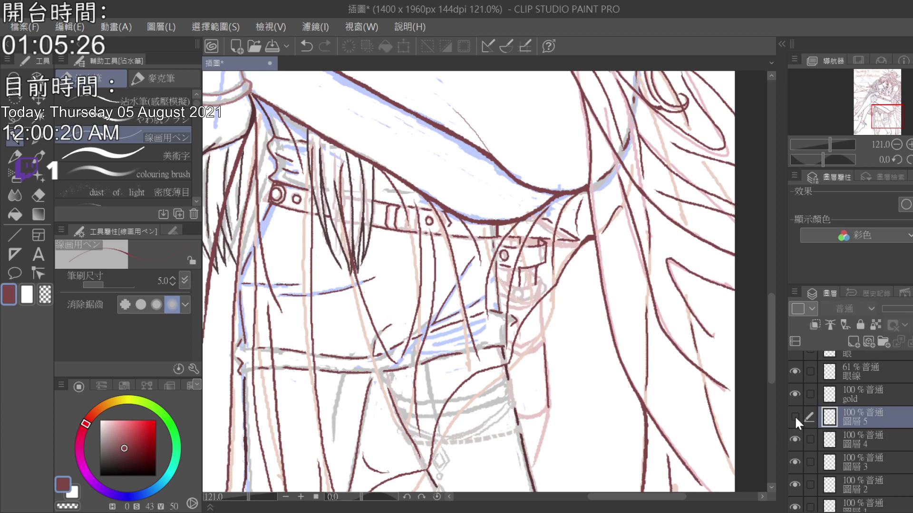
{"action": "left_click", "coordinate": [795, 416]}
{"action": "left_click", "coordinate": [808, 440]}
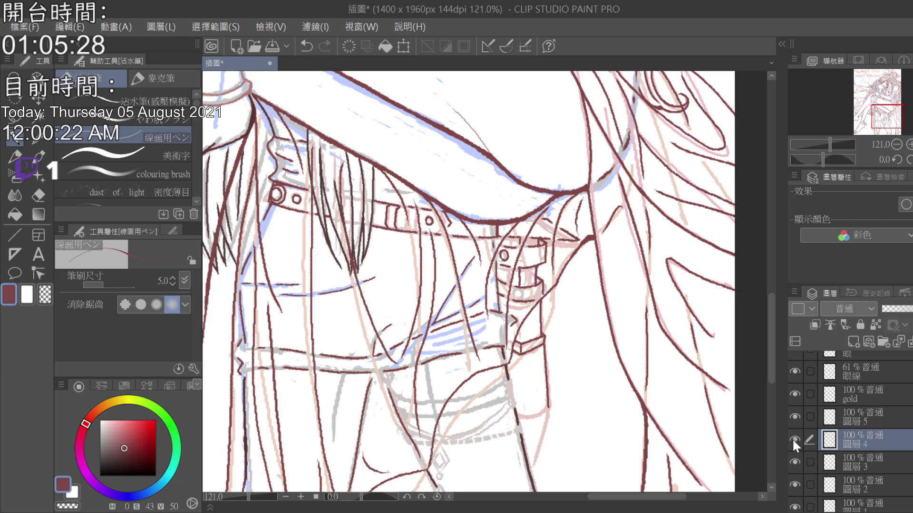
{"action": "left_click", "coordinate": [797, 458]}
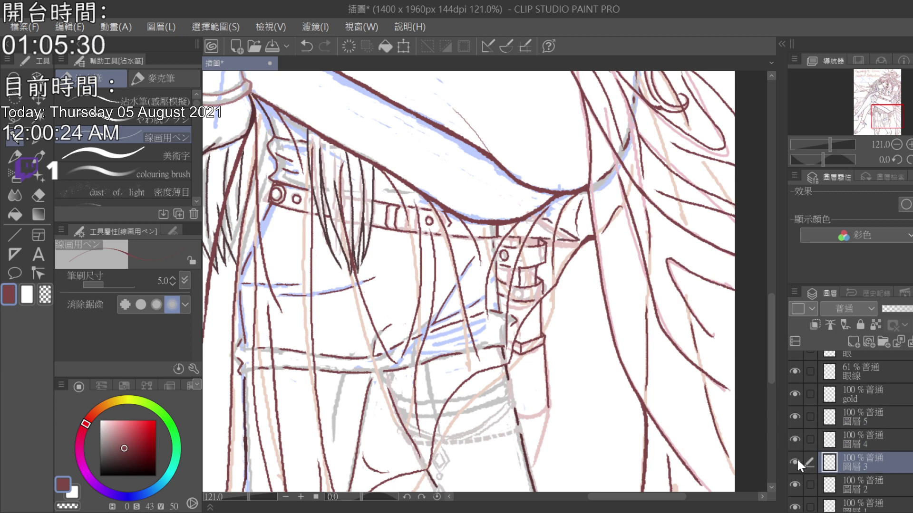
{"action": "left_click", "coordinate": [793, 480]}
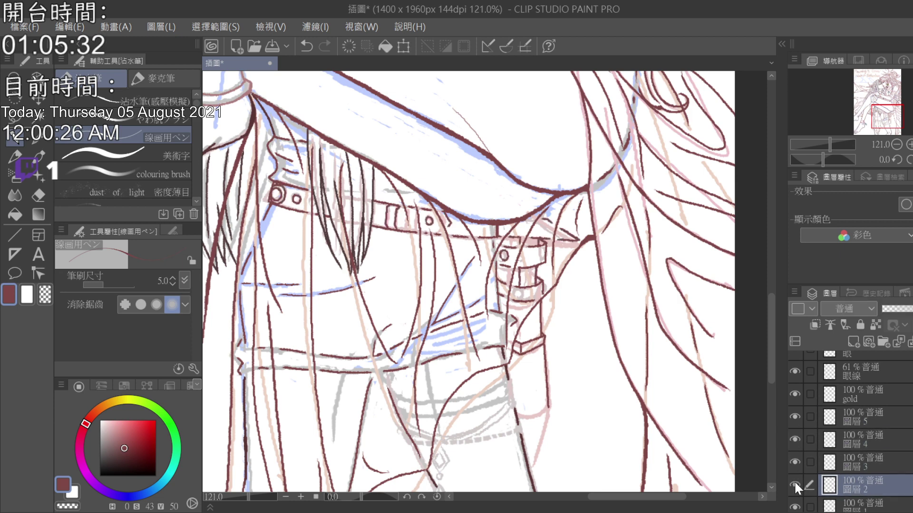
{"action": "scroll", "coordinate": [889, 450], "scroll_direction": "down", "scroll_amount": 1}
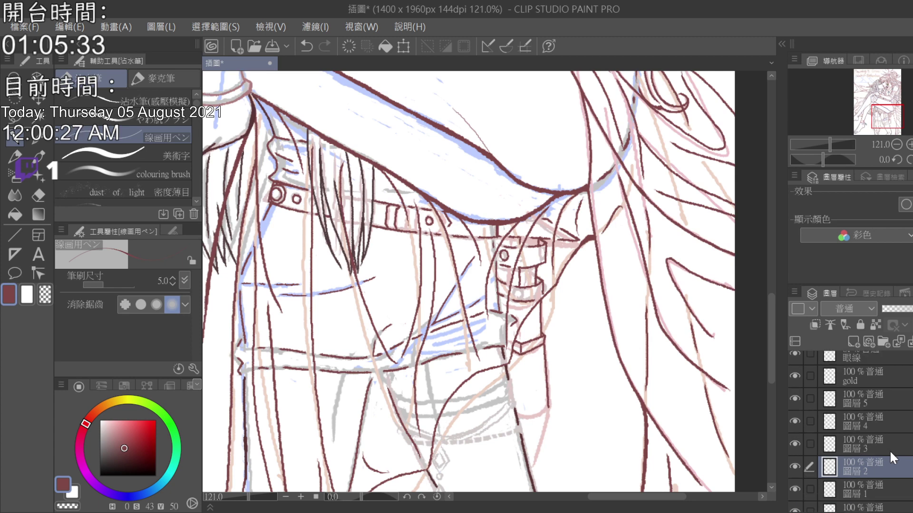
{"action": "left_click", "coordinate": [793, 492]}
{"action": "left_click", "coordinate": [793, 491]}
{"action": "left_click", "coordinate": [850, 487]}
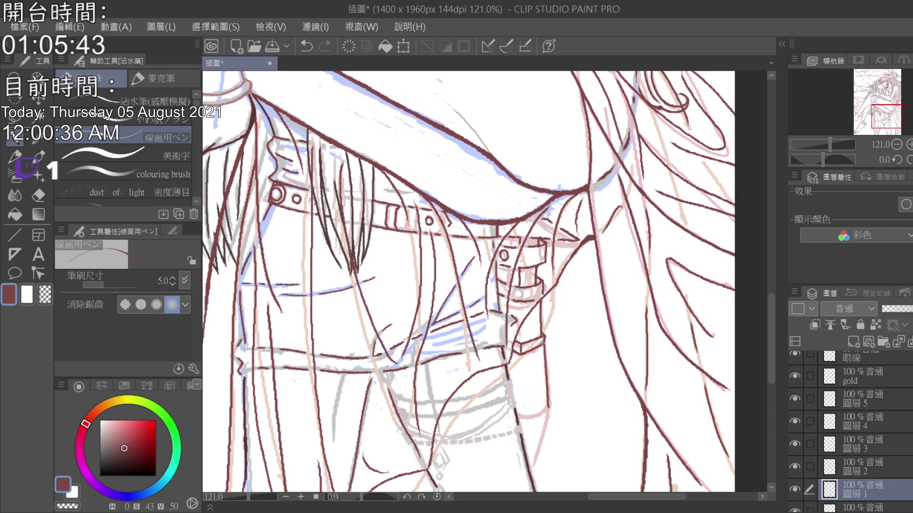
{"action": "left_click_drag", "start_coordinate": [540, 342], "coordinate": [547, 411]}
{"action": "key", "text": "e"}
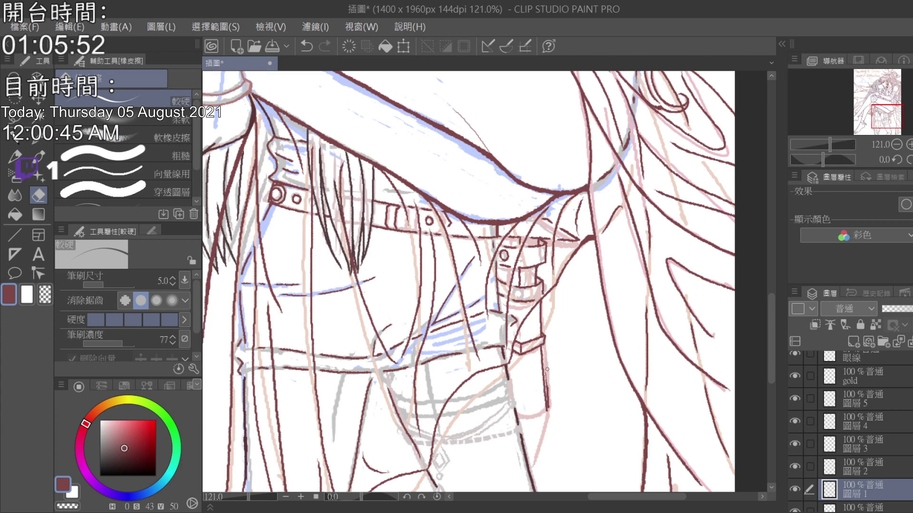
{"action": "left_click_drag", "start_coordinate": [547, 369], "coordinate": [549, 397]}
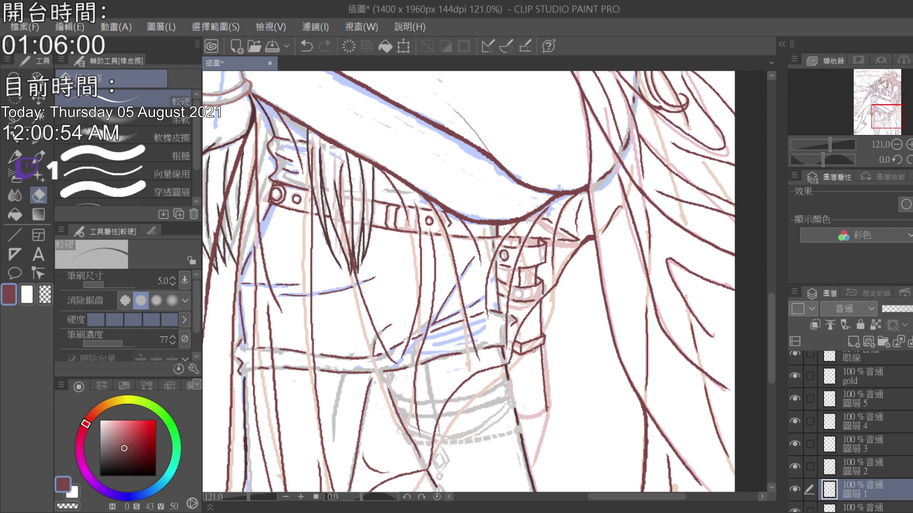
{"action": "left_click_drag", "start_coordinate": [538, 347], "coordinate": [547, 416]}
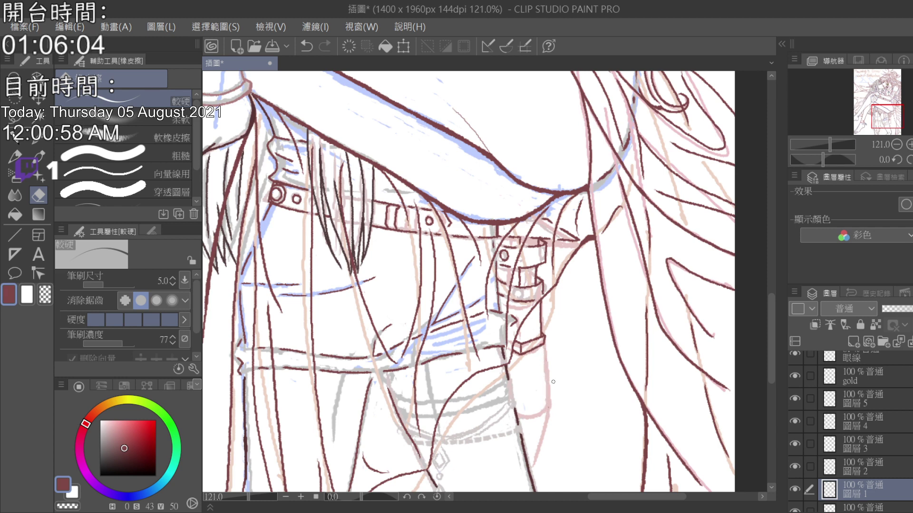
- Ink the outer edge, cross line and tapering tip of the hanging strap's lowest section on layer 圖層 5
{"action": "left_click", "coordinate": [897, 400]}
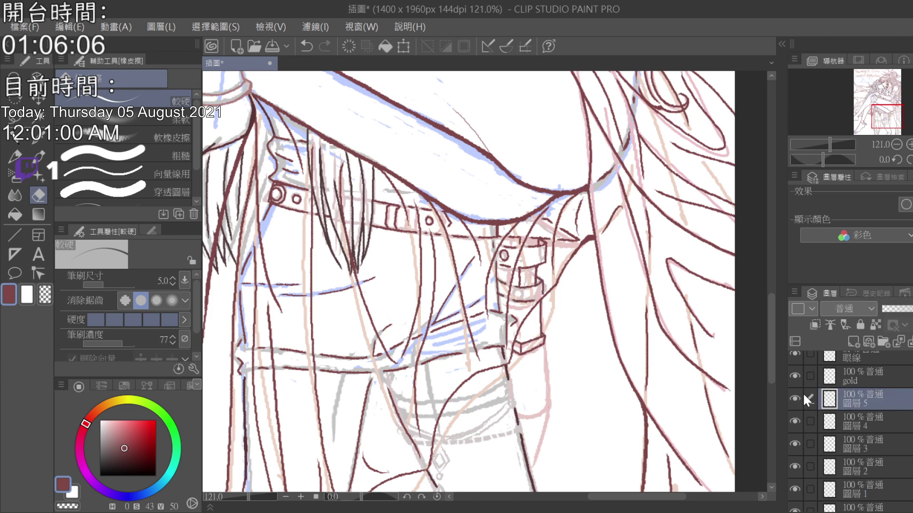
{"action": "left_click", "coordinate": [805, 489]}
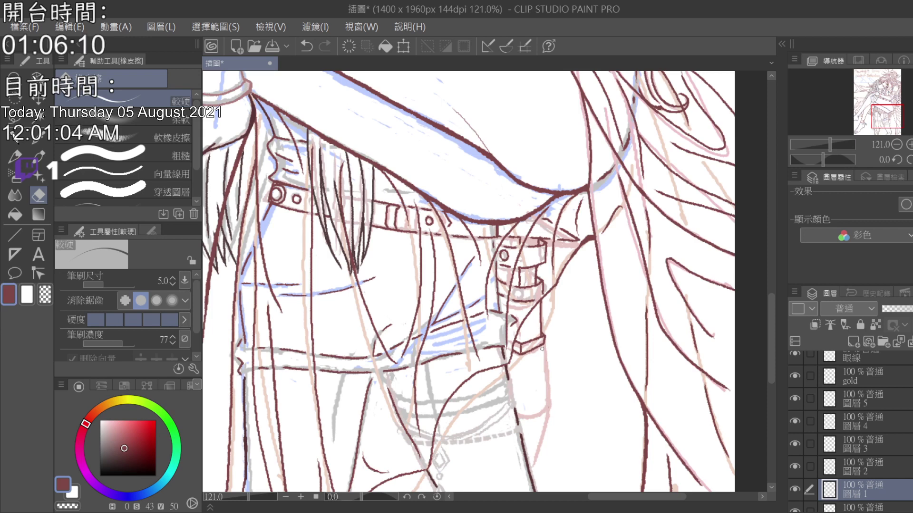
{"action": "left_click", "coordinate": [895, 396]}
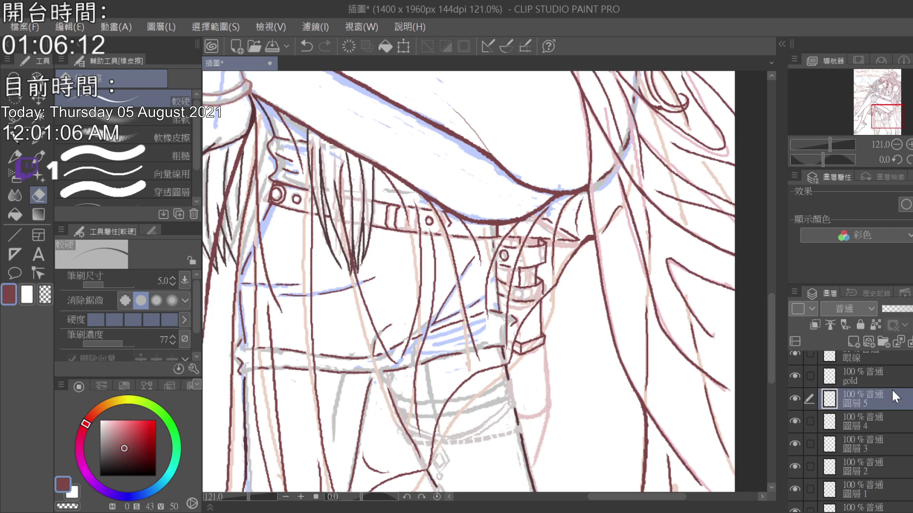
{"action": "key", "text": "p"}
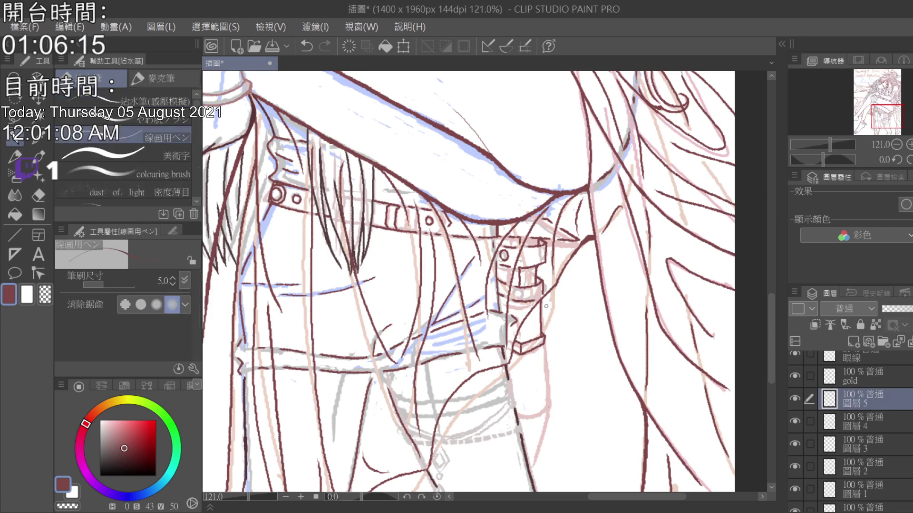
{"action": "mouse_move", "coordinate": [541, 329]}
{"action": "left_mouse_down"}
{"action": "mouse_move", "coordinate": [548, 421]}
{"action": "mouse_move", "coordinate": [530, 470]}
{"action": "left_mouse_up"}
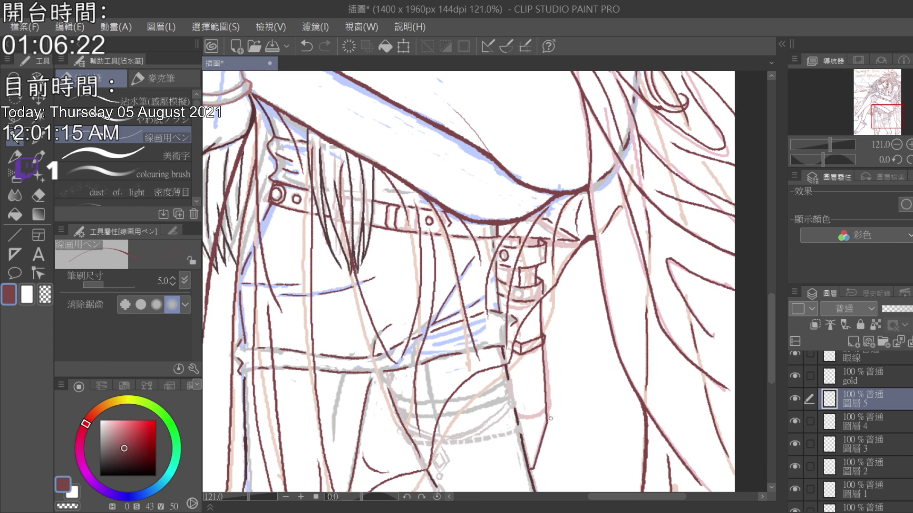
{"action": "left_click_drag", "start_coordinate": [515, 412], "coordinate": [541, 416]}
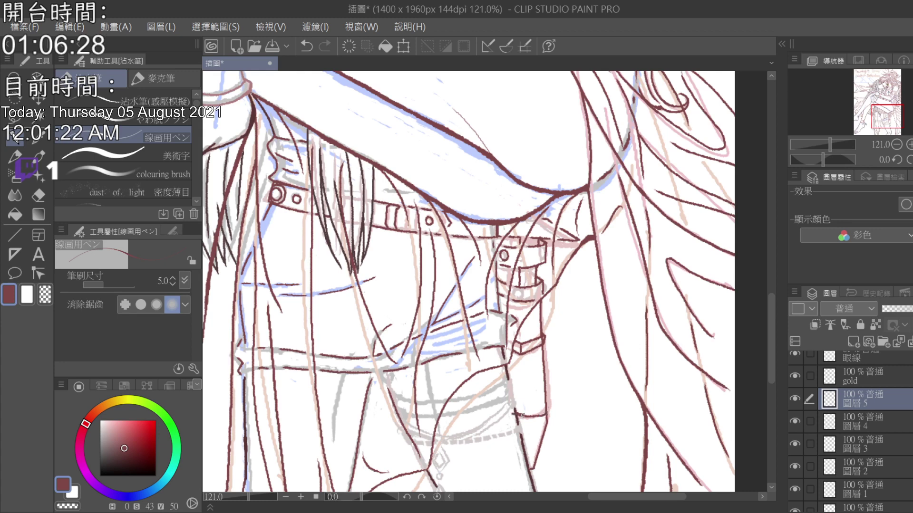
{"action": "left_click", "coordinate": [45, 202]}
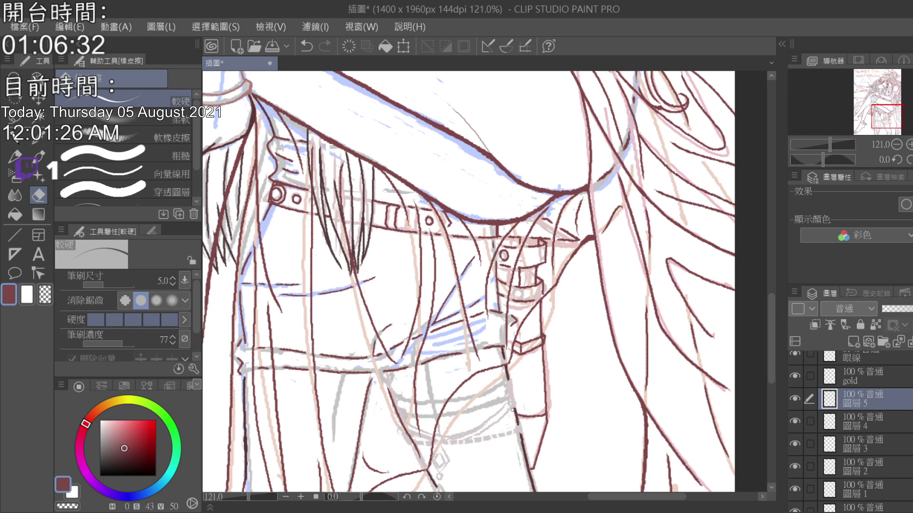
{"action": "left_click", "coordinate": [16, 137]}
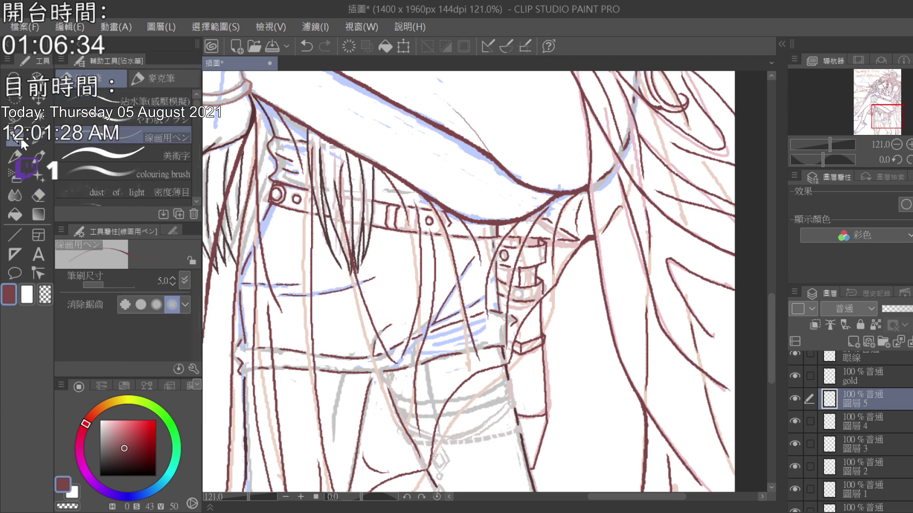
{"action": "left_click_drag", "start_coordinate": [548, 412], "coordinate": [550, 427]}
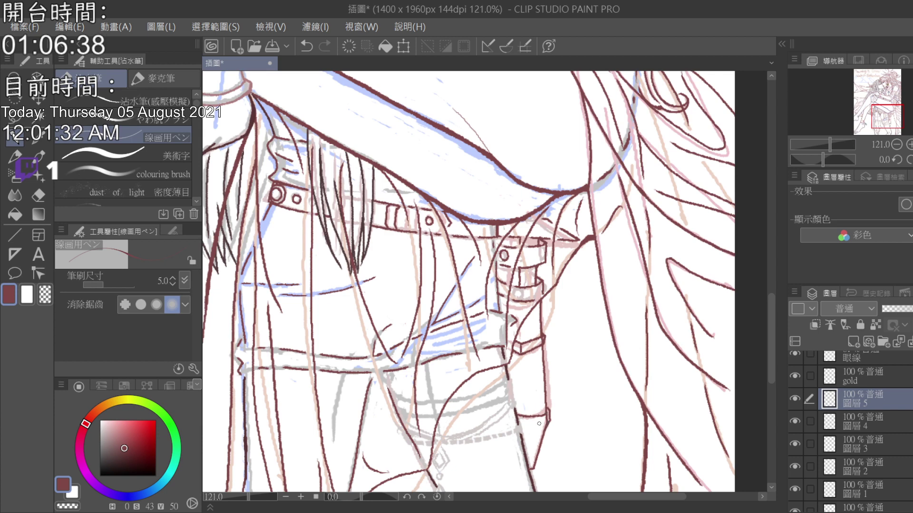
- Ink the diagonal band wrapping the strap beneath its boxed end on layer 圖層 5 and clean up its lines
{"action": "left_click", "coordinate": [39, 195]}
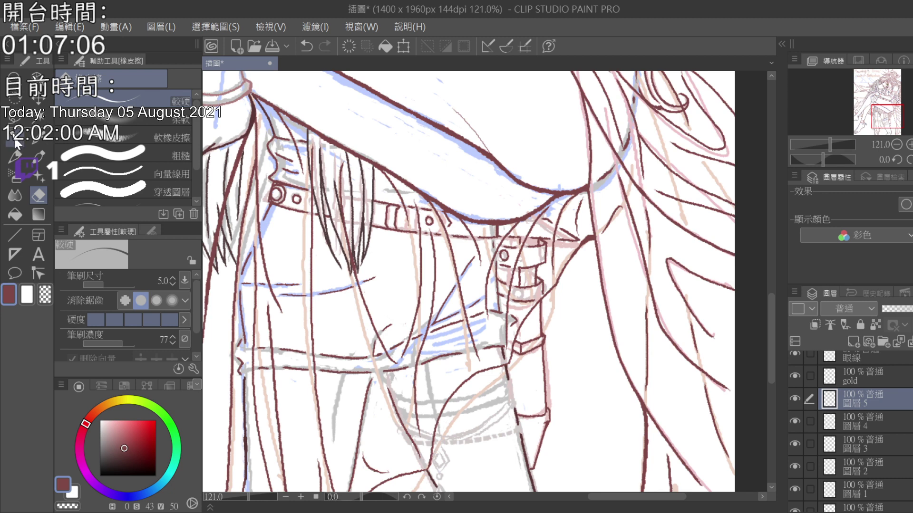
{"action": "key", "text": "p"}
{"action": "mouse_move", "coordinate": [512, 355]}
{"action": "left_mouse_down"}
{"action": "mouse_move", "coordinate": [552, 392]}
{"action": "mouse_move", "coordinate": [547, 374]}
{"action": "mouse_move", "coordinate": [553, 405]}
{"action": "left_mouse_up"}
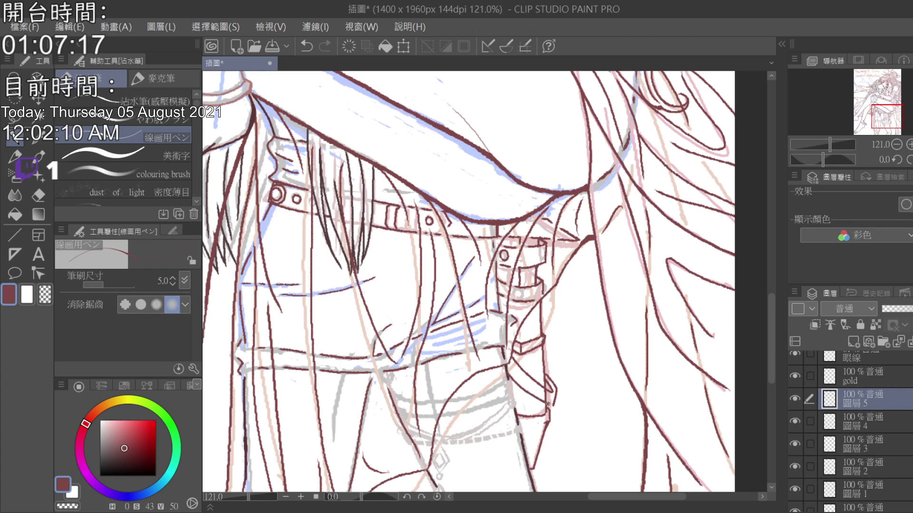
{"action": "key", "text": "e"}
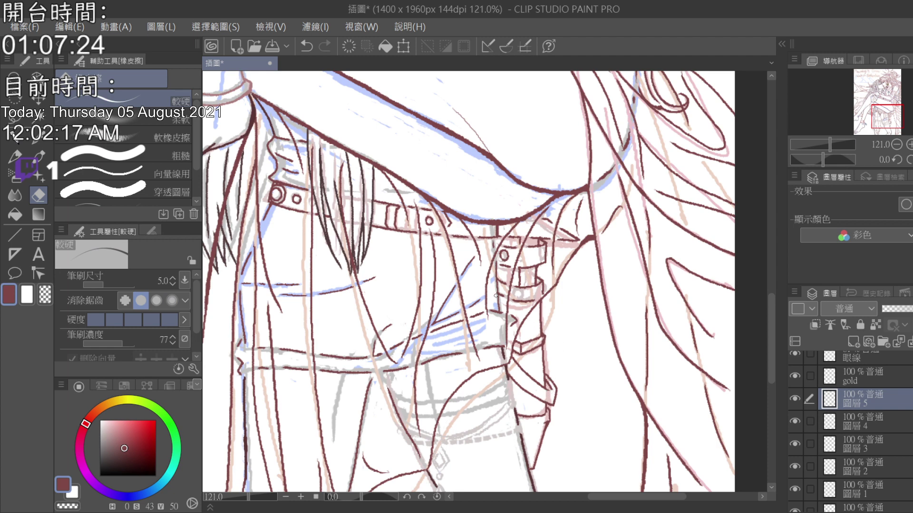
{"action": "key", "text": "p"}
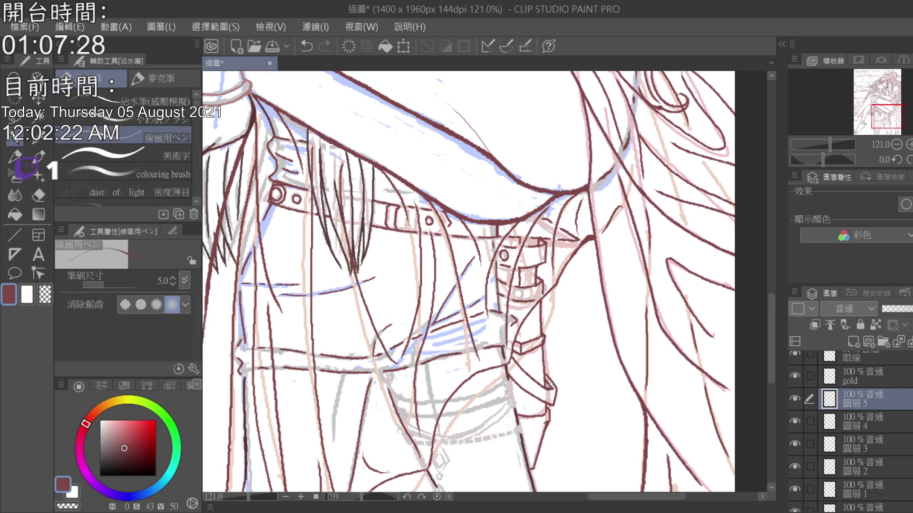
{"action": "left_click", "coordinate": [38, 196]}
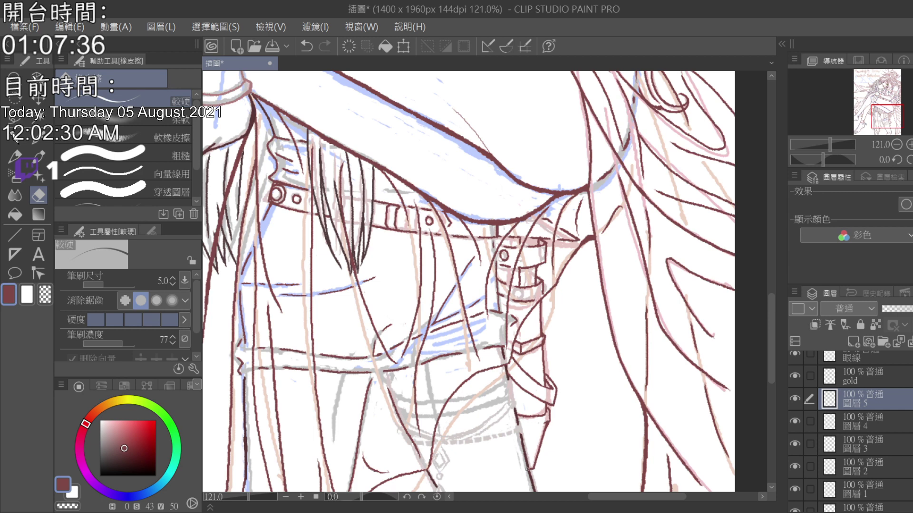
{"action": "left_click", "coordinate": [15, 135]}
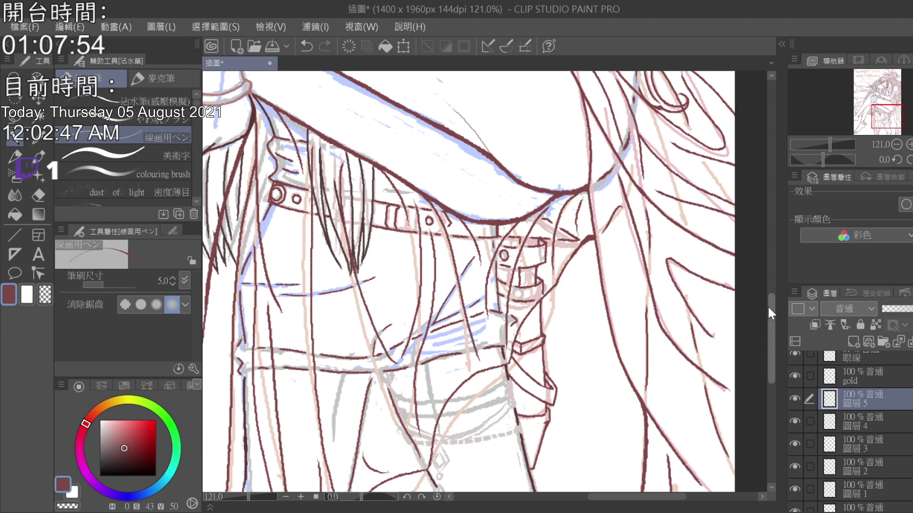
- Make the gold layer active and sample the lighter muted red from the ponytailed figure's forehead ornament as the drawing colour
{"action": "left_click_drag", "start_coordinate": [767, 305], "coordinate": [765, 328]}
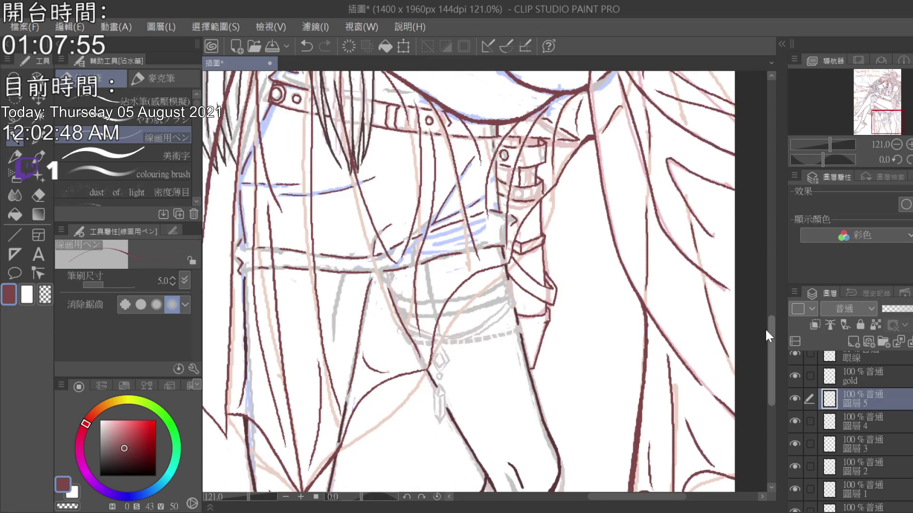
{"action": "left_click", "coordinate": [854, 338]}
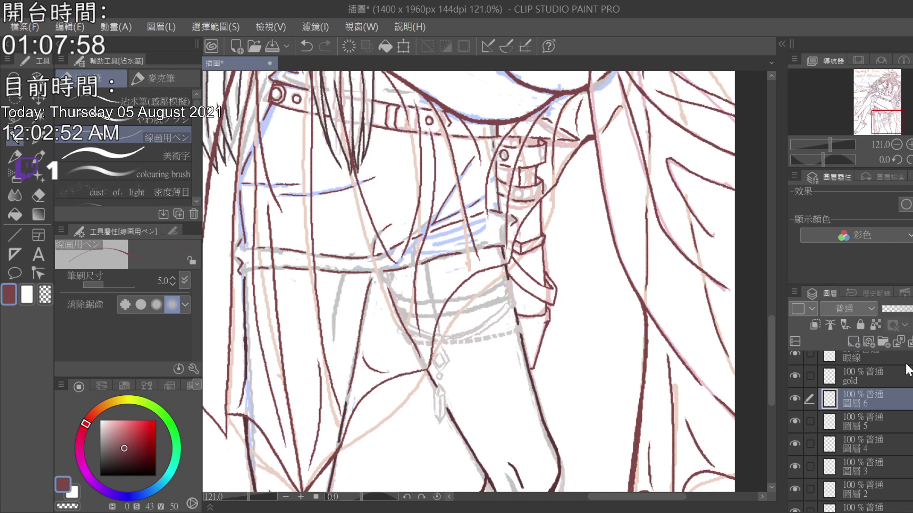
{"action": "key", "text": "ctrl+z"}
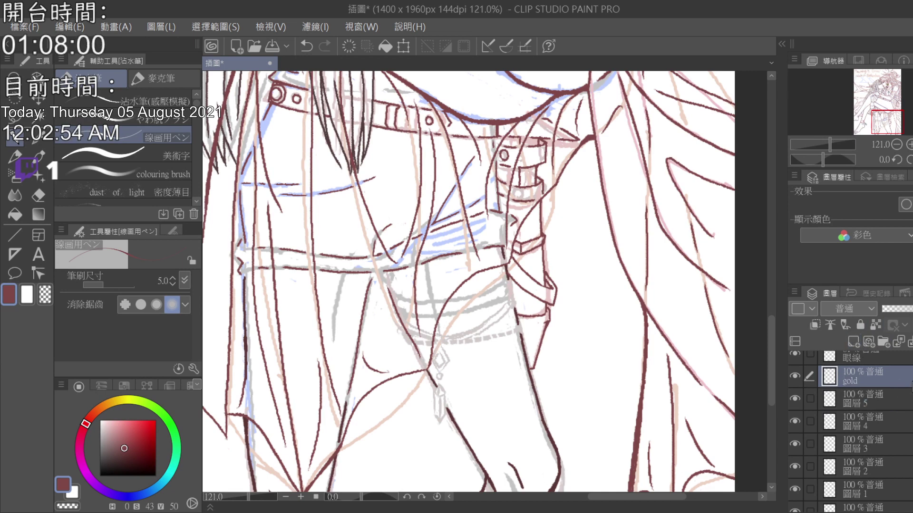
{"action": "left_click", "coordinate": [42, 138]}
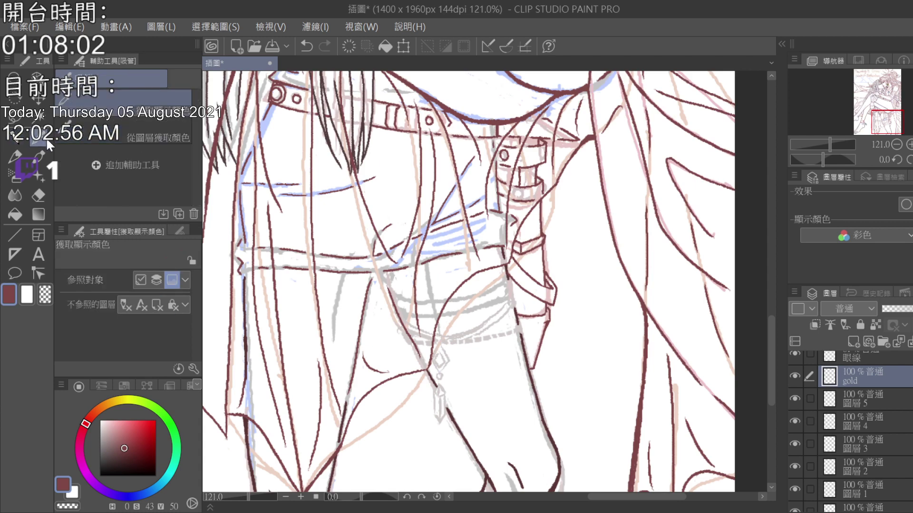
{"action": "left_click_drag", "start_coordinate": [767, 359], "coordinate": [779, 216]}
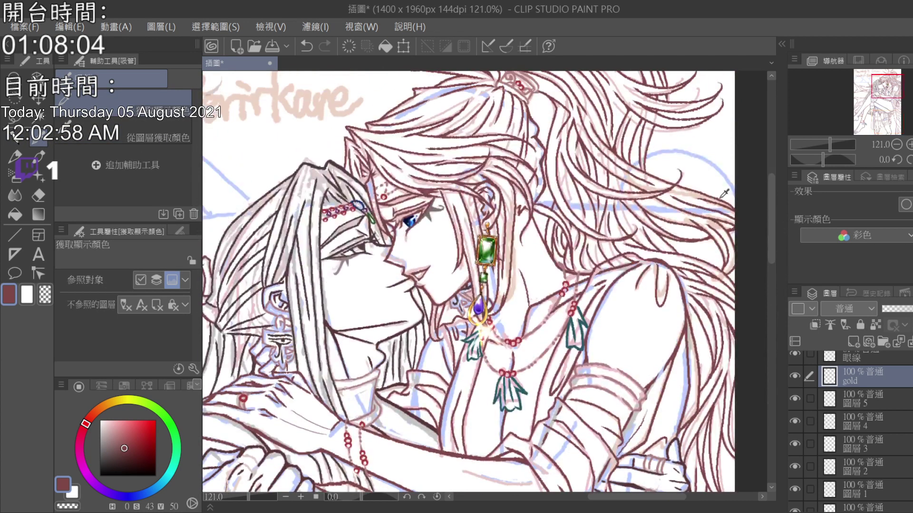
{"action": "left_click", "coordinate": [388, 184]}
{"action": "left_click_drag", "start_coordinate": [774, 189], "coordinate": [759, 321]}
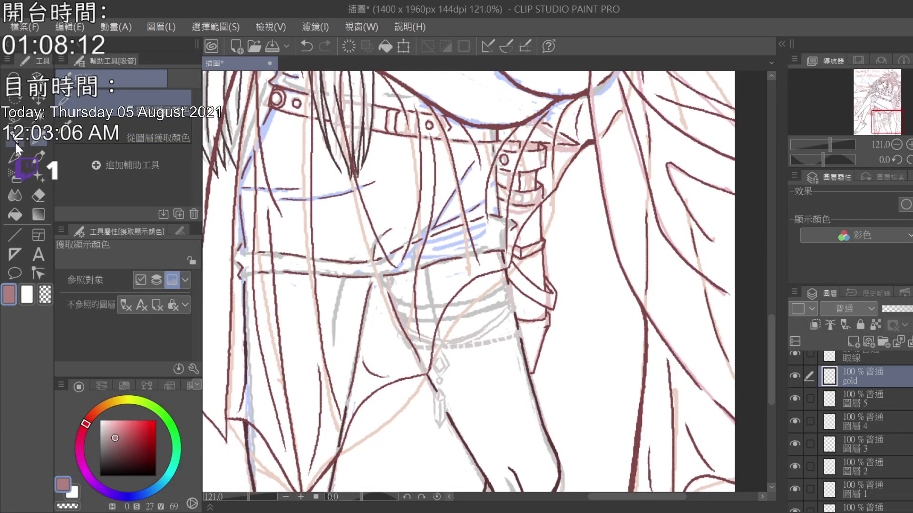
- Ink the curved thigh-band lines over the grey sketch on the gold layer with the 線画用ペン pen at size 6.0
{"action": "left_click", "coordinate": [16, 141]}
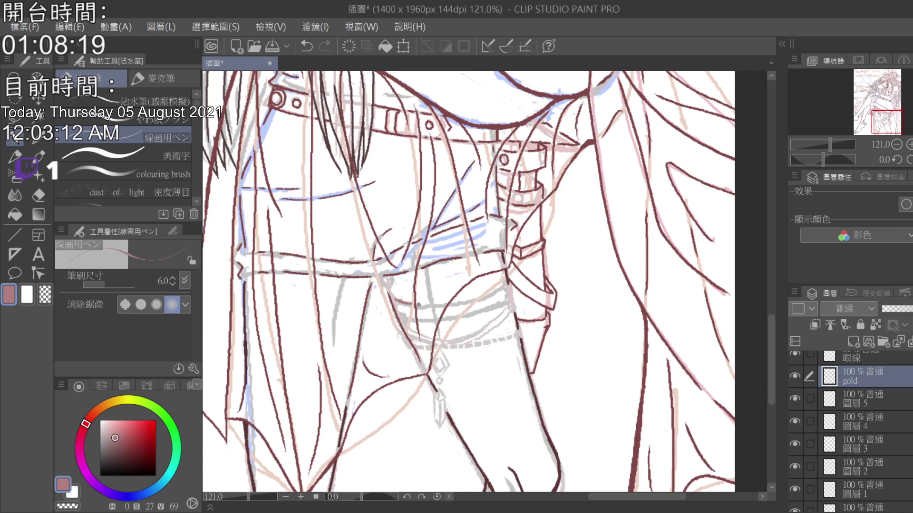
{"action": "mouse_move", "coordinate": [419, 304]}
{"action": "left_mouse_down"}
{"action": "mouse_move", "coordinate": [471, 303]}
{"action": "mouse_move", "coordinate": [506, 285]}
{"action": "left_mouse_up"}
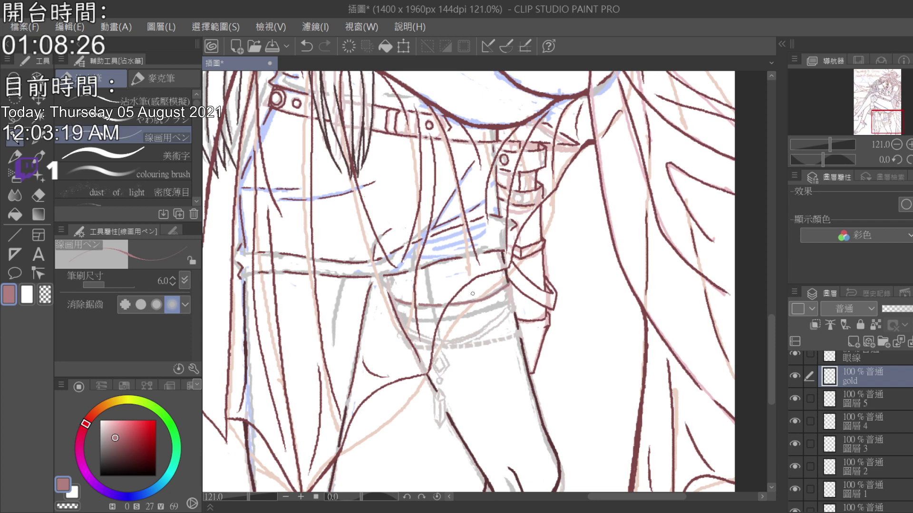
{"action": "left_click_drag", "start_coordinate": [449, 303], "coordinate": [502, 288]}
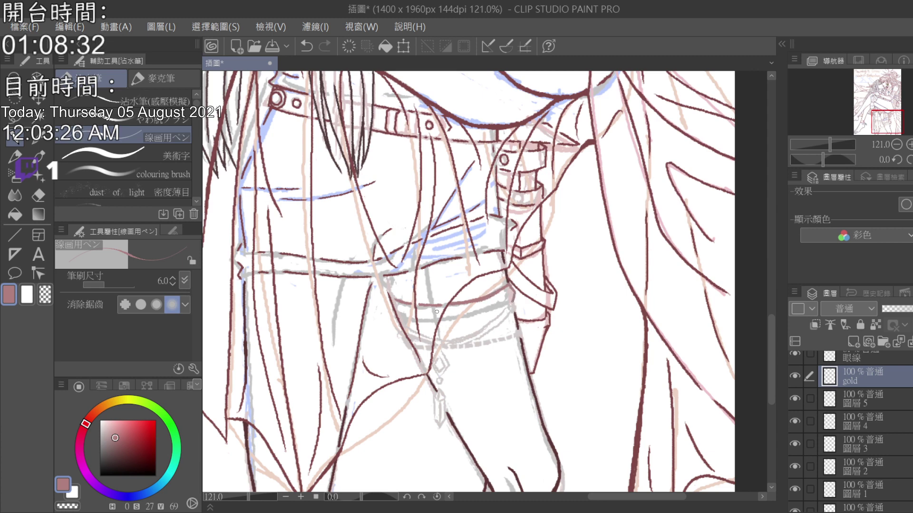
{"action": "left_click_drag", "start_coordinate": [439, 319], "coordinate": [510, 302]}
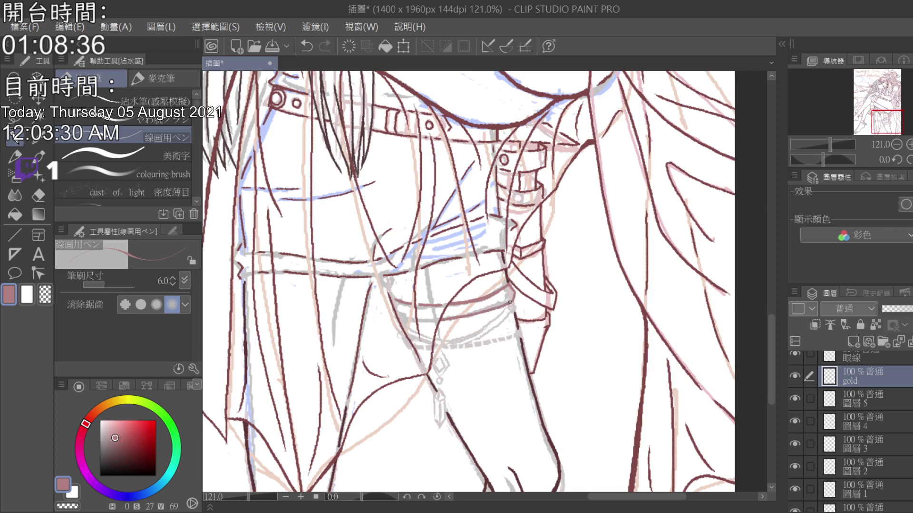
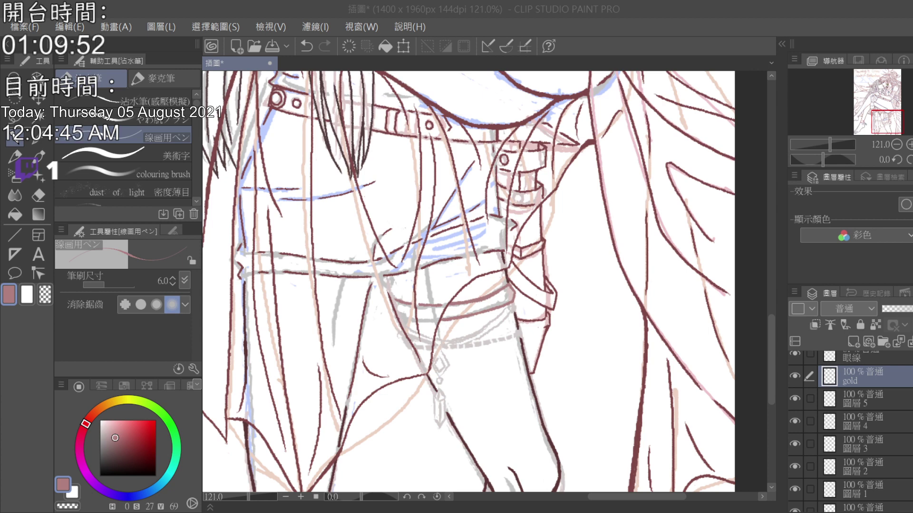
{"action": "key", "text": "alt+Tab"}
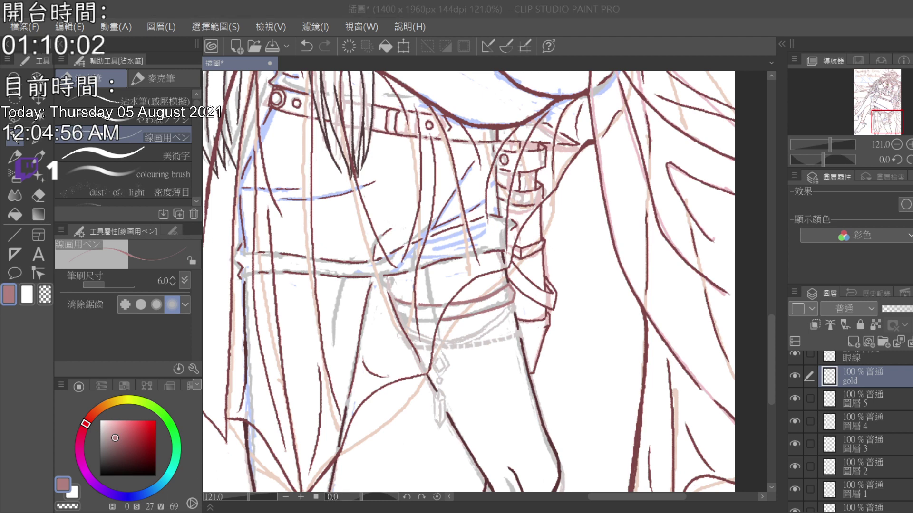
{"action": "key", "text": "alt+Tab"}
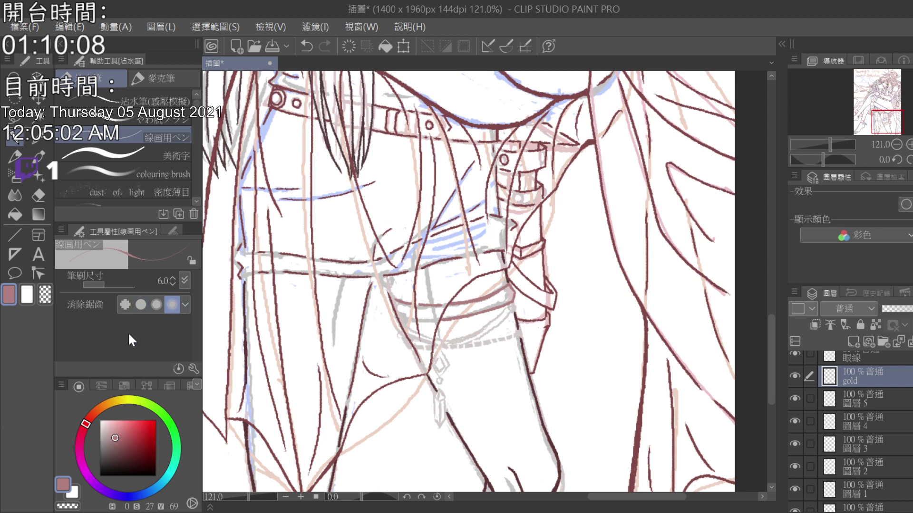
{"action": "left_click", "coordinate": [155, 102]}
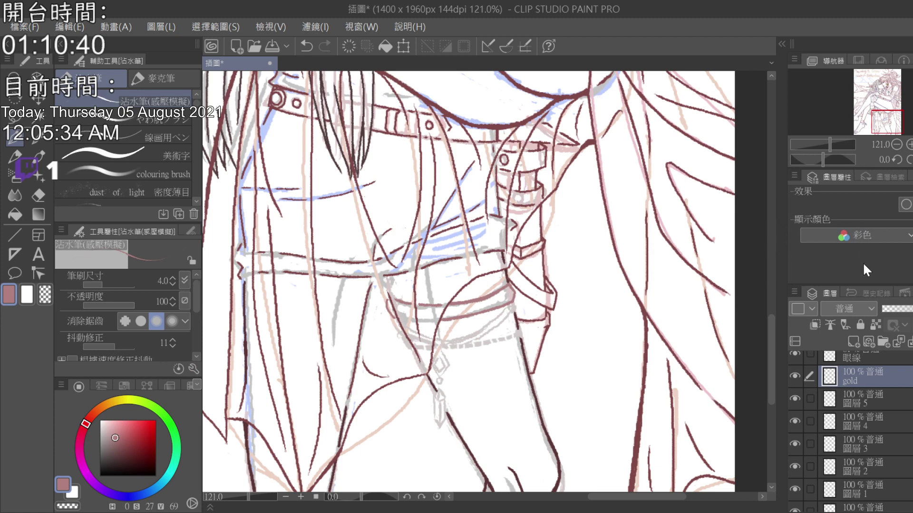
{"action": "left_click", "coordinate": [39, 194]}
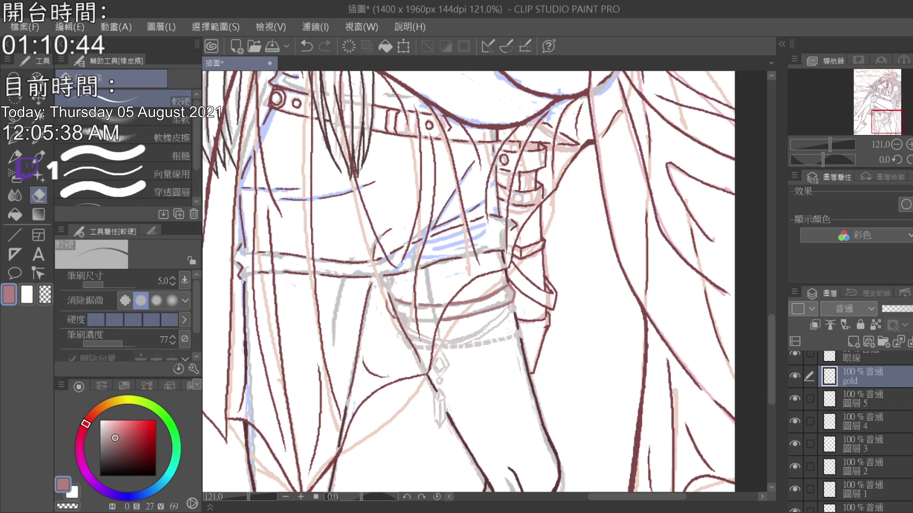
{"action": "left_click", "coordinate": [16, 138]}
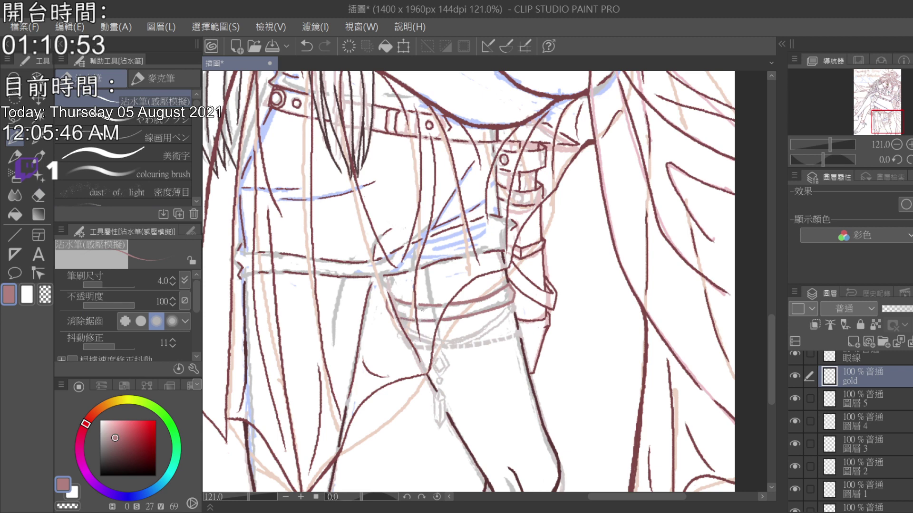
{"action": "key", "text": "e"}
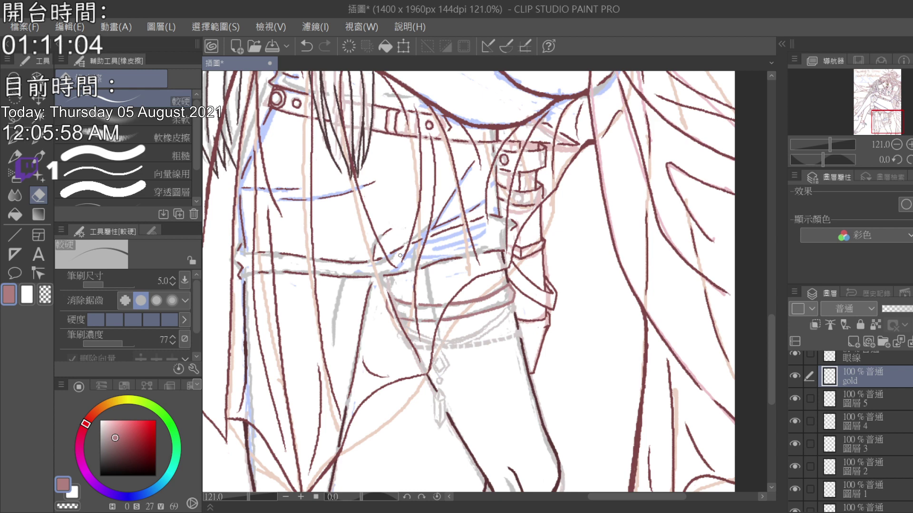
- Examine which strap strokes layer 圖層 5 holds by toggling its visibility
{"action": "left_click", "coordinate": [827, 398]}
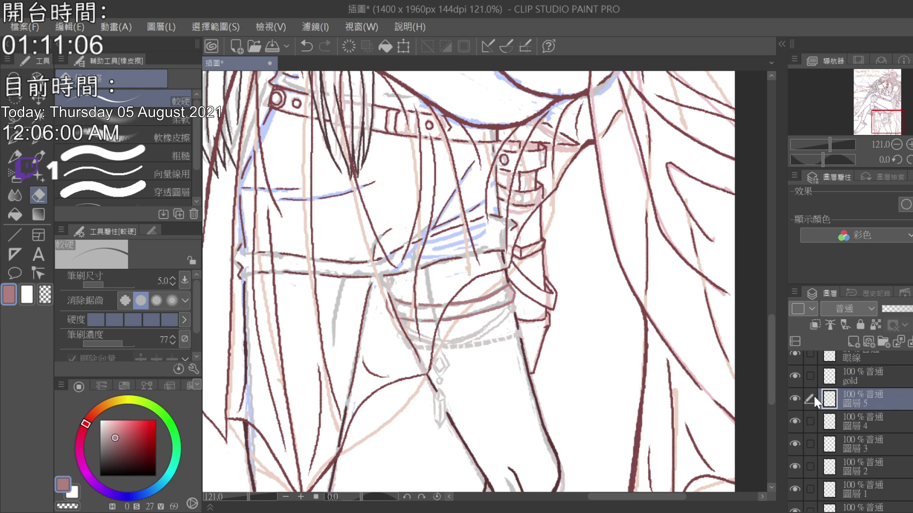
{"action": "left_click", "coordinate": [793, 399]}
{"action": "left_click", "coordinate": [793, 396]}
{"action": "left_click", "coordinate": [794, 397]}
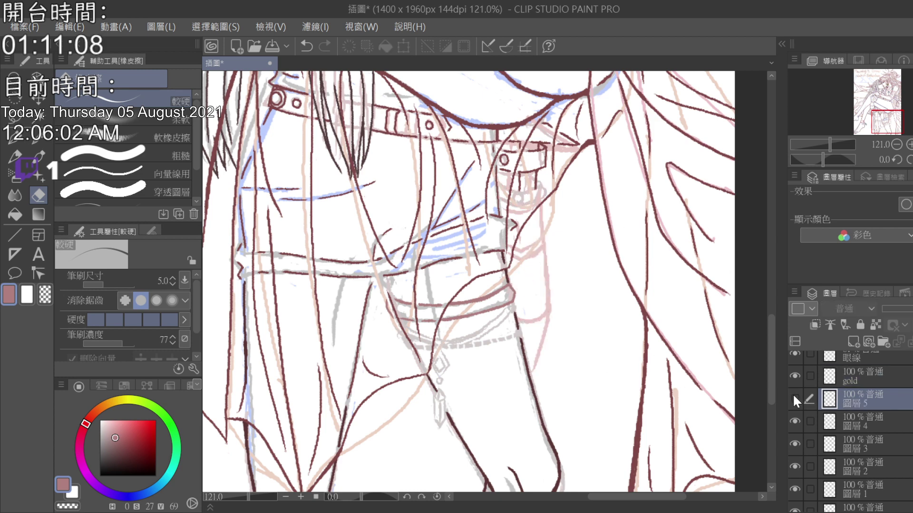
{"action": "left_click", "coordinate": [793, 396]}
{"action": "left_click", "coordinate": [793, 397]}
{"action": "left_click", "coordinate": [793, 396]}
{"action": "left_click", "coordinate": [793, 397]}
{"action": "left_click", "coordinate": [793, 396]}
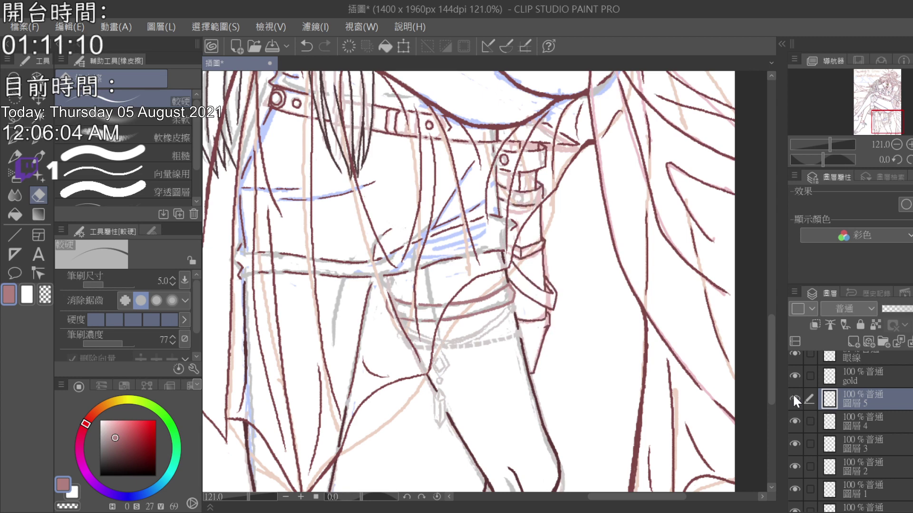
- Check the strap strokes on layer 圖層 5, then sample the darker muted red from the strap line as the drawing colour
{"action": "left_click", "coordinate": [793, 395]}
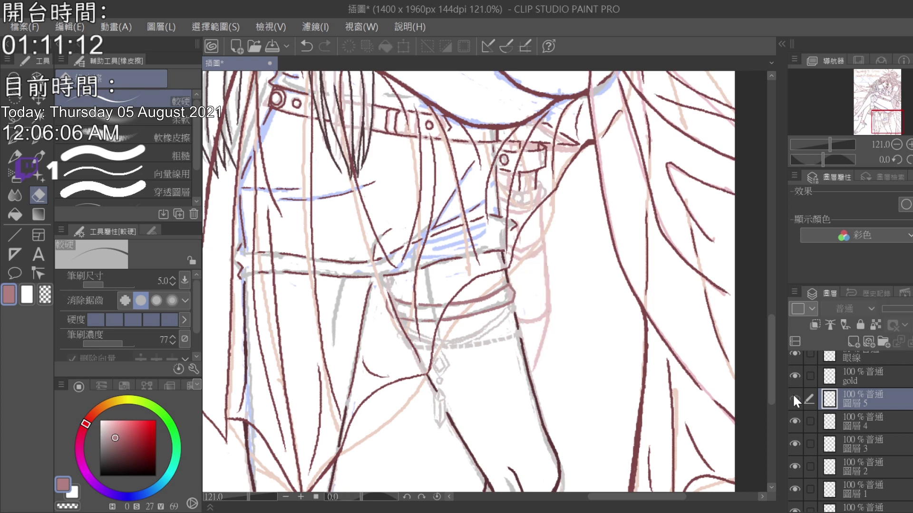
{"action": "left_click", "coordinate": [793, 395]}
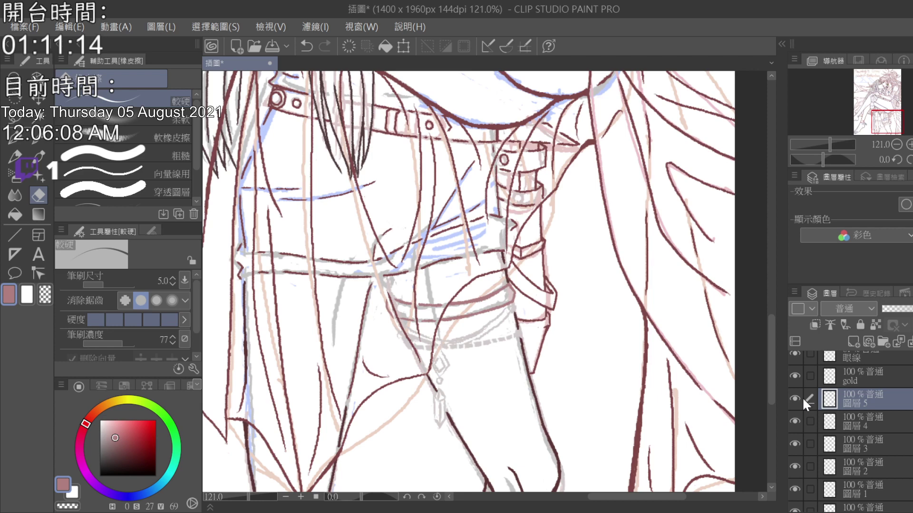
{"action": "left_click", "coordinate": [41, 136]}
{"action": "left_click", "coordinate": [547, 235]}
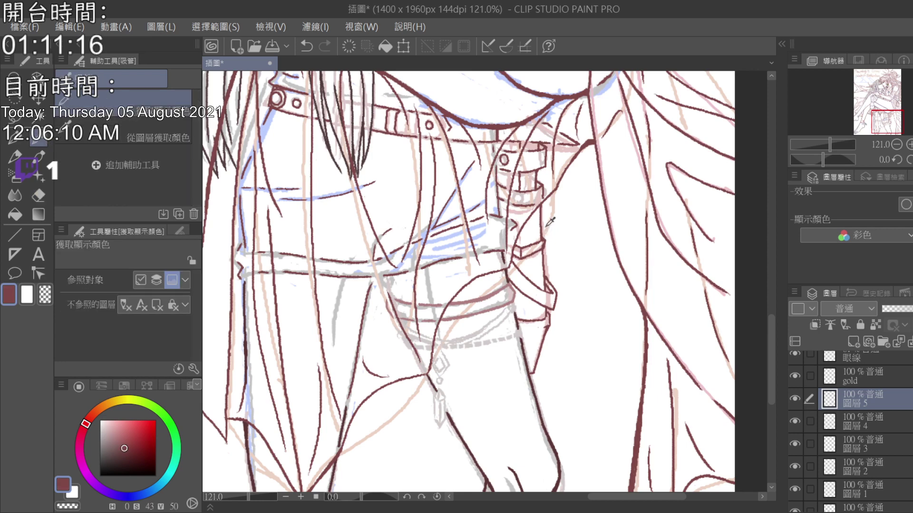
- Ink the lowest curved thigh band on layer 圖層 5 with the 沾水筆(感壓模擬) pen at size 4.0 and clean up its lines
{"action": "left_click", "coordinate": [18, 139]}
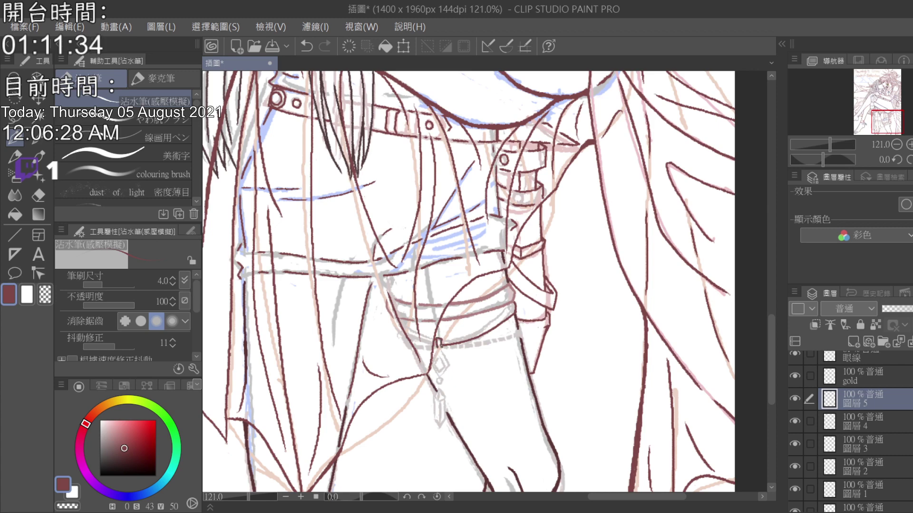
{"action": "left_click", "coordinate": [306, 46]}
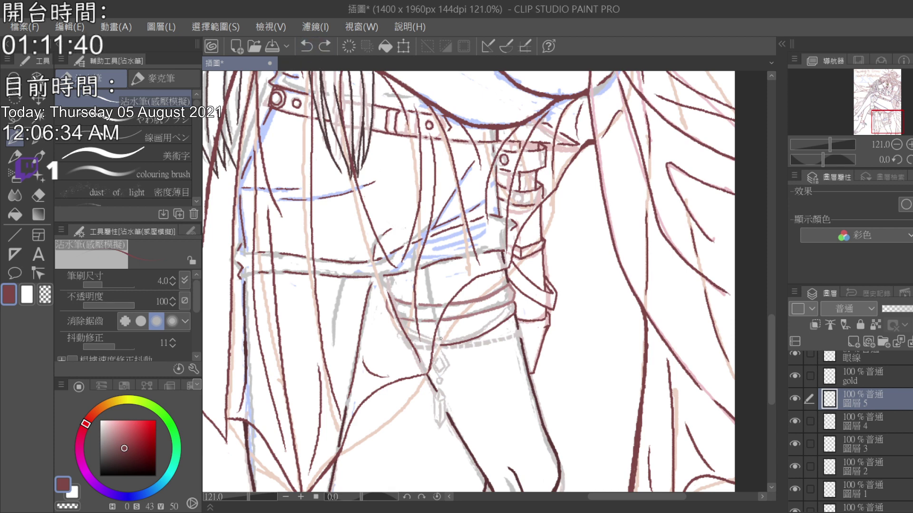
{"action": "left_click_drag", "start_coordinate": [442, 340], "coordinate": [492, 321]}
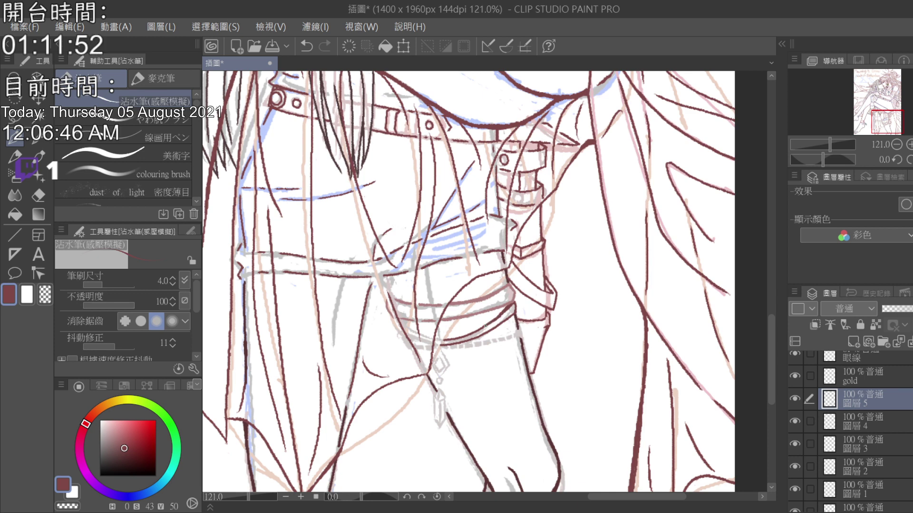
{"action": "left_click", "coordinate": [38, 195]}
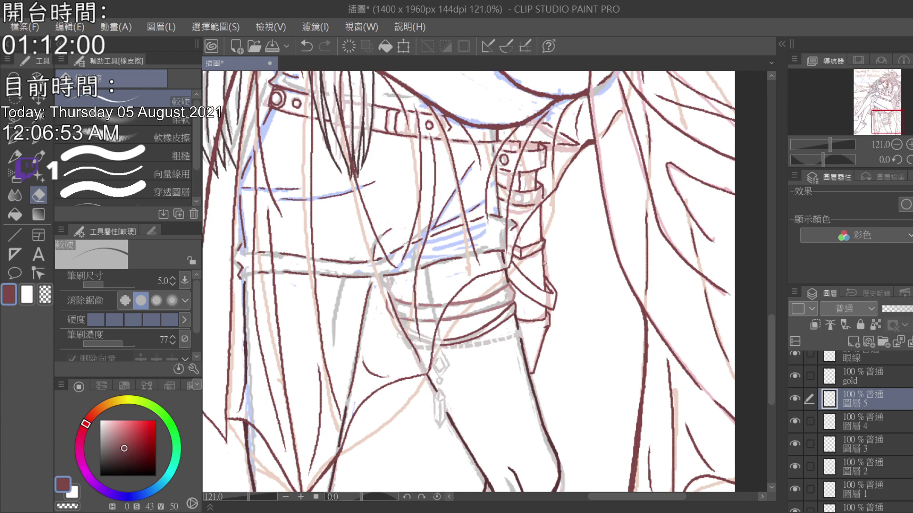
{"action": "left_click", "coordinate": [13, 140]}
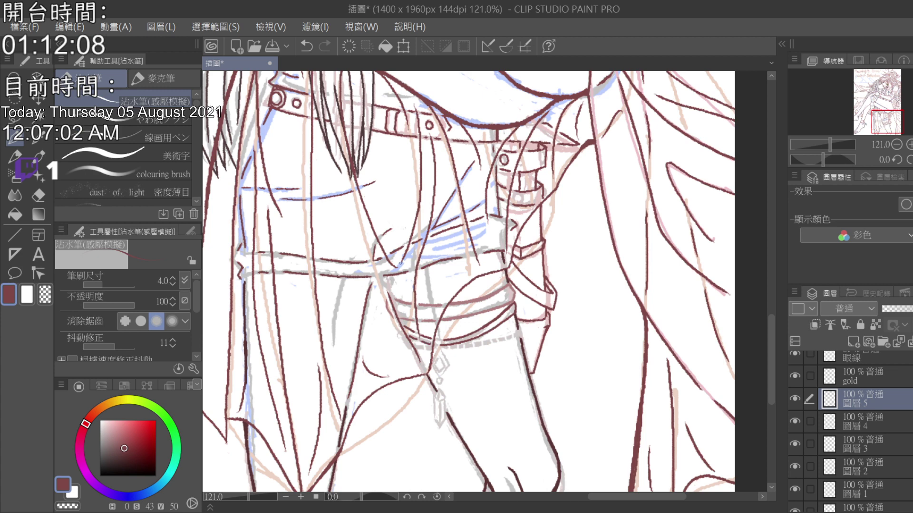
{"action": "left_click", "coordinate": [48, 198]}
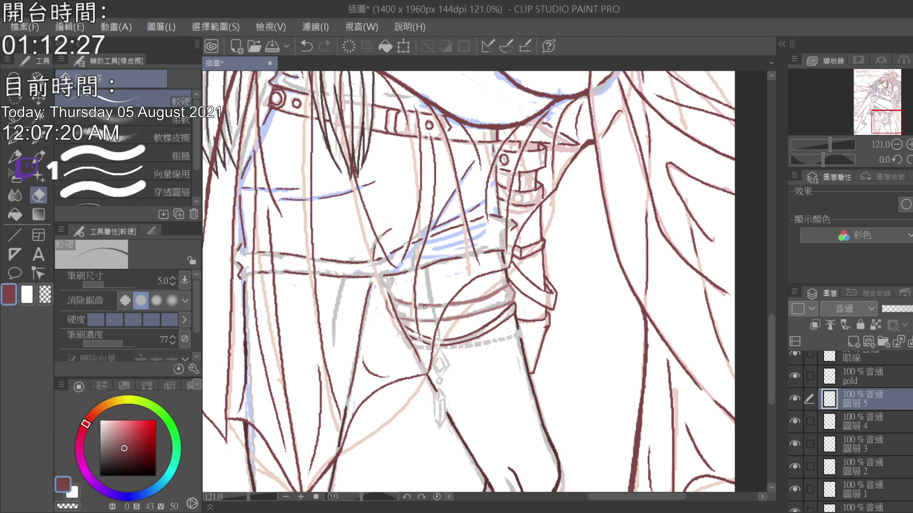
- Choose the 線画用ペン pen, activate the gold layer and sample the forehead ornament's lighter muted red as the secondary colour
{"action": "left_click", "coordinate": [14, 137]}
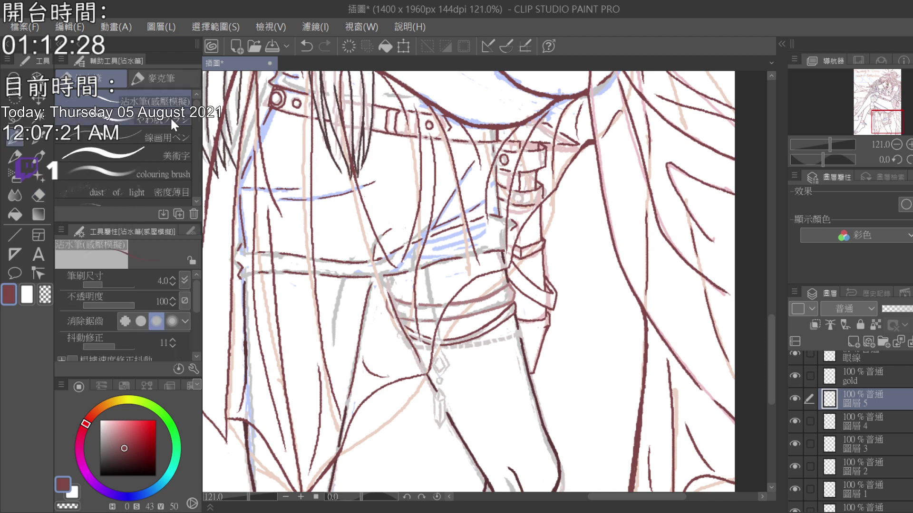
{"action": "left_click", "coordinate": [178, 134]}
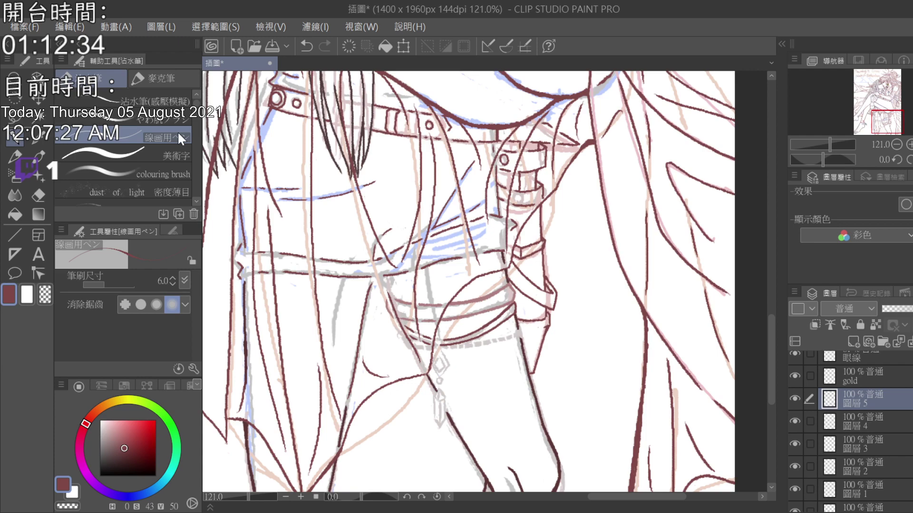
{"action": "left_click", "coordinate": [869, 375]}
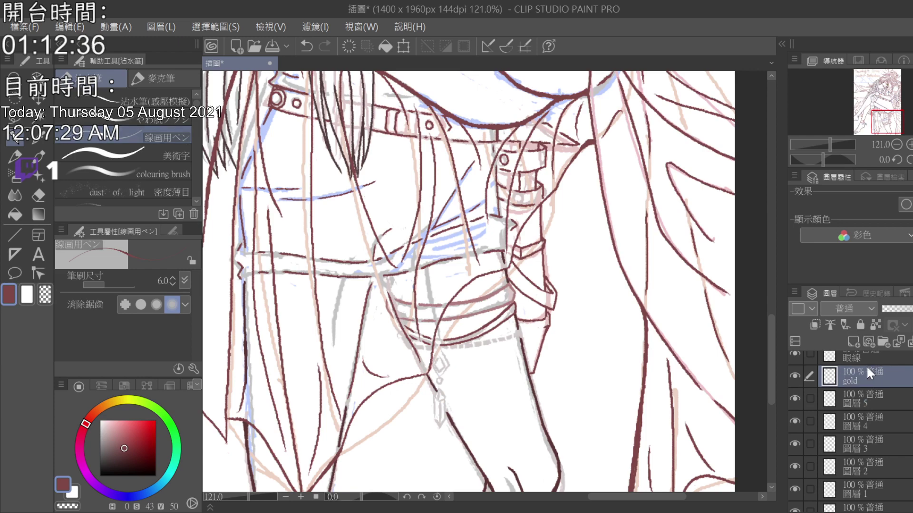
{"action": "left_click", "coordinate": [40, 138]}
{"action": "left_click", "coordinate": [32, 291]}
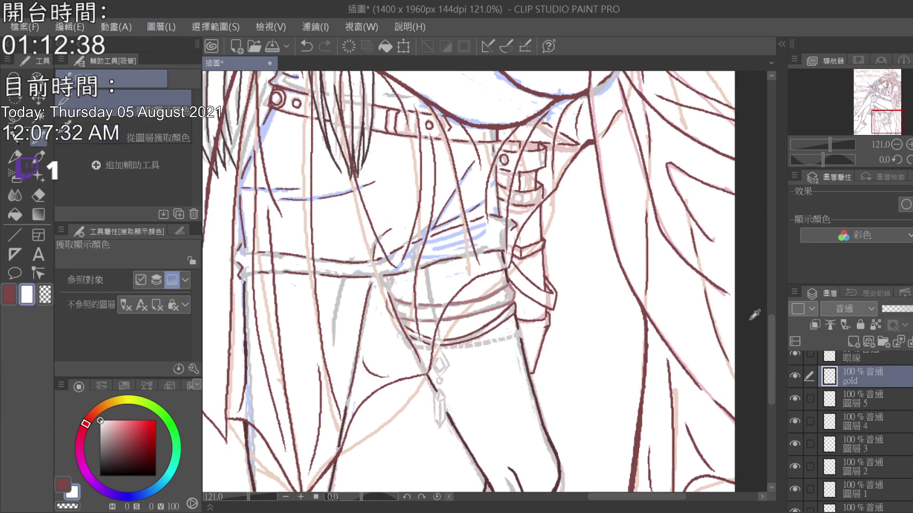
{"action": "left_click_drag", "start_coordinate": [769, 323], "coordinate": [774, 186]}
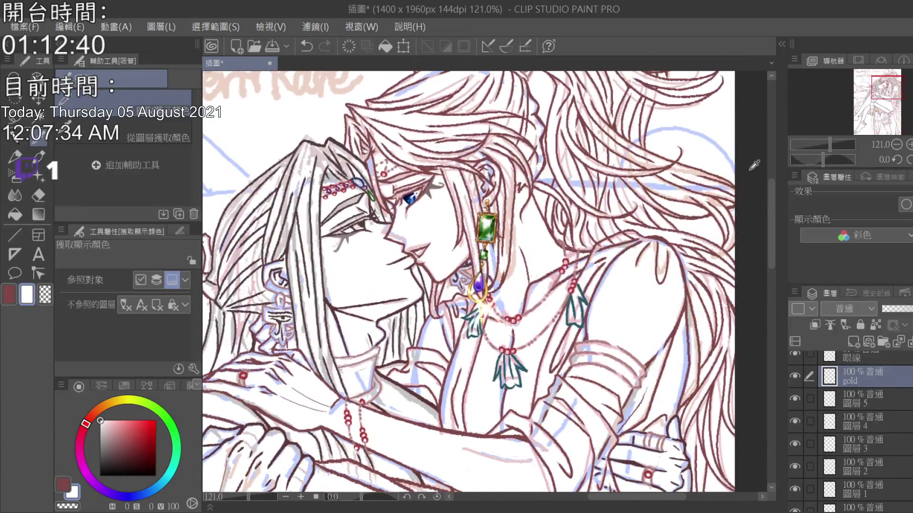
{"action": "left_click", "coordinate": [387, 166]}
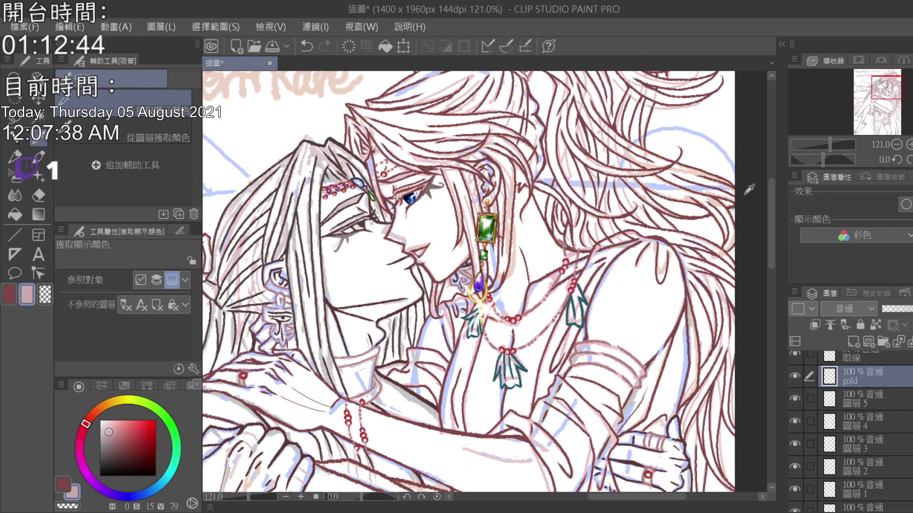
{"action": "left_click", "coordinate": [389, 165]}
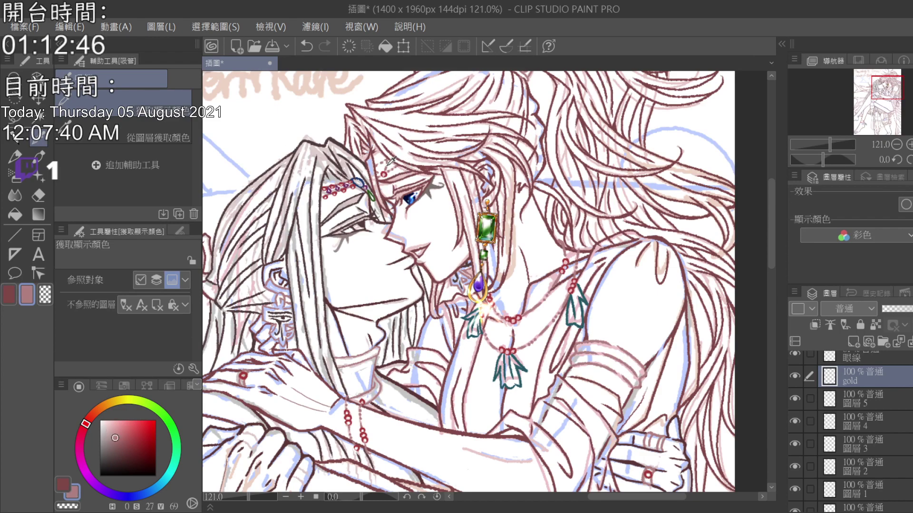
- Ink the small end bead of the thigh chain at the outer leg line with the 線画用ペン pen at size 4.0
{"action": "left_click_drag", "start_coordinate": [769, 209], "coordinate": [772, 369]}
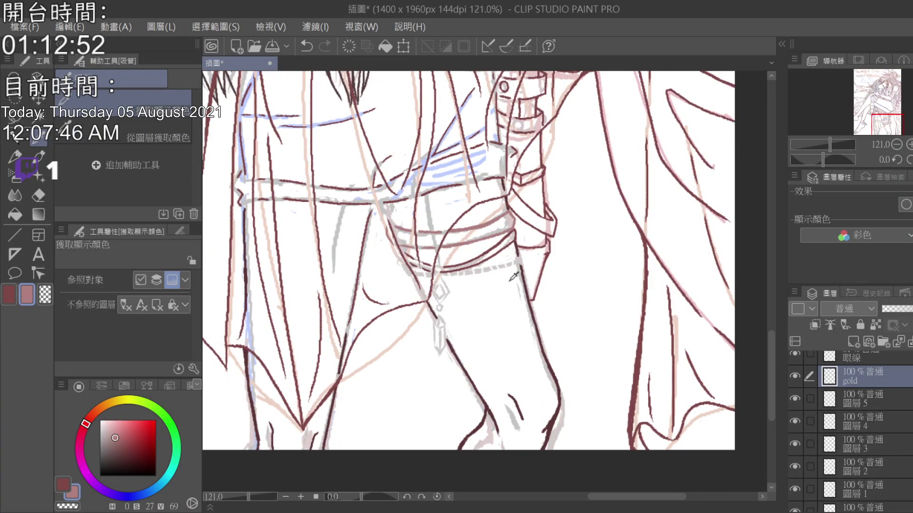
{"action": "scroll", "coordinate": [484, 255], "scroll_direction": "up", "scroll_amount": 2}
{"action": "left_click", "coordinate": [17, 142]}
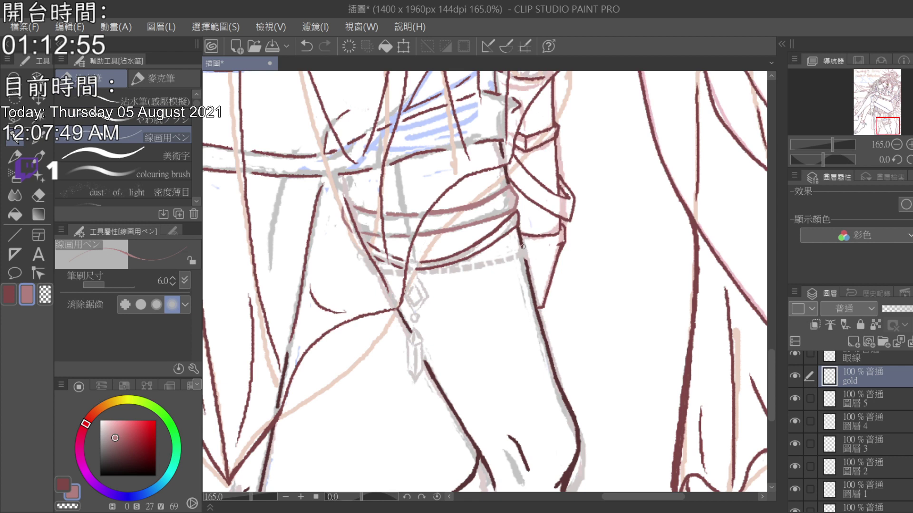
{"action": "left_click", "coordinate": [173, 283]}
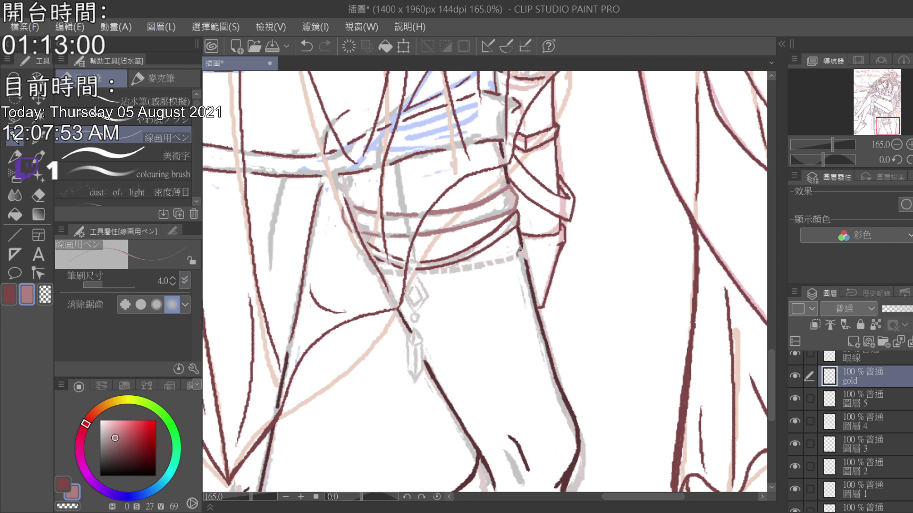
{"action": "left_click_drag", "start_coordinate": [520, 246], "coordinate": [524, 252]}
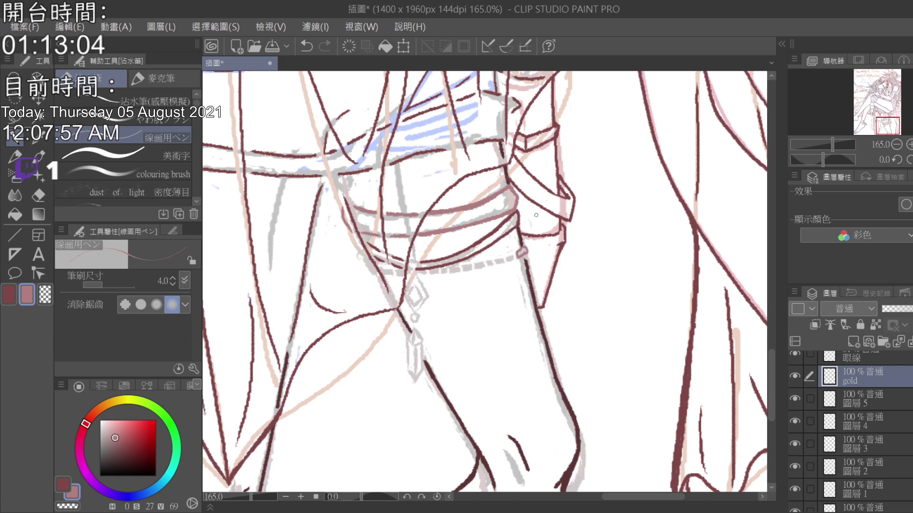
- Touch up the leg line beside the chain's end bead on the layer directly beneath skirt, using the sampled dark red at pen size 5.0
{"action": "scroll", "coordinate": [850, 432], "scroll_direction": "up", "scroll_amount": 3}
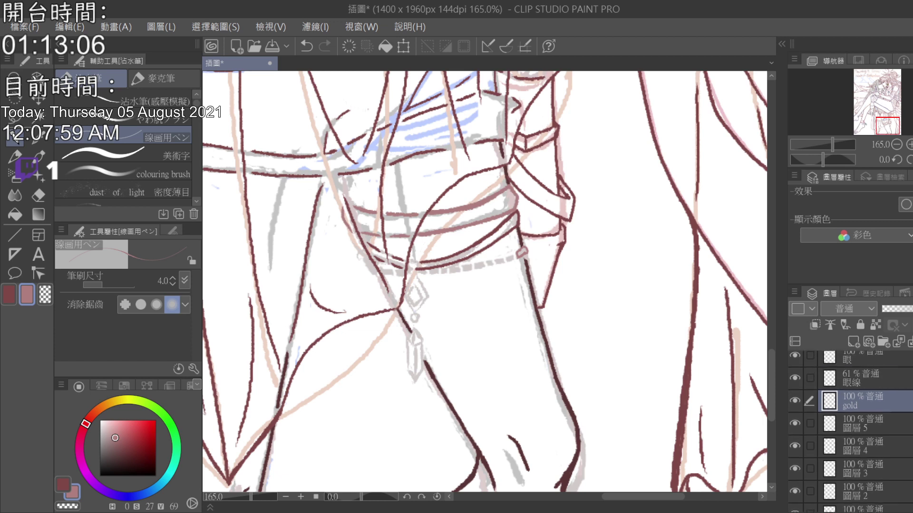
{"action": "scroll", "coordinate": [850, 432], "scroll_direction": "up", "scroll_amount": 5}
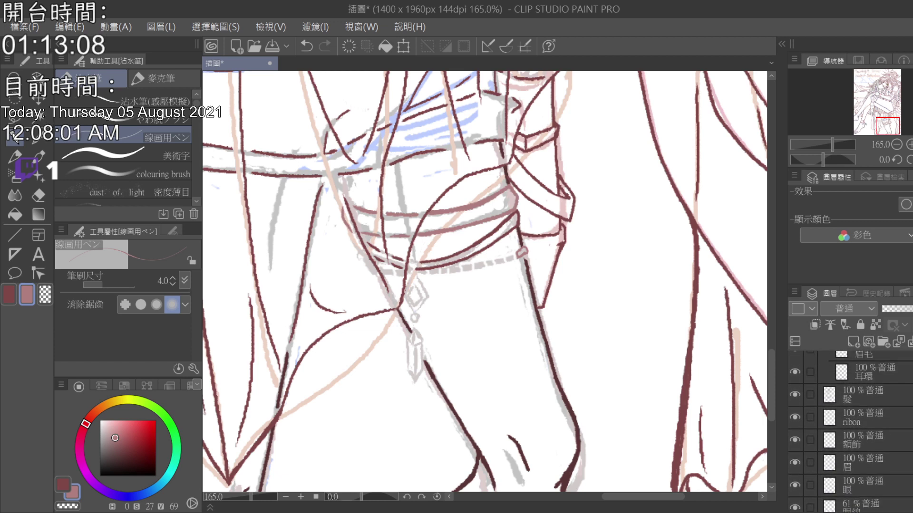
{"action": "scroll", "coordinate": [850, 433], "scroll_direction": "down", "scroll_amount": 10}
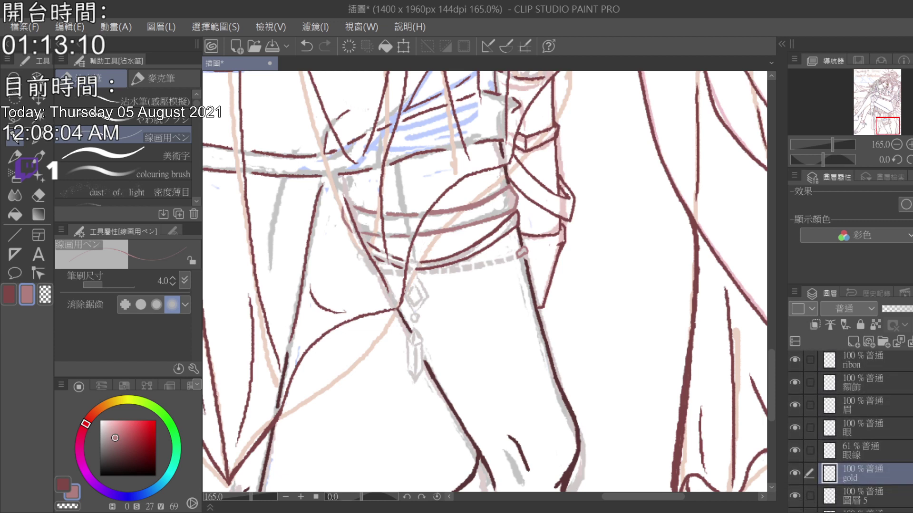
{"action": "scroll", "coordinate": [898, 418], "scroll_direction": "down", "scroll_amount": 1}
{"action": "left_click", "coordinate": [898, 414]}
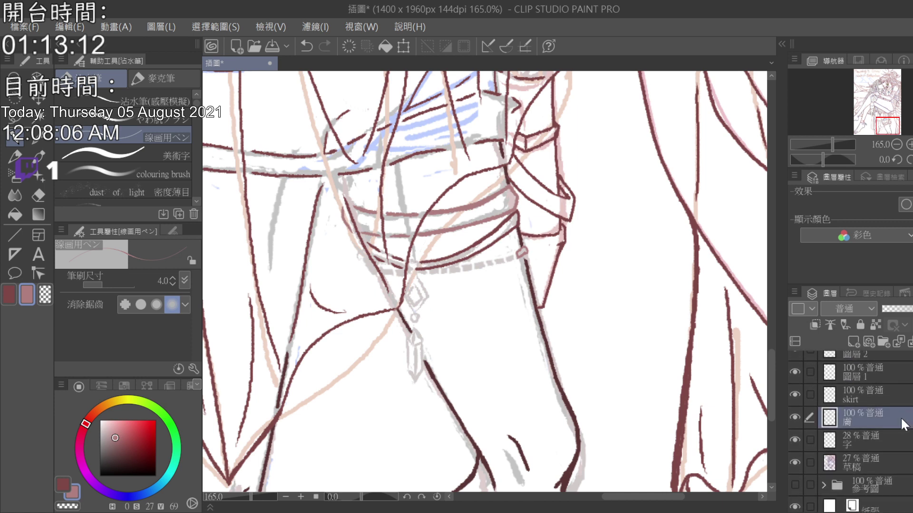
{"action": "key", "text": "i"}
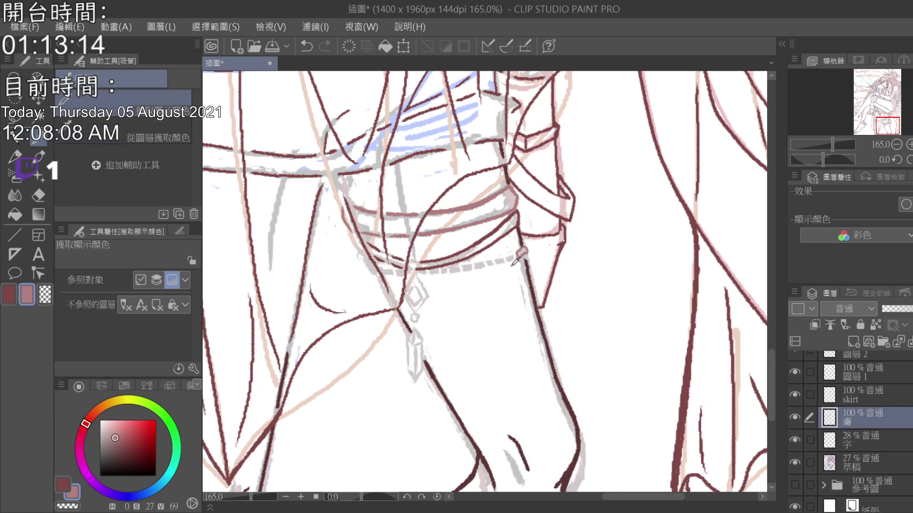
{"action": "left_click", "coordinate": [497, 233]}
{"action": "key", "text": "p"}
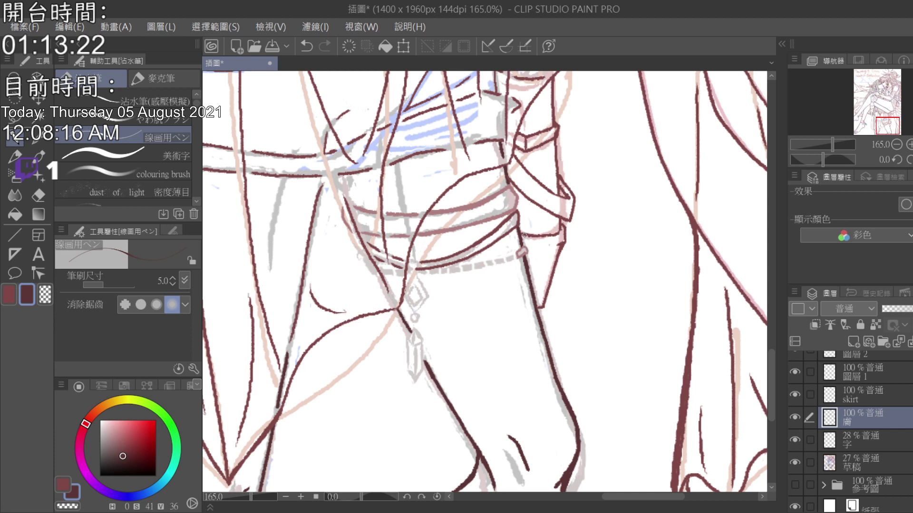
- Make the gold layer active again and resample the lighter muted red from the chain's end bead
{"action": "scroll", "coordinate": [850, 428], "scroll_direction": "up", "scroll_amount": 5}
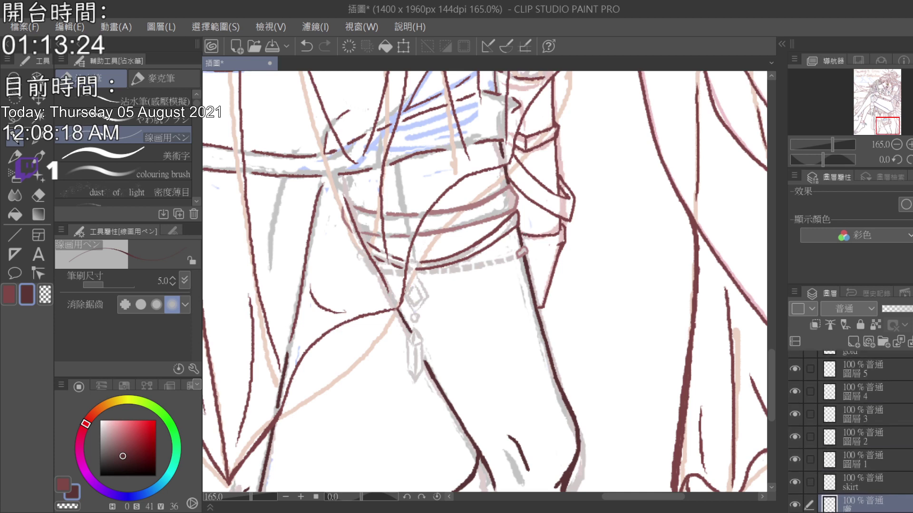
{"action": "left_click", "coordinate": [860, 398]}
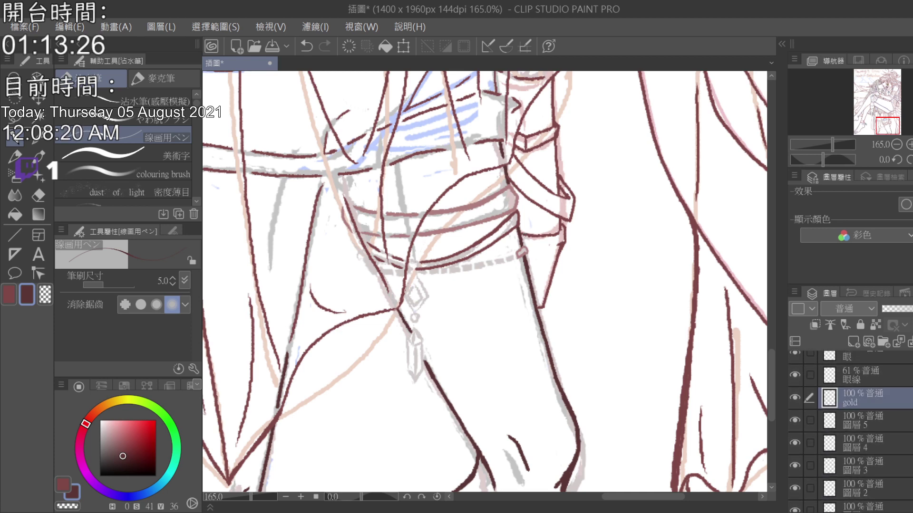
{"action": "left_click", "coordinate": [38, 138]}
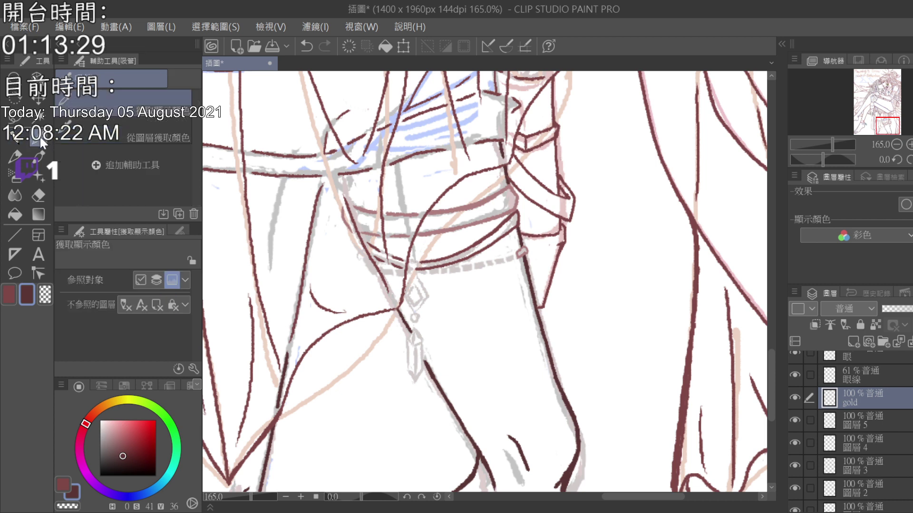
{"action": "left_click", "coordinate": [530, 244]}
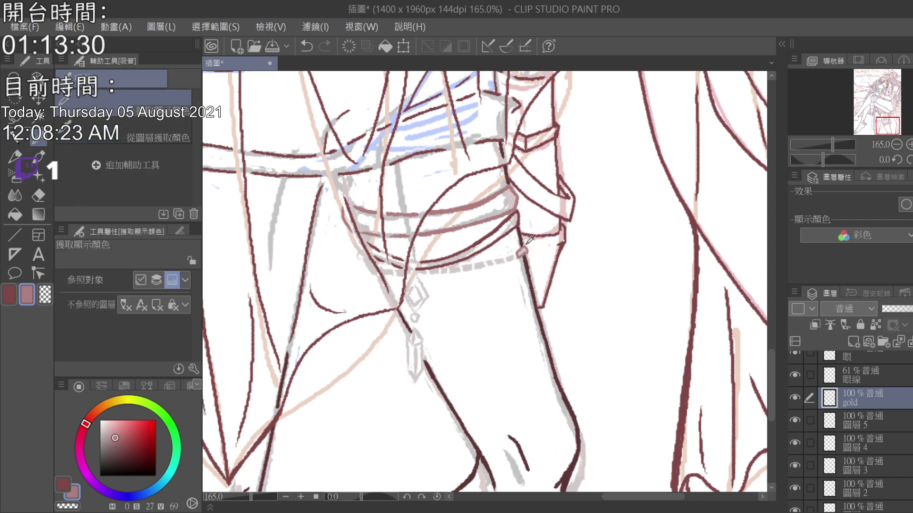
- Ink the small square links of the thigh chain and the ring above its pendant on the gold layer, setting the pen size to 4.0
{"action": "left_click", "coordinate": [20, 138]}
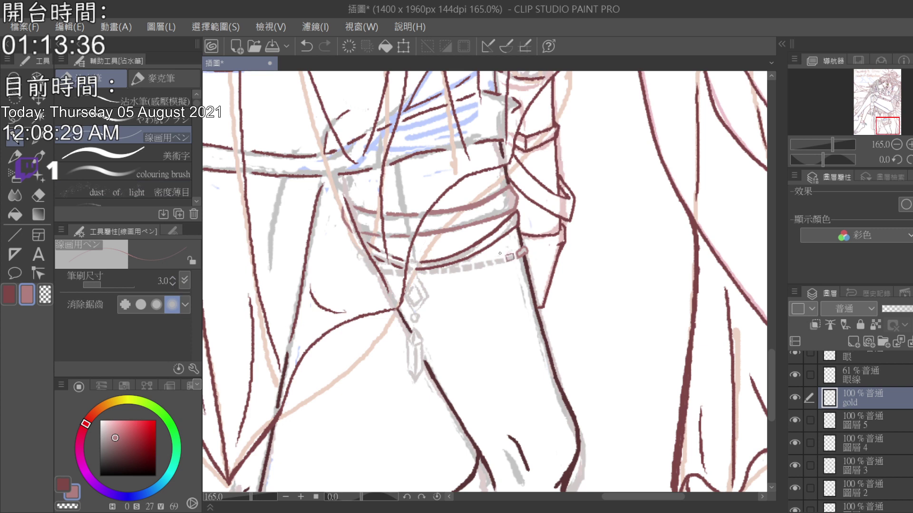
{"action": "left_click", "coordinate": [174, 278]}
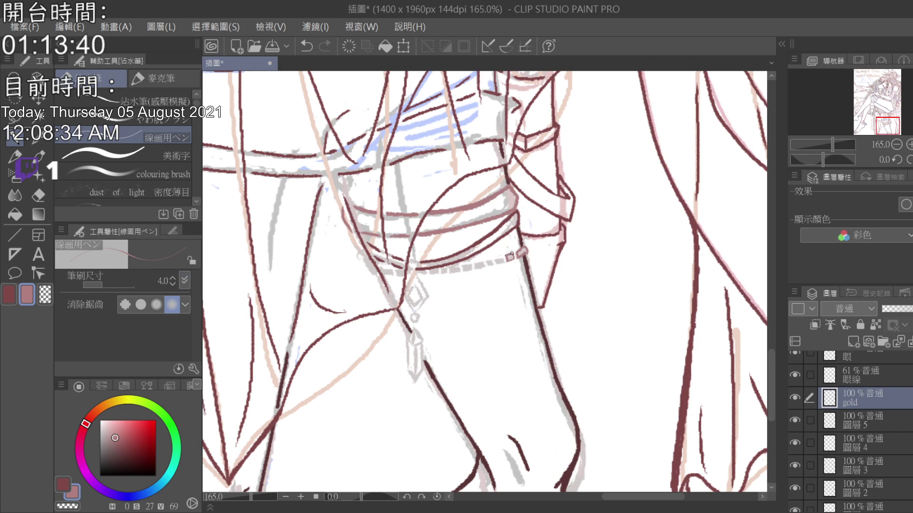
{"action": "mouse_move", "coordinate": [493, 257]}
{"action": "left_mouse_down"}
{"action": "mouse_move", "coordinate": [474, 267]}
{"action": "mouse_move", "coordinate": [484, 263]}
{"action": "mouse_move", "coordinate": [451, 270]}
{"action": "left_mouse_up"}
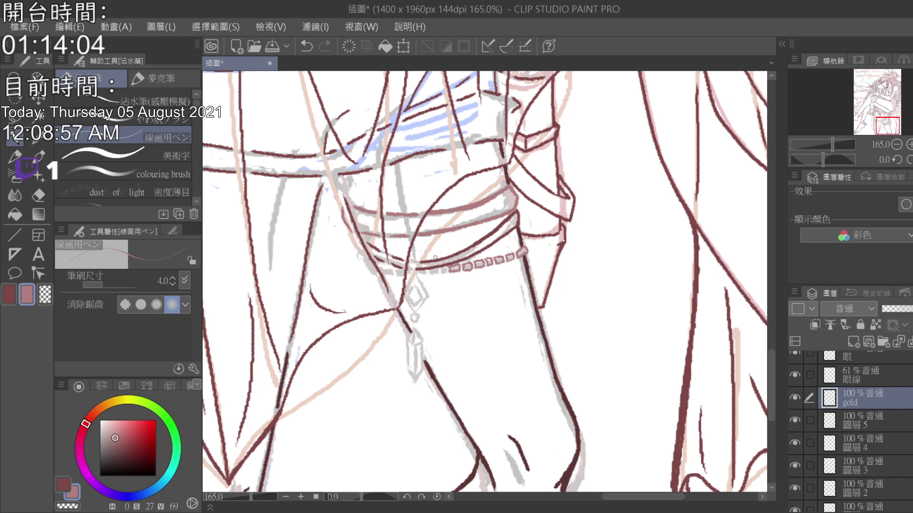
{"action": "mouse_move", "coordinate": [383, 267]}
{"action": "left_mouse_down"}
{"action": "mouse_move", "coordinate": [394, 270]}
{"action": "mouse_move", "coordinate": [385, 275]}
{"action": "left_mouse_up"}
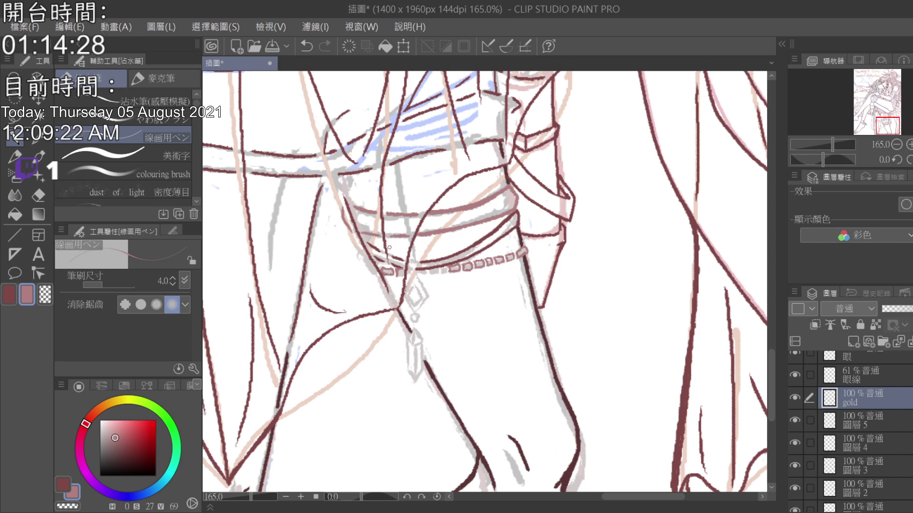
{"action": "left_click_drag", "start_coordinate": [394, 273], "coordinate": [397, 274]}
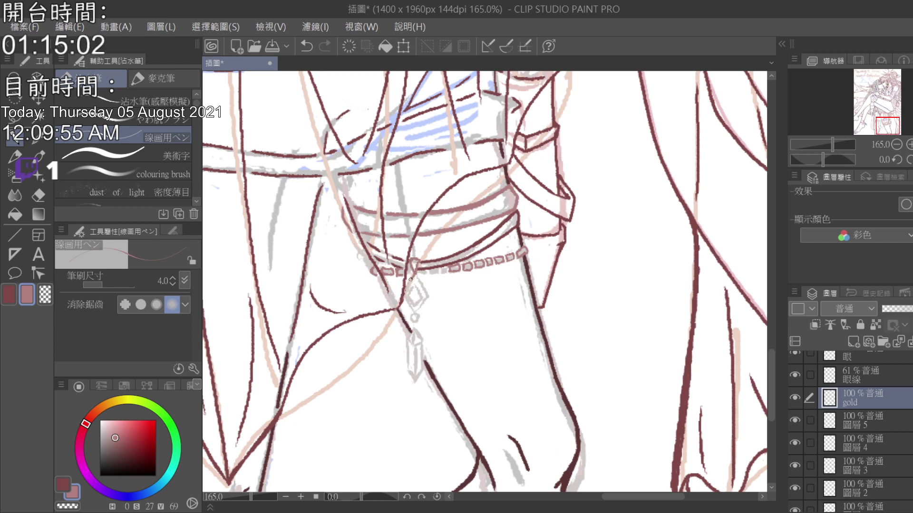
- Ink the diamond-shaped outer frame of the thigh chain's pendant on the gold layer
{"action": "left_click_drag", "start_coordinate": [403, 293], "coordinate": [413, 311]}
{"action": "left_click_drag", "start_coordinate": [414, 272], "coordinate": [423, 298]}
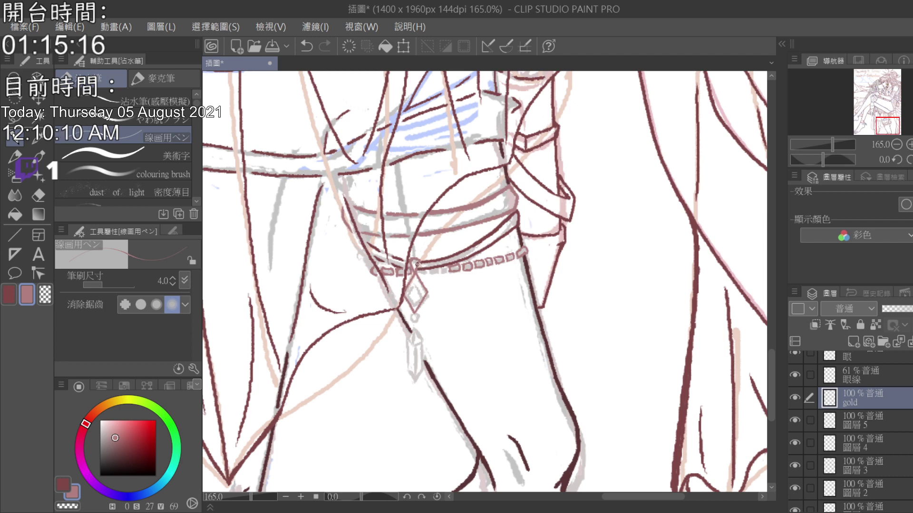
{"action": "left_click", "coordinate": [312, 50]}
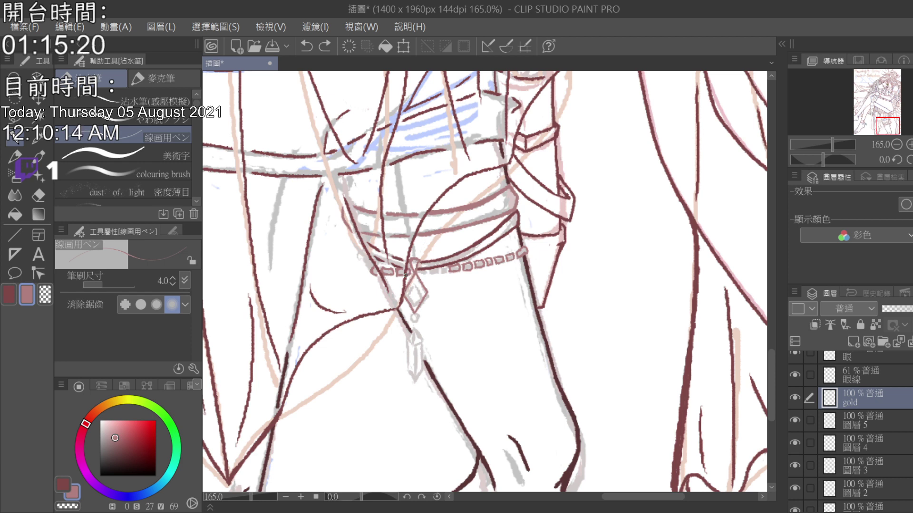
{"action": "left_click_drag", "start_coordinate": [405, 275], "coordinate": [410, 275]}
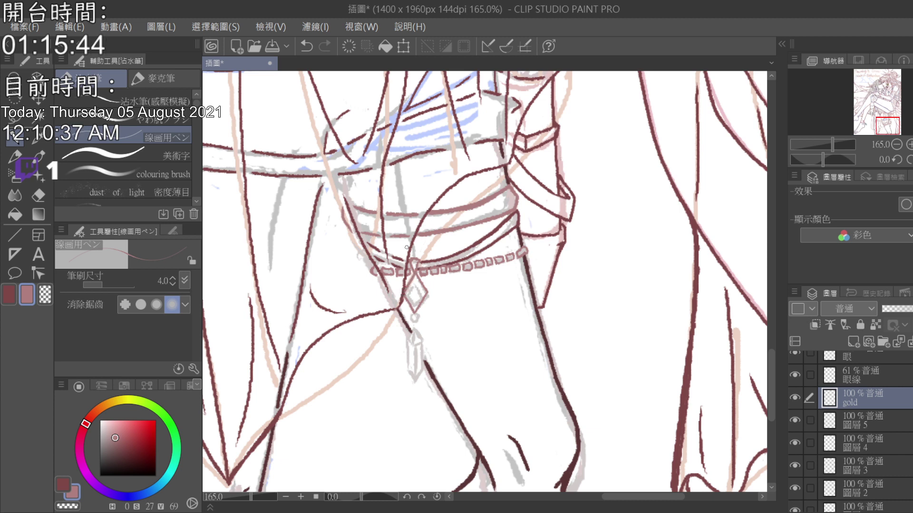
- Ink the pendant's inner diamond gem in dark purple (H 287, S 86, V 45) on a new layer directly above gold
{"action": "left_click", "coordinate": [854, 342]}
{"action": "left_click", "coordinate": [92, 482]}
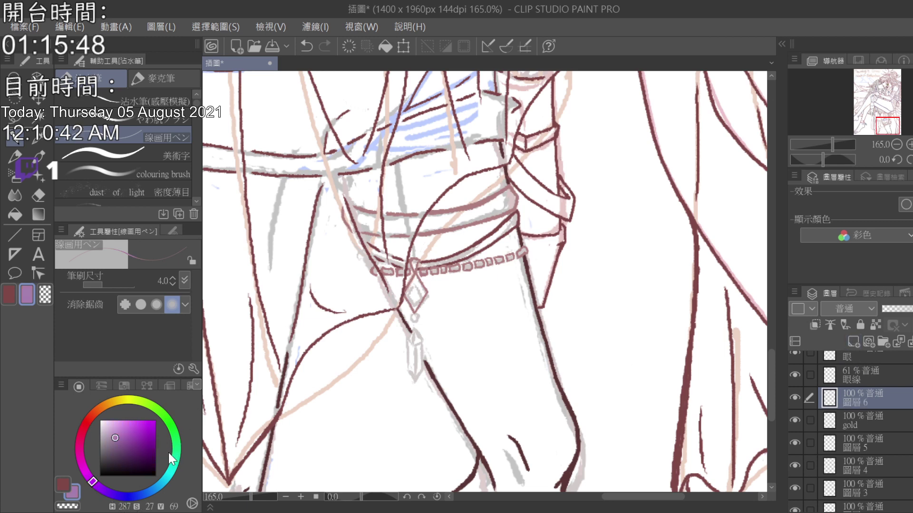
{"action": "left_click_drag", "start_coordinate": [155, 439], "coordinate": [148, 450]}
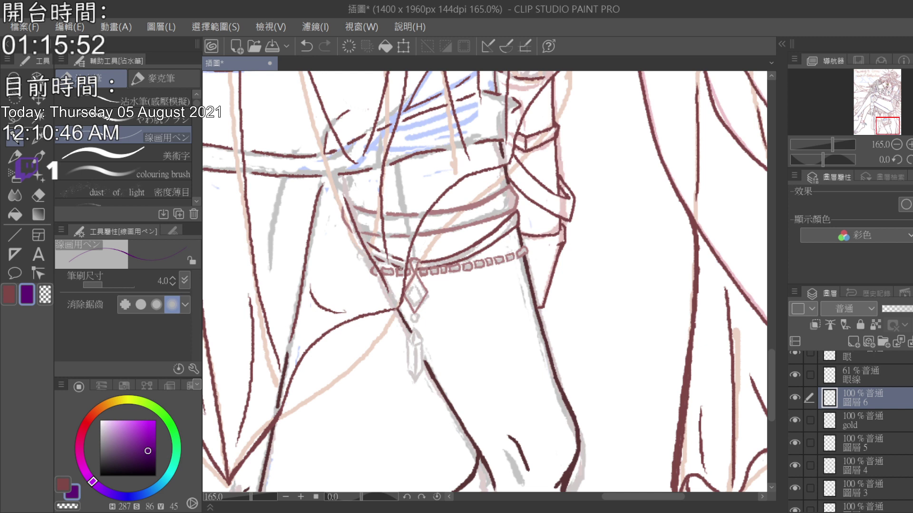
{"action": "left_click_drag", "start_coordinate": [414, 280], "coordinate": [415, 305]}
{"action": "left_click", "coordinate": [306, 47]}
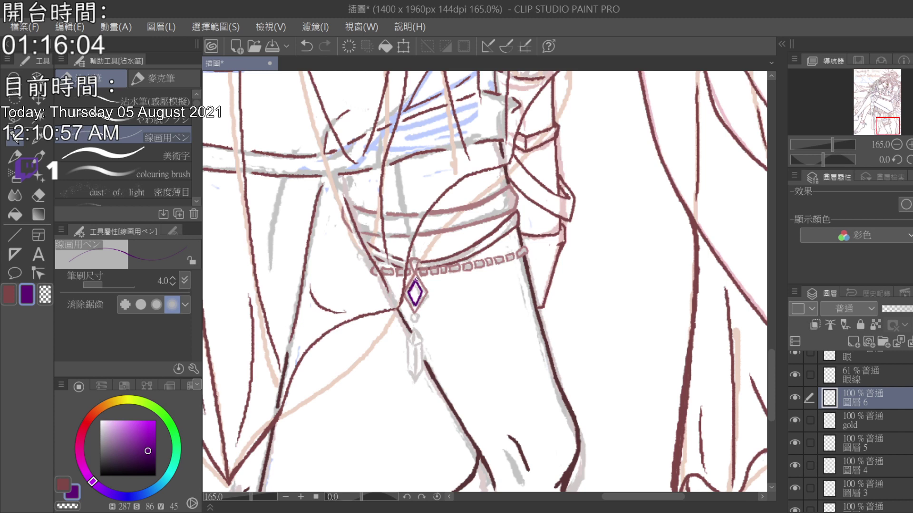
{"action": "left_click", "coordinate": [307, 44]}
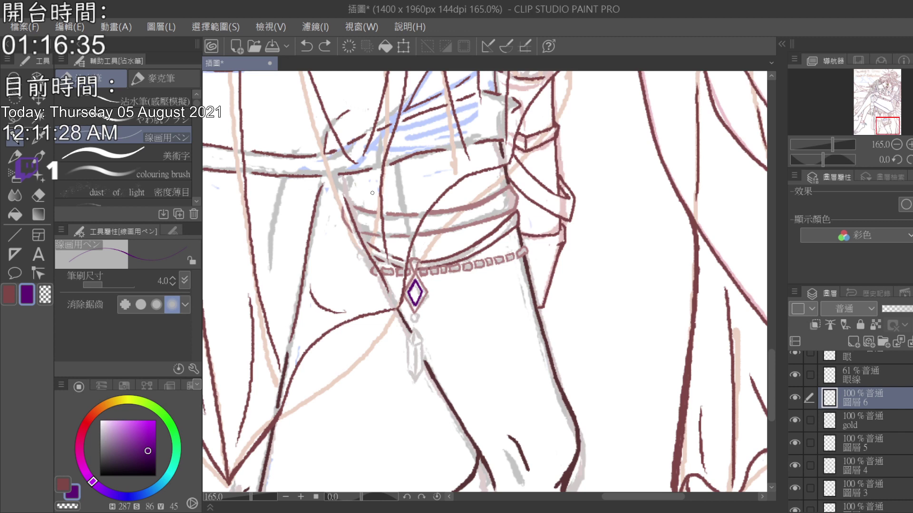
- Add another new layer above the purple gem's layer and set the drawing colour to dark blue (H 240, S 54, V 40)
{"action": "left_click", "coordinate": [853, 342]}
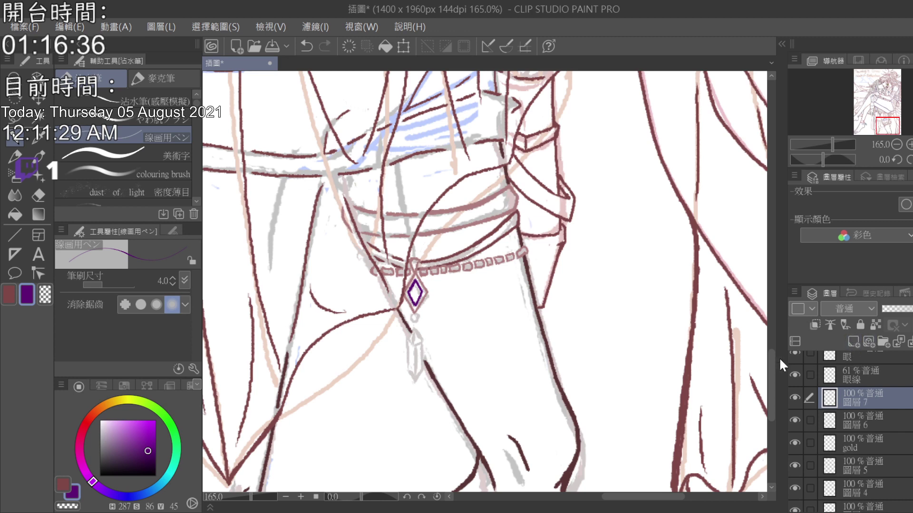
{"action": "left_click", "coordinate": [127, 496]}
{"action": "left_click", "coordinate": [139, 438]}
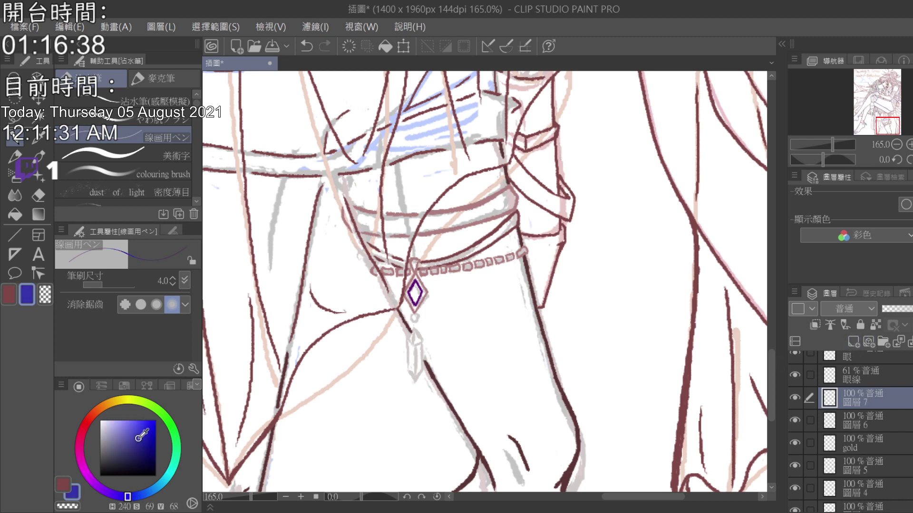
{"action": "left_click_drag", "start_coordinate": [137, 440], "coordinate": [130, 454]}
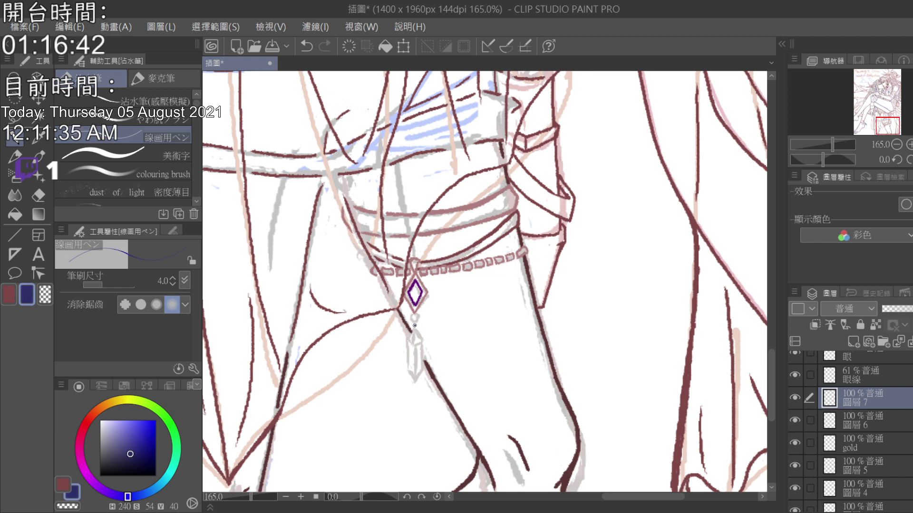
- Ink the faceted crystal drop below the diamond pendant in dark blue, setting the pen size to 5.0
{"action": "left_click_drag", "start_coordinate": [415, 326], "coordinate": [414, 339]}
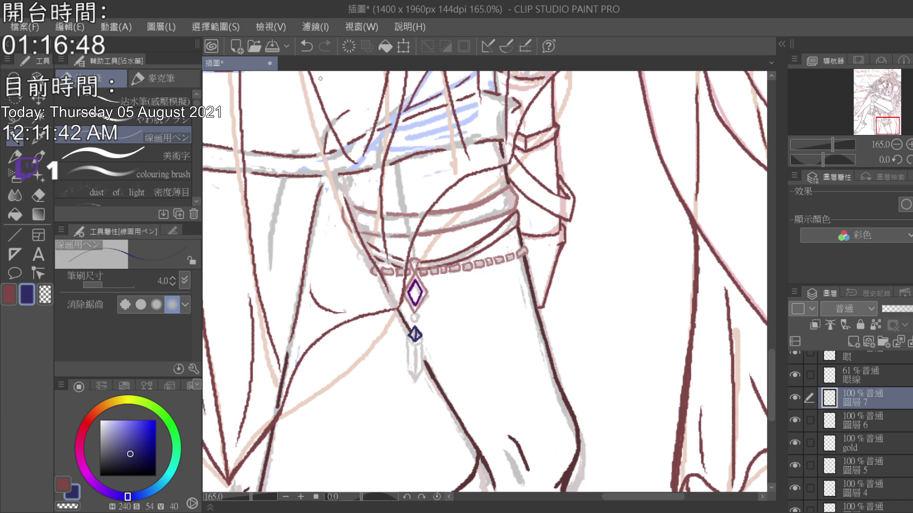
{"action": "key", "text": "ctrl+z"}
{"action": "left_click", "coordinate": [176, 278]}
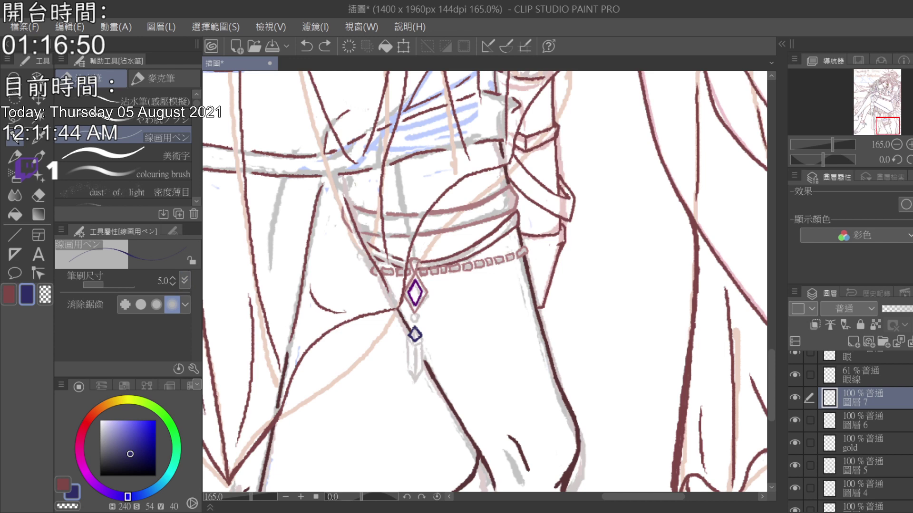
{"action": "mouse_move", "coordinate": [414, 328]}
{"action": "left_mouse_down"}
{"action": "mouse_move", "coordinate": [408, 373]}
{"action": "mouse_move", "coordinate": [415, 383]}
{"action": "mouse_move", "coordinate": [422, 372]}
{"action": "left_mouse_up"}
{"action": "left_click_drag", "start_coordinate": [421, 336], "coordinate": [422, 367]}
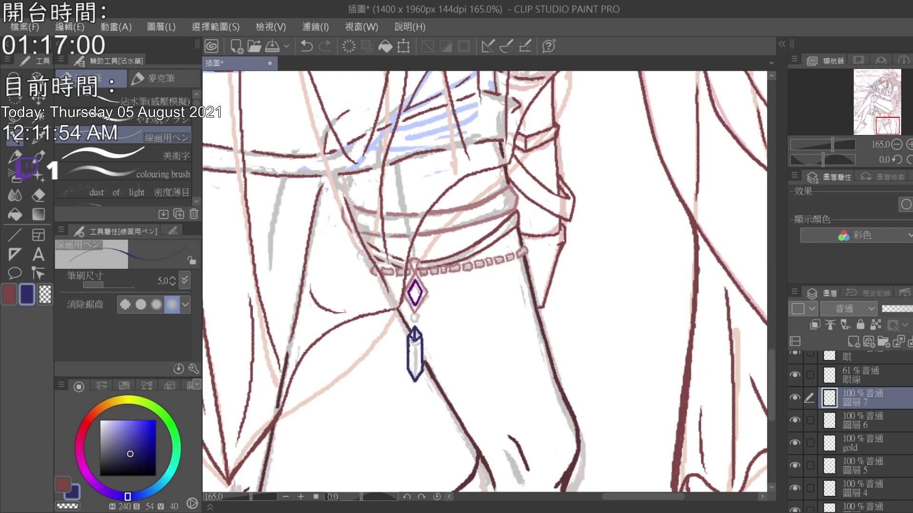
{"action": "left_click_drag", "start_coordinate": [413, 338], "coordinate": [414, 369]}
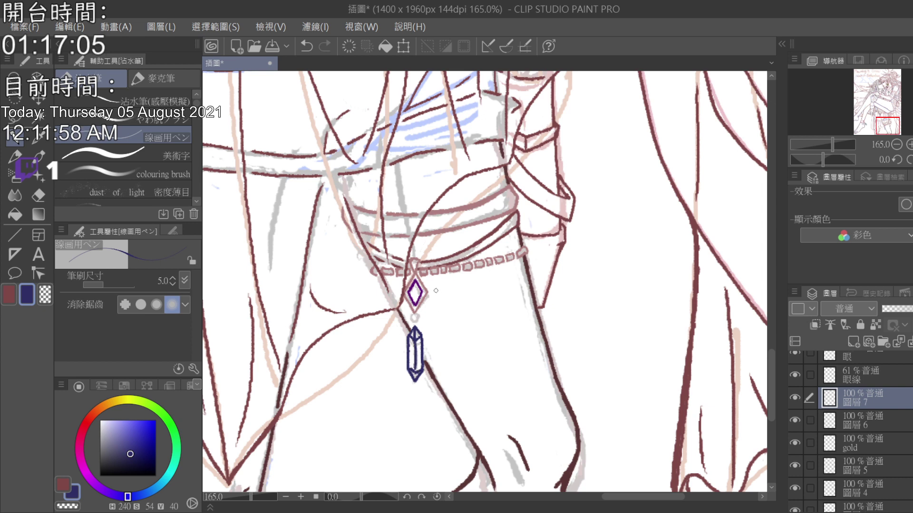
{"action": "left_click", "coordinate": [309, 45]}
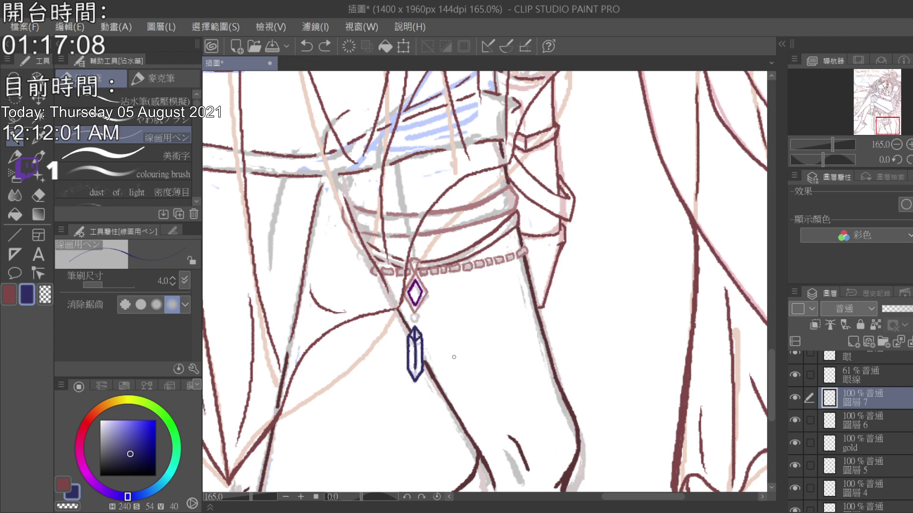
{"action": "left_click_drag", "start_coordinate": [407, 365], "coordinate": [419, 371]}
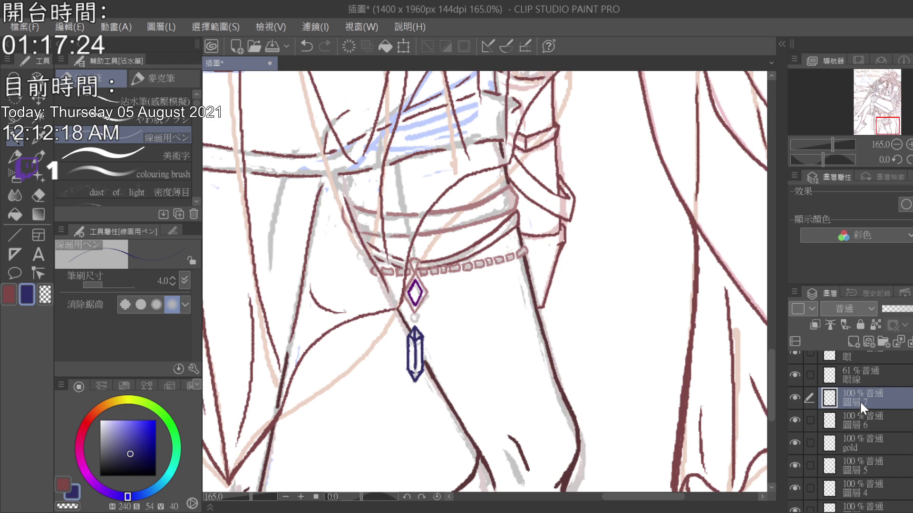
- Set the 較硬 eraser to size 3.0 and rename the blue crystal's layer to sapphire
{"action": "left_click", "coordinate": [791, 395]}
{"action": "left_click", "coordinate": [792, 396]}
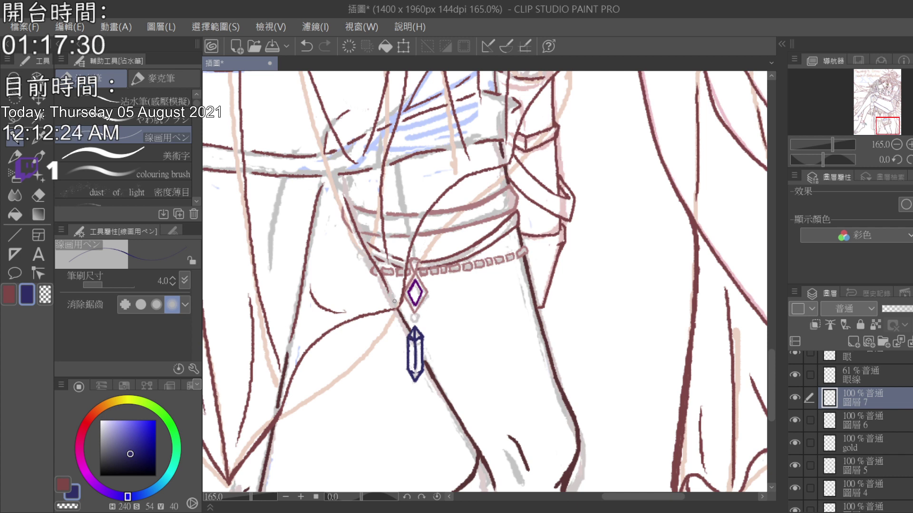
{"action": "left_click", "coordinate": [38, 195]}
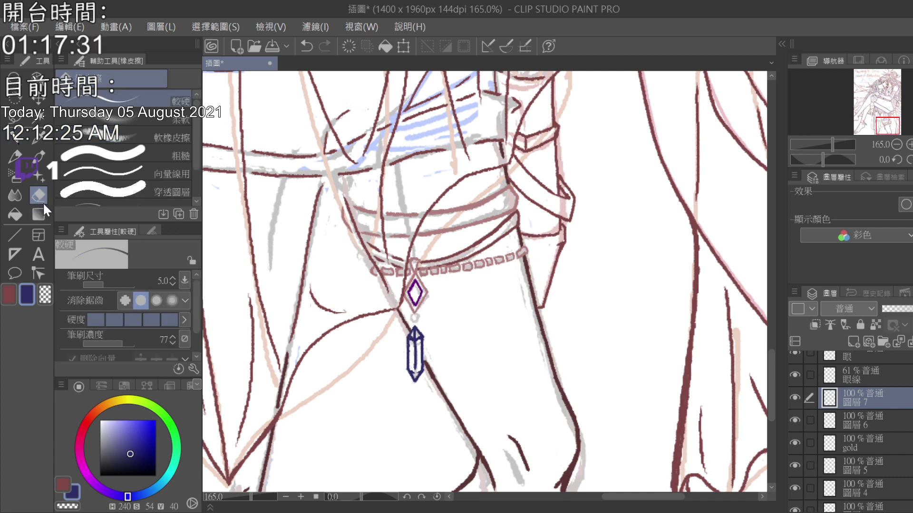
{"action": "left_click", "coordinate": [172, 284]}
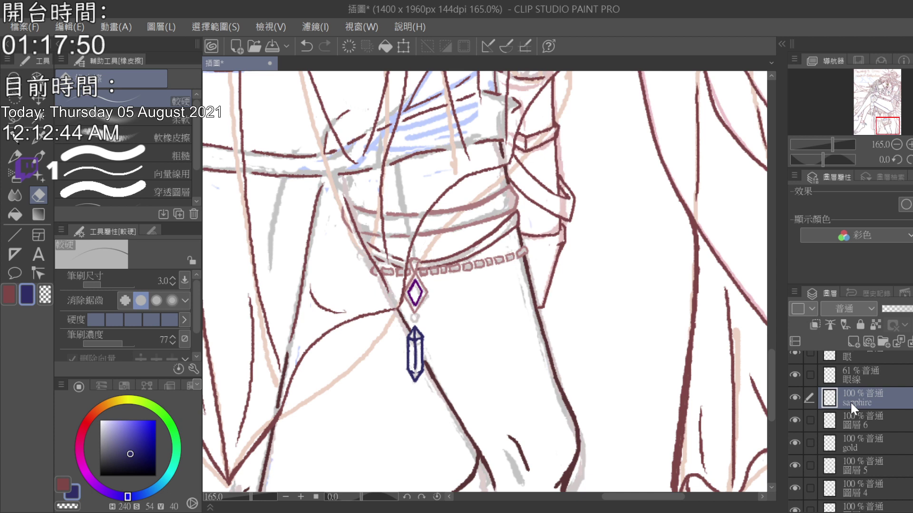
- Touch up the leg line beside the crystal on the 膚 layer with the 線画用ペン pen at size 4.0, using the sampled dark red
{"action": "scroll", "coordinate": [862, 438], "scroll_direction": "down", "scroll_amount": 5}
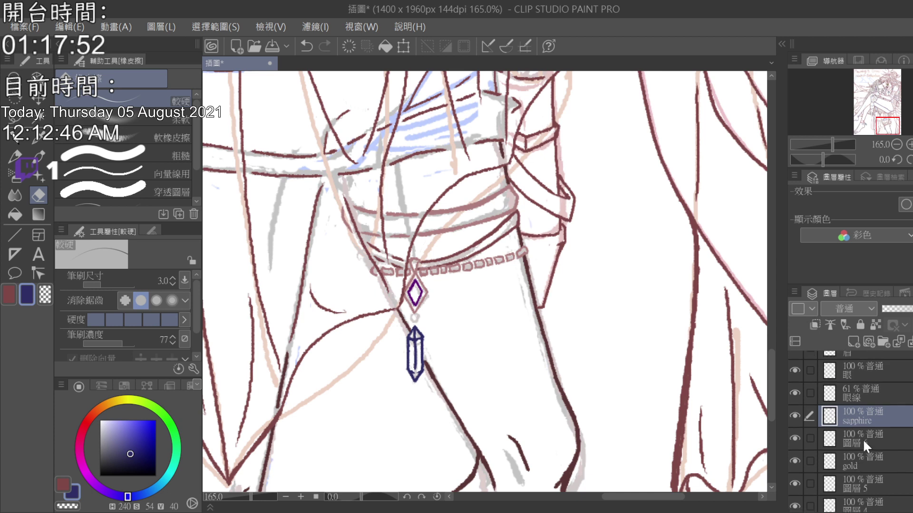
{"action": "left_click", "coordinate": [868, 449]}
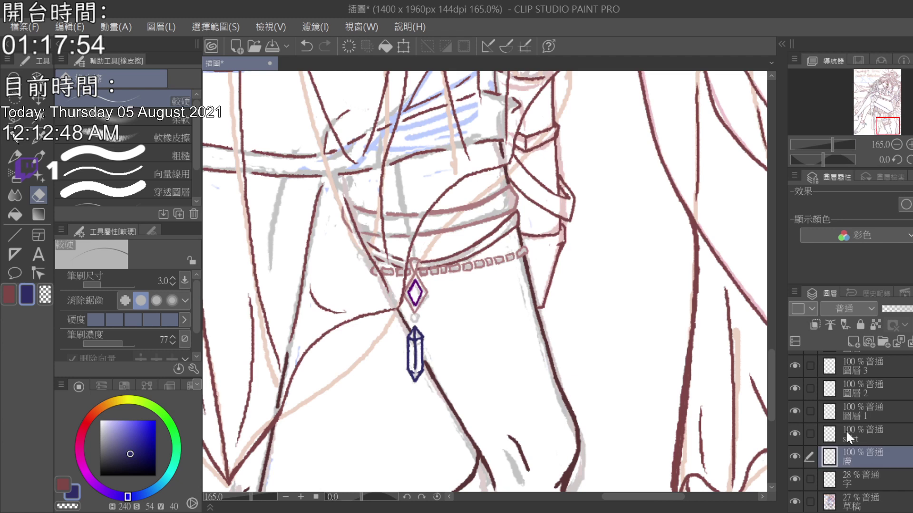
{"action": "key", "text": "x"}
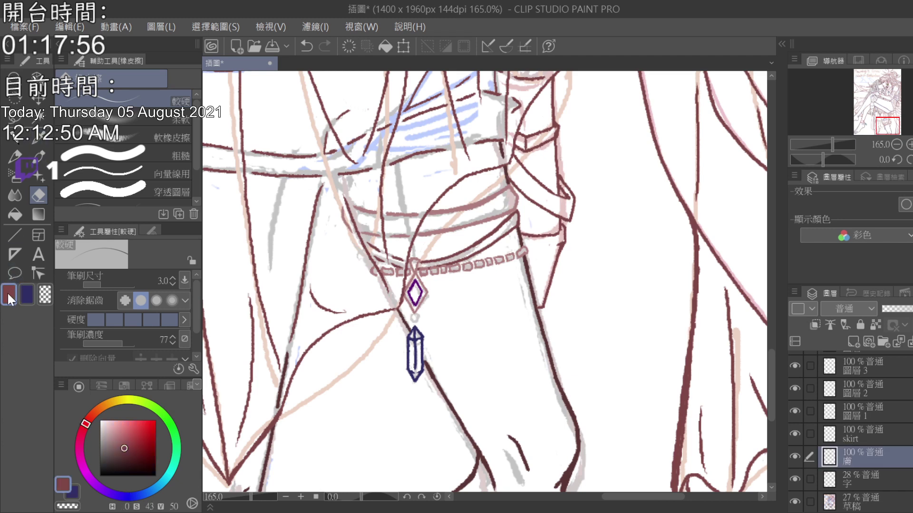
{"action": "left_click", "coordinate": [37, 138]}
{"action": "left_click", "coordinate": [435, 370]}
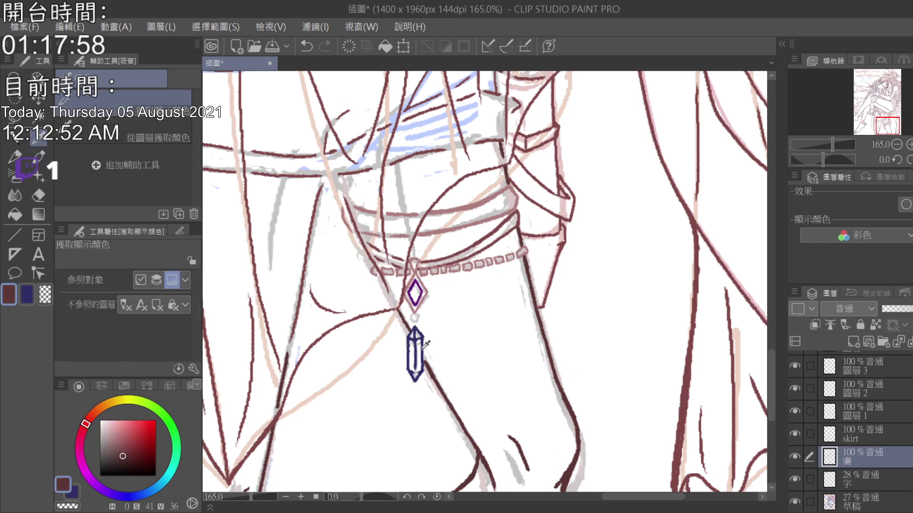
{"action": "left_click", "coordinate": [19, 138]}
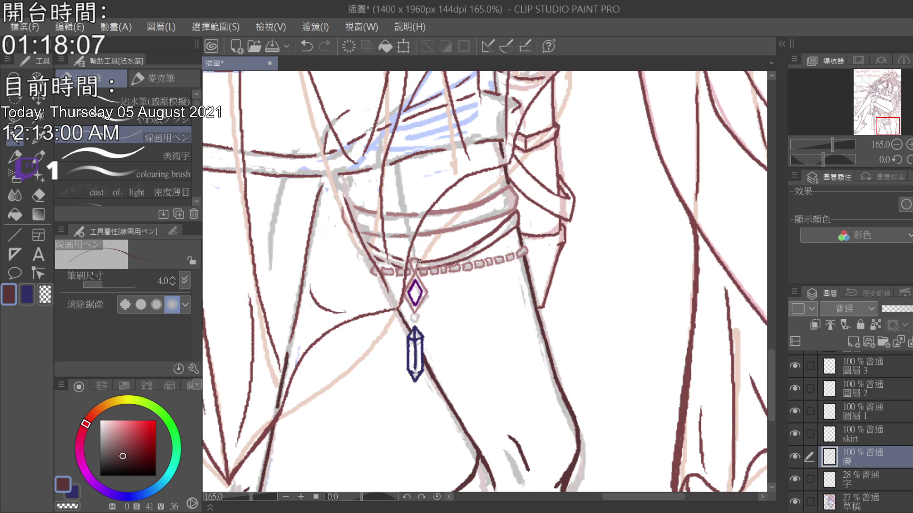
- Ink the small ring linking the diamond and the crystal on the gold layer, using the lighter muted red sampled from the chain
{"action": "scroll", "coordinate": [851, 428], "scroll_direction": "up", "scroll_amount": 4}
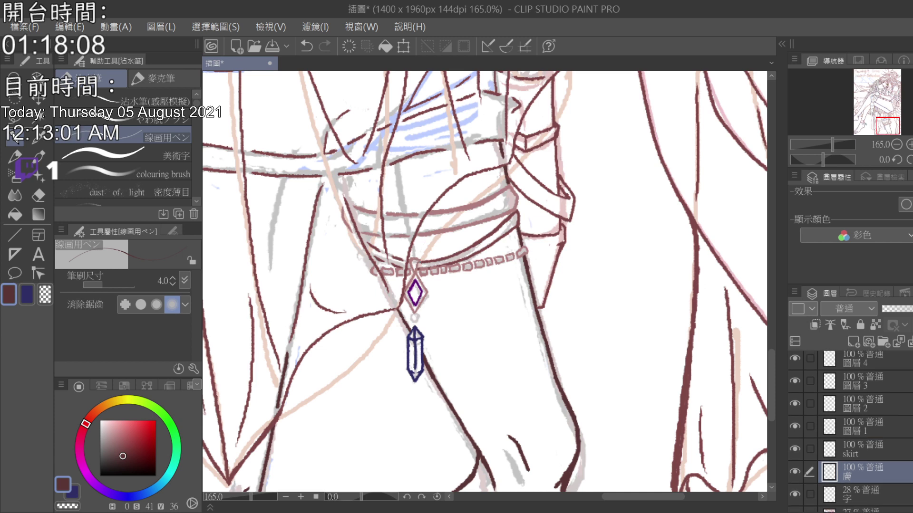
{"action": "left_click", "coordinate": [856, 383]}
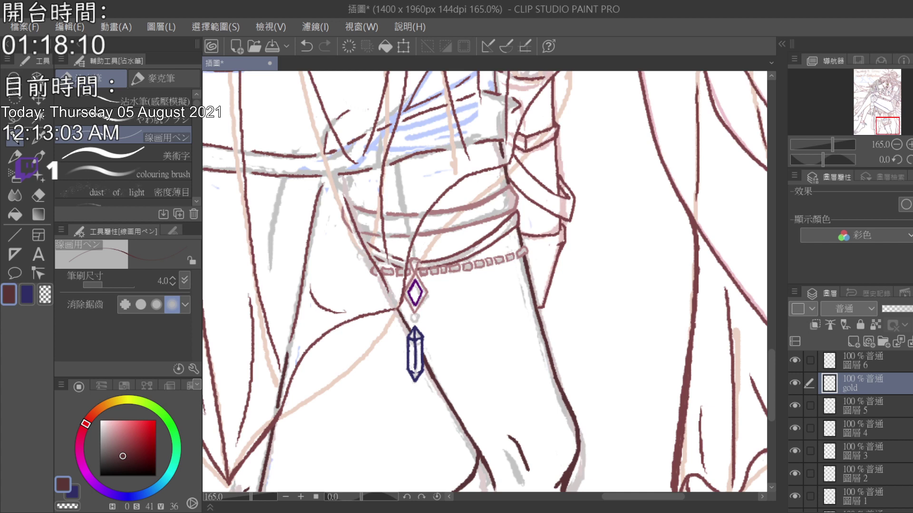
{"action": "left_click", "coordinate": [40, 138]}
{"action": "left_click", "coordinate": [461, 263]}
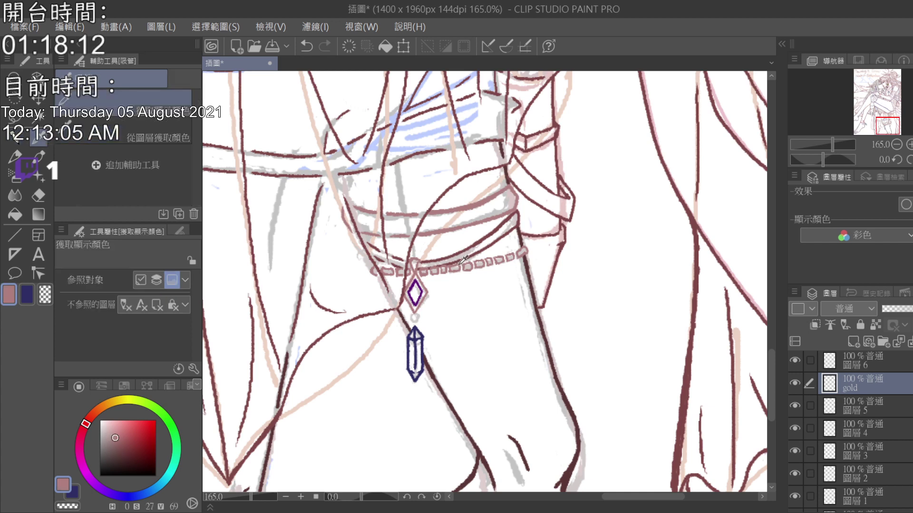
{"action": "left_click", "coordinate": [15, 139]}
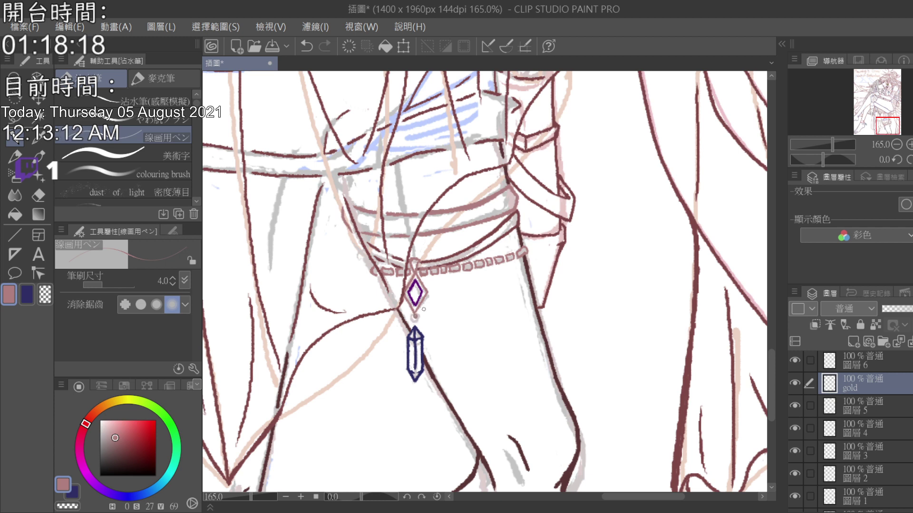
{"action": "left_click", "coordinate": [308, 48]}
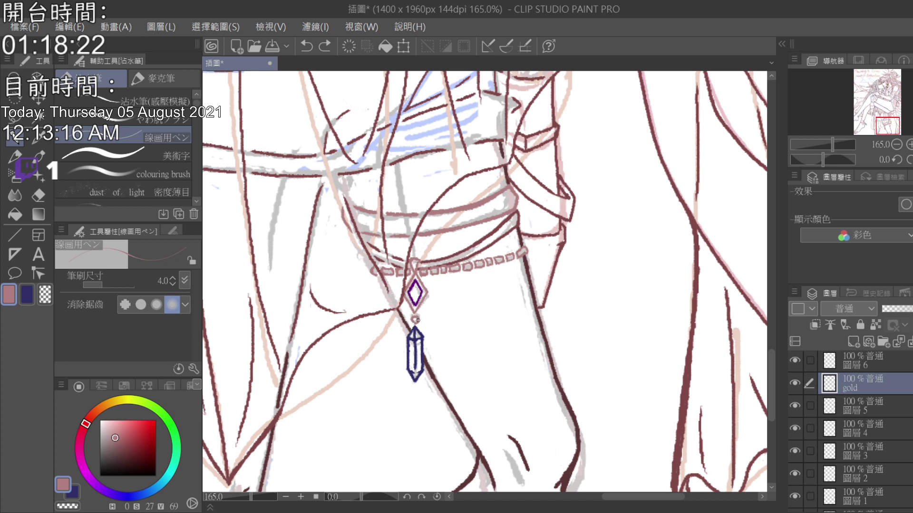
{"action": "left_click_drag", "start_coordinate": [414, 316], "coordinate": [415, 317]}
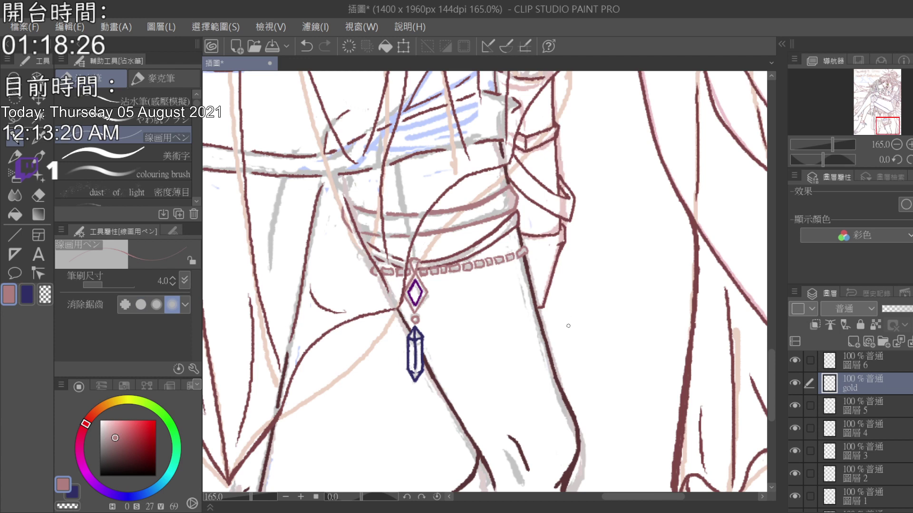
{"action": "left_click_drag", "start_coordinate": [607, 494], "coordinate": [620, 497]}
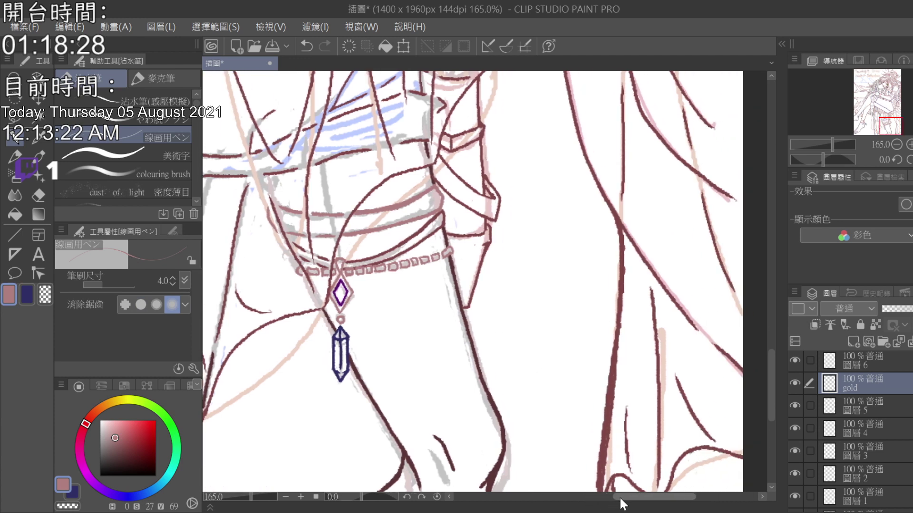
{"action": "left_click_drag", "start_coordinate": [769, 381], "coordinate": [769, 370]}
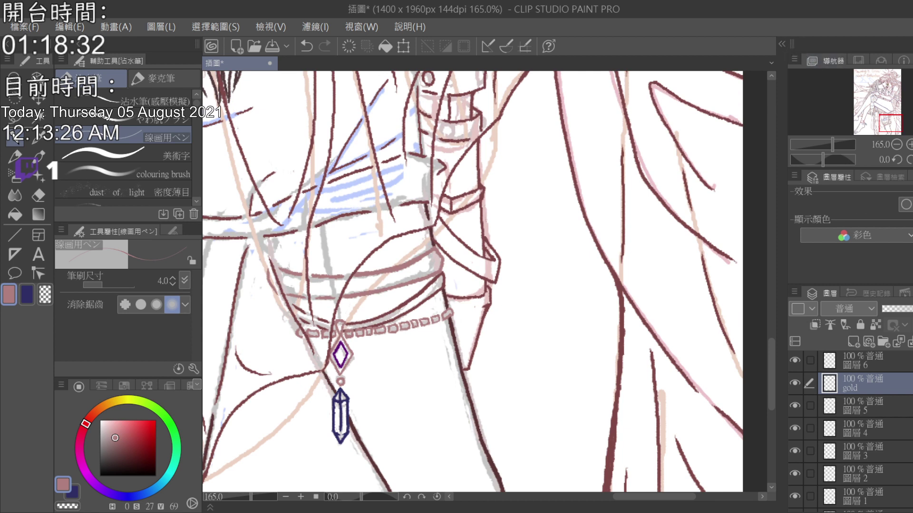
{"action": "scroll", "coordinate": [877, 406], "scroll_direction": "up", "scroll_amount": 3}
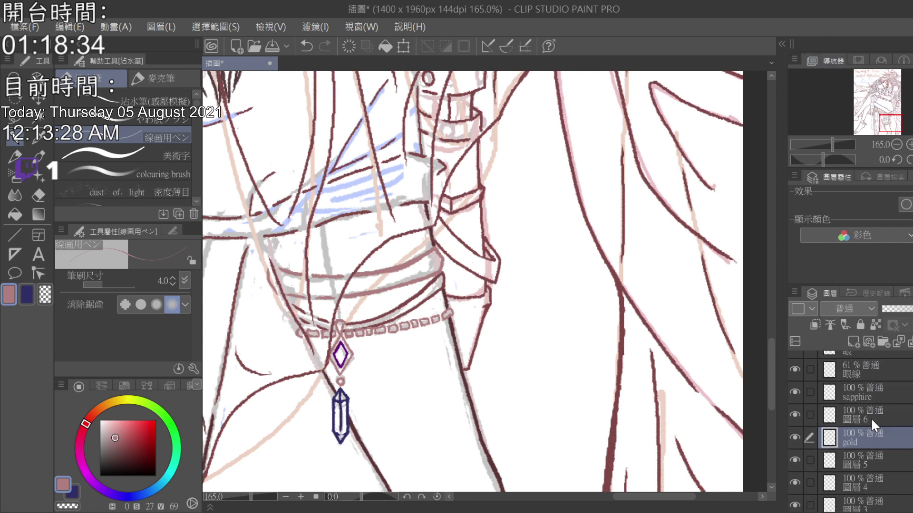
- Rename the purple gem's layer 圖層 6 as purple and sample the pendant diamond's purple for the pen
{"action": "left_click", "coordinate": [870, 417]}
{"action": "left_click", "coordinate": [794, 413]}
{"action": "left_click", "coordinate": [793, 414]}
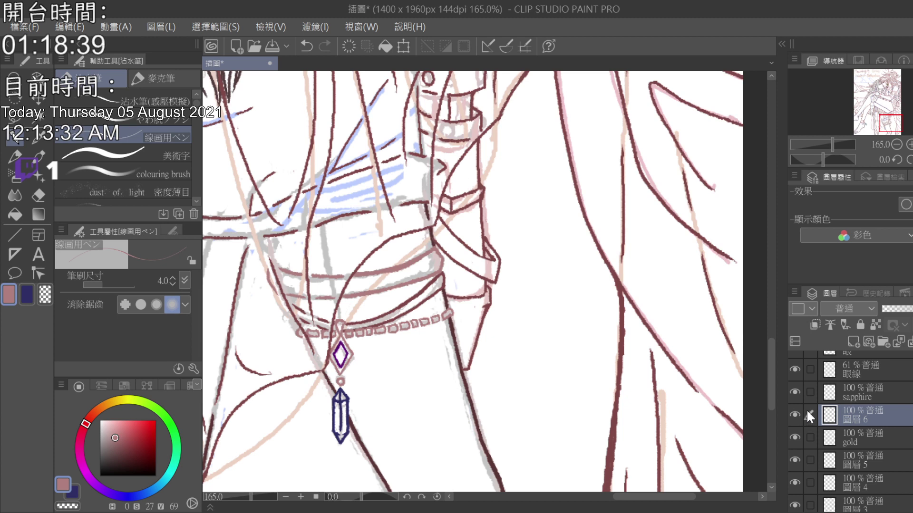
{"action": "left_click", "coordinate": [39, 195]}
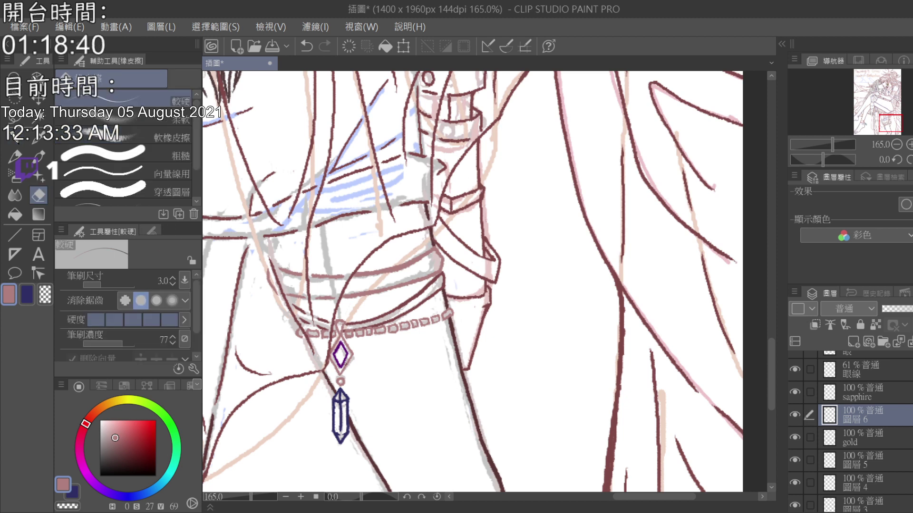
{"action": "left_click", "coordinate": [40, 139]}
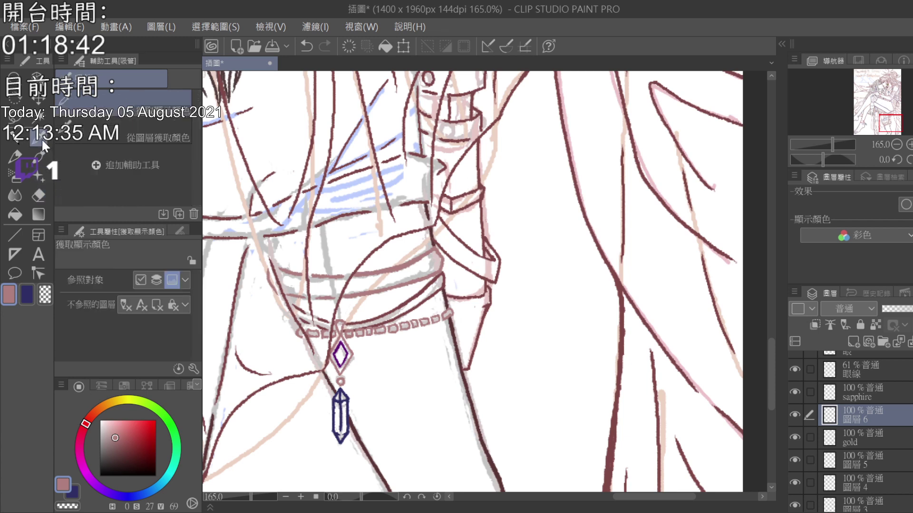
{"action": "left_click", "coordinate": [342, 340]}
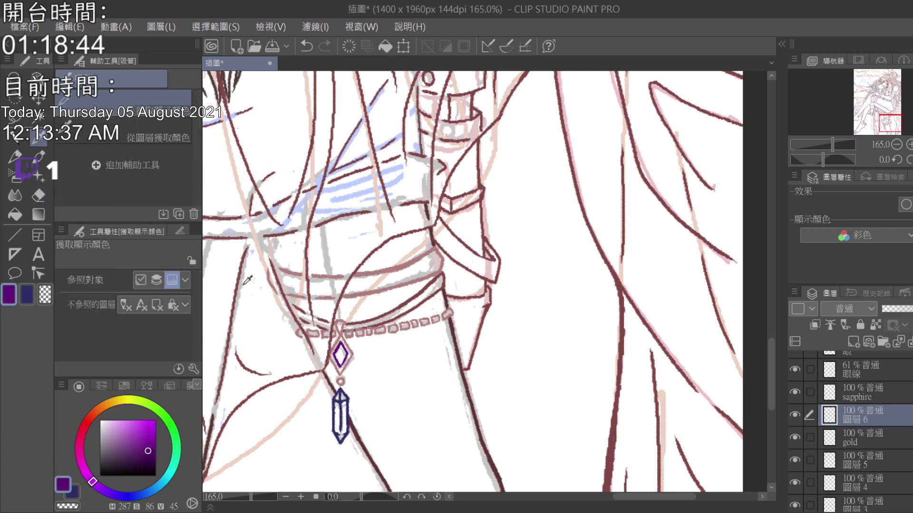
{"action": "left_click", "coordinate": [19, 139]}
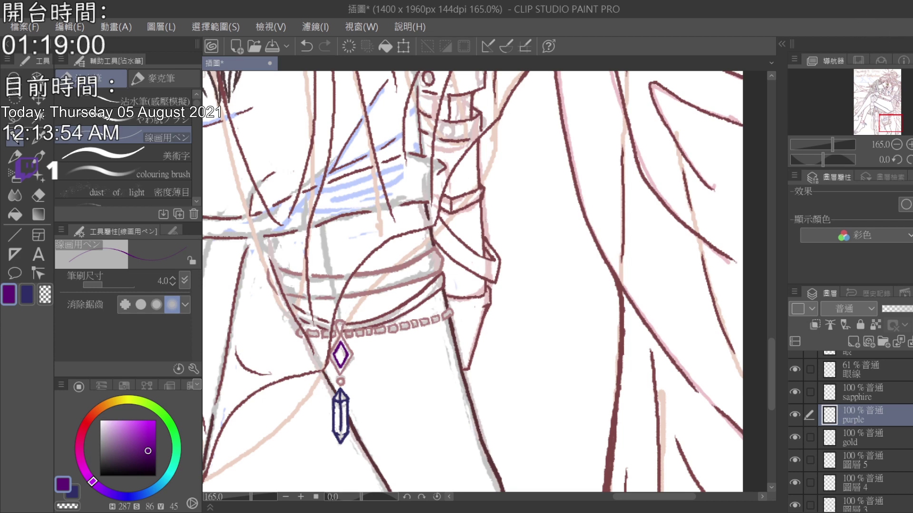
{"action": "left_click", "coordinate": [779, 45]}
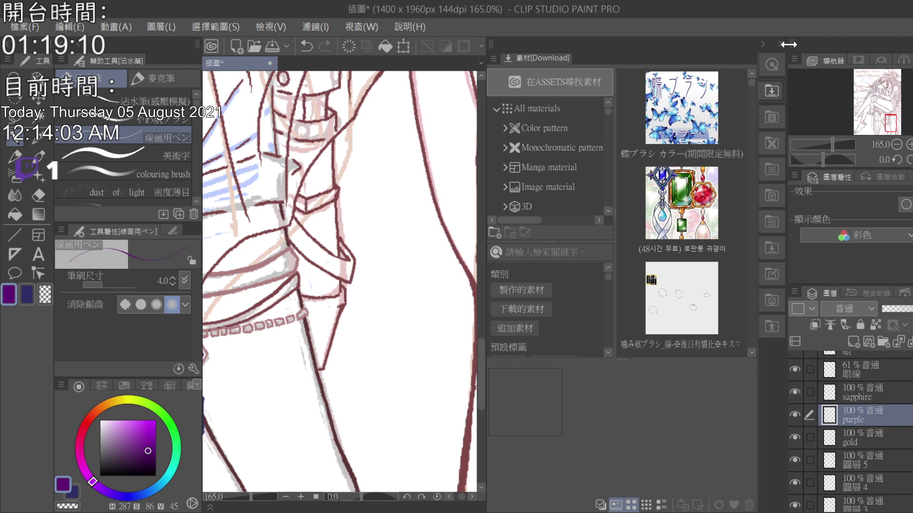
{"action": "left_click", "coordinate": [780, 47]}
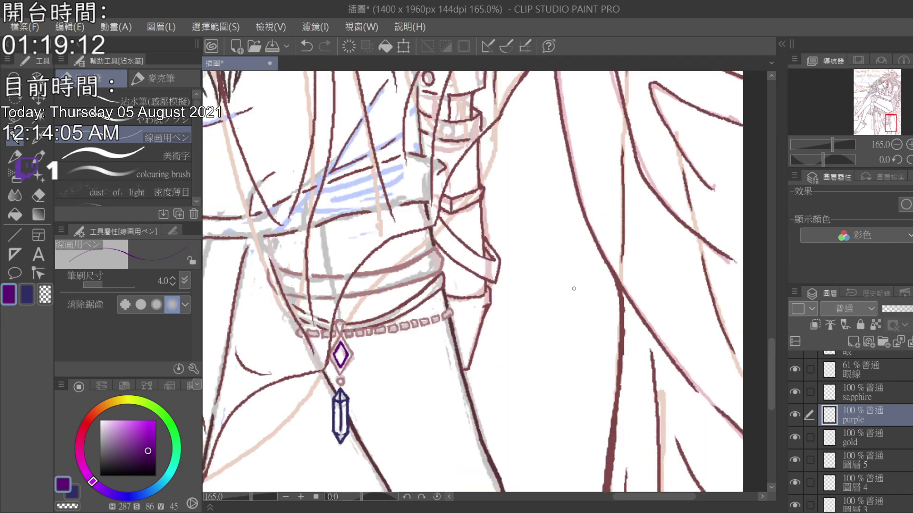
- Add a new raster layer directly above the rough sketch layer 草稿
{"action": "scroll", "coordinate": [556, 301], "scroll_direction": "down", "scroll_amount": 4}
{"action": "scroll", "coordinate": [556, 300], "scroll_direction": "down", "scroll_amount": 5}
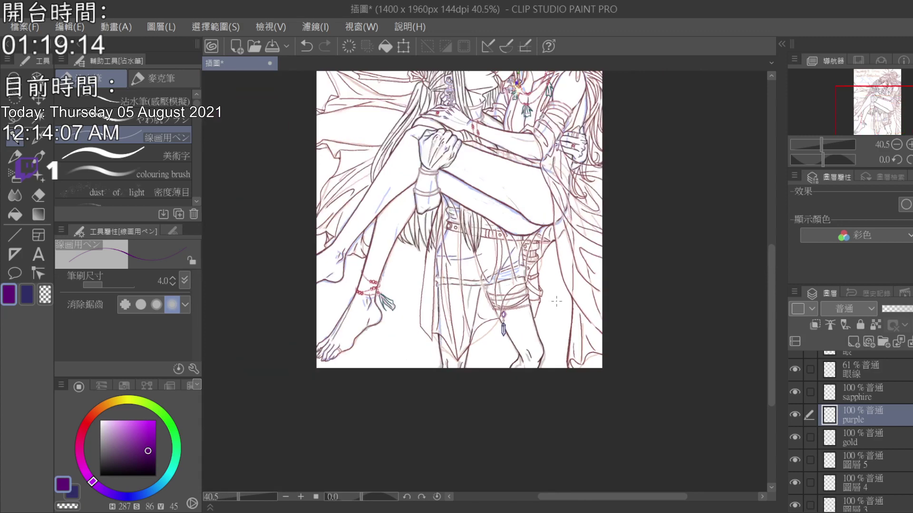
{"action": "mouse_move", "coordinate": [771, 250]}
{"action": "left_mouse_down"}
{"action": "mouse_move", "coordinate": [776, 201]}
{"action": "mouse_move", "coordinate": [776, 210]}
{"action": "left_mouse_up"}
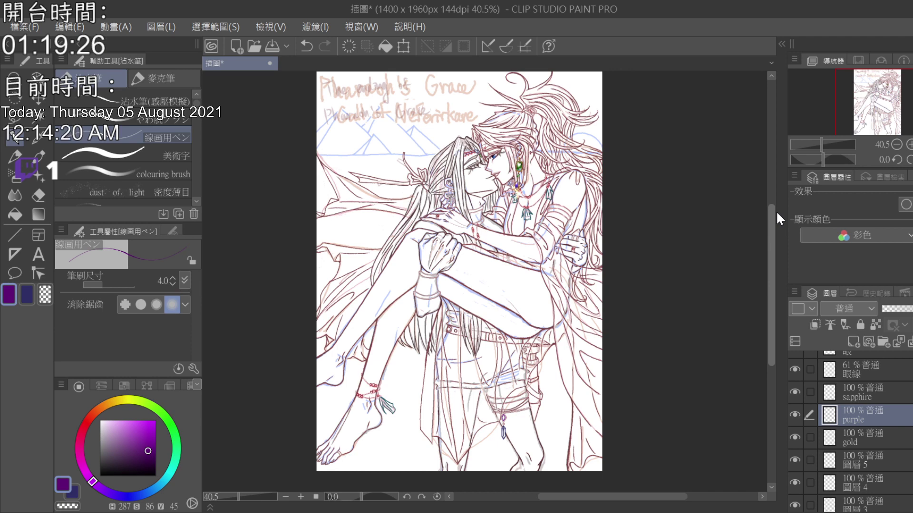
{"action": "scroll", "coordinate": [776, 210], "scroll_direction": "up", "scroll_amount": 2}
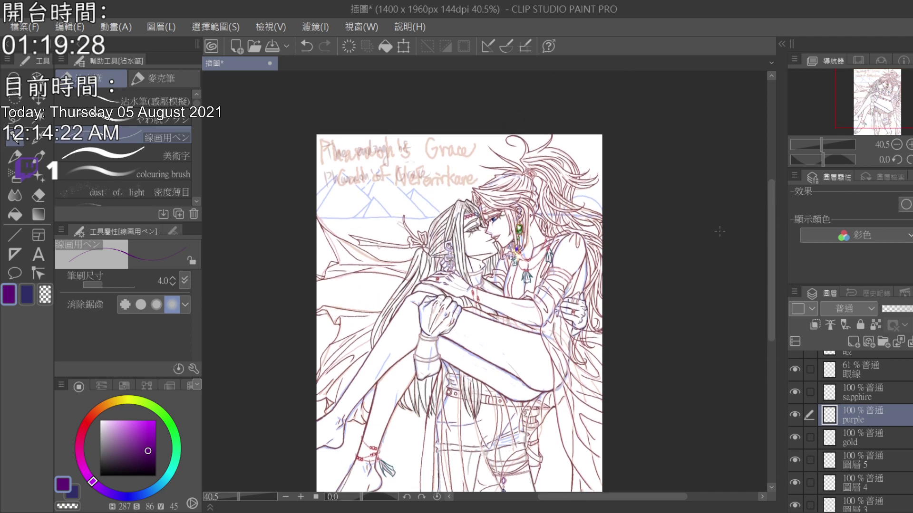
{"action": "scroll", "coordinate": [713, 238], "scroll_direction": "up", "scroll_amount": 1}
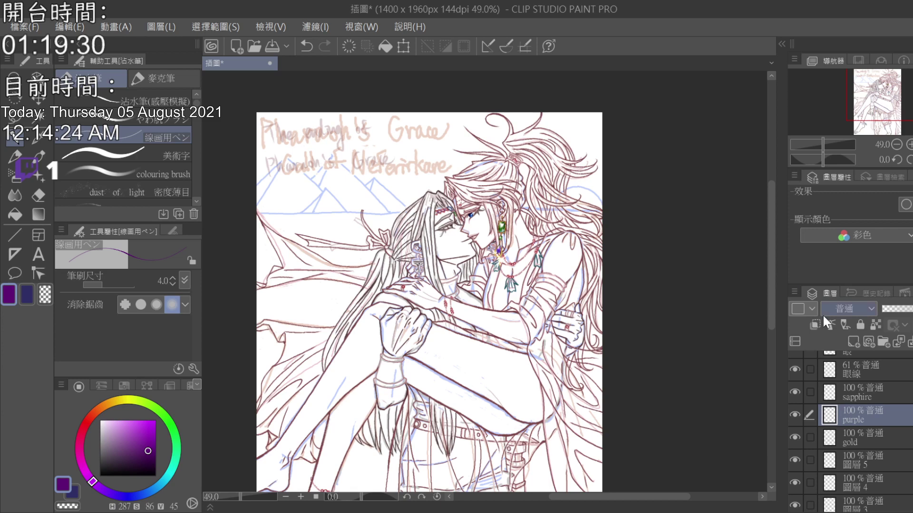
{"action": "scroll", "coordinate": [883, 448], "scroll_direction": "down", "scroll_amount": 5}
{"action": "left_click", "coordinate": [879, 449]}
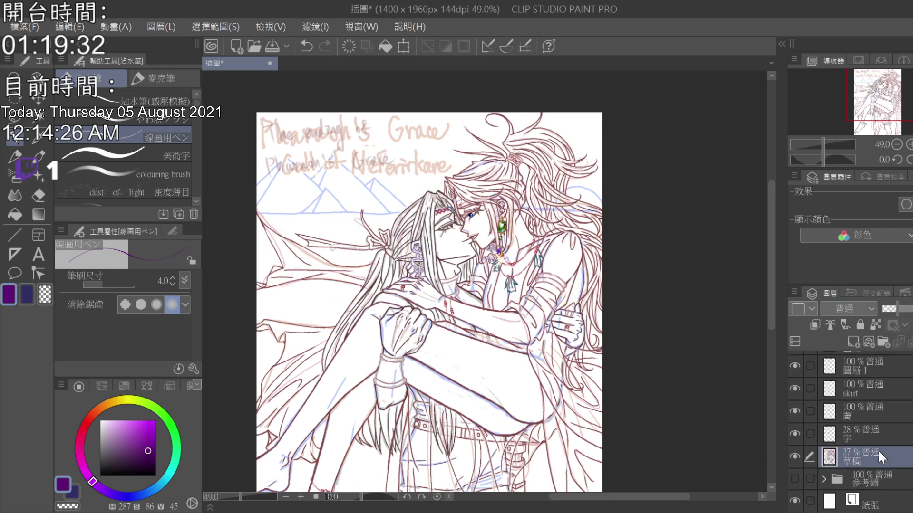
{"action": "left_click", "coordinate": [855, 341]}
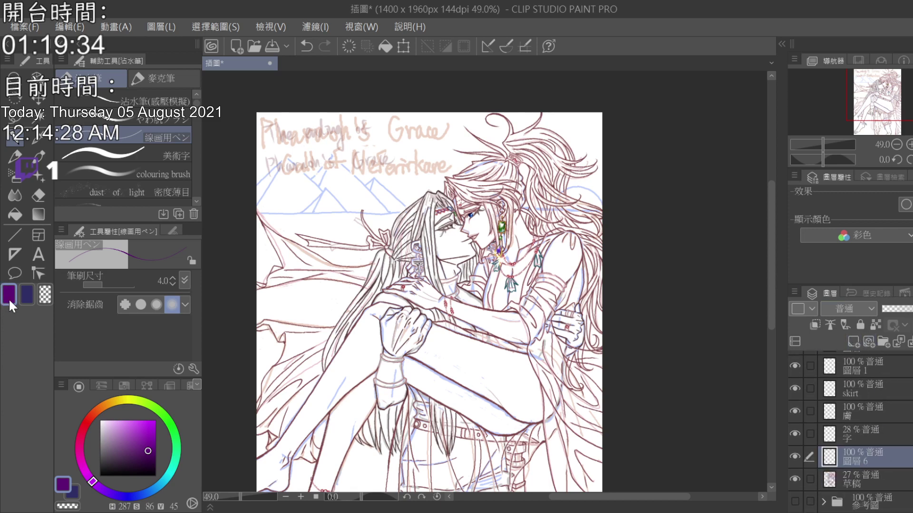
- Sample the dark reddish-brown of the figures' line art as the drawing colour
{"action": "left_click", "coordinate": [31, 135]}
{"action": "scroll", "coordinate": [385, 300], "scroll_direction": "up", "scroll_amount": 5}
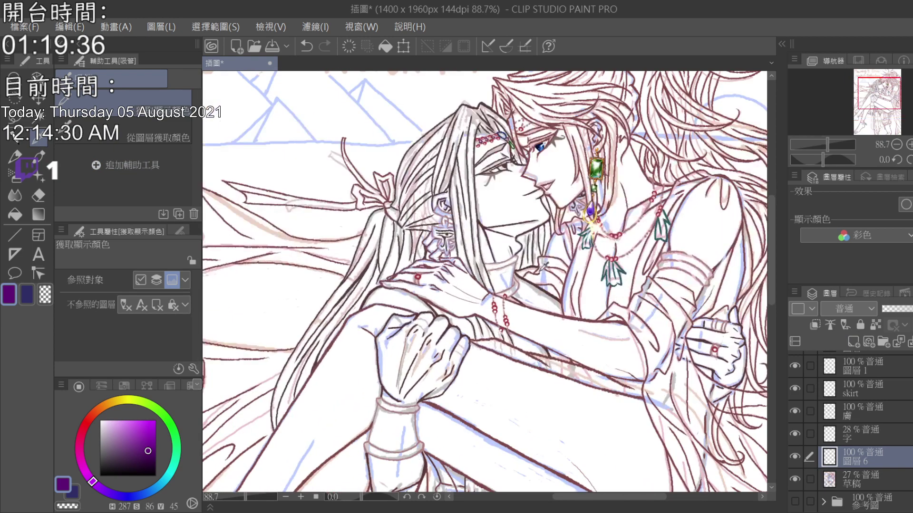
{"action": "left_click", "coordinate": [589, 315]}
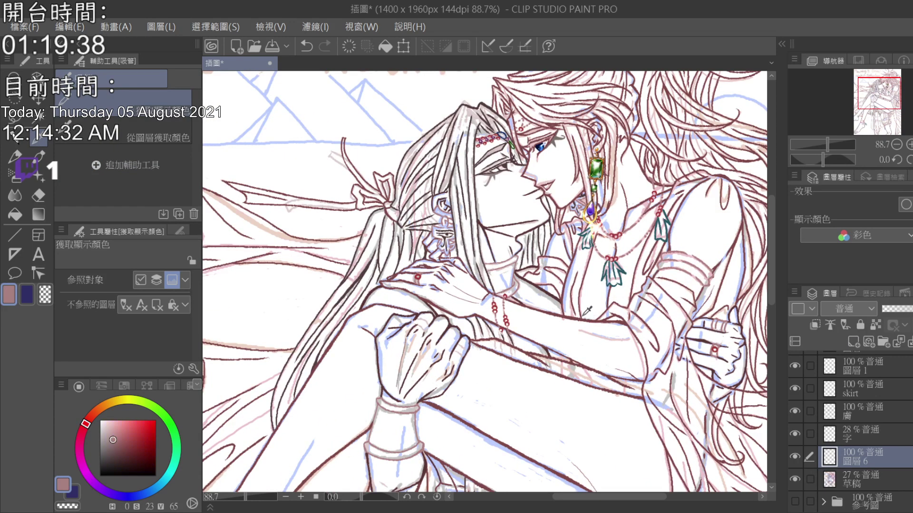
{"action": "left_click", "coordinate": [580, 316]}
{"action": "scroll", "coordinate": [567, 229], "scroll_direction": "down", "scroll_amount": 4}
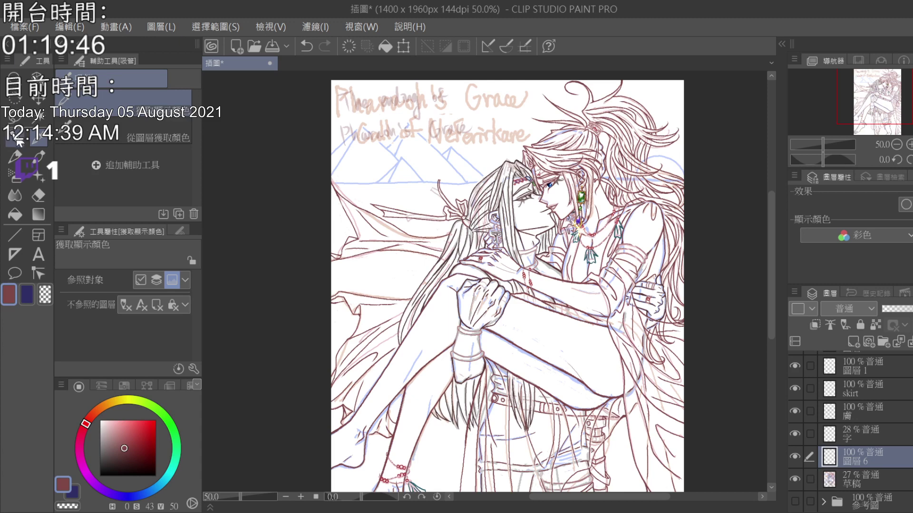
- Draw a straight horizon line across the full canvas width along the base of the sketched pyramids
{"action": "left_click", "coordinate": [22, 139]}
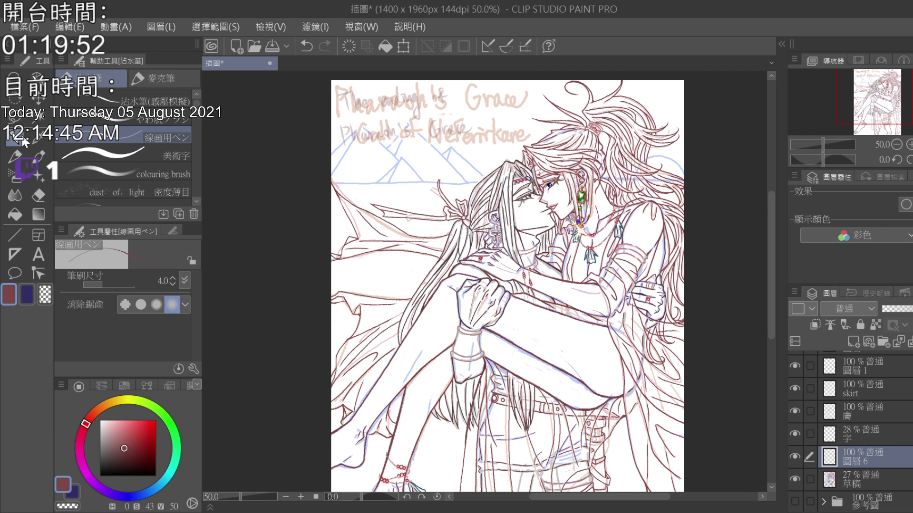
{"action": "left_click", "coordinate": [18, 230]}
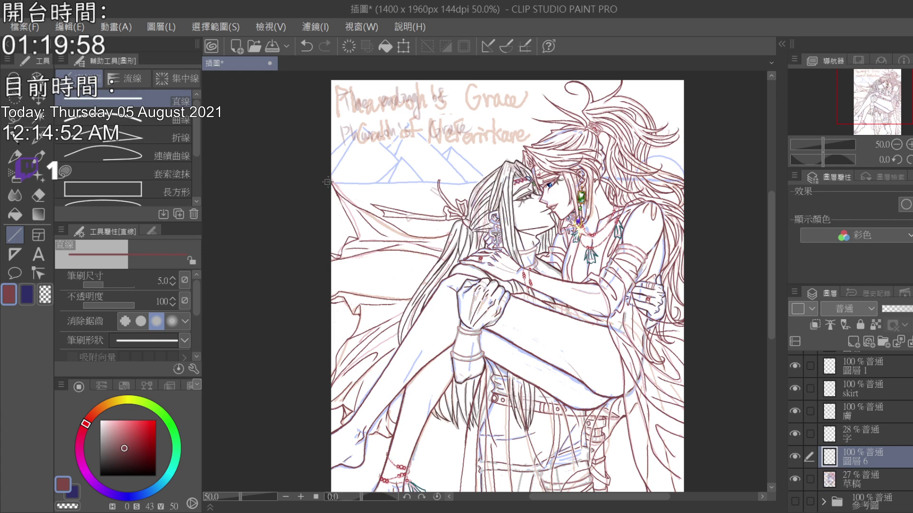
{"action": "left_click_drag", "start_coordinate": [327, 182], "coordinate": [710, 184]}
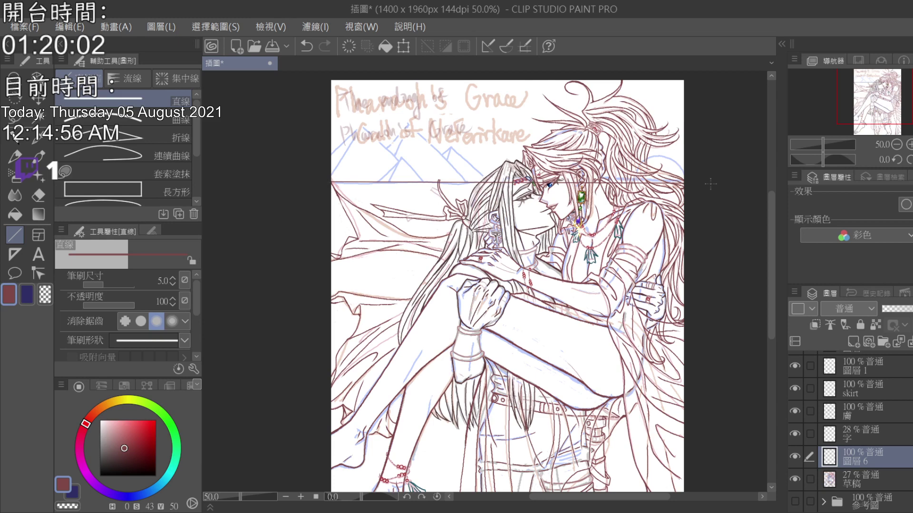
- Erase the parts of the horizon line that cross the two figures, using the hard eraser at size 8.7
{"action": "left_click", "coordinate": [40, 197]}
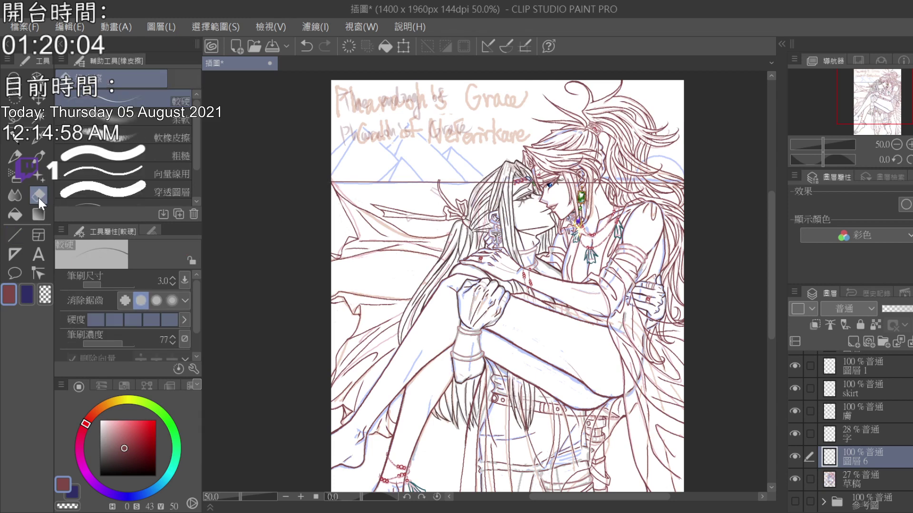
{"action": "left_click", "coordinate": [107, 281]}
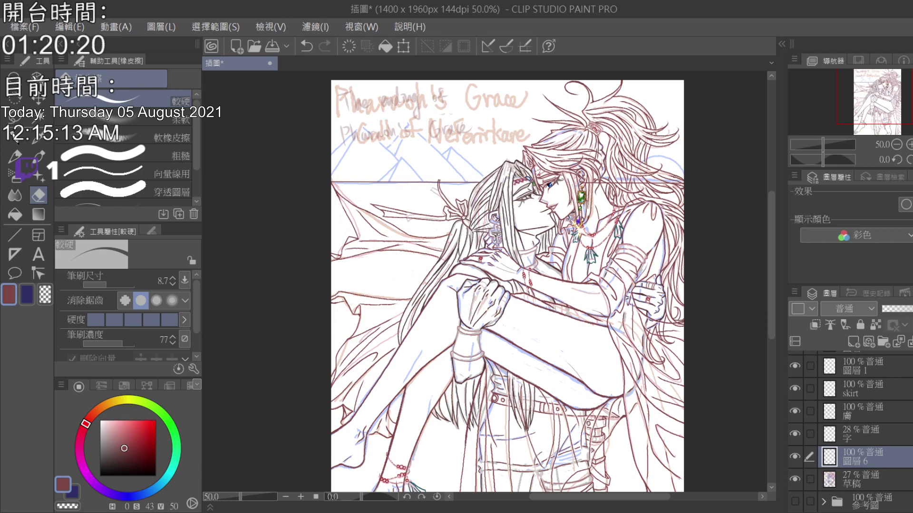
{"action": "scroll", "coordinate": [670, 185], "scroll_direction": "up", "scroll_amount": 4}
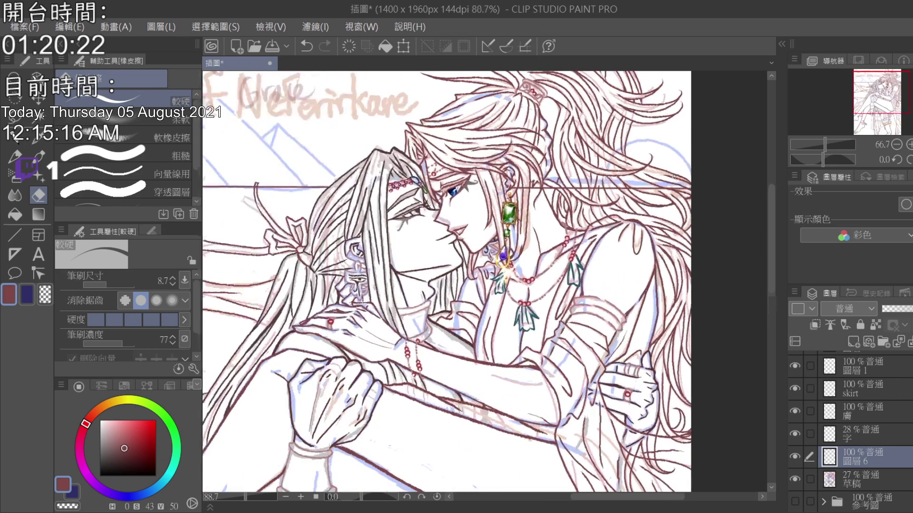
{"action": "scroll", "coordinate": [674, 177], "scroll_direction": "up", "scroll_amount": 1}
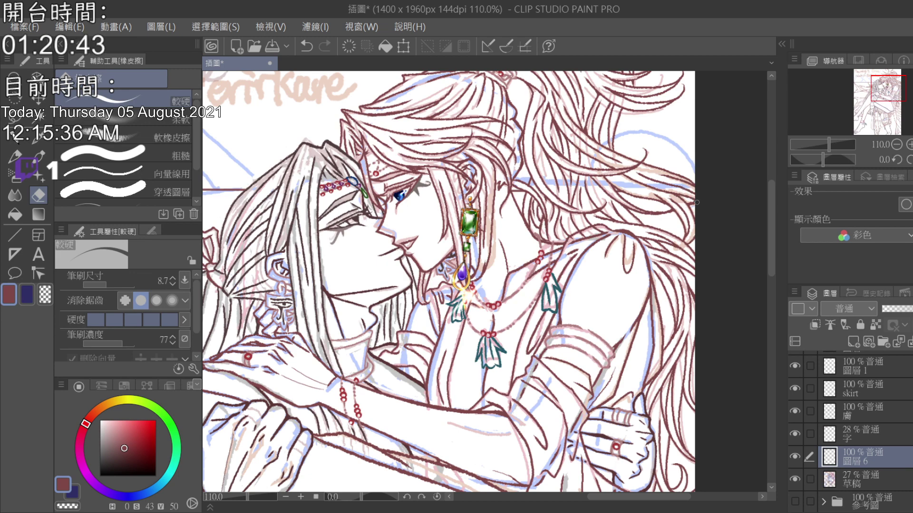
- Find and select the eyeliner layer 眼線 in the layer group that holds the face parts
{"action": "scroll", "coordinate": [899, 453], "scroll_direction": "up", "scroll_amount": 5}
{"action": "scroll", "coordinate": [899, 452], "scroll_direction": "up", "scroll_amount": 5}
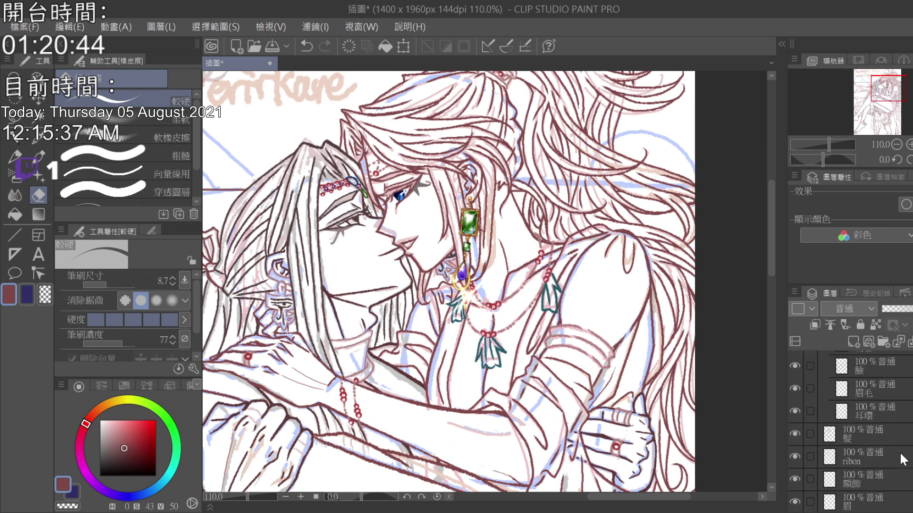
{"action": "scroll", "coordinate": [896, 453], "scroll_direction": "up", "scroll_amount": 5}
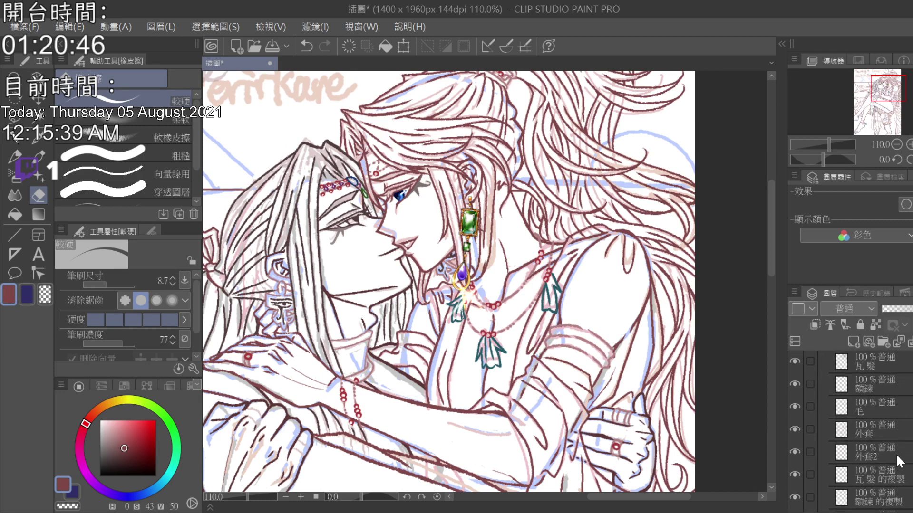
{"action": "scroll", "coordinate": [895, 455], "scroll_direction": "down", "scroll_amount": 4}
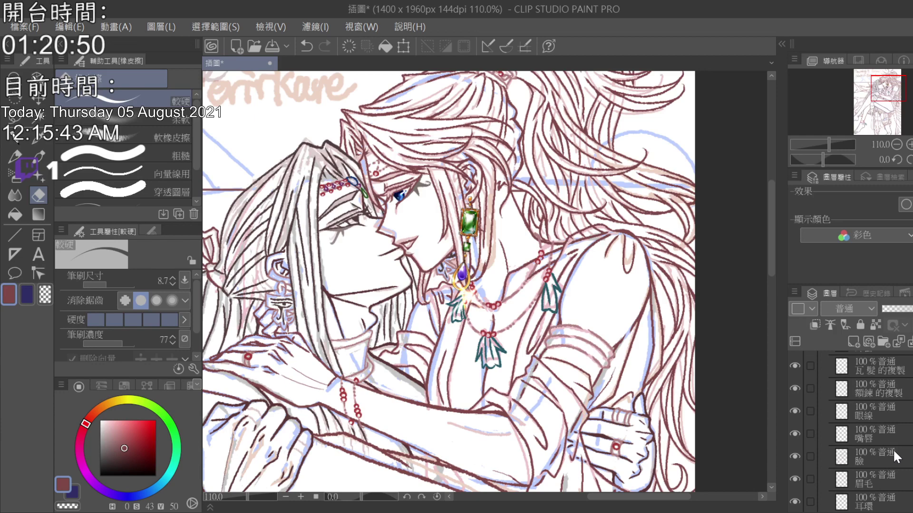
{"action": "left_click", "coordinate": [893, 449]}
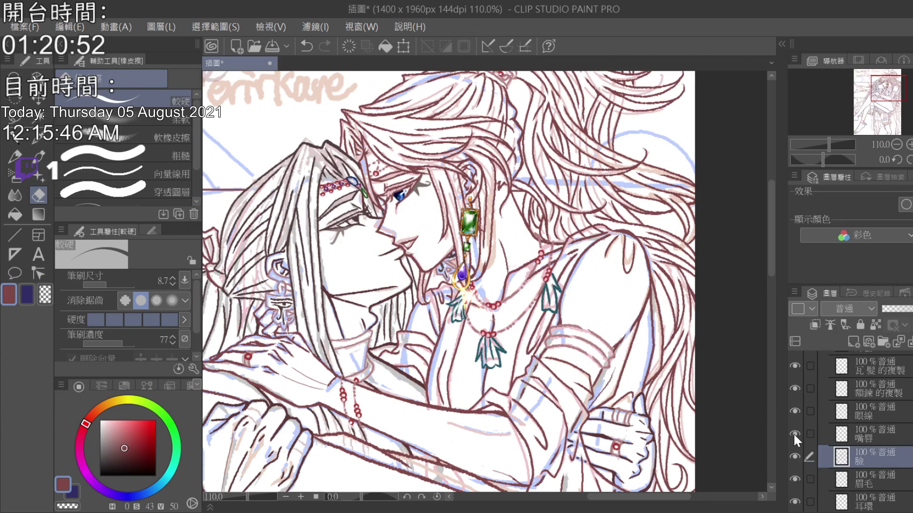
{"action": "left_click", "coordinate": [871, 411]}
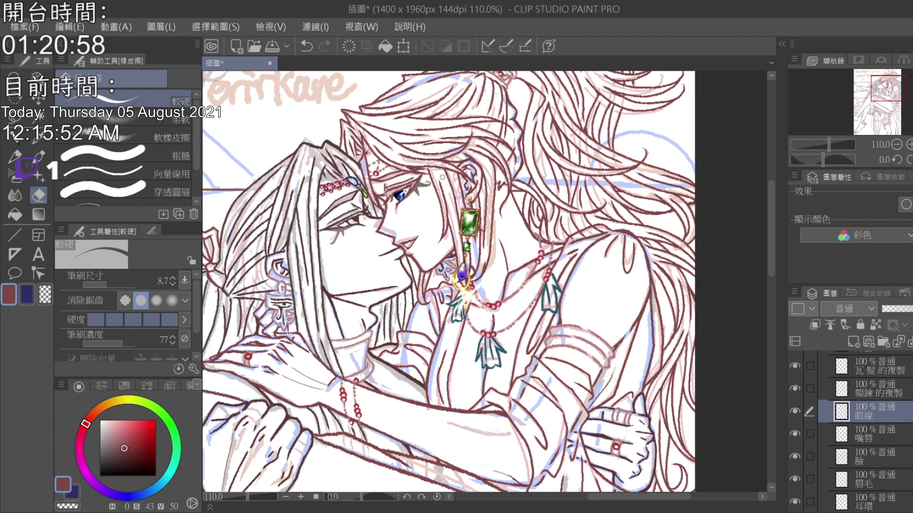
- Reduce the hard eraser size to 4.0 and erase the eyeliner strokes overlapping the hair beside the blue eye
{"action": "scroll", "coordinate": [427, 164], "scroll_direction": "up", "scroll_amount": 4}
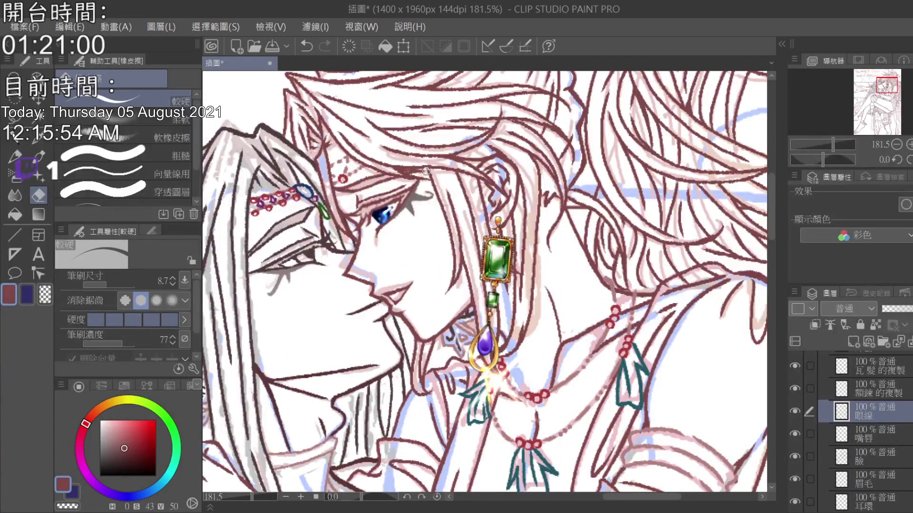
{"action": "left_click", "coordinate": [173, 282]}
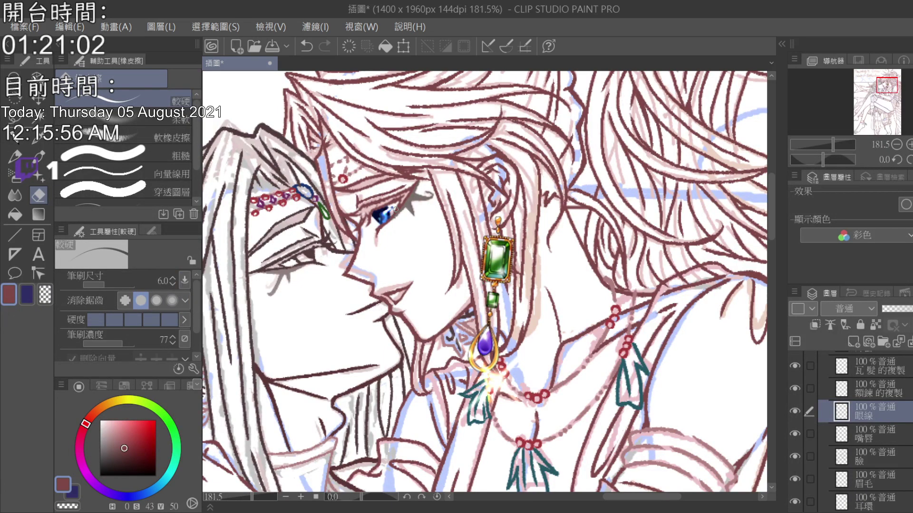
{"action": "left_click", "coordinate": [172, 284]}
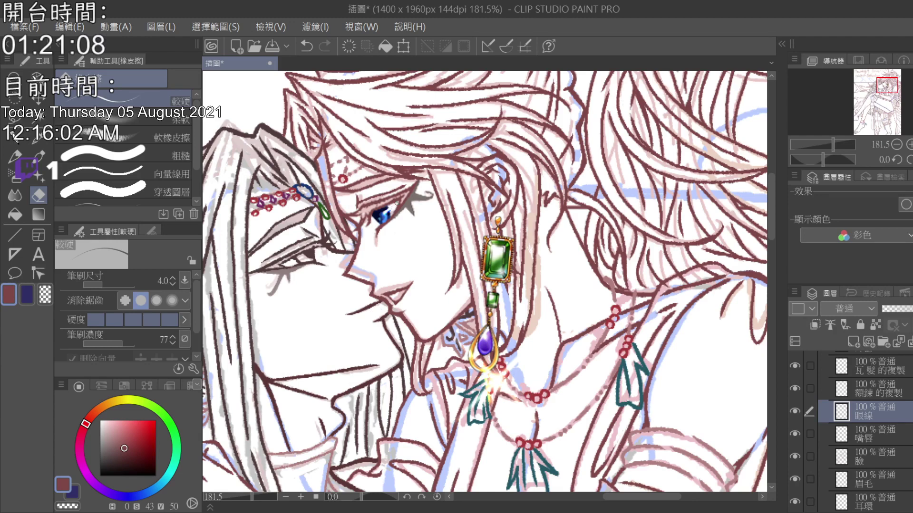
- Find the layer 圖層 6 that holds the horizon line, select it and rename it bg
{"action": "scroll", "coordinate": [380, 197], "scroll_direction": "down", "scroll_amount": 8}
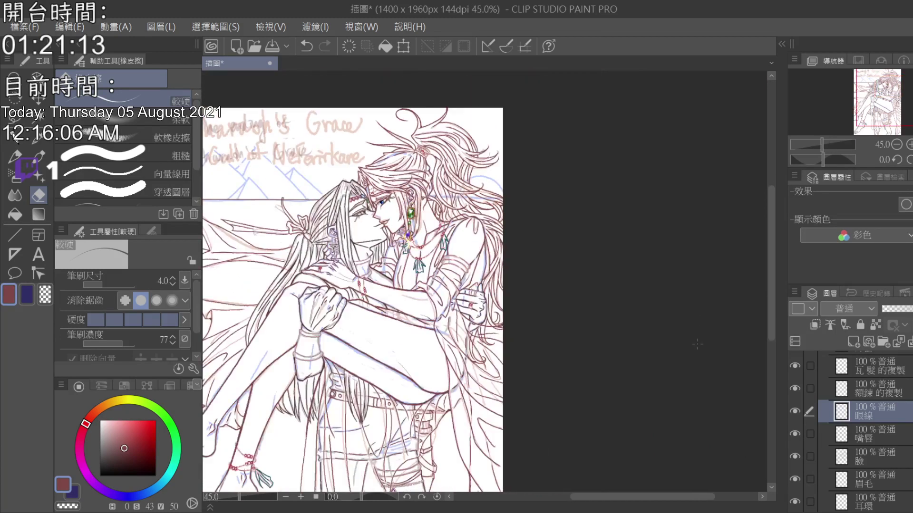
{"action": "scroll", "coordinate": [622, 497], "scroll_direction": "left", "scroll_amount": 3}
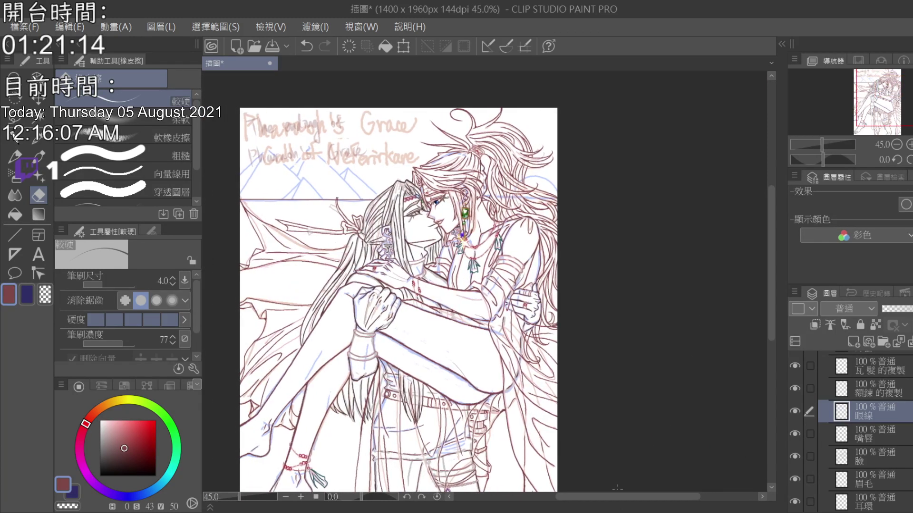
{"action": "scroll", "coordinate": [769, 186], "scroll_direction": "up", "scroll_amount": 1}
{"action": "scroll", "coordinate": [761, 233], "scroll_direction": "up", "scroll_amount": 1}
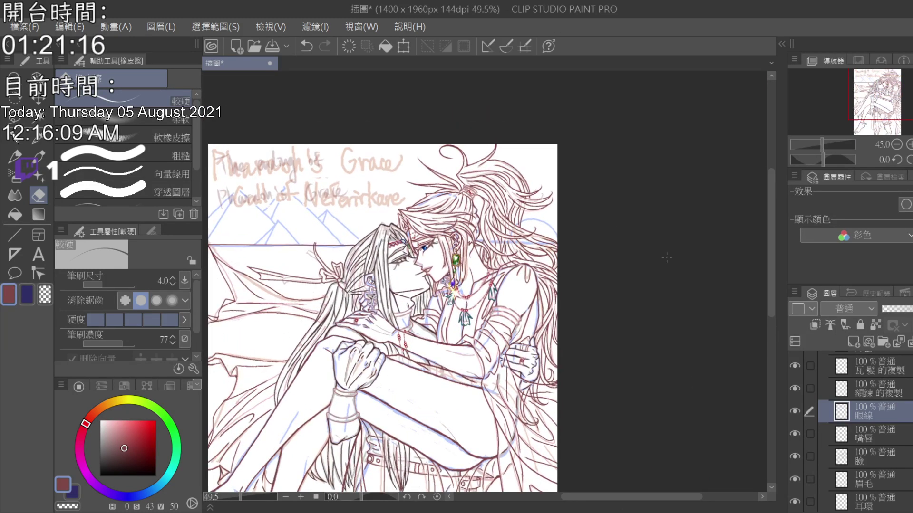
{"action": "scroll", "coordinate": [898, 430], "scroll_direction": "down", "scroll_amount": 2}
{"action": "scroll", "coordinate": [898, 430], "scroll_direction": "down", "scroll_amount": 6}
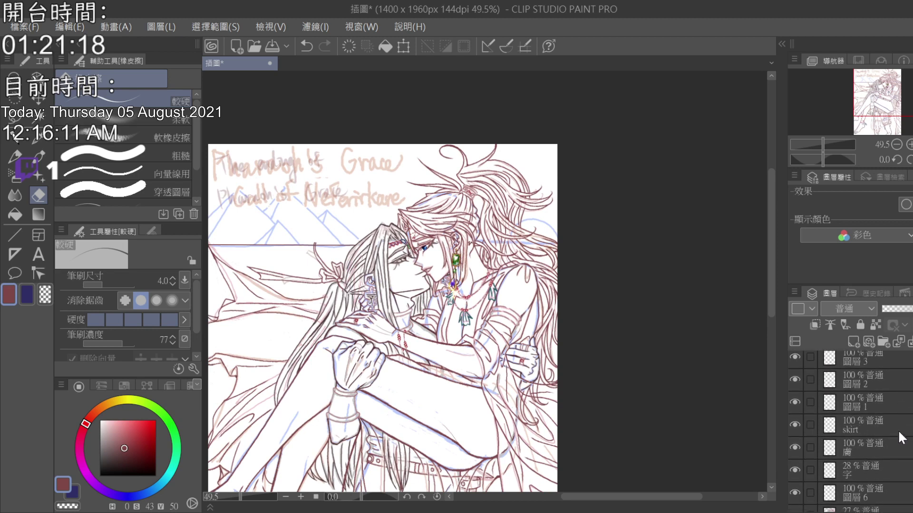
{"action": "left_click", "coordinate": [863, 438]}
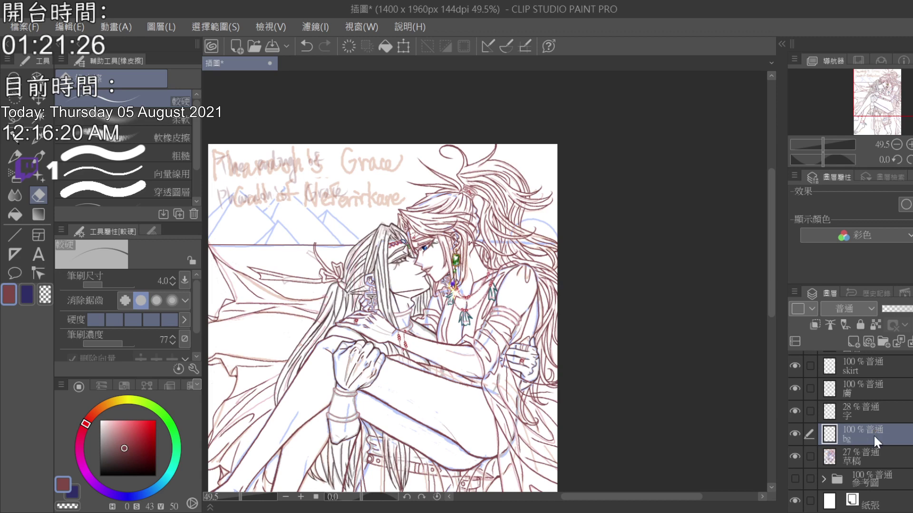
- Draw an orange ellipse outline (H 19, S 72, V 79) over the sketched sun, using brush size 3.0
{"action": "left_click", "coordinate": [14, 236]}
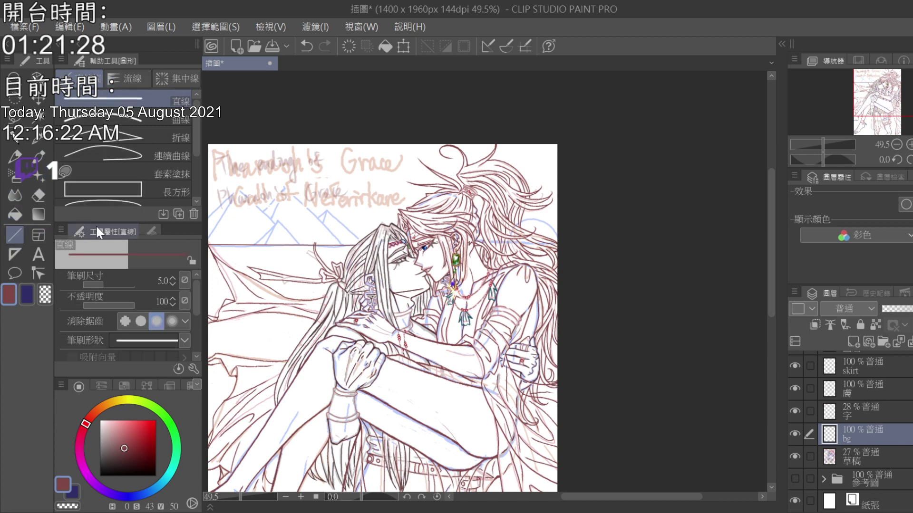
{"action": "scroll", "coordinate": [196, 142], "scroll_direction": "down", "scroll_amount": 3}
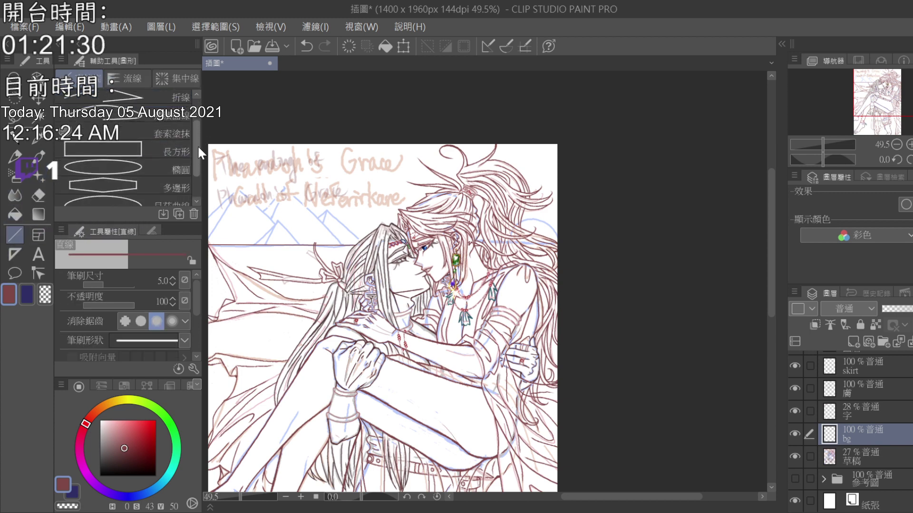
{"action": "left_click", "coordinate": [181, 163]}
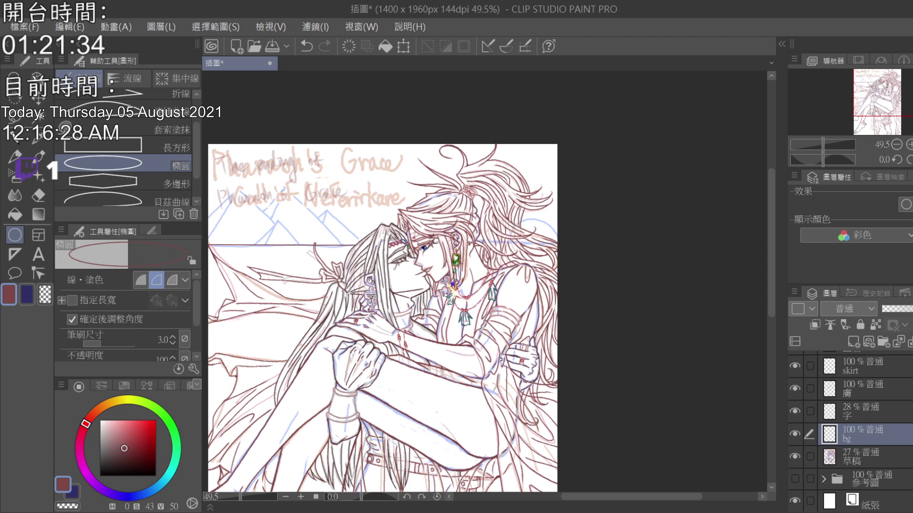
{"action": "left_click", "coordinate": [98, 408]}
{"action": "mouse_move", "coordinate": [146, 425]}
{"action": "left_mouse_down"}
{"action": "mouse_move", "coordinate": [154, 433]}
{"action": "mouse_move", "coordinate": [141, 443]}
{"action": "mouse_move", "coordinate": [140, 432]}
{"action": "left_mouse_up"}
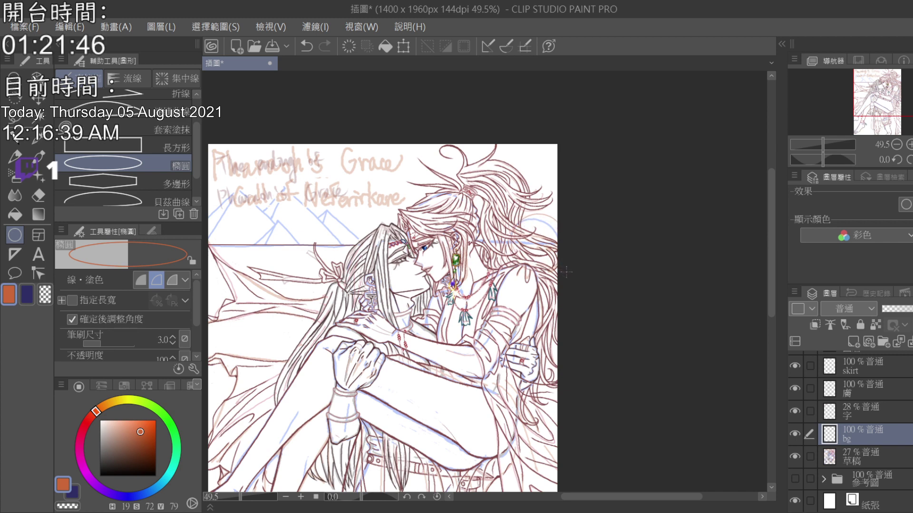
- Undo the orange sun ellipse and add a new layer directly above bg
{"action": "left_click", "coordinate": [38, 98]}
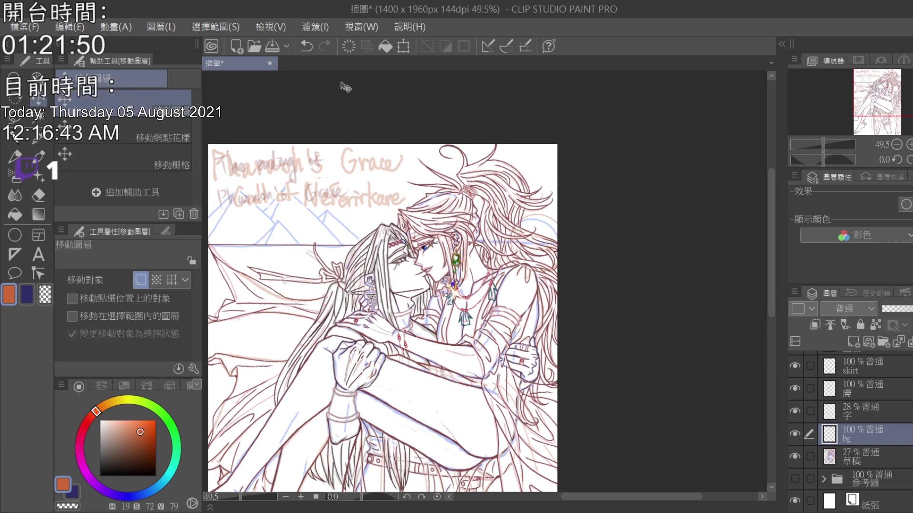
{"action": "left_click", "coordinate": [312, 44]}
{"action": "left_click", "coordinate": [854, 341]}
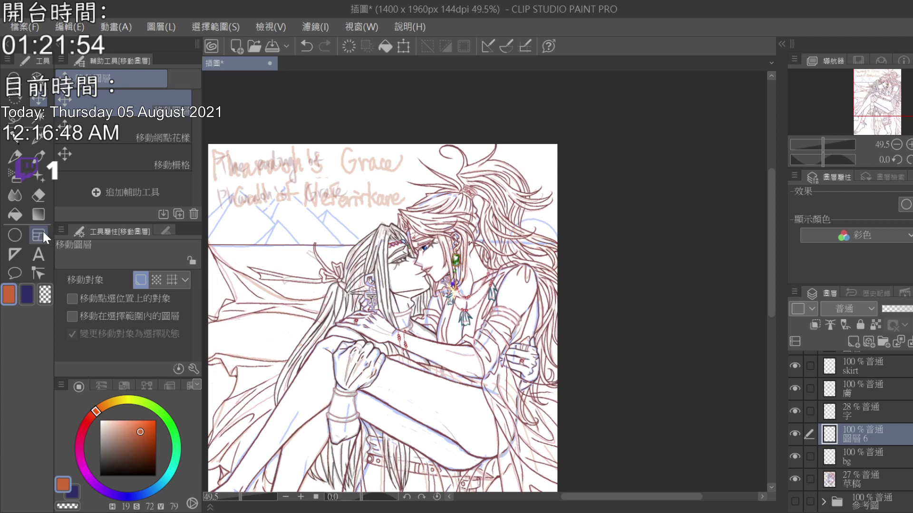
- Draw the orange sun ellipse at brush size 4.0 on the new layer and move it onto the sketched sun
{"action": "left_click", "coordinate": [15, 235]}
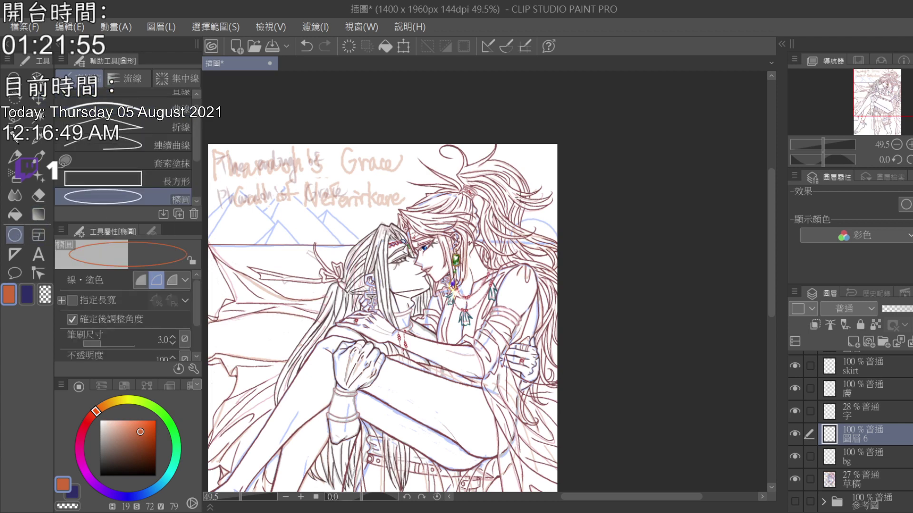
{"action": "left_click", "coordinate": [173, 337]}
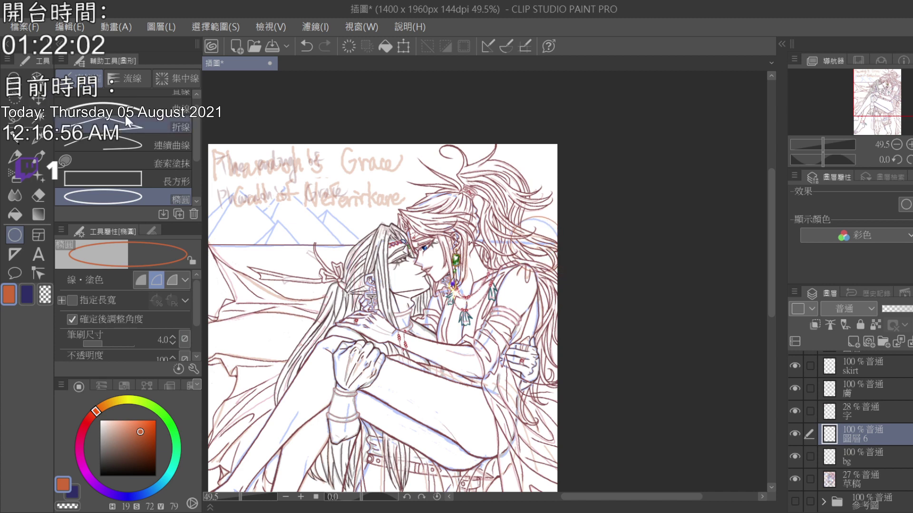
{"action": "left_click", "coordinate": [39, 99]}
{"action": "left_click_drag", "start_coordinate": [547, 237], "coordinate": [547, 226]}
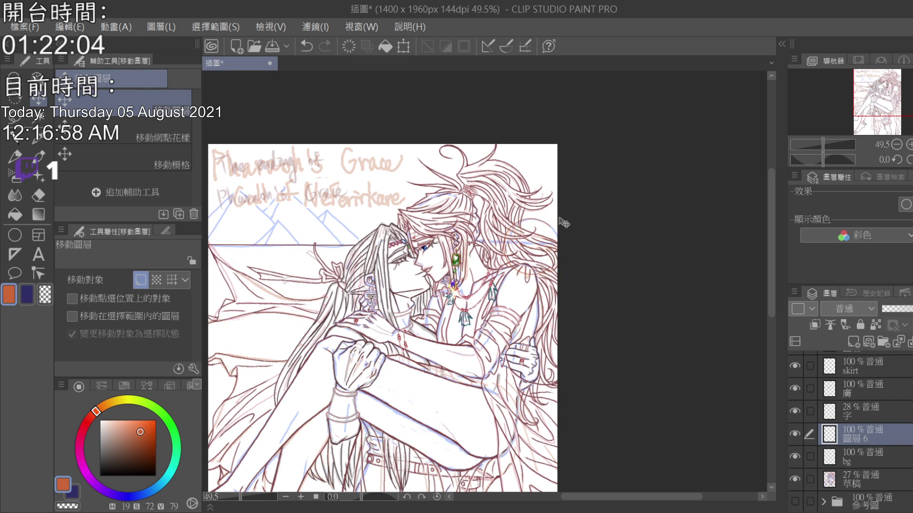
- Undo the last erasure and erase the whole sun ellipse, using the hard eraser at size 18.9
{"action": "left_click", "coordinate": [13, 139]}
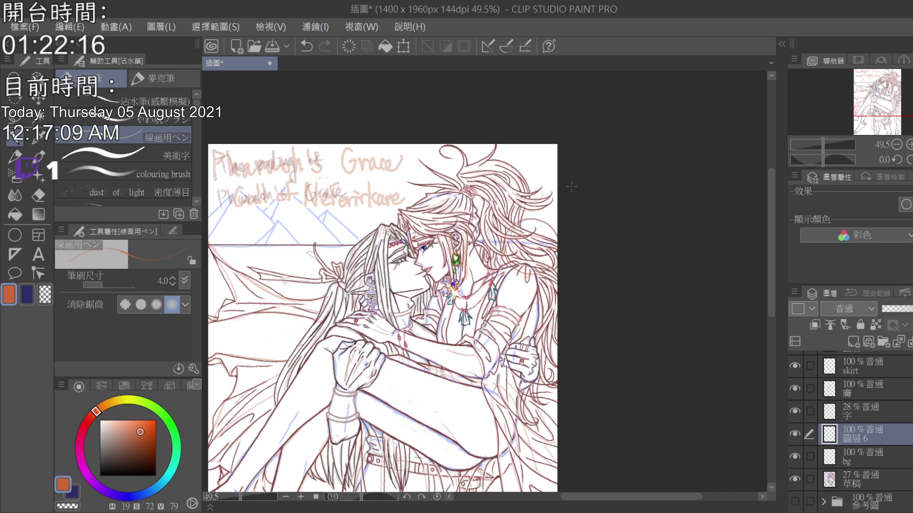
{"action": "left_click", "coordinate": [39, 195]}
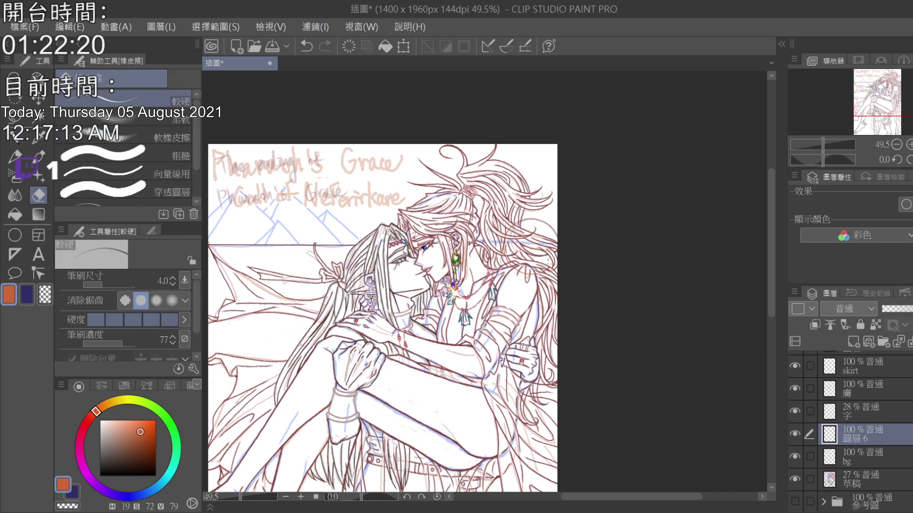
{"action": "scroll", "coordinate": [601, 238], "scroll_direction": "up", "scroll_amount": 6}
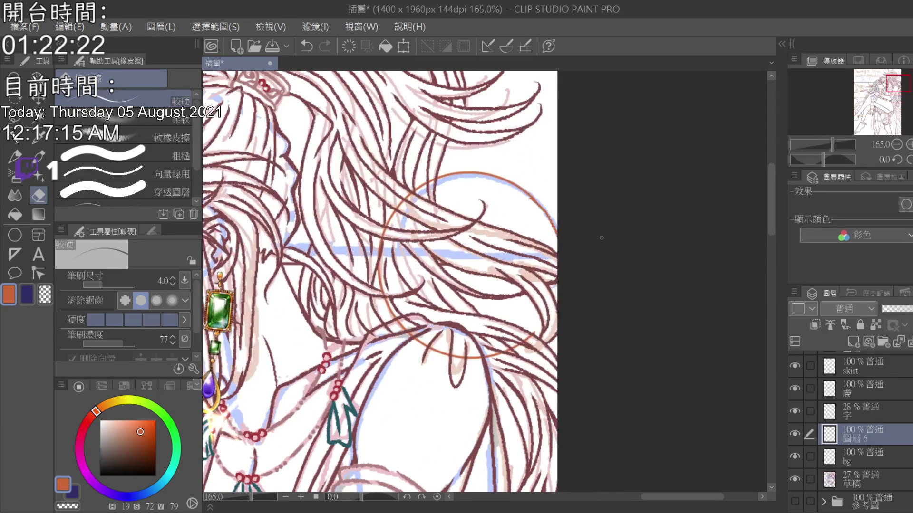
{"action": "left_click", "coordinate": [307, 46]}
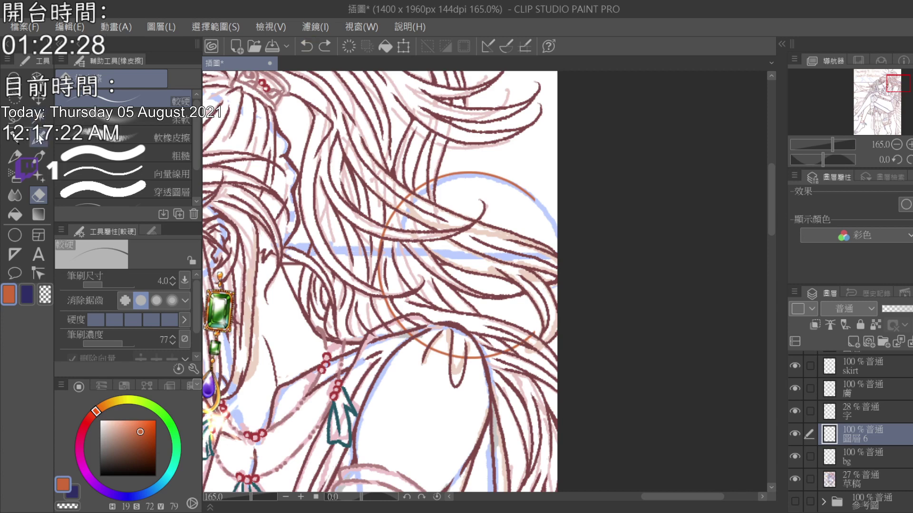
{"action": "left_click", "coordinate": [117, 274]}
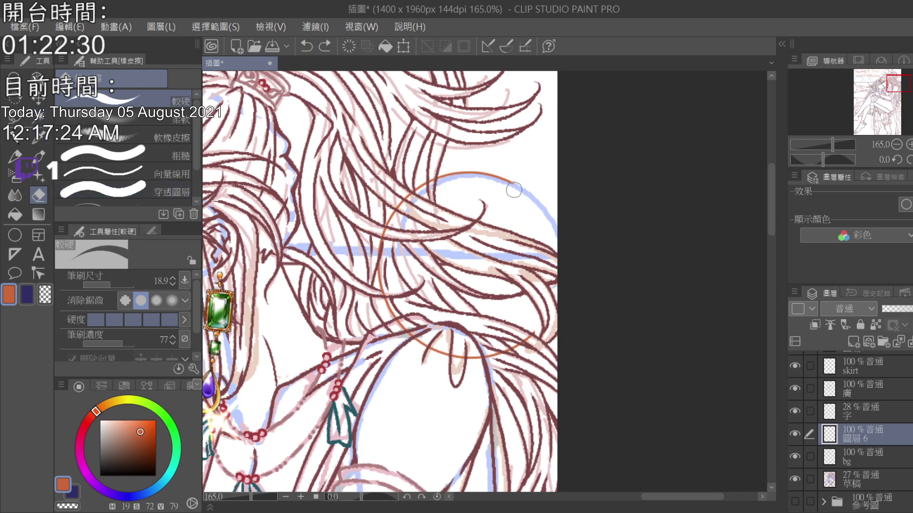
{"action": "mouse_move", "coordinate": [513, 190]}
{"action": "left_mouse_down"}
{"action": "mouse_move", "coordinate": [451, 169]}
{"action": "mouse_move", "coordinate": [404, 209]}
{"action": "mouse_move", "coordinate": [380, 302]}
{"action": "mouse_move", "coordinate": [396, 332]}
{"action": "mouse_move", "coordinate": [419, 347]}
{"action": "mouse_move", "coordinate": [495, 345]}
{"action": "mouse_move", "coordinate": [557, 323]}
{"action": "mouse_move", "coordinate": [492, 351]}
{"action": "left_mouse_up"}
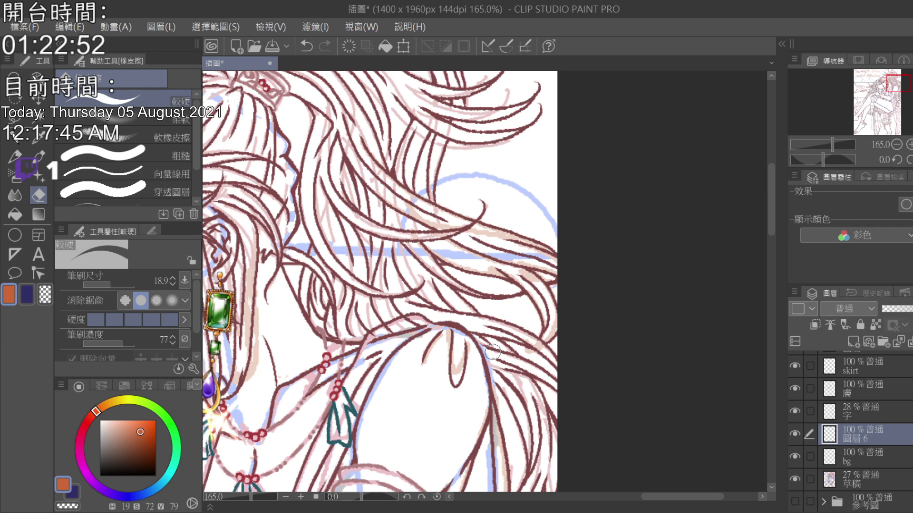
- Draw a larger orange sun ellipse on the new layer and move it to match the sketched sun's upper curve
{"action": "left_click", "coordinate": [14, 234]}
{"action": "left_click_drag", "start_coordinate": [363, 190], "coordinate": [576, 405]}
{"action": "left_click", "coordinate": [575, 404]}
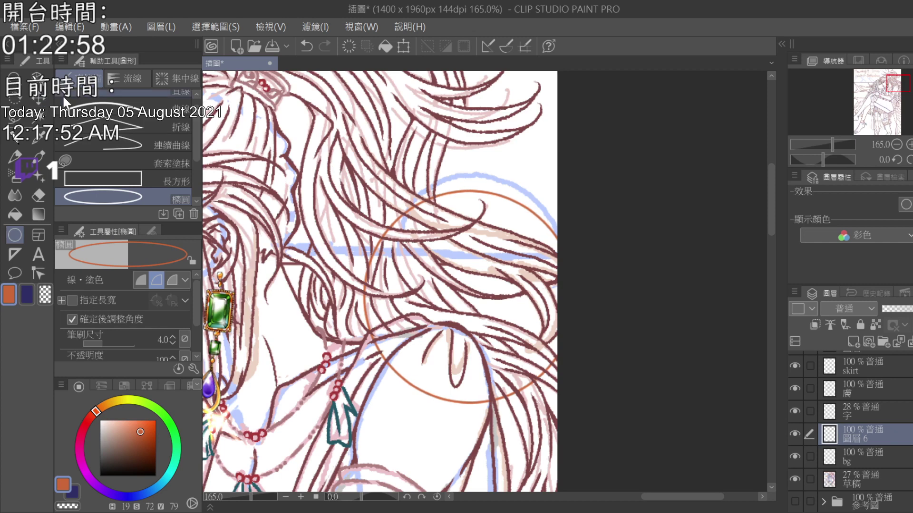
{"action": "left_click", "coordinate": [38, 98]}
{"action": "left_click_drag", "start_coordinate": [527, 212], "coordinate": [556, 176]}
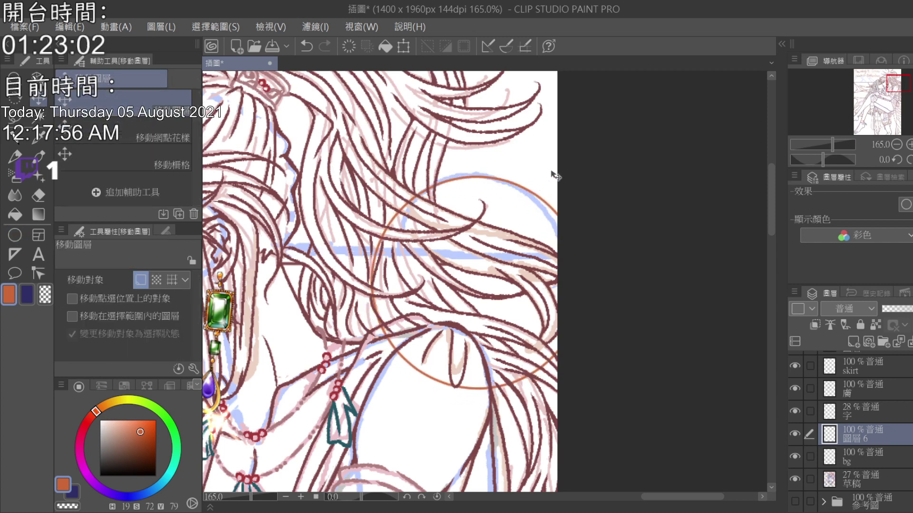
- Erase the parts of the sun circle that cross the hair and shoulder, using the hard eraser at size 7.9
{"action": "left_click", "coordinate": [39, 195]}
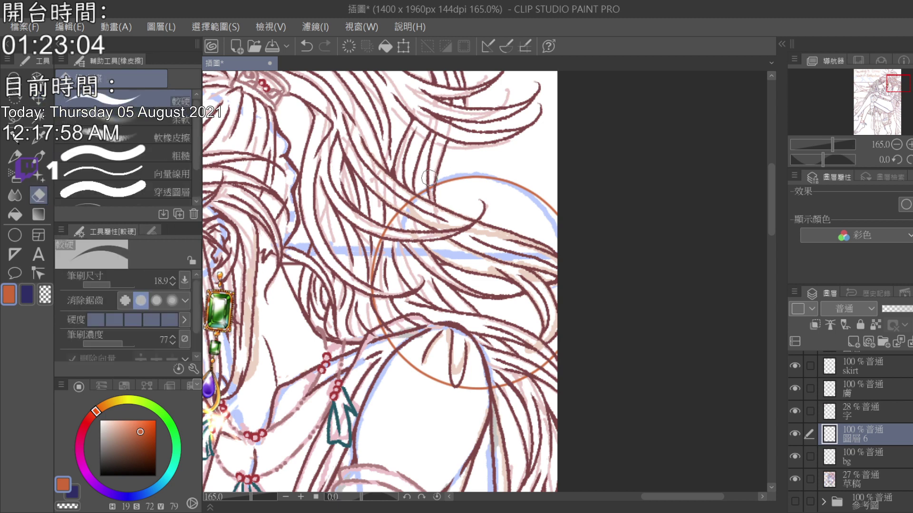
{"action": "left_click", "coordinate": [105, 278]}
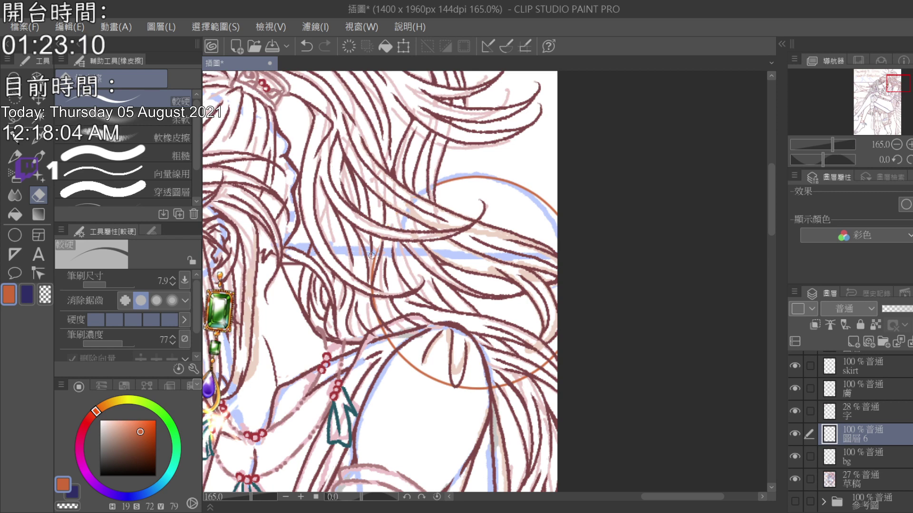
{"action": "mouse_move", "coordinate": [373, 289]}
{"action": "left_mouse_down"}
{"action": "mouse_move", "coordinate": [391, 344]}
{"action": "mouse_move", "coordinate": [430, 381]}
{"action": "mouse_move", "coordinate": [408, 367]}
{"action": "mouse_move", "coordinate": [453, 386]}
{"action": "mouse_move", "coordinate": [518, 378]}
{"action": "mouse_move", "coordinate": [509, 395]}
{"action": "mouse_move", "coordinate": [538, 372]}
{"action": "left_mouse_up"}
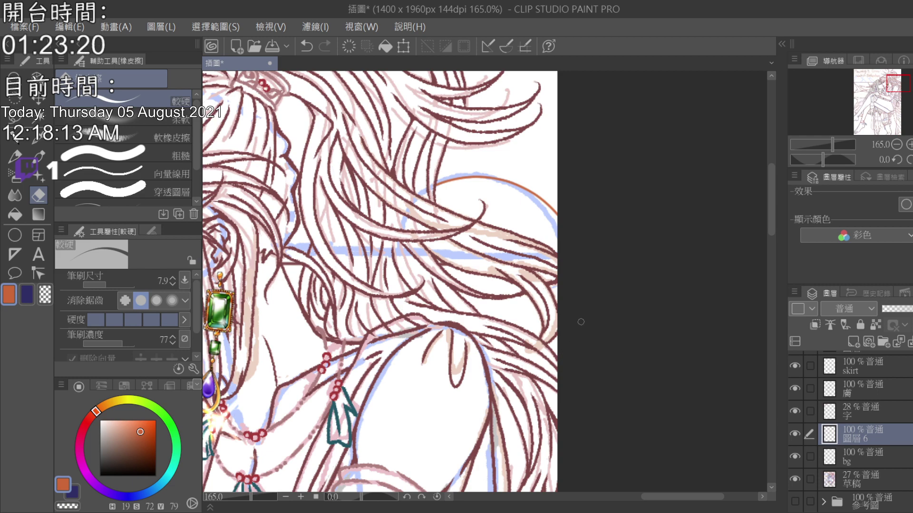
- Rename the sun's layer as sun and add a new layer directly above bg
{"action": "scroll", "coordinate": [581, 322], "scroll_direction": "down", "scroll_amount": 6}
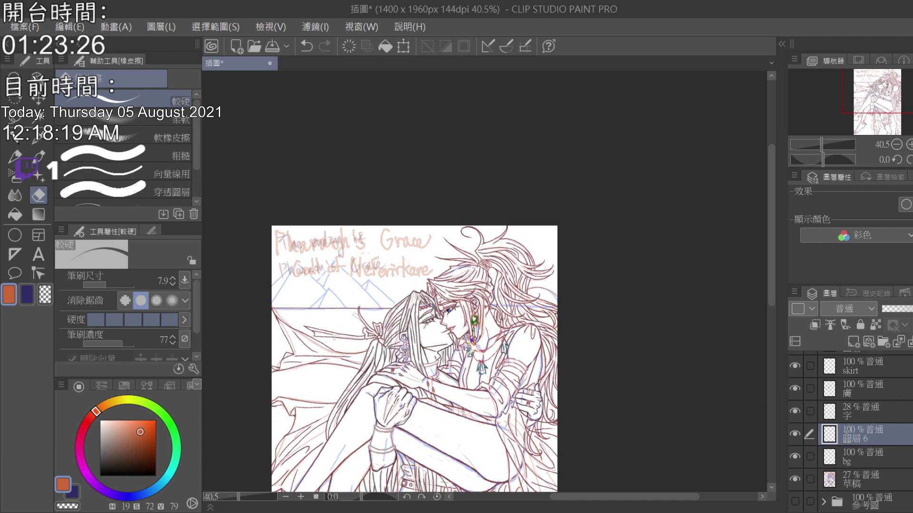
{"action": "type", "text": "sun"}
{"action": "left_click", "coordinate": [838, 448]}
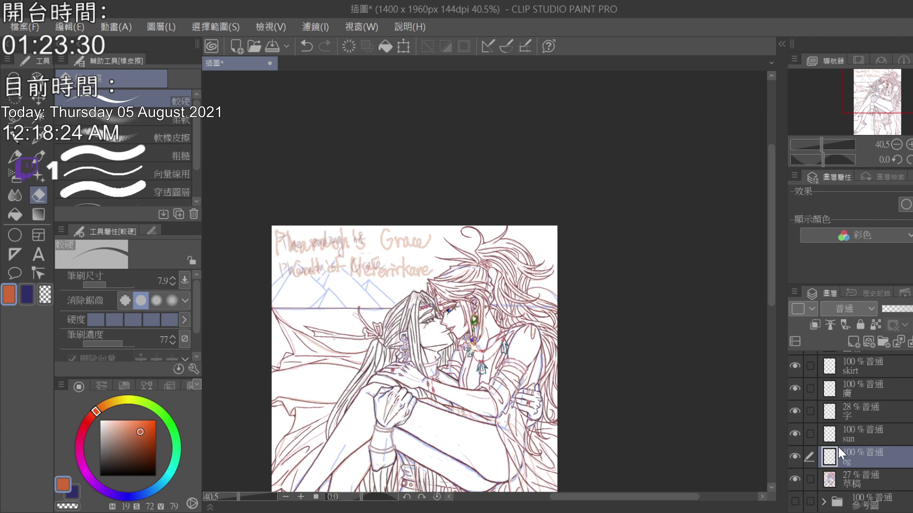
{"action": "left_click", "coordinate": [852, 341]}
- Select the bg layer, set the hard eraser size to 3.0 and sample the dark red colour of the horizon line
{"action": "scroll", "coordinate": [433, 292], "scroll_direction": "up", "scroll_amount": 4}
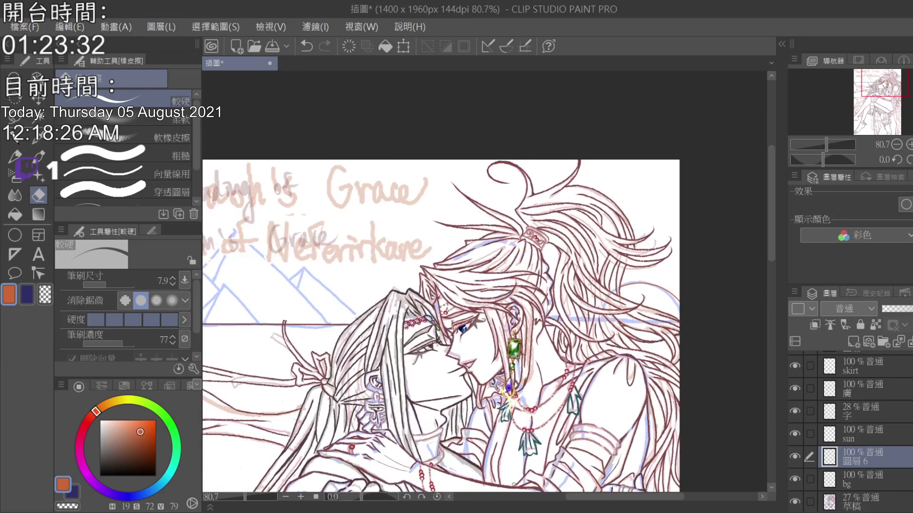
{"action": "left_click_drag", "start_coordinate": [561, 494], "coordinate": [538, 497]}
{"action": "scroll", "coordinate": [380, 285], "scroll_direction": "up", "scroll_amount": 3}
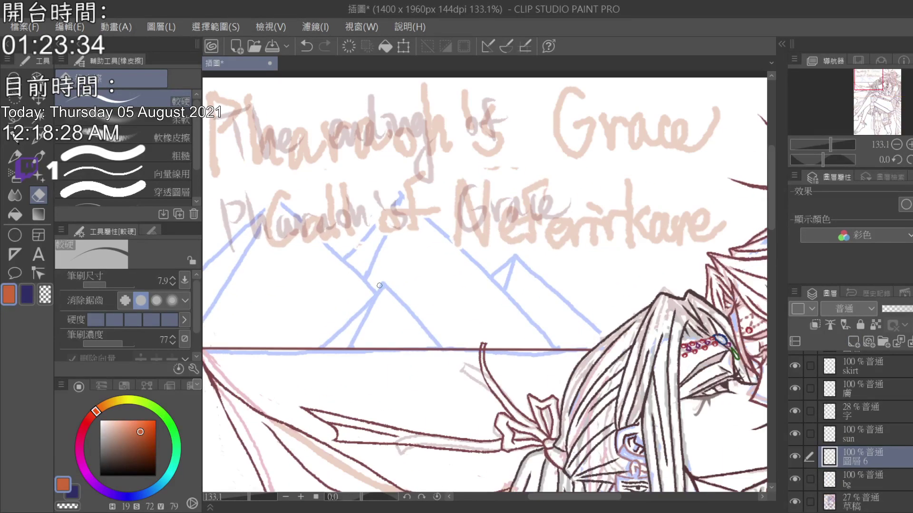
{"action": "left_click", "coordinate": [839, 479]}
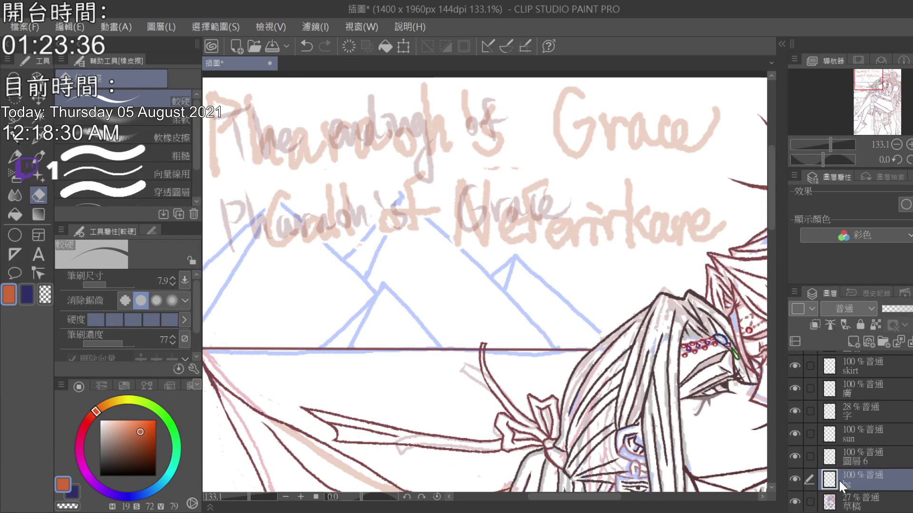
{"action": "left_click", "coordinate": [99, 284]}
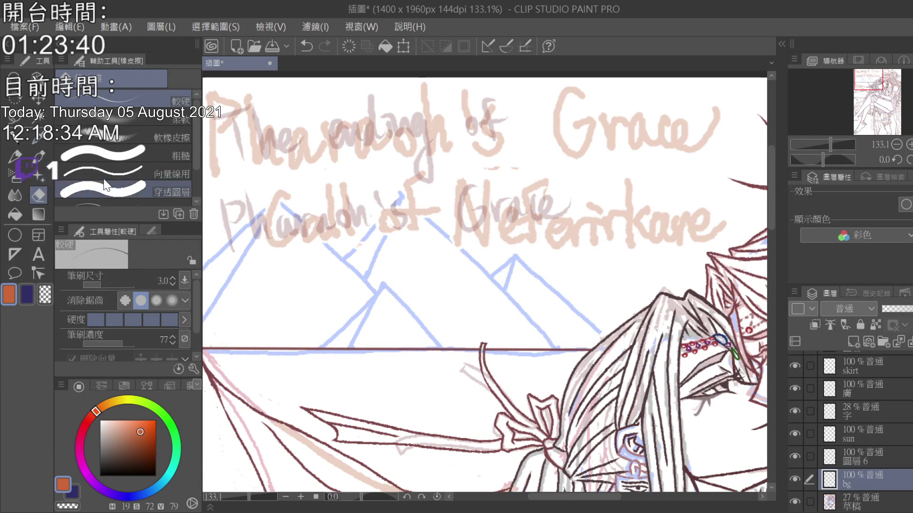
{"action": "key", "text": "i"}
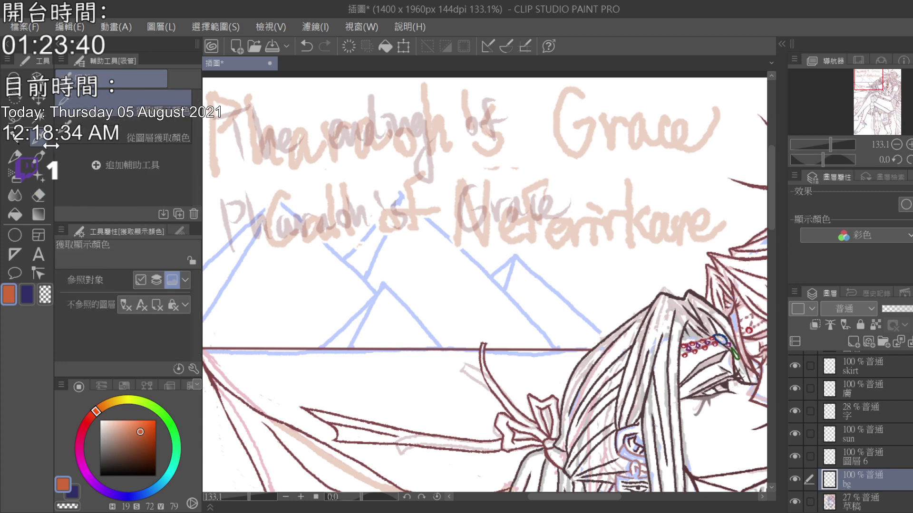
{"action": "left_click", "coordinate": [472, 351]}
- Draw the short left slope of the small far-right pyramid along the sketch, using the polyline tool at size 3.0
{"action": "left_click", "coordinate": [15, 235]}
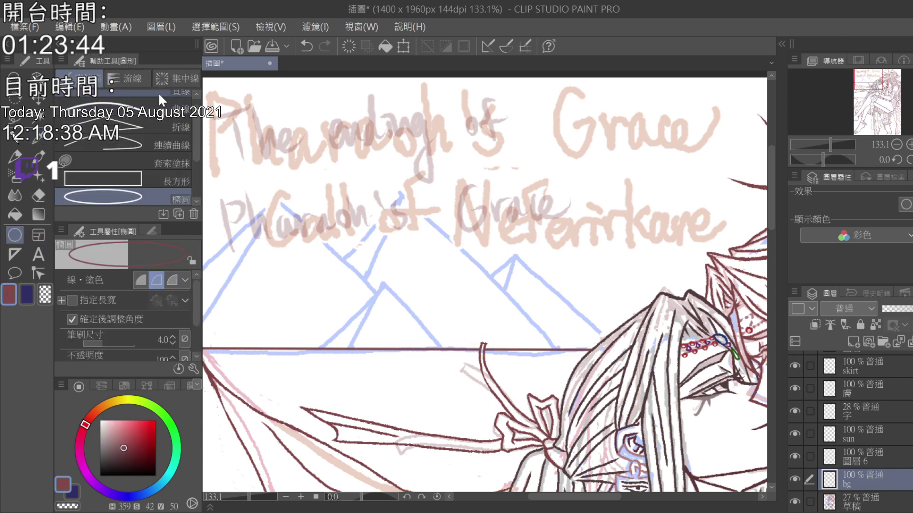
{"action": "left_click", "coordinate": [172, 120]}
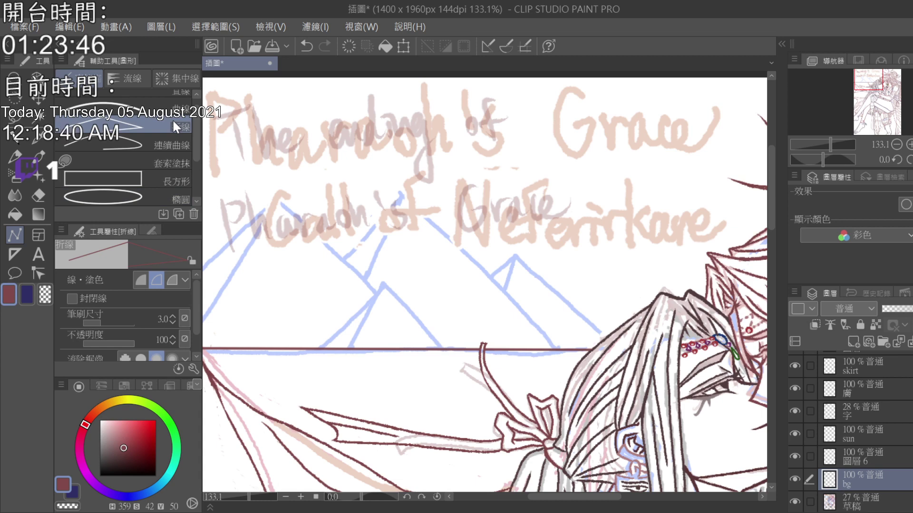
{"action": "left_click", "coordinate": [515, 255]}
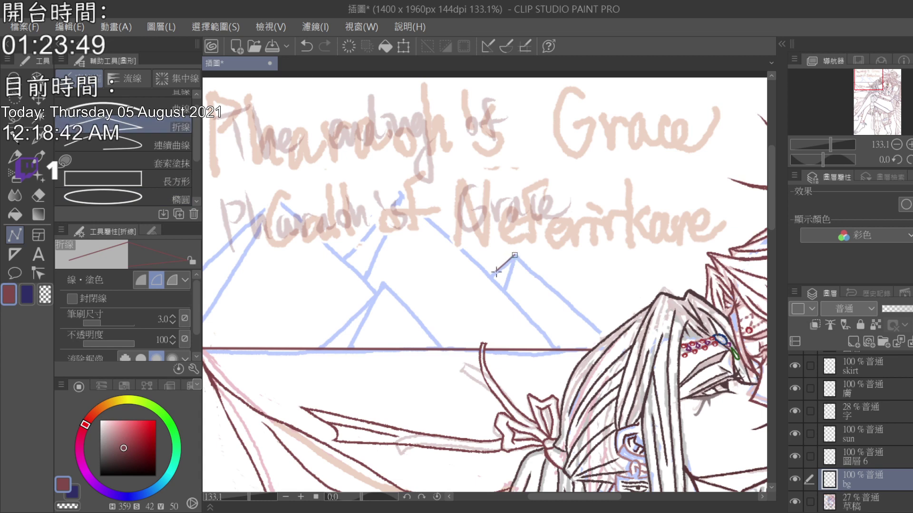
{"action": "left_click", "coordinate": [491, 276]}
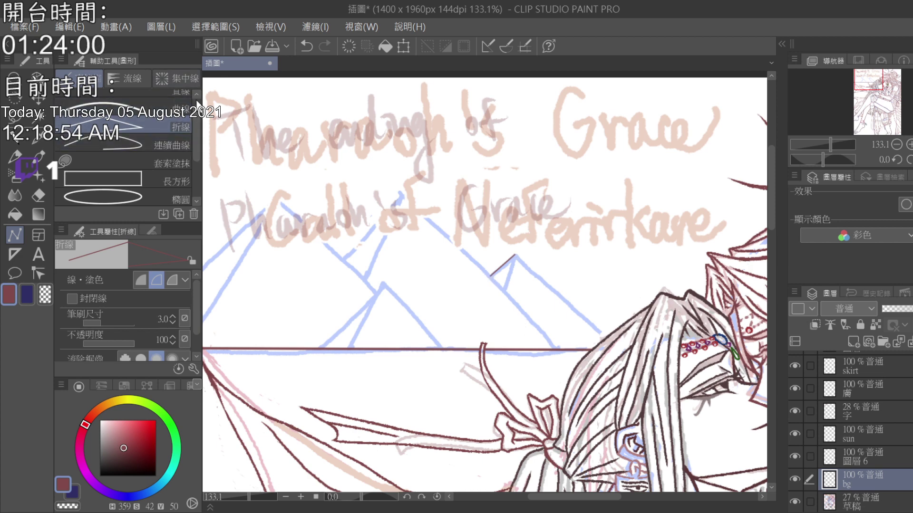
- Draw the small far-right pyramid's long right slope and inner ridge with the straight line tool at size 4.0
{"action": "scroll", "coordinate": [197, 102], "scroll_direction": "up", "scroll_amount": 1}
{"action": "left_click", "coordinate": [171, 101]}
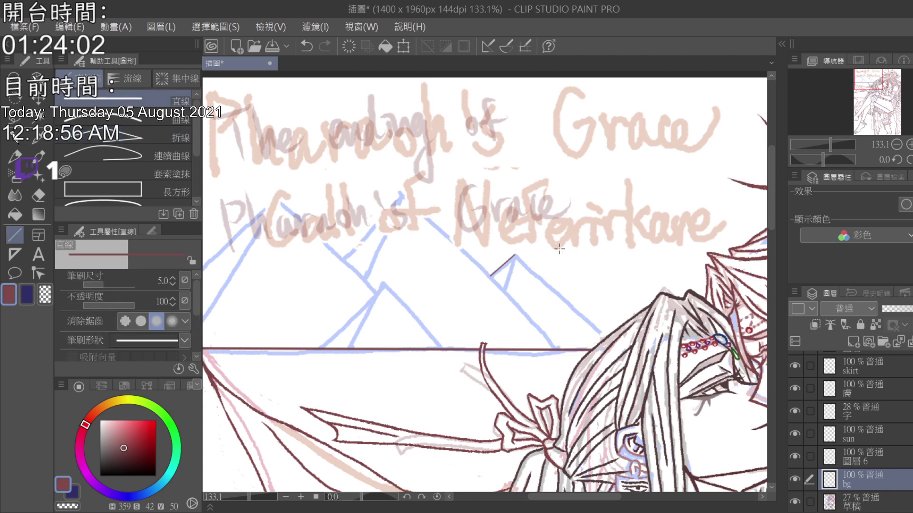
{"action": "left_click", "coordinate": [173, 284]}
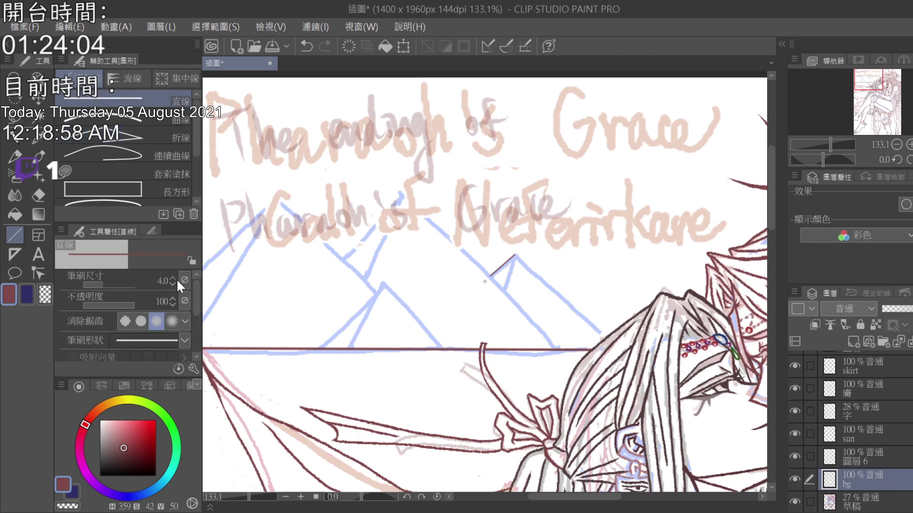
{"action": "left_click_drag", "start_coordinate": [514, 255], "coordinate": [607, 338]}
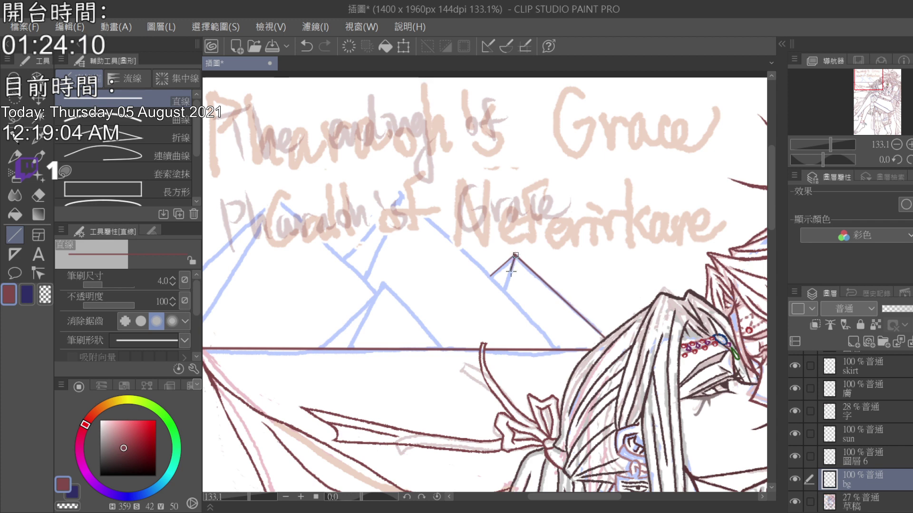
{"action": "left_click", "coordinate": [306, 47]}
{"action": "left_click_drag", "start_coordinate": [511, 254], "coordinate": [507, 288]}
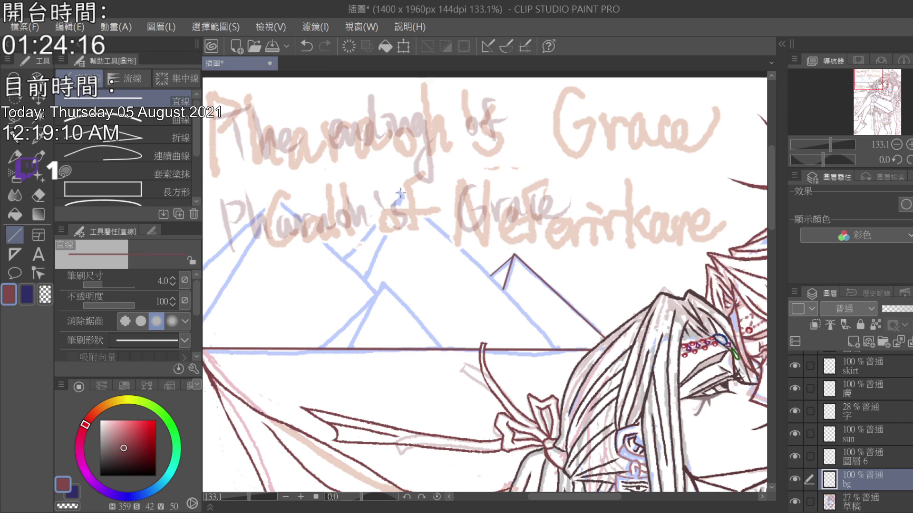
- Draw a straight line from the tall pyramid's peak down its right slope to the horizon
{"action": "left_click_drag", "start_coordinate": [401, 195], "coordinate": [562, 351]}
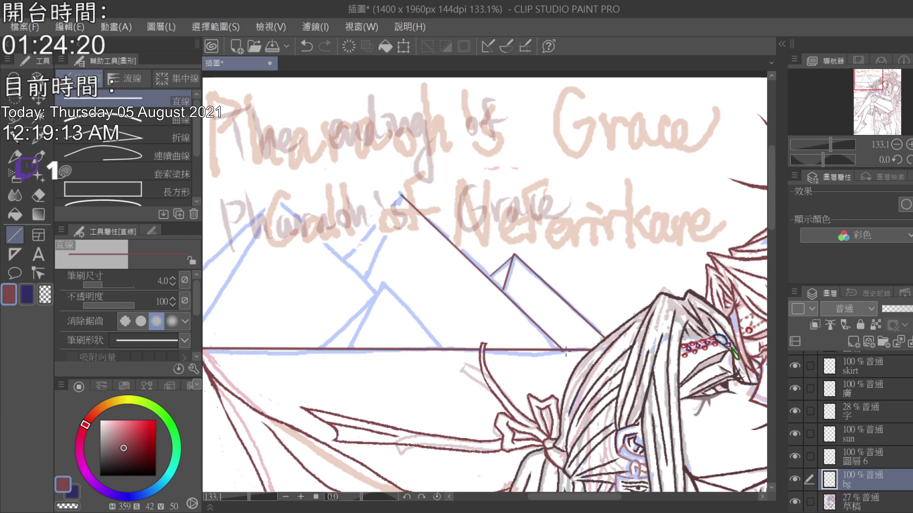
{"action": "left_click", "coordinate": [24, 134]}
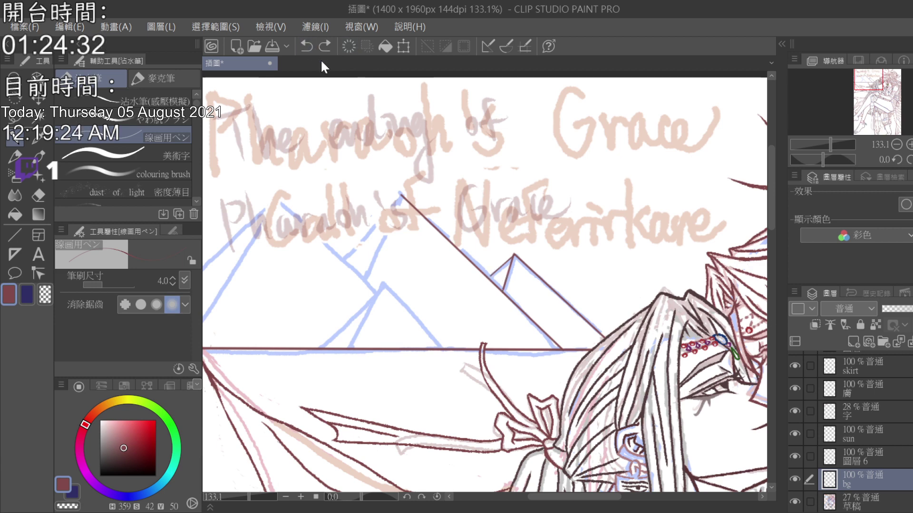
{"action": "left_click", "coordinate": [494, 271]}
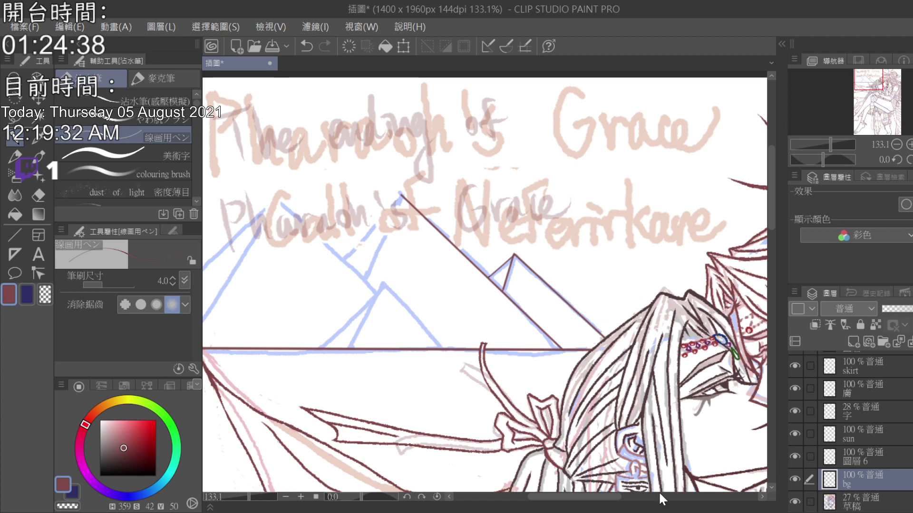
- Lasso the finished pyramid lines above the horizon on the bg layer
{"action": "left_click_drag", "start_coordinate": [614, 499], "coordinate": [597, 498]}
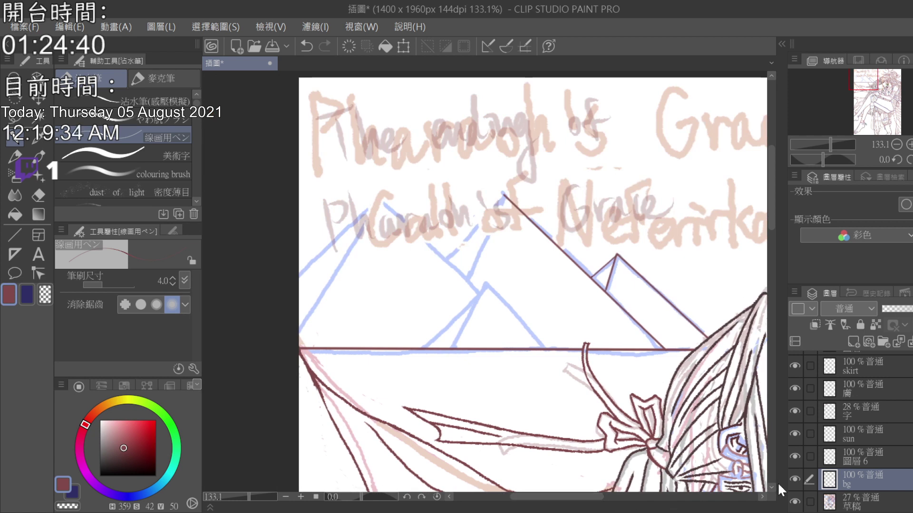
{"action": "left_click", "coordinate": [793, 478]}
{"action": "left_click", "coordinate": [794, 478]}
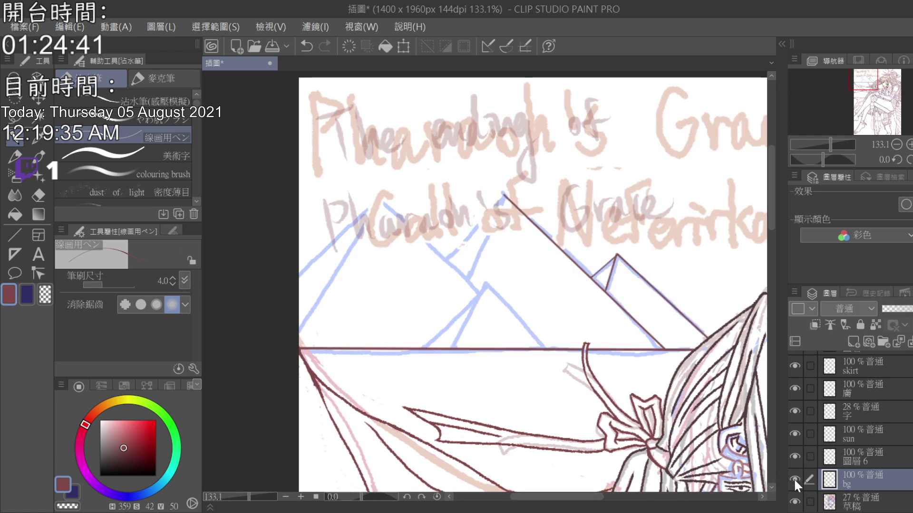
{"action": "left_click", "coordinate": [874, 458]}
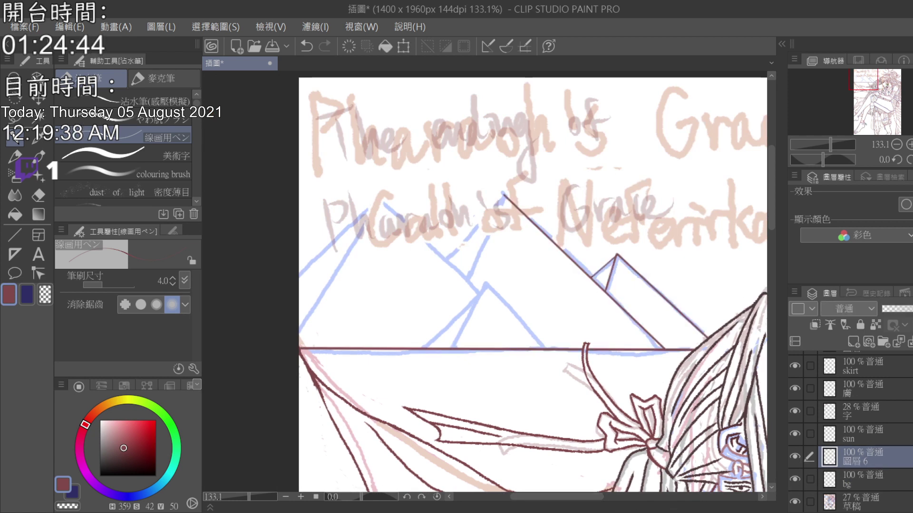
{"action": "left_click", "coordinate": [879, 488]}
{"action": "key", "text": "m"}
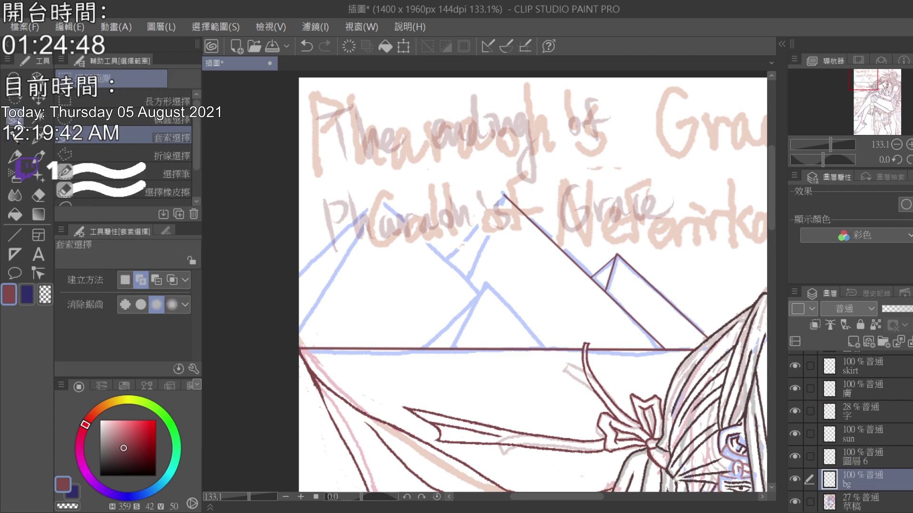
{"action": "mouse_move", "coordinate": [480, 201]}
{"action": "left_mouse_down"}
{"action": "mouse_move", "coordinate": [538, 153]}
{"action": "mouse_move", "coordinate": [718, 242]}
{"action": "mouse_move", "coordinate": [718, 340]}
{"action": "mouse_move", "coordinate": [665, 346]}
{"action": "mouse_move", "coordinate": [546, 298]}
{"action": "mouse_move", "coordinate": [486, 195]}
{"action": "left_mouse_up"}
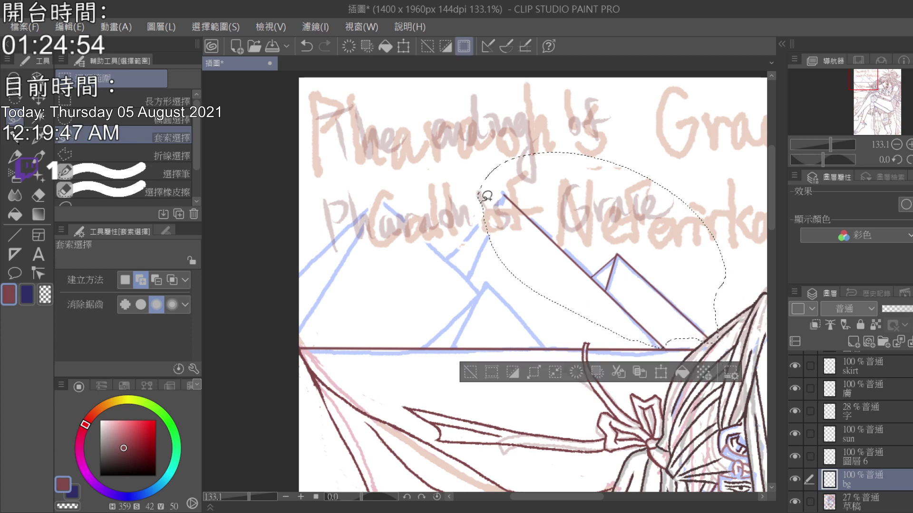
- Copy the selected pyramid lines onto their own layer and merge the empty 圖層 6 layer down into it
{"action": "key", "text": "Delete"}
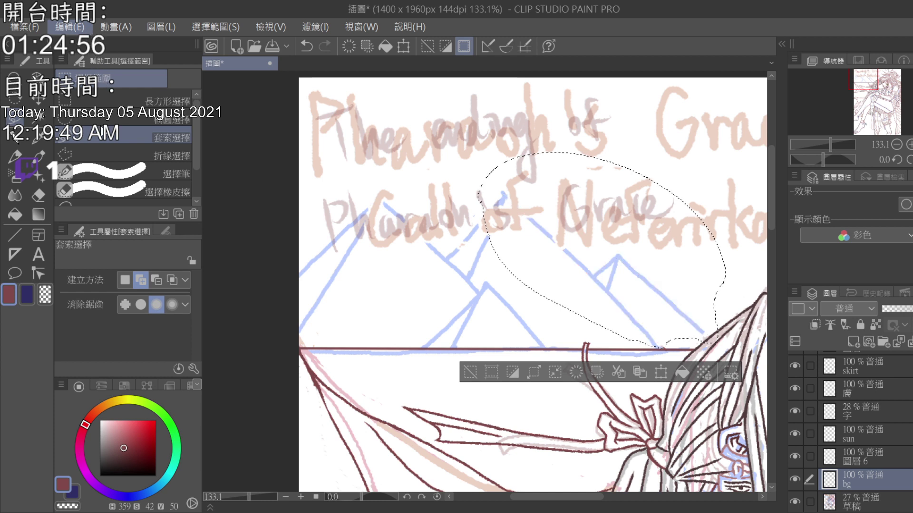
{"action": "key", "text": "ctrl+z"}
{"action": "key", "text": "ctrl+c"}
{"action": "key", "text": "ctrl+v"}
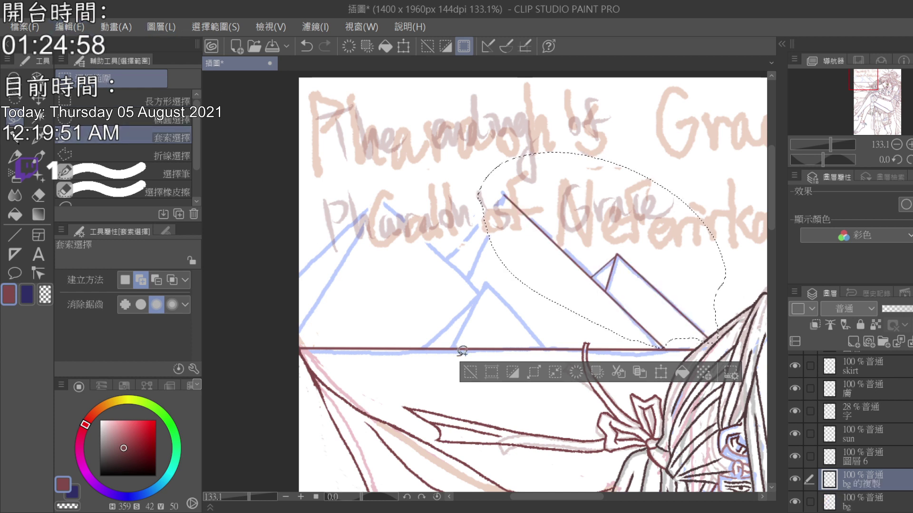
{"action": "left_click", "coordinate": [470, 372]}
{"action": "left_click", "coordinate": [855, 457]}
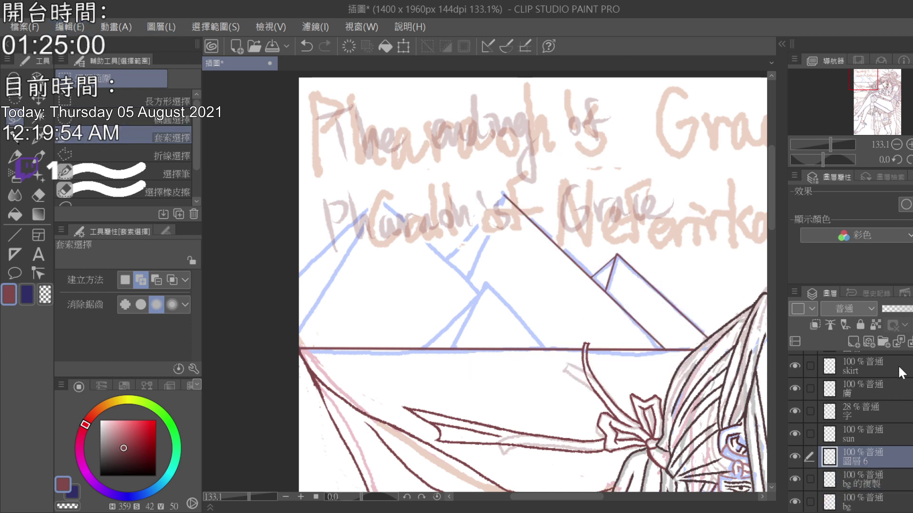
{"action": "key", "text": "ctrl+e"}
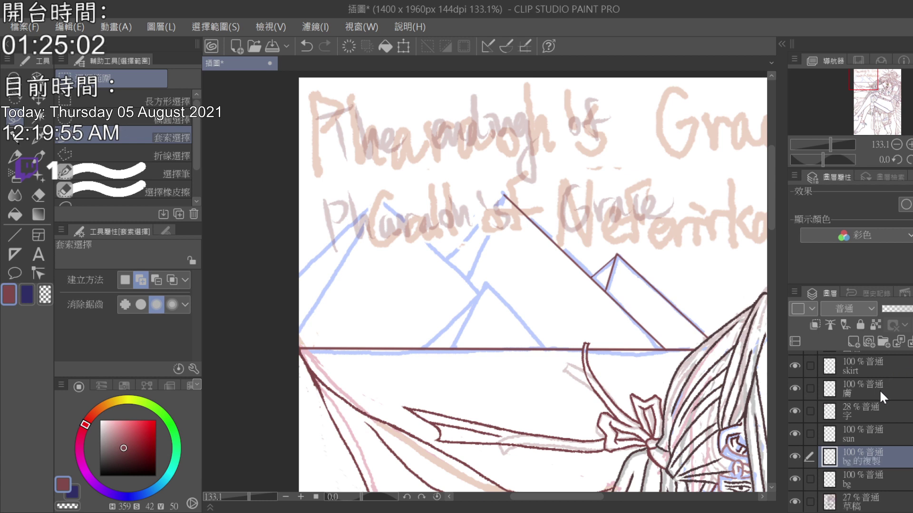
- Draw the outer slopes of the left pyramid and the small front pyramid with size 4.0 straight lines
{"action": "left_click", "coordinate": [15, 233]}
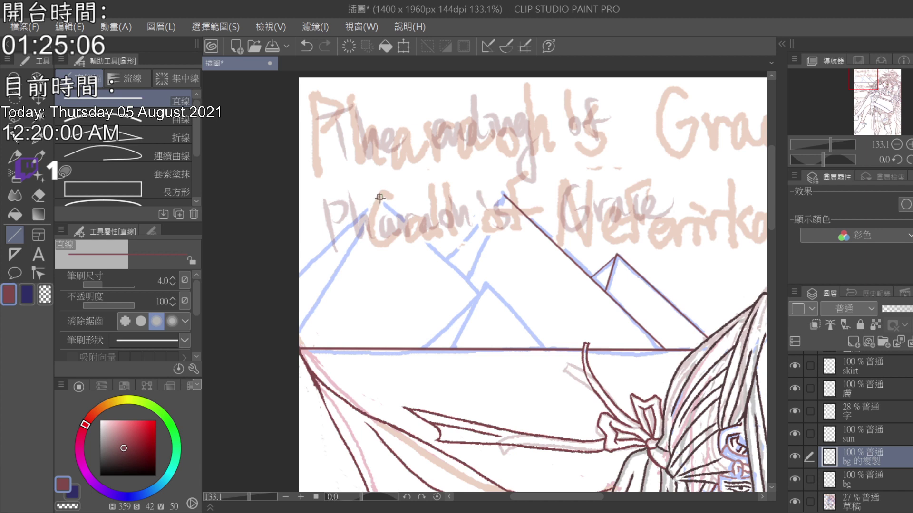
{"action": "left_click_drag", "start_coordinate": [380, 197], "coordinate": [285, 291]}
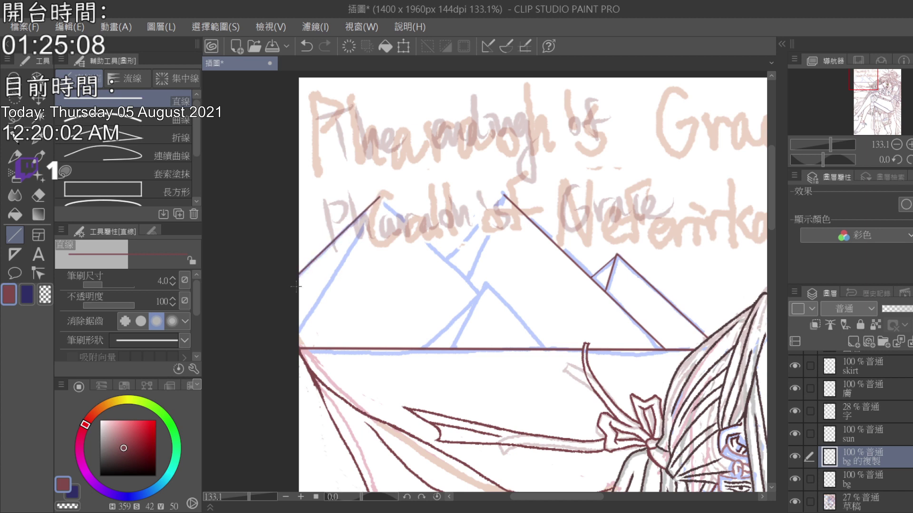
{"action": "left_click_drag", "start_coordinate": [379, 197], "coordinate": [427, 348]}
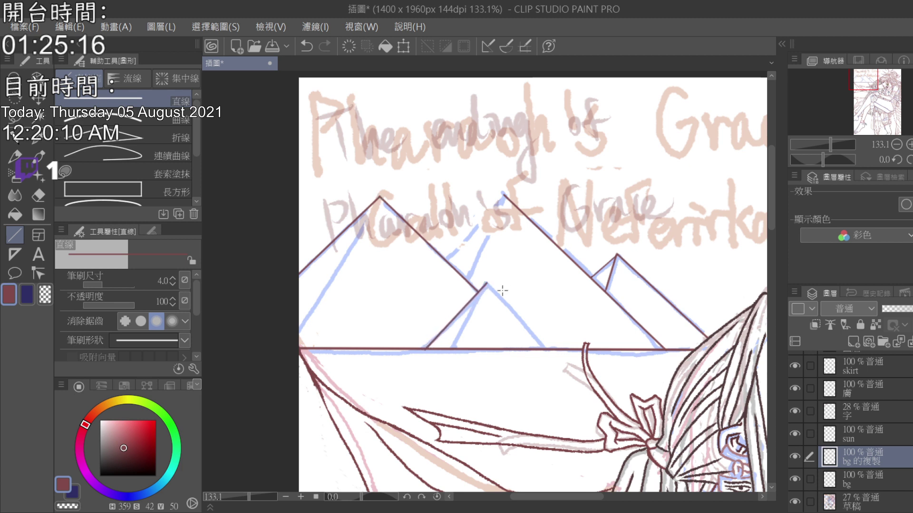
{"action": "left_click_drag", "start_coordinate": [487, 283], "coordinate": [548, 349]}
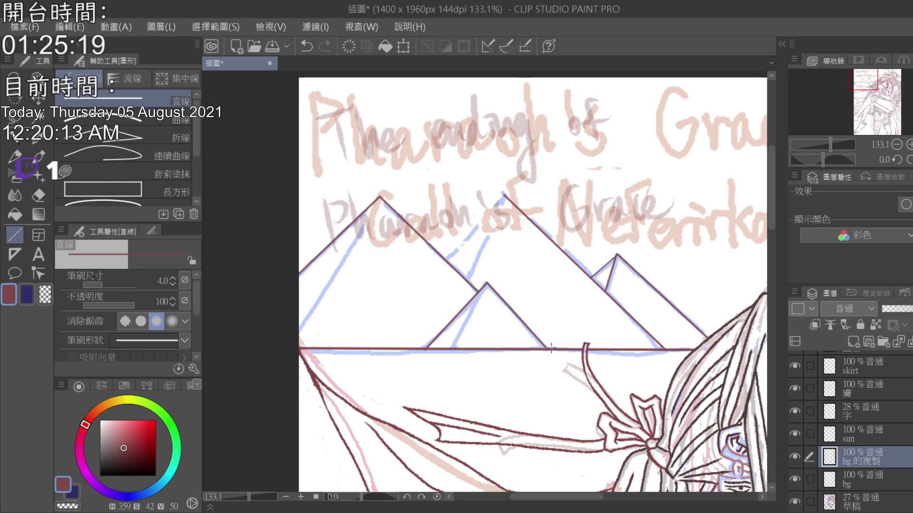
{"action": "left_click", "coordinate": [39, 195]}
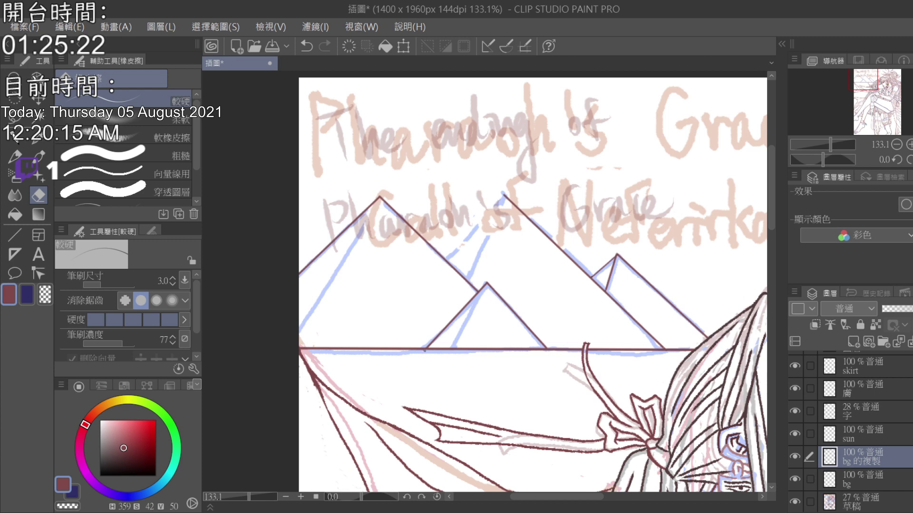
{"action": "left_click", "coordinate": [18, 141]}
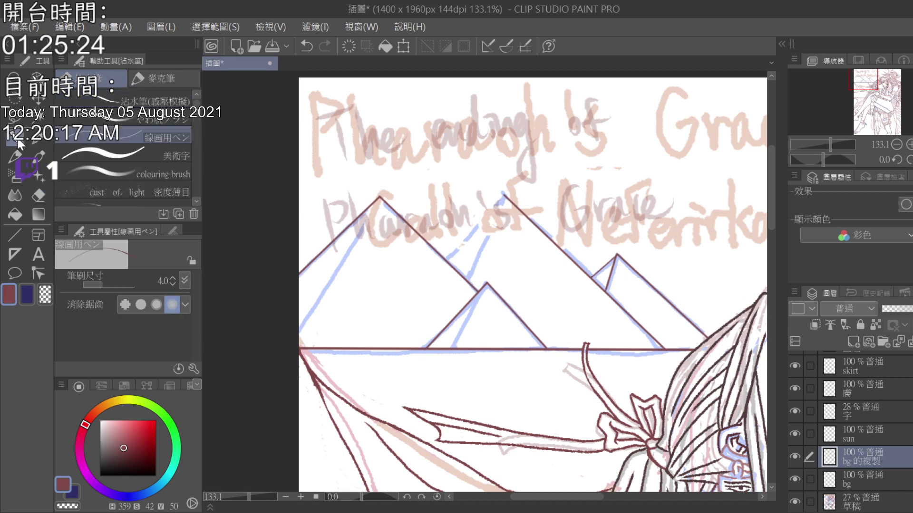
- Draw the inner ridge lines of the left pyramid and the small front pyramid with straight lines
{"action": "left_click", "coordinate": [19, 235]}
{"action": "left_click_drag", "start_coordinate": [380, 196], "coordinate": [290, 348]}
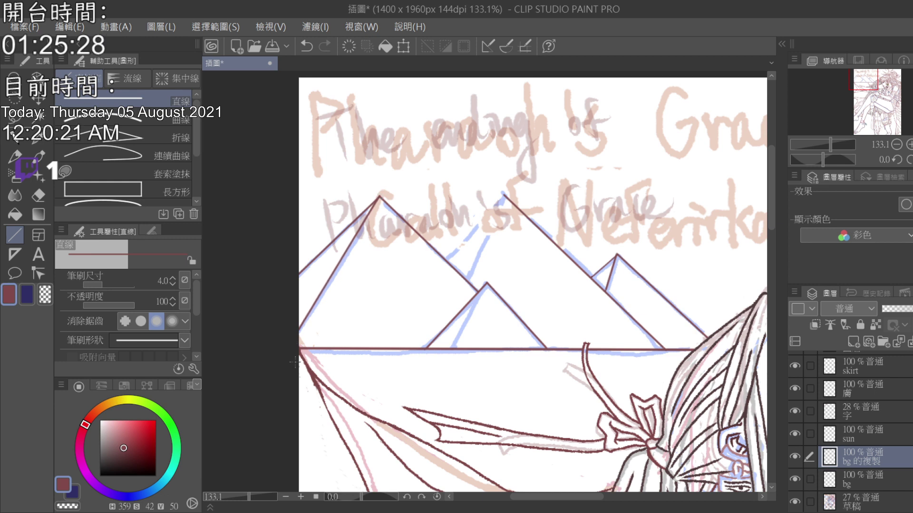
{"action": "left_click_drag", "start_coordinate": [485, 283], "coordinate": [453, 351]}
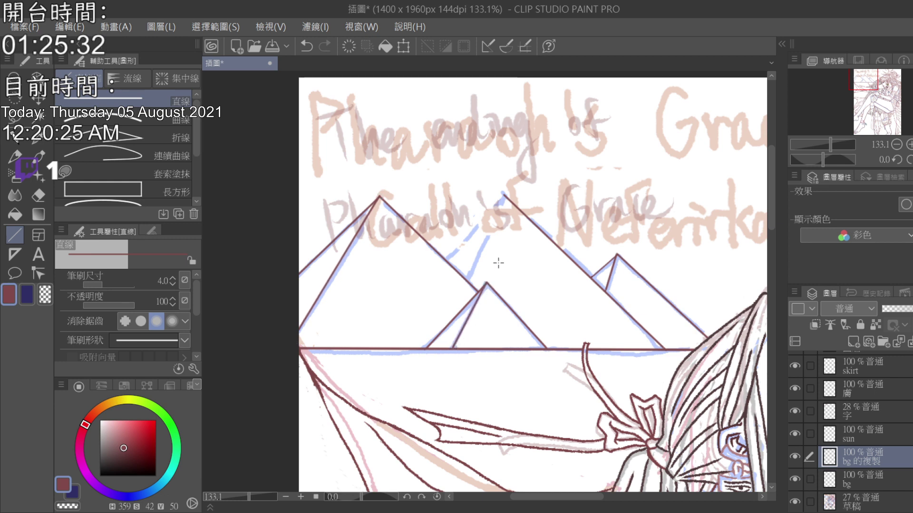
- Draw the tall pyramid's left slope and inner ridge as straight lines ending at the left pyramid's slope
{"action": "left_click_drag", "start_coordinate": [503, 194], "coordinate": [448, 260]}
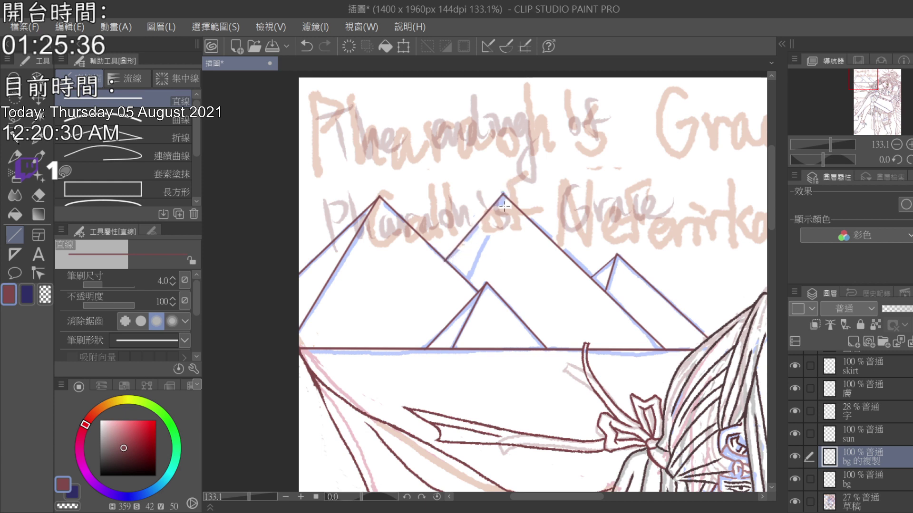
{"action": "left_click_drag", "start_coordinate": [503, 192], "coordinate": [495, 219]}
{"action": "left_click_drag", "start_coordinate": [470, 275], "coordinate": [467, 282]}
{"action": "left_click", "coordinate": [40, 195]}
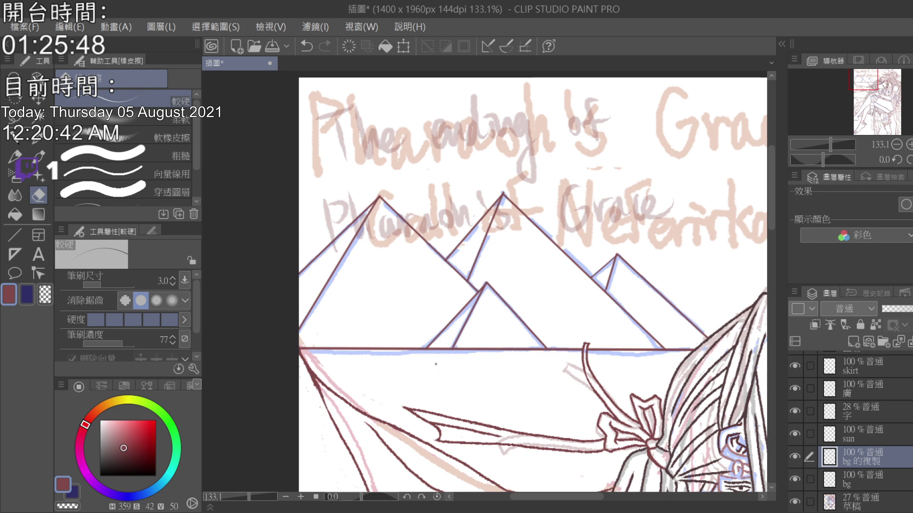
- Redraw the small far-right pyramid's short left slope with a size 4.0 straight line and switch to the hard eraser at size 3.0
{"action": "left_click", "coordinate": [21, 232]}
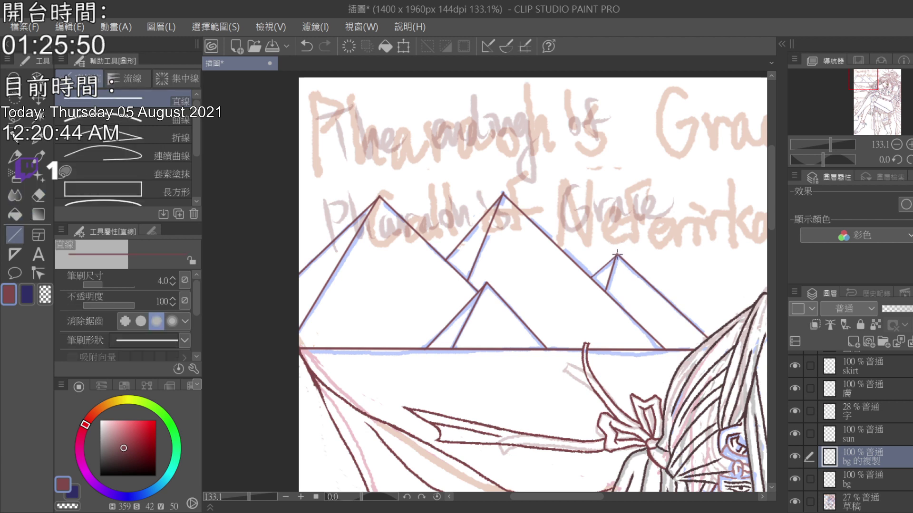
{"action": "left_click_drag", "start_coordinate": [616, 253], "coordinate": [593, 277]}
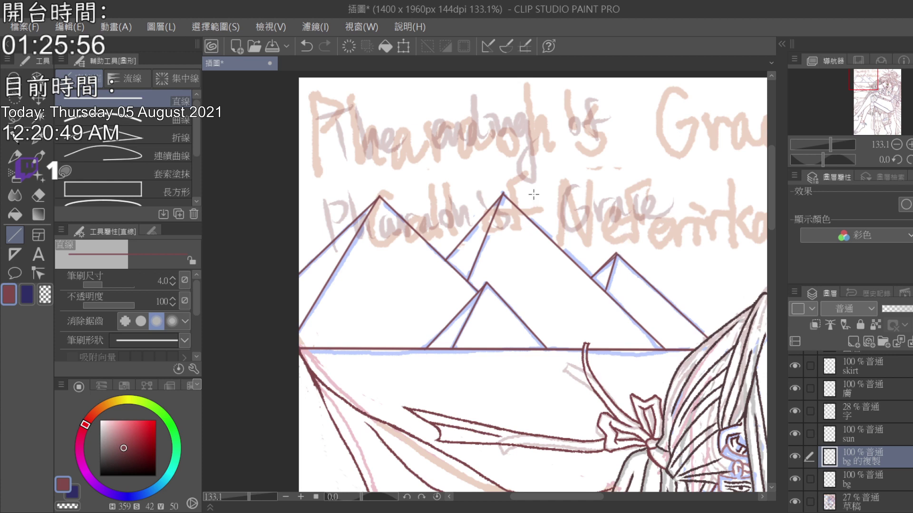
{"action": "left_click", "coordinate": [40, 196]}
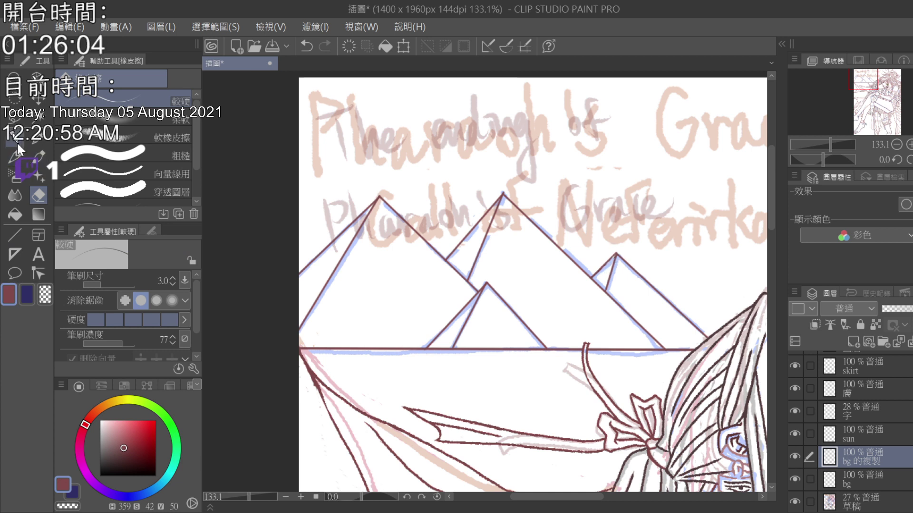
{"action": "left_click", "coordinate": [18, 231]}
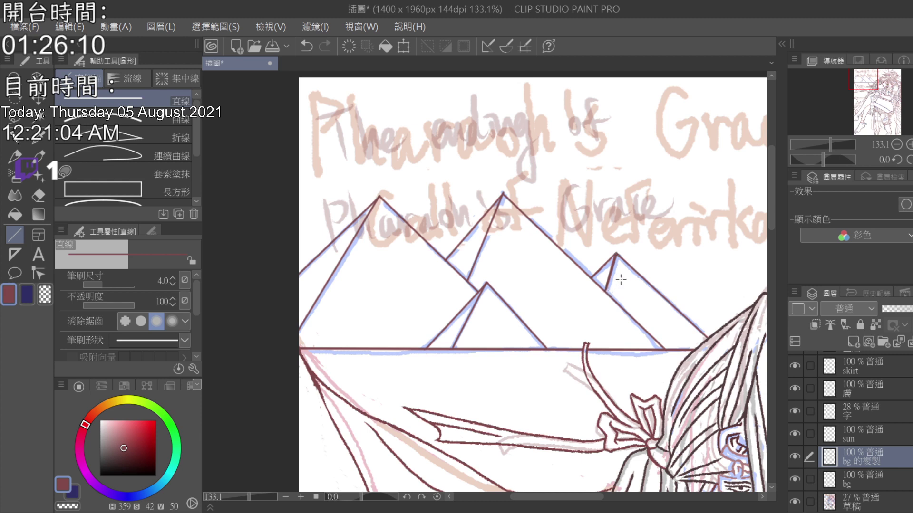
{"action": "left_click", "coordinate": [40, 198]}
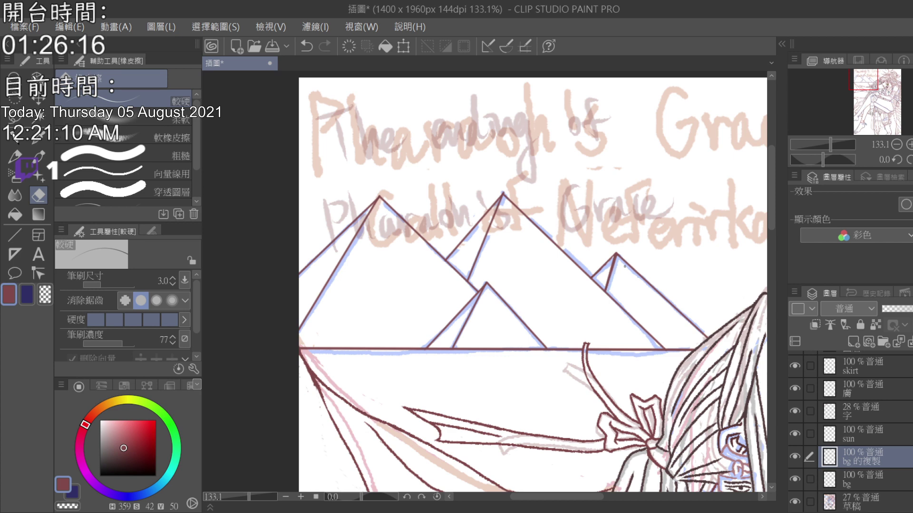
- Move the 字 lettering layer directly above the 草稿 layer and hide both of them
{"action": "scroll", "coordinate": [622, 264], "scroll_direction": "down", "scroll_amount": 2}
{"action": "scroll", "coordinate": [616, 264], "scroll_direction": "up", "scroll_amount": 2}
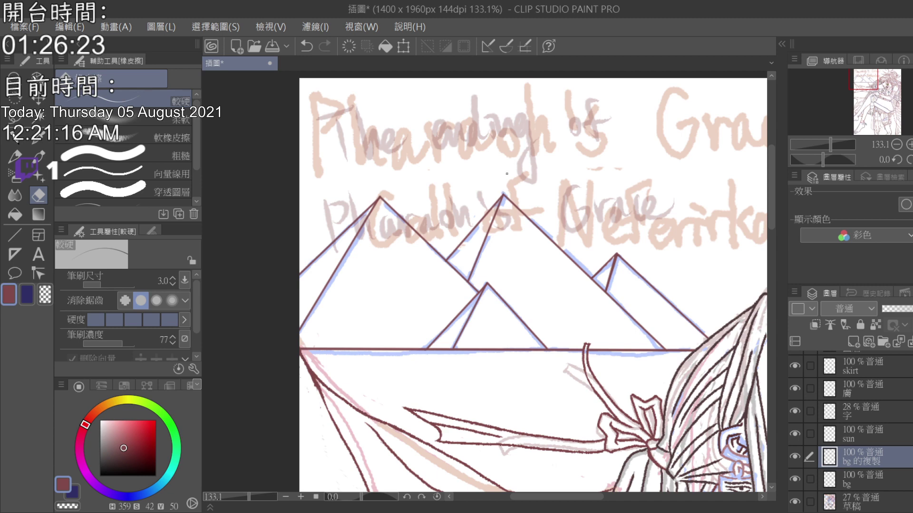
{"action": "scroll", "coordinate": [506, 174], "scroll_direction": "down", "scroll_amount": 5}
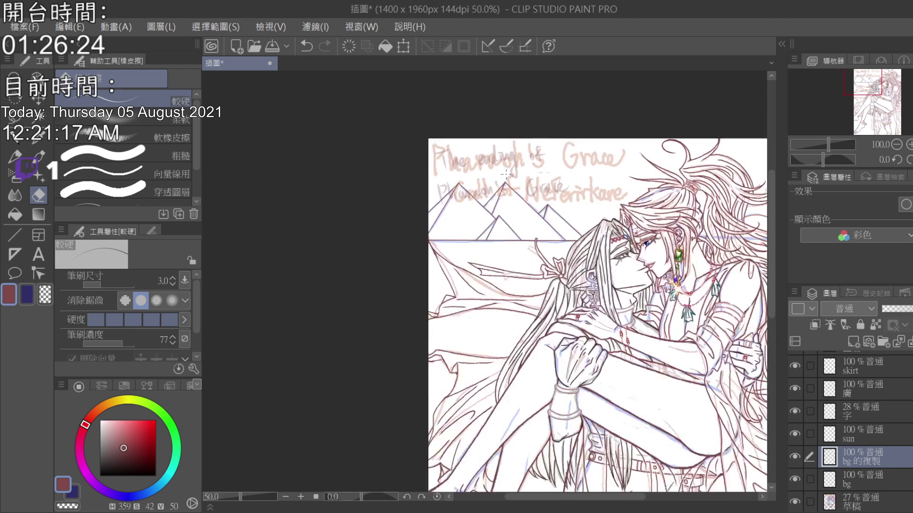
{"action": "scroll", "coordinate": [875, 456], "scroll_direction": "down", "scroll_amount": 2}
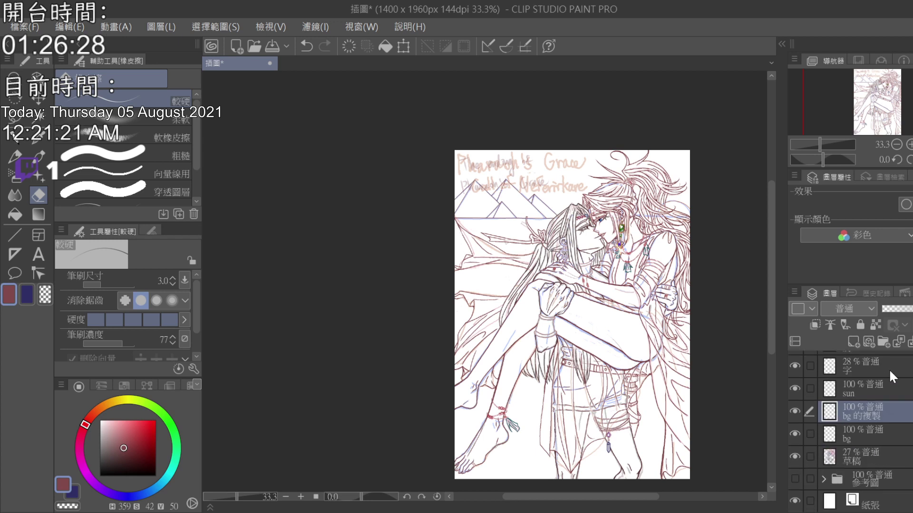
{"action": "left_click_drag", "start_coordinate": [889, 369], "coordinate": [865, 449]}
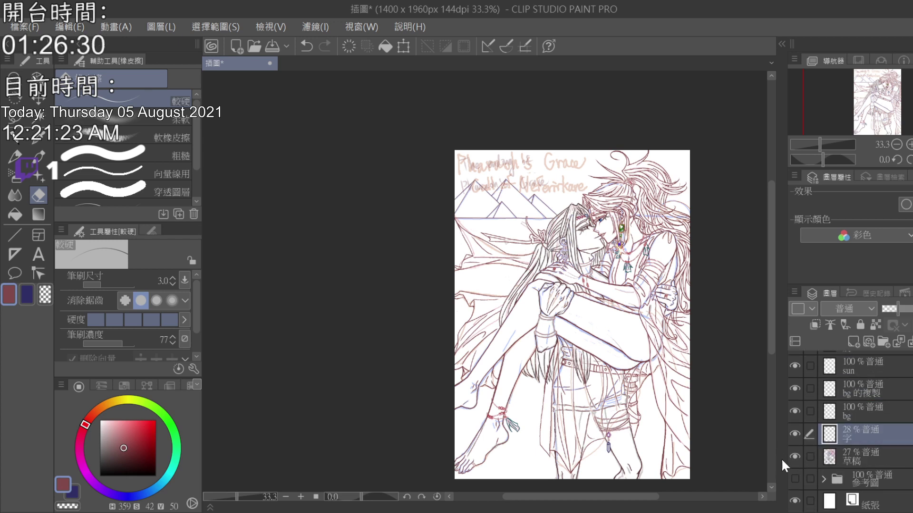
{"action": "left_click", "coordinate": [793, 457]}
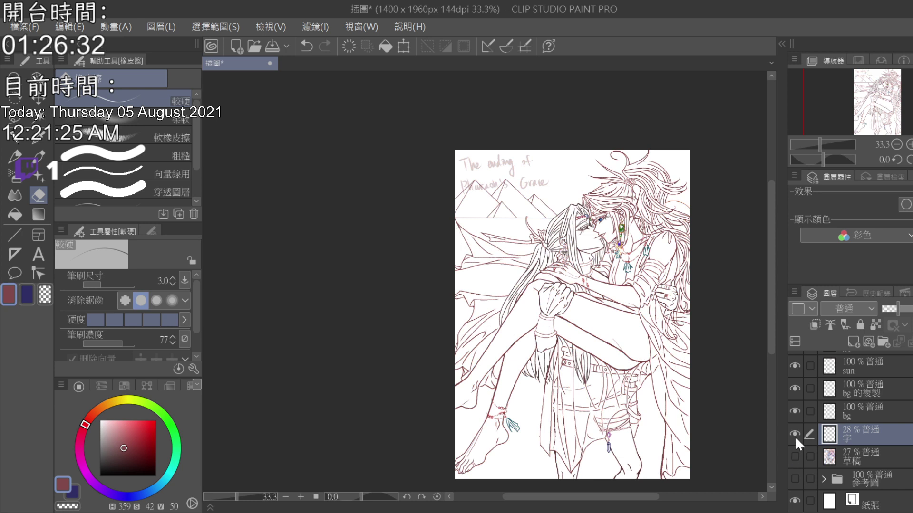
{"action": "left_click", "coordinate": [791, 434]}
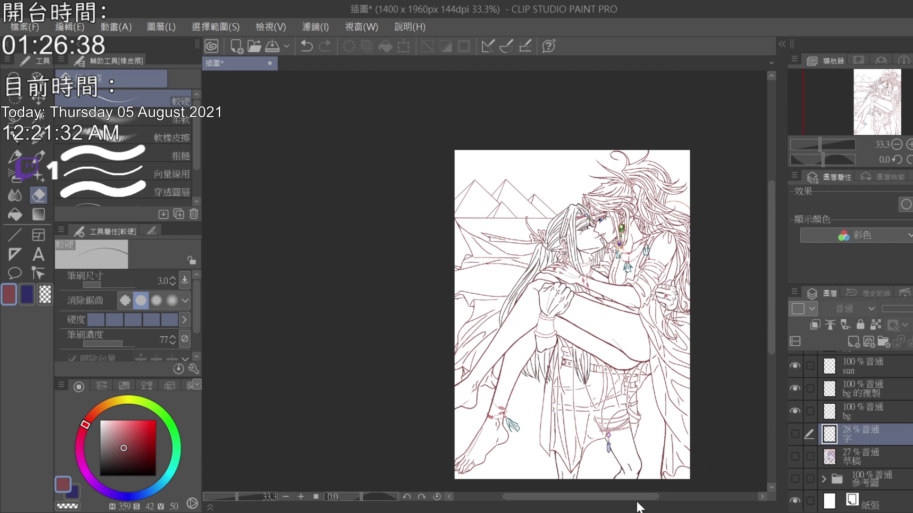
- Make the 膚 layer active and set the hard eraser to size 4.0 for correcting the standing figure's leg
{"action": "left_click_drag", "start_coordinate": [637, 497], "coordinate": [658, 497]}
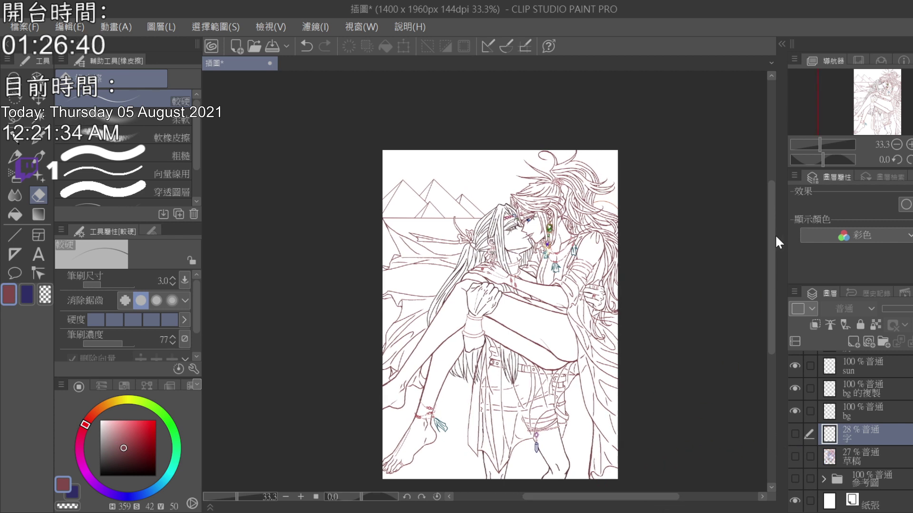
{"action": "left_click_drag", "start_coordinate": [768, 238], "coordinate": [765, 255]}
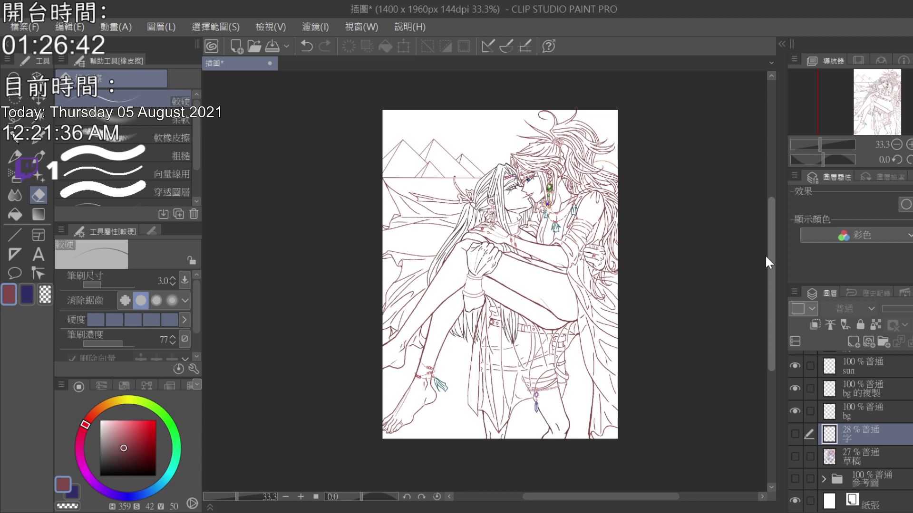
{"action": "scroll", "coordinate": [668, 444], "scroll_direction": "left", "scroll_amount": 5}
{"action": "scroll", "coordinate": [656, 419], "scroll_direction": "up", "scroll_amount": 3}
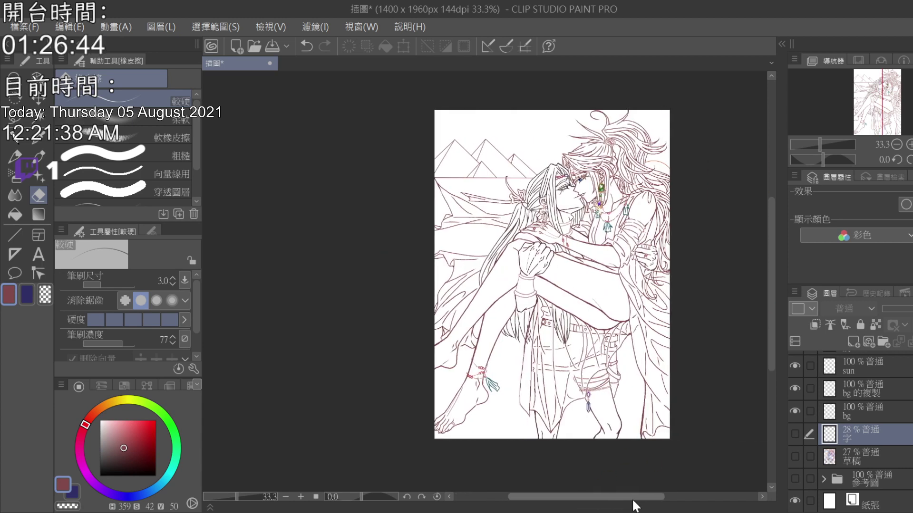
{"action": "scroll", "coordinate": [873, 442], "scroll_direction": "up", "scroll_amount": 6}
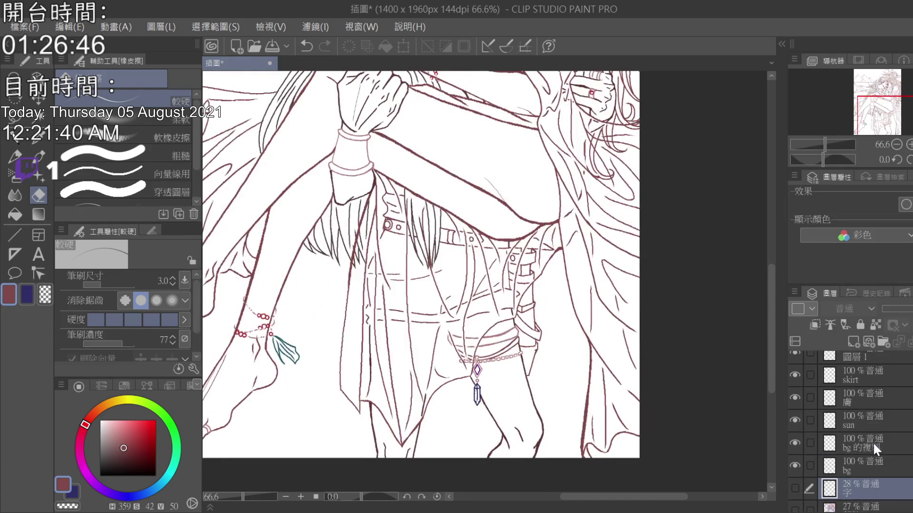
{"action": "scroll", "coordinate": [874, 443], "scroll_direction": "up", "scroll_amount": 5}
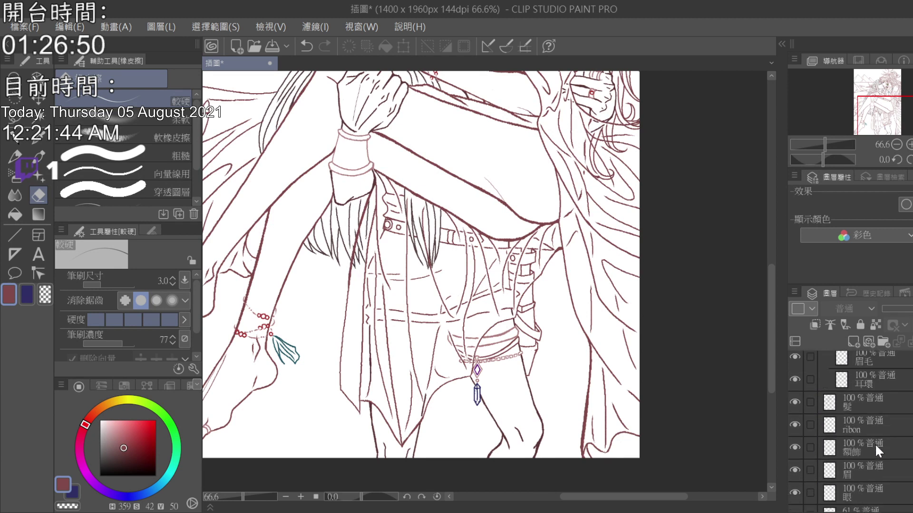
{"action": "scroll", "coordinate": [874, 443], "scroll_direction": "down", "scroll_amount": 5}
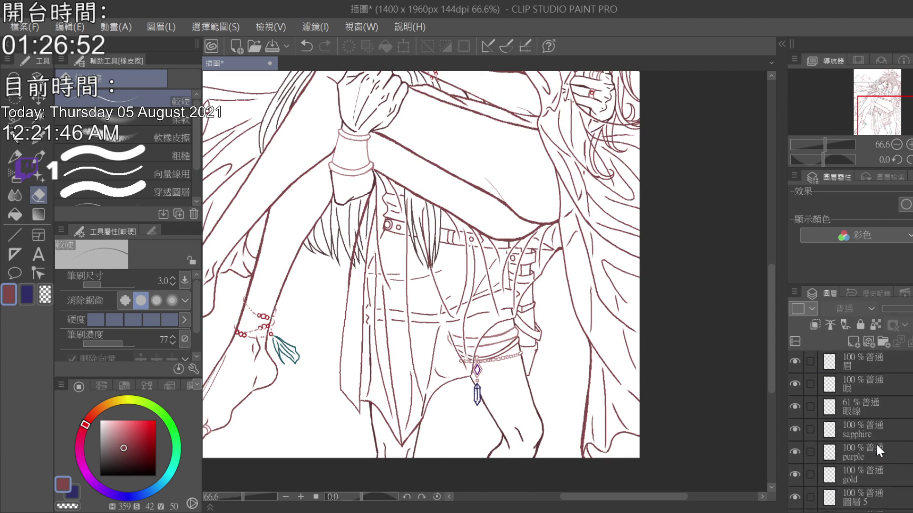
{"action": "scroll", "coordinate": [877, 444], "scroll_direction": "down", "scroll_amount": 3}
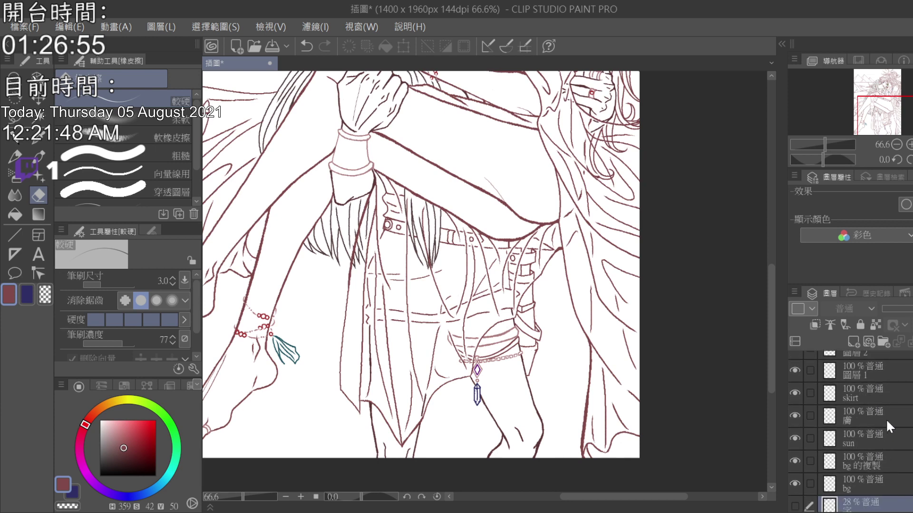
{"action": "left_click", "coordinate": [891, 420]}
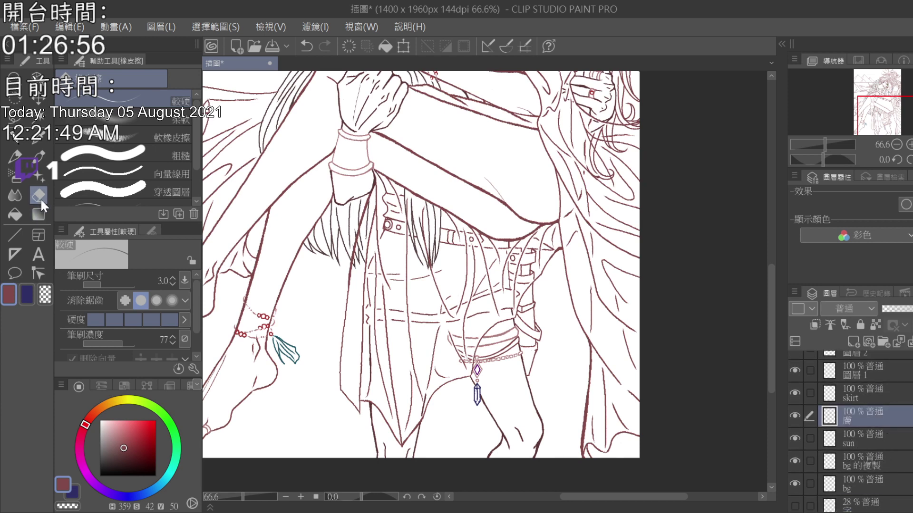
{"action": "left_click", "coordinate": [173, 277]}
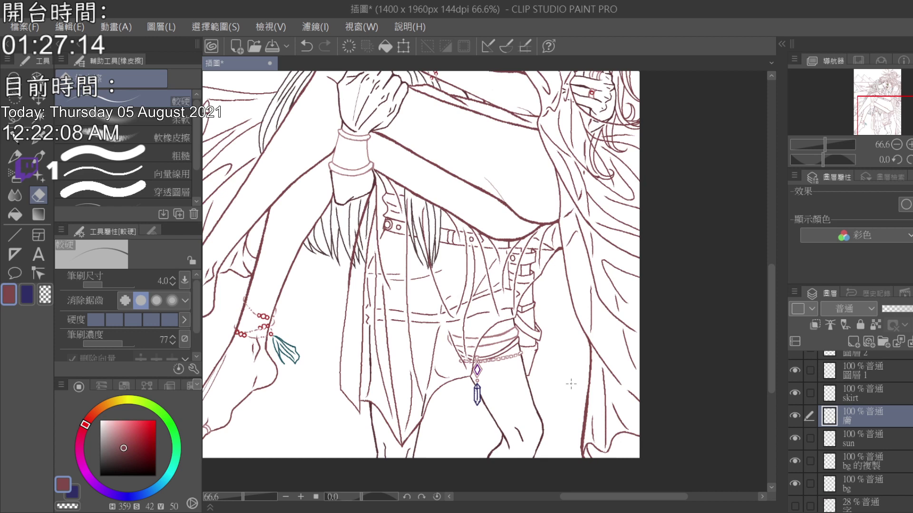
- Sample the dark brown from the standing leg's right contour and set the 線画用ペン pen to size 5.0
{"action": "left_click", "coordinate": [38, 139]}
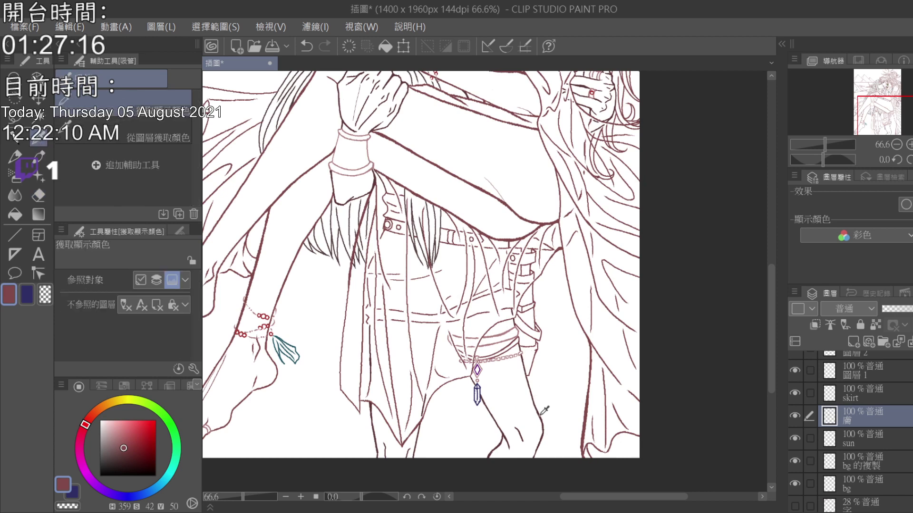
{"action": "left_click", "coordinate": [539, 416]}
{"action": "left_click", "coordinate": [18, 138]}
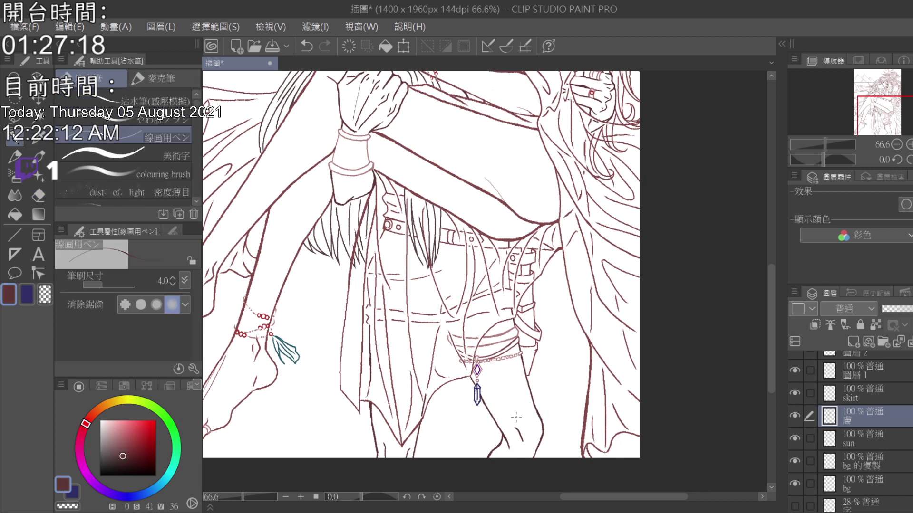
{"action": "left_click", "coordinate": [173, 278]}
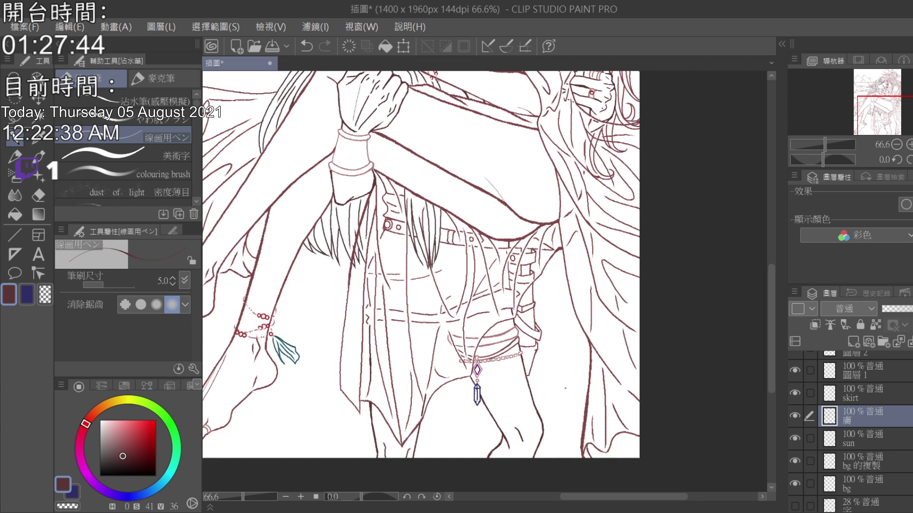
- Lasso the standing leg's knee lines at the canvas edge, rotate them slightly clockwise and clear the selection
{"action": "key", "text": "m"}
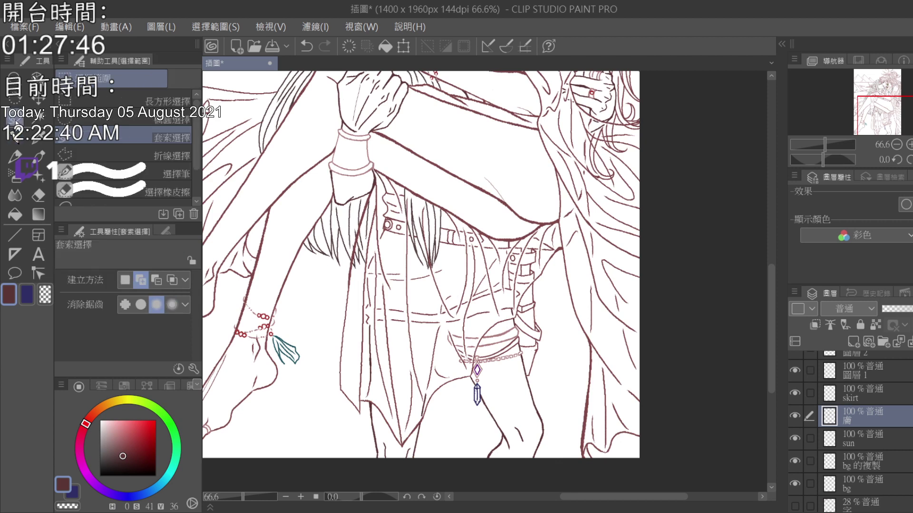
{"action": "mouse_move", "coordinate": [524, 442]}
{"action": "left_mouse_down"}
{"action": "mouse_move", "coordinate": [509, 424]}
{"action": "mouse_move", "coordinate": [524, 412]}
{"action": "mouse_move", "coordinate": [545, 408]}
{"action": "mouse_move", "coordinate": [557, 440]}
{"action": "mouse_move", "coordinate": [520, 447]}
{"action": "mouse_move", "coordinate": [553, 430]}
{"action": "left_mouse_up"}
{"action": "key", "text": "k"}
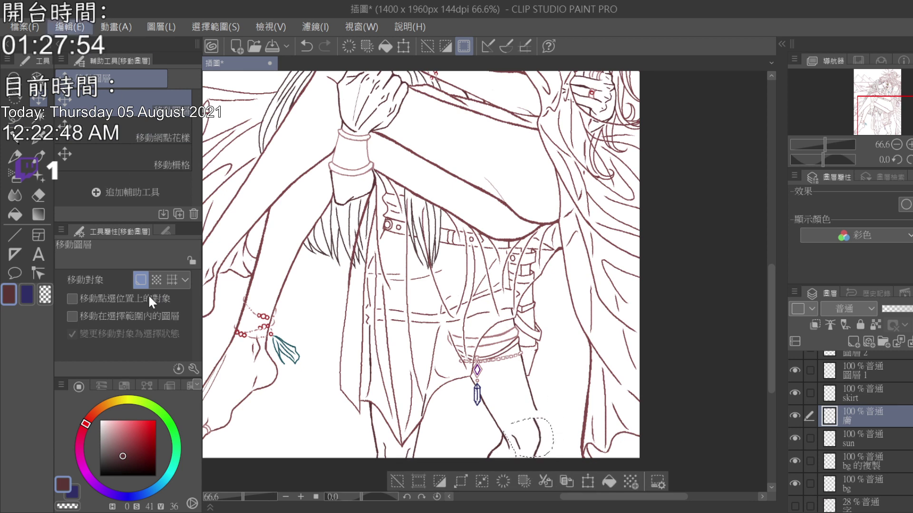
{"action": "key", "text": "ctrl+t"}
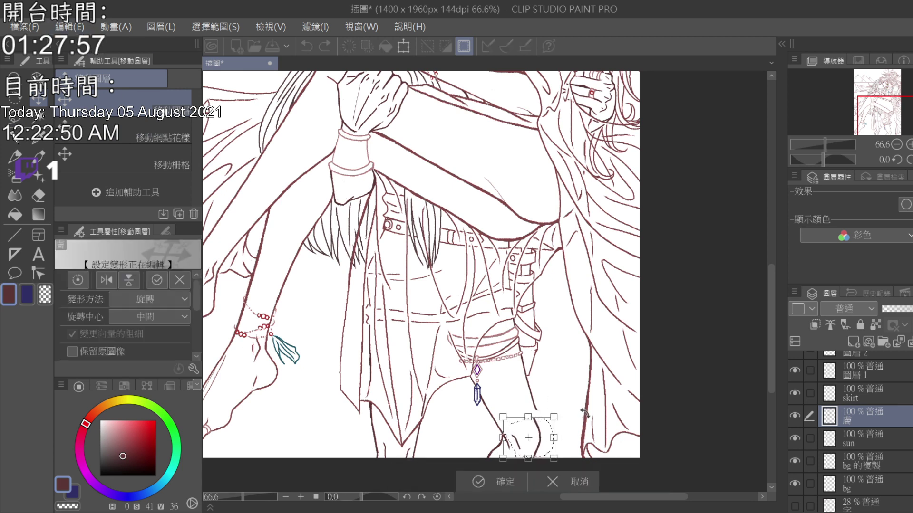
{"action": "mouse_move", "coordinate": [542, 428]}
{"action": "left_mouse_down"}
{"action": "mouse_move", "coordinate": [546, 435]}
{"action": "mouse_move", "coordinate": [580, 425]}
{"action": "mouse_move", "coordinate": [548, 433]}
{"action": "left_mouse_up"}
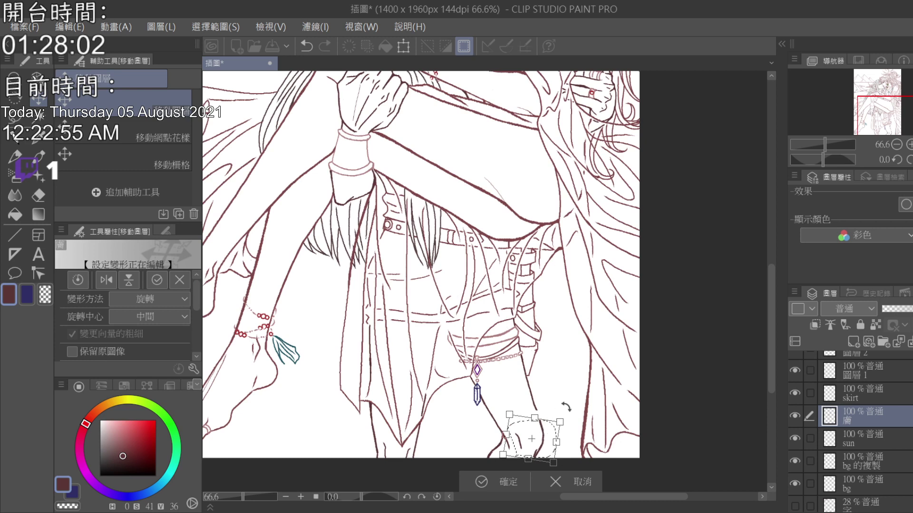
{"action": "left_click", "coordinate": [503, 482]}
{"action": "left_click", "coordinate": [401, 481]}
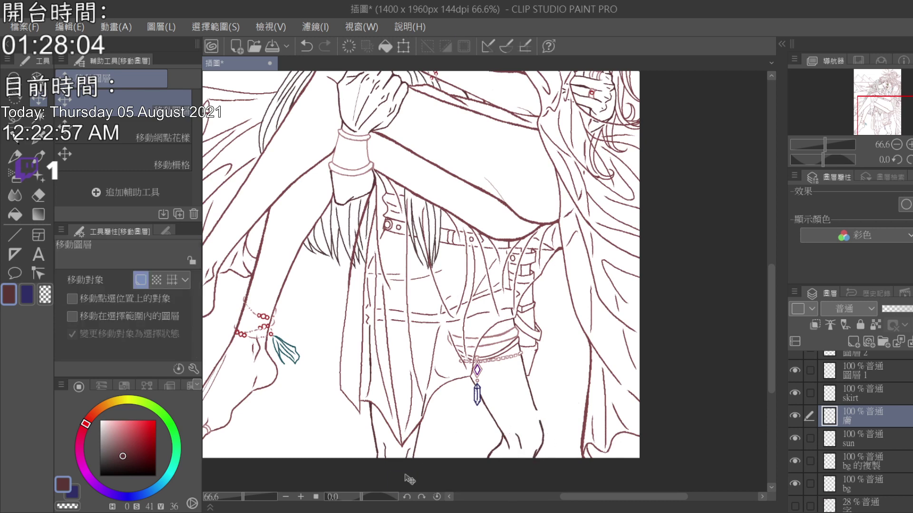
- Reconnect the standing leg's right contour above the knee with the size 6.0 line art pen and clean it with the hard eraser
{"action": "left_click", "coordinate": [38, 195]}
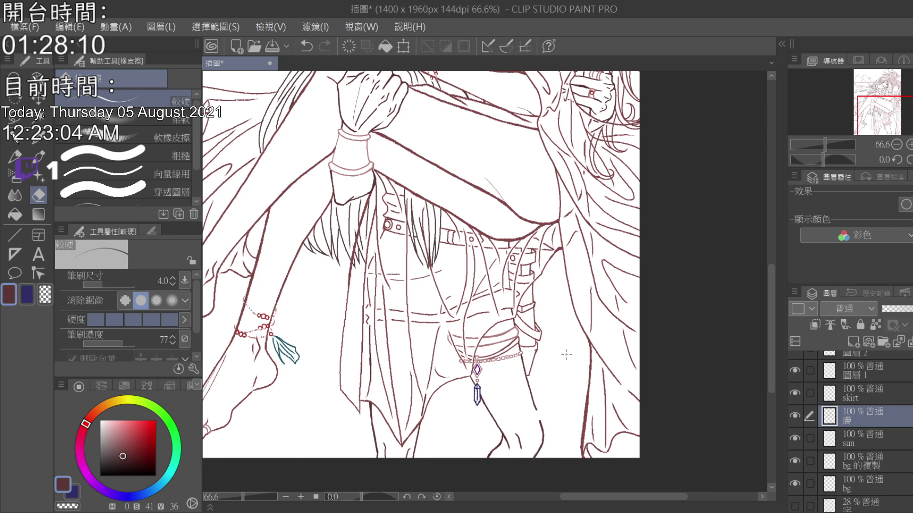
{"action": "key", "text": "p"}
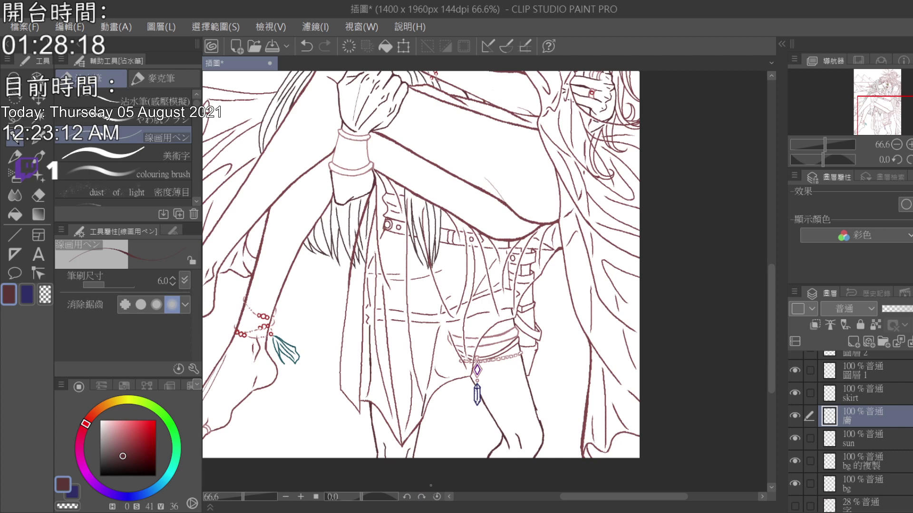
{"action": "scroll", "coordinate": [621, 389], "scroll_direction": "up", "scroll_amount": 3}
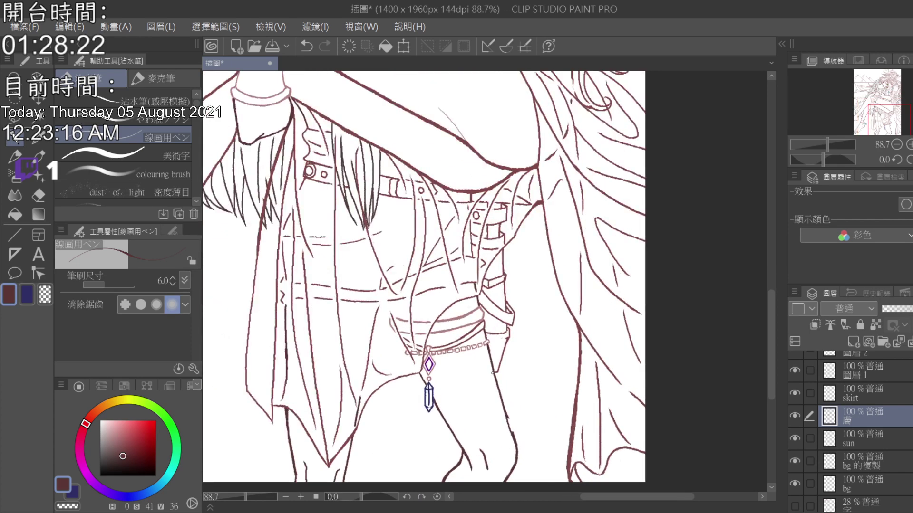
{"action": "left_click_drag", "start_coordinate": [492, 373], "coordinate": [506, 415]}
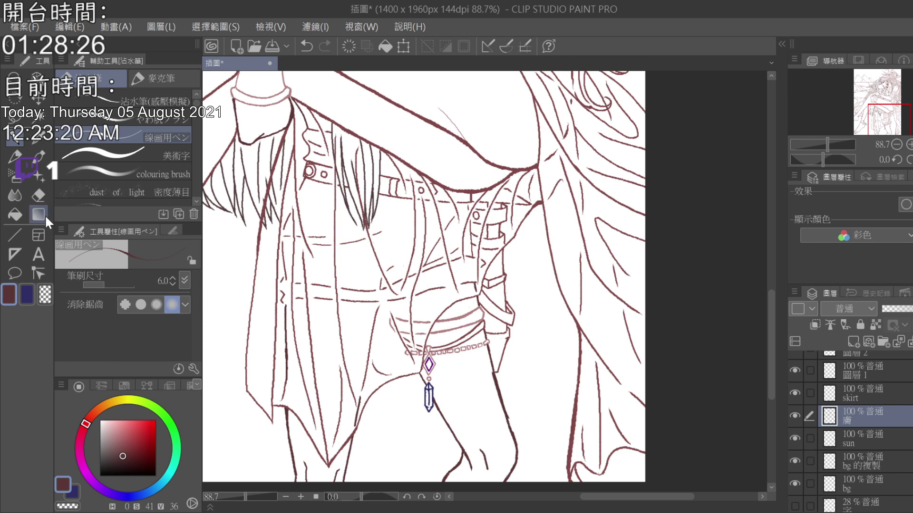
{"action": "left_click", "coordinate": [38, 195]}
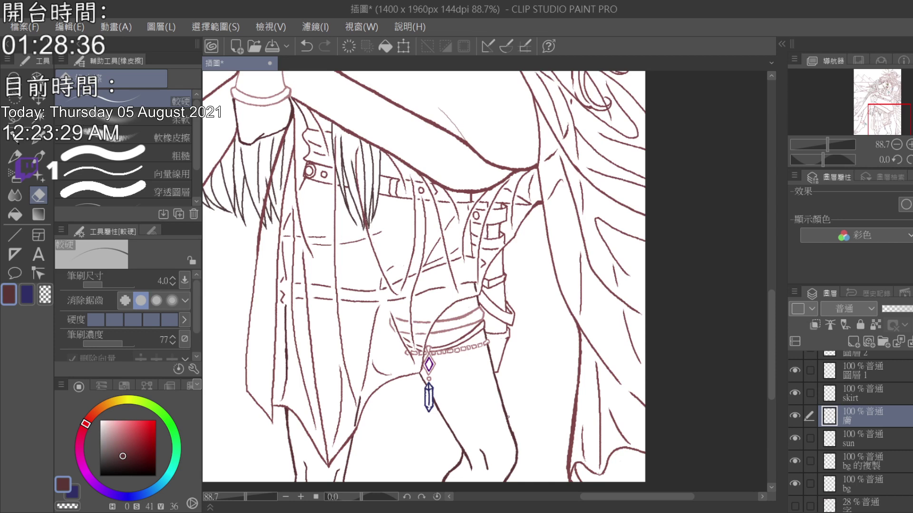
- Thicken the standing leg's right contour from mid-thigh down to the canvas edge with the size 6.0 line art pen
{"action": "left_click", "coordinate": [421, 496]}
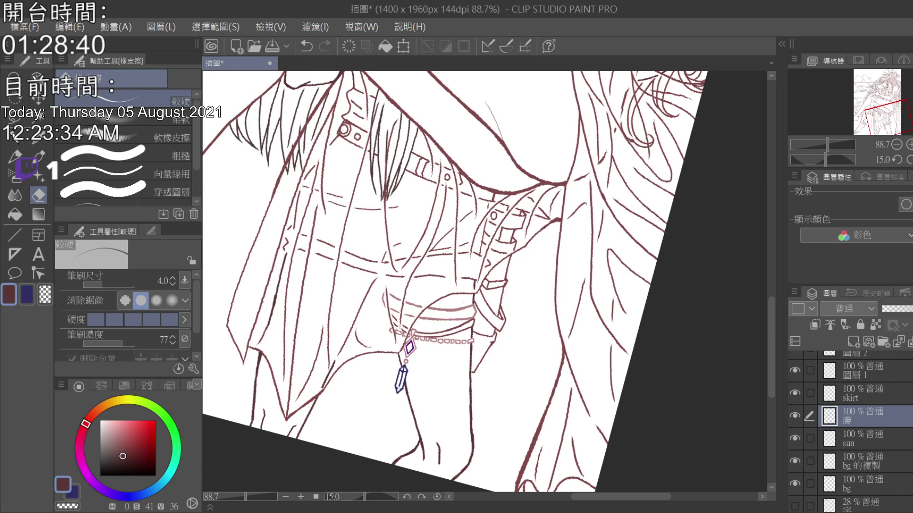
{"action": "scroll", "coordinate": [768, 304], "scroll_direction": "down", "scroll_amount": 3}
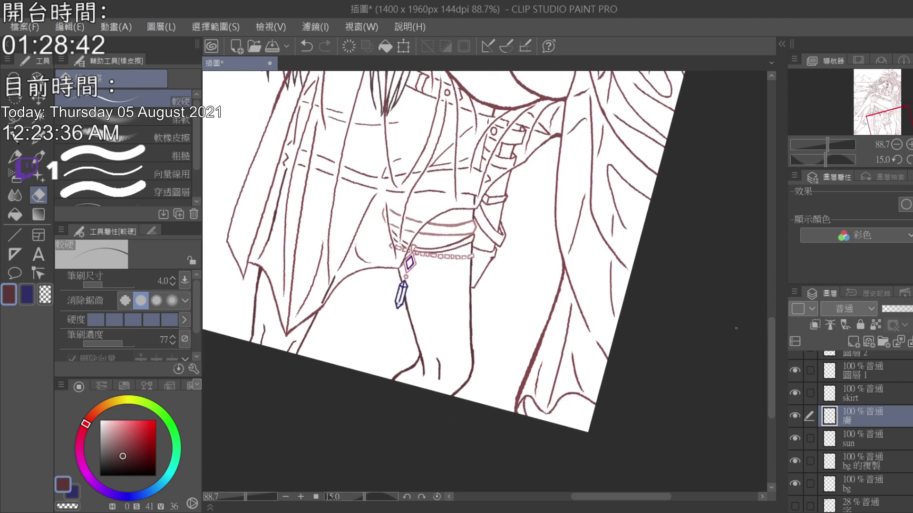
{"action": "scroll", "coordinate": [555, 339], "scroll_direction": "up", "scroll_amount": 3}
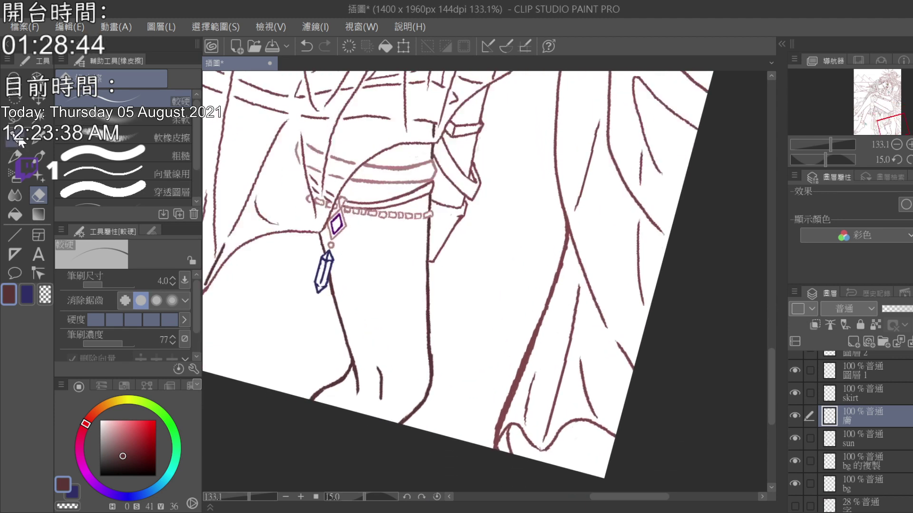
{"action": "left_click", "coordinate": [16, 138]}
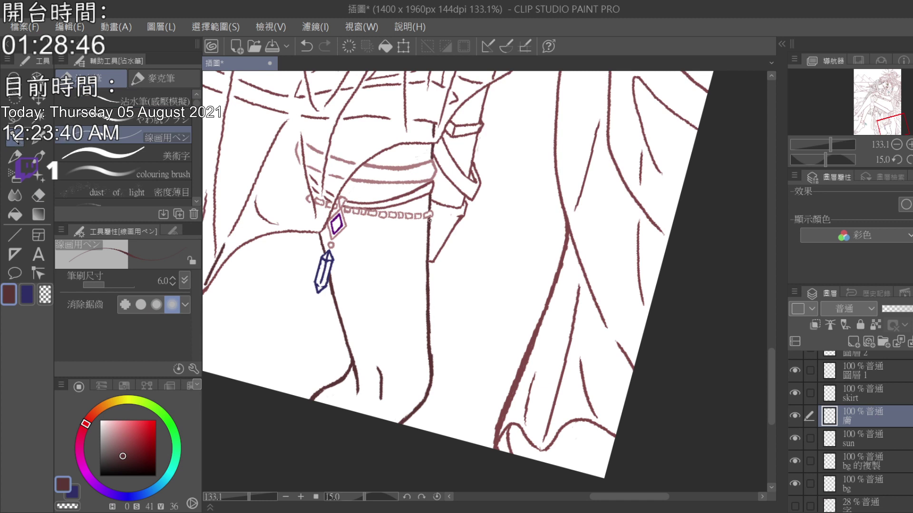
{"action": "mouse_move", "coordinate": [426, 276]}
{"action": "left_mouse_down"}
{"action": "mouse_move", "coordinate": [430, 391]}
{"action": "mouse_move", "coordinate": [403, 422]}
{"action": "left_mouse_up"}
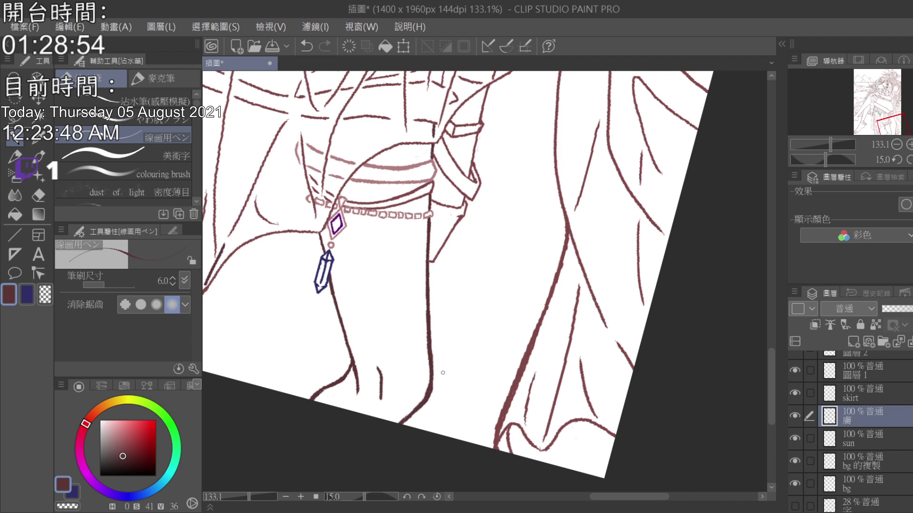
- Trim the inner edge of the standing leg's right contour near the knee with the hard eraser and set the eraser to size 5.0
{"action": "left_click", "coordinate": [39, 196]}
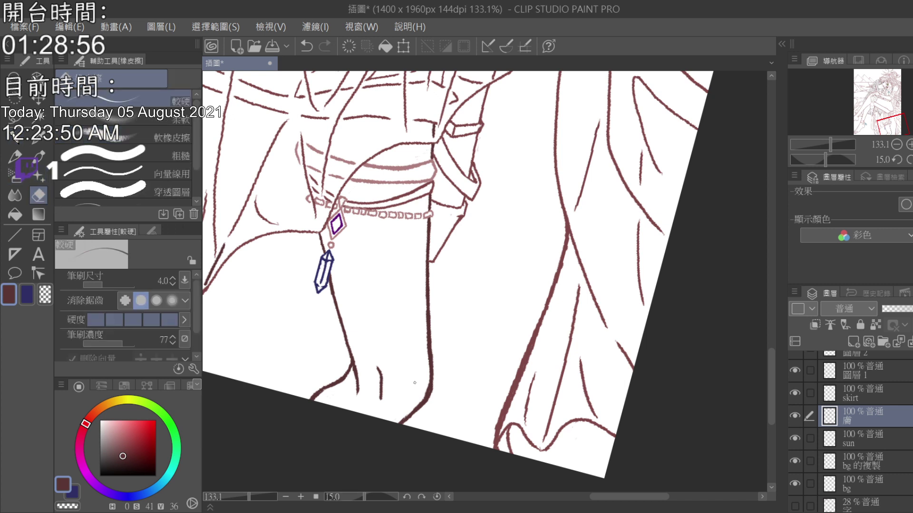
{"action": "left_click_drag", "start_coordinate": [423, 400], "coordinate": [427, 379]}
{"action": "left_click", "coordinate": [173, 278]}
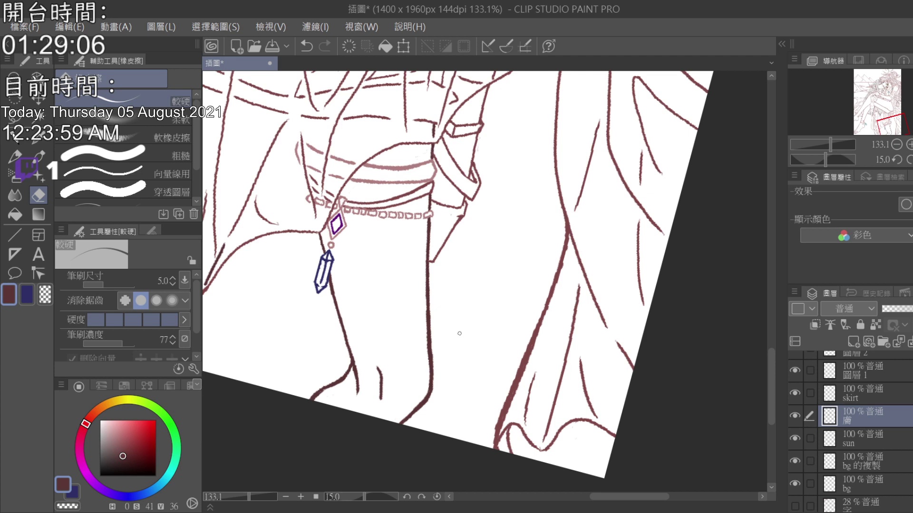
- Make layer 圖層 5 active with the hard eraser and reset the canvas rotation to 0 to check the cape and leg lines
{"action": "left_click", "coordinate": [16, 139]}
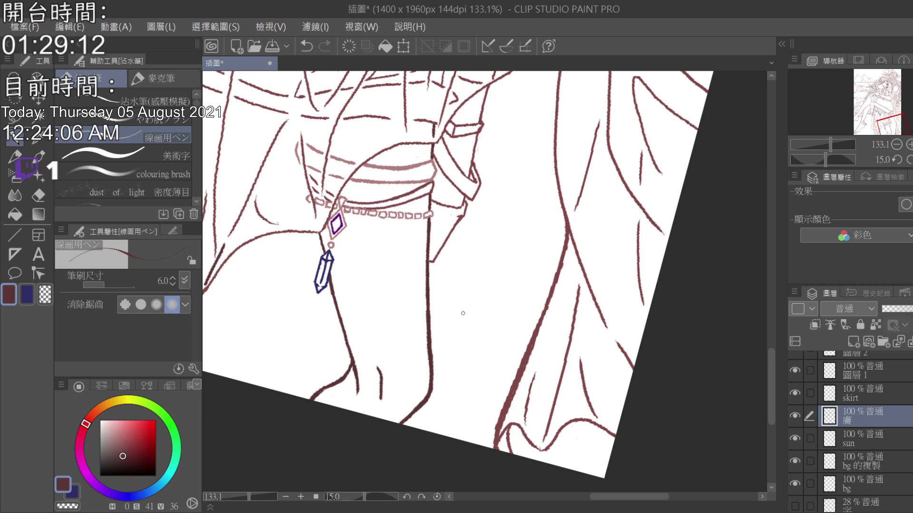
{"action": "scroll", "coordinate": [851, 428], "scroll_direction": "up", "scroll_amount": 5}
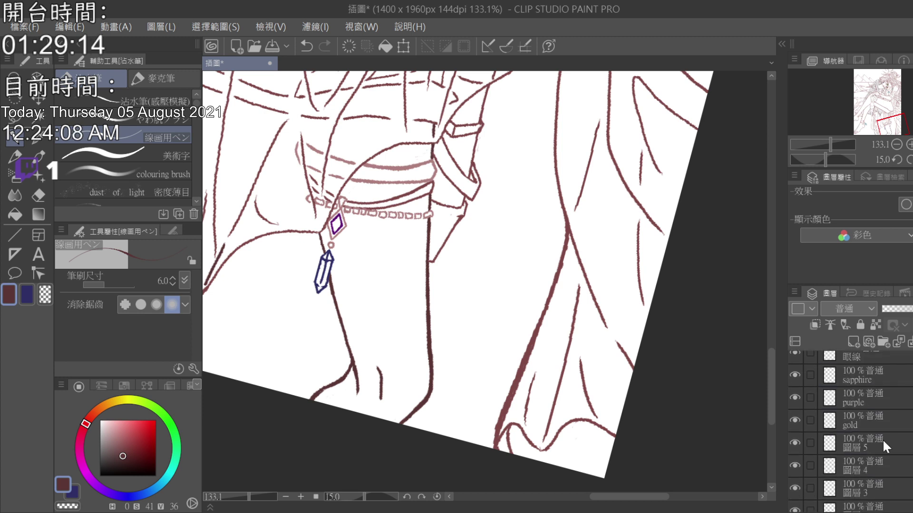
{"action": "left_click", "coordinate": [880, 440]}
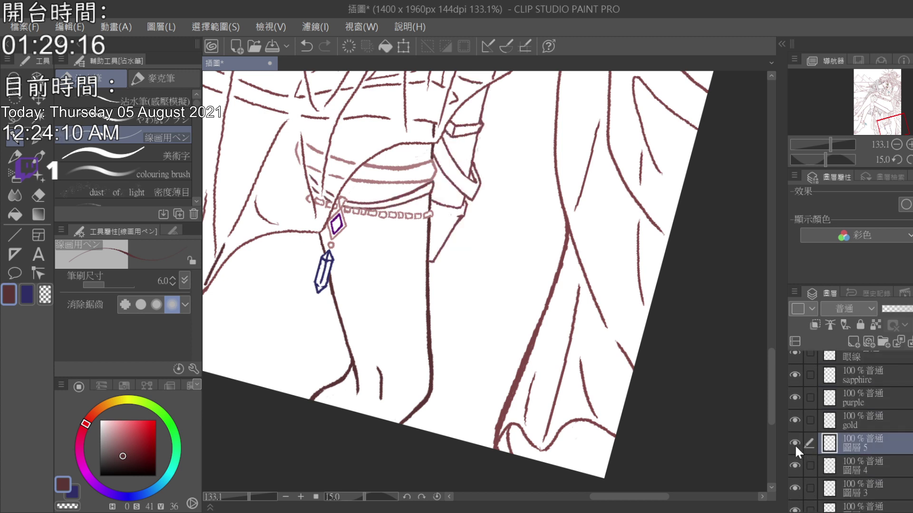
{"action": "left_click", "coordinate": [42, 191]}
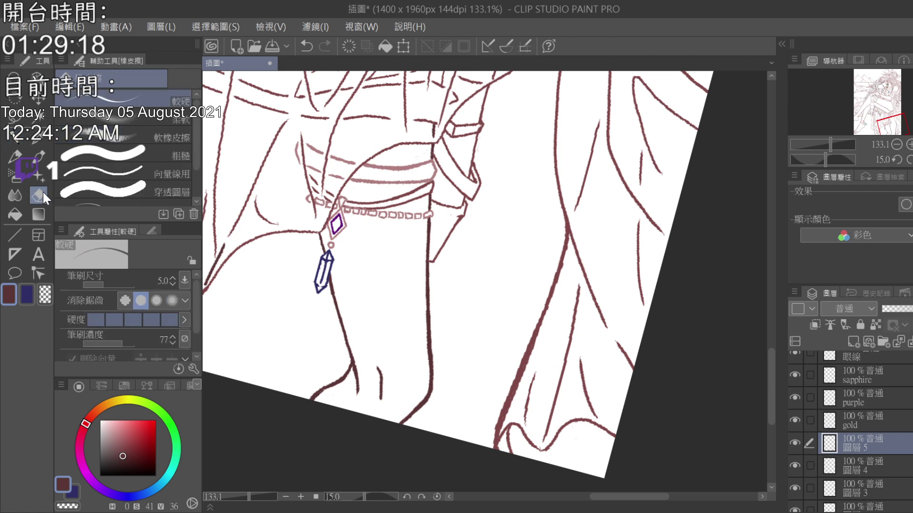
{"action": "left_click", "coordinate": [437, 496]}
{"action": "scroll", "coordinate": [481, 291], "scroll_direction": "down", "scroll_amount": 4}
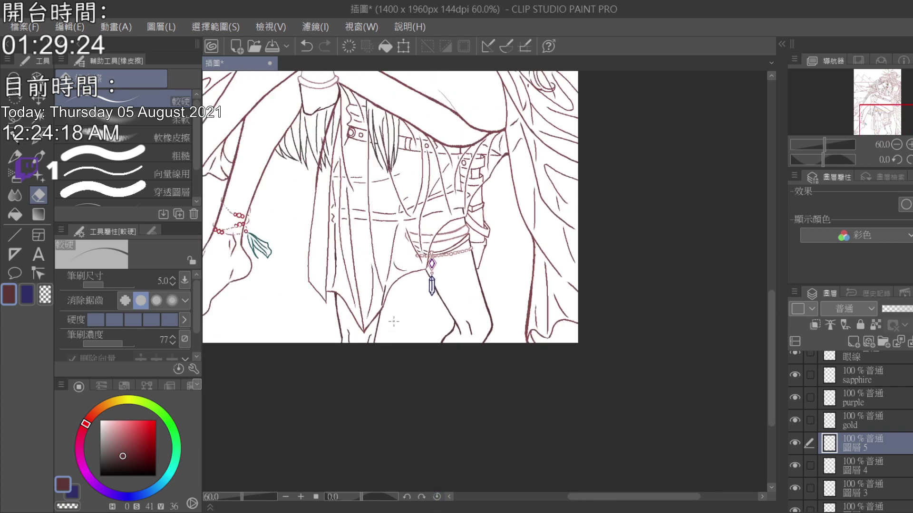
{"action": "scroll", "coordinate": [482, 290], "scroll_direction": "down", "scroll_amount": 3}
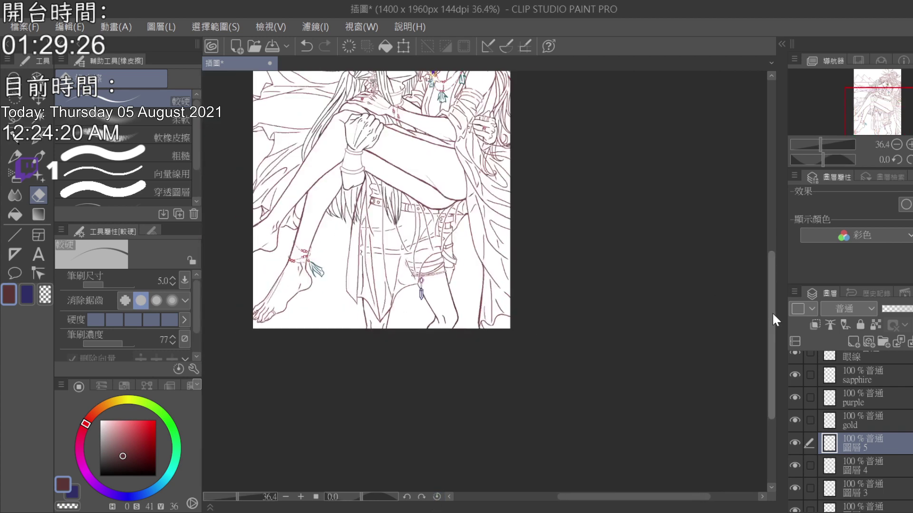
{"action": "scroll", "coordinate": [613, 305], "scroll_direction": "up", "scroll_amount": 6}
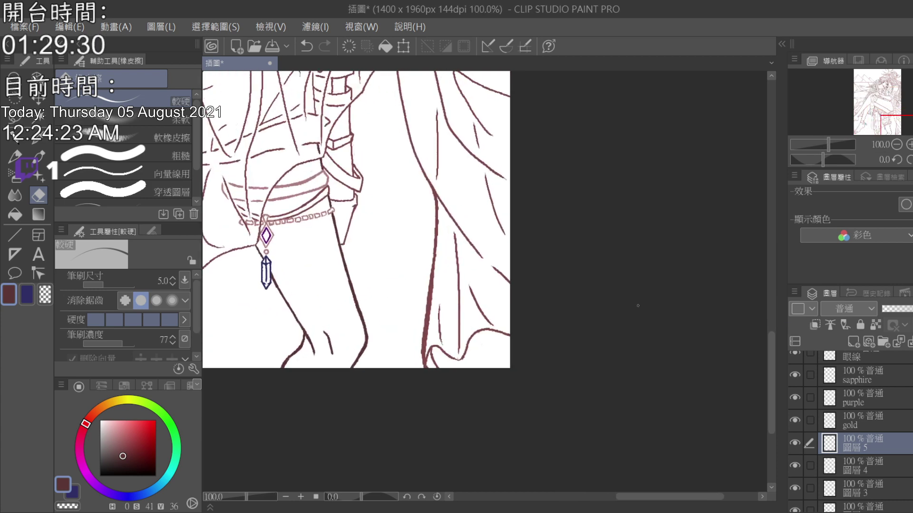
{"action": "scroll", "coordinate": [850, 428], "scroll_direction": "down", "scroll_amount": 10}
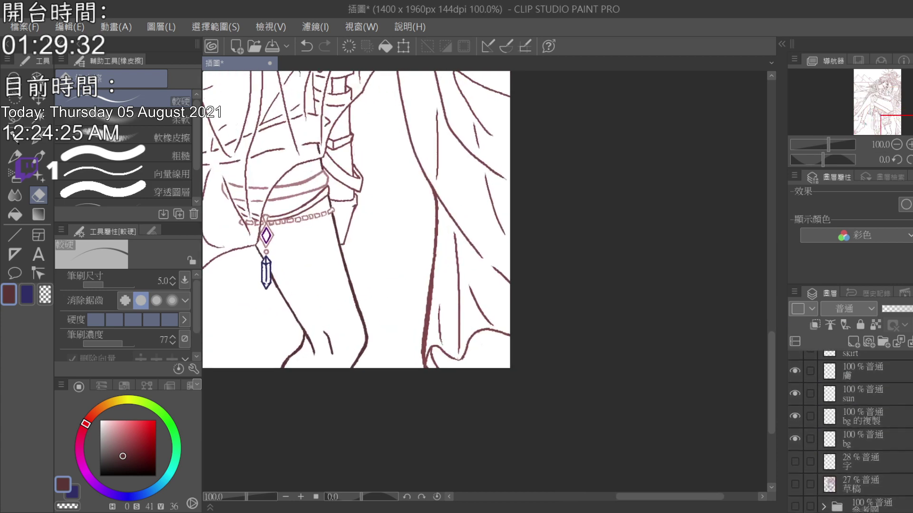
- Touch up the standing leg's right contour around the knee on the 膚 layer with the size 6.0 line art pen and size 5.0 hard eraser
{"action": "left_click", "coordinate": [879, 378]}
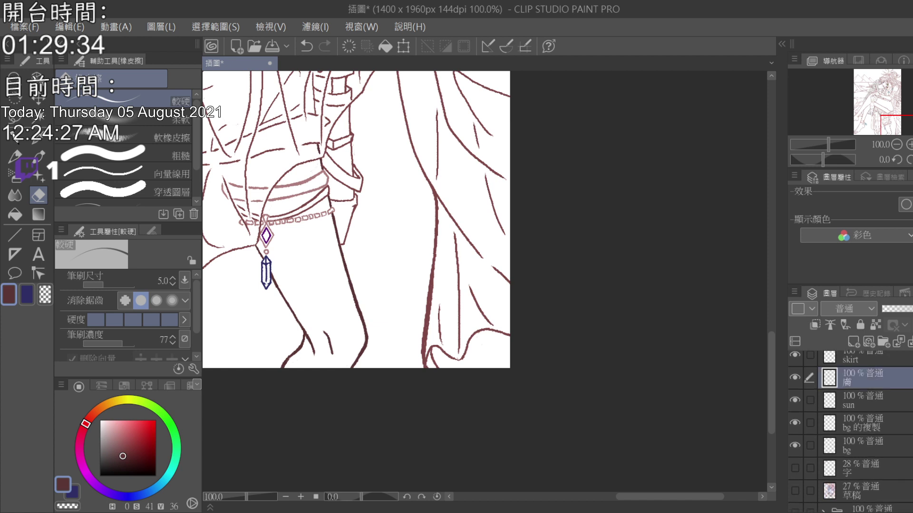
{"action": "left_click", "coordinate": [15, 136]}
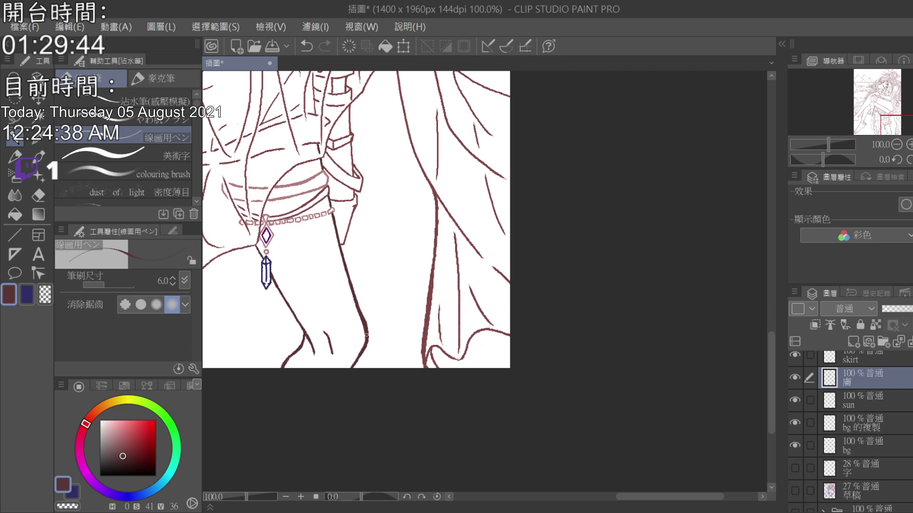
{"action": "scroll", "coordinate": [388, 257], "scroll_direction": "down", "scroll_amount": 5}
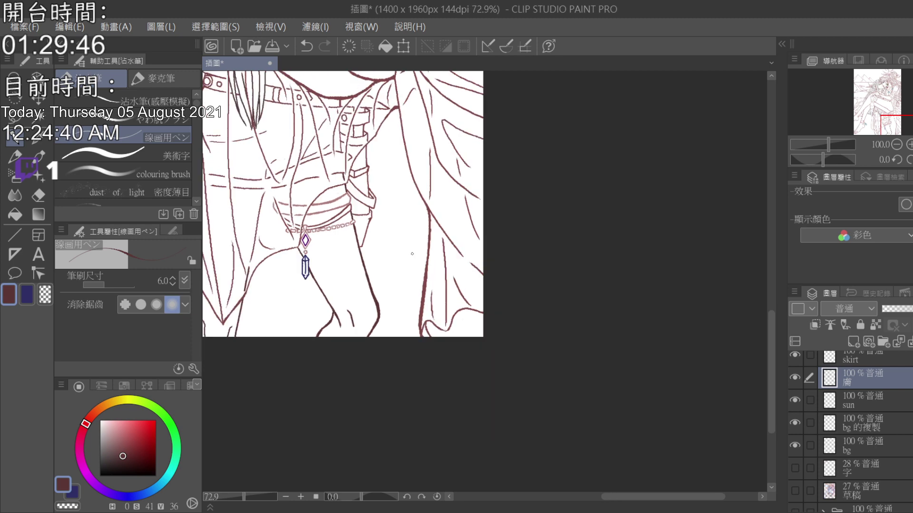
{"action": "scroll", "coordinate": [421, 272], "scroll_direction": "up", "scroll_amount": 5}
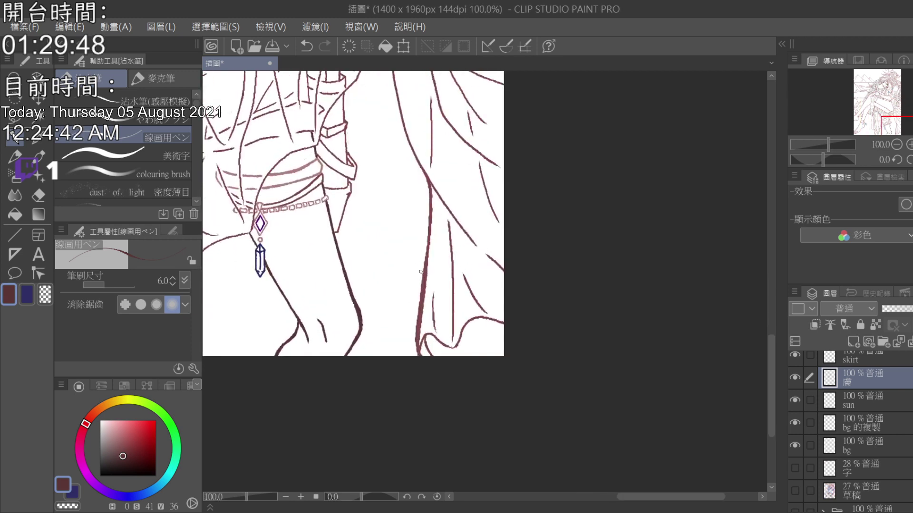
{"action": "left_click", "coordinate": [47, 197]}
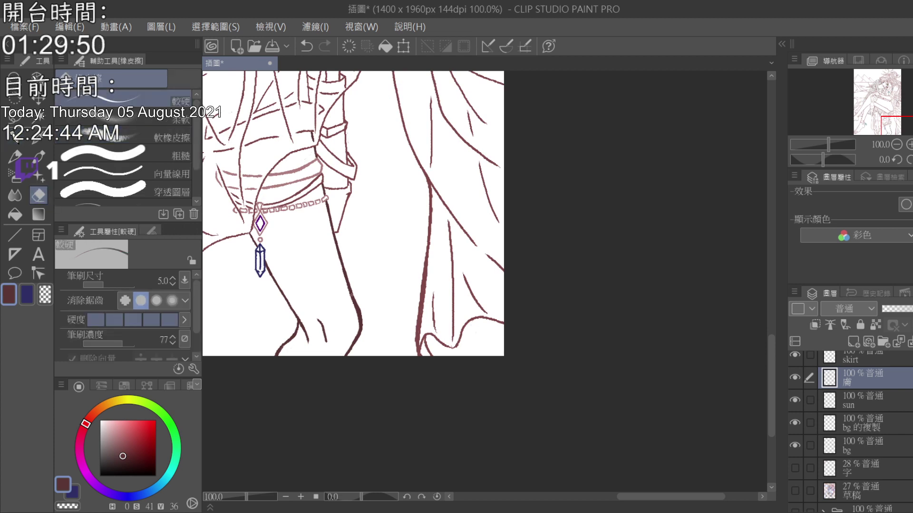
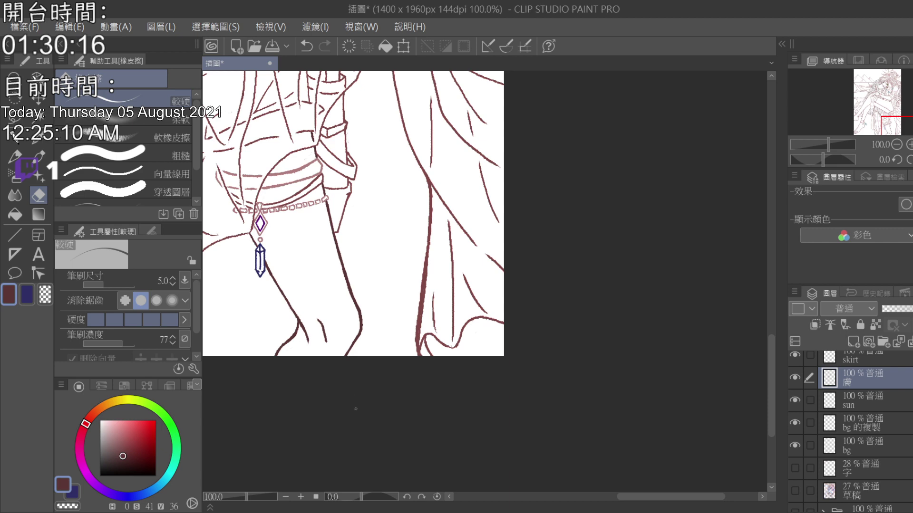
- Review the full line art and examine the standing figure's belt and hip straps up close
{"action": "scroll", "coordinate": [355, 408], "scroll_direction": "down", "scroll_amount": 4}
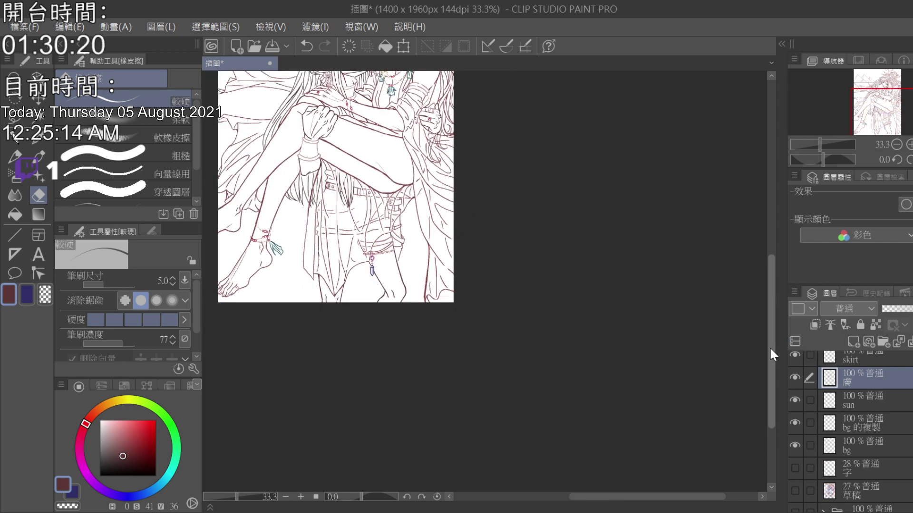
{"action": "left_click_drag", "start_coordinate": [769, 347], "coordinate": [772, 321]}
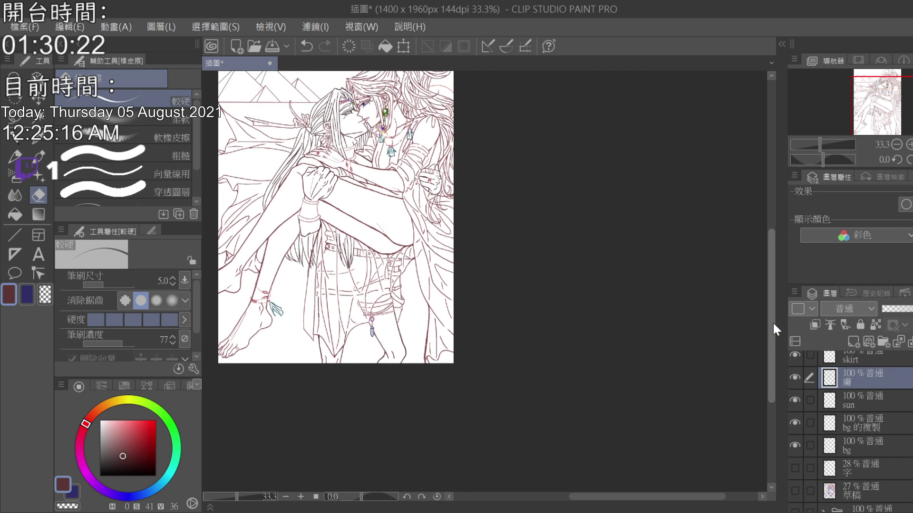
{"action": "left_click_drag", "start_coordinate": [772, 321], "coordinate": [778, 298]}
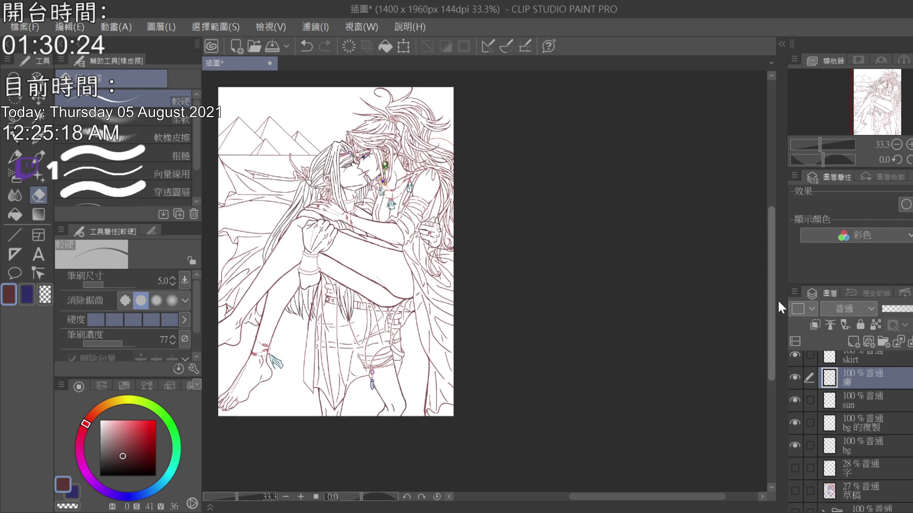
{"action": "scroll", "coordinate": [430, 316], "scroll_direction": "up", "scroll_amount": 3}
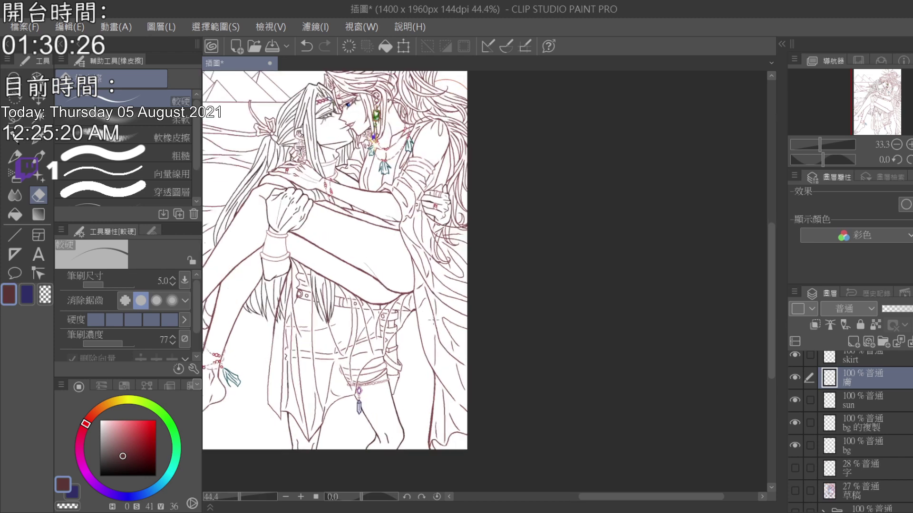
{"action": "scroll", "coordinate": [430, 316], "scroll_direction": "up", "scroll_amount": 4}
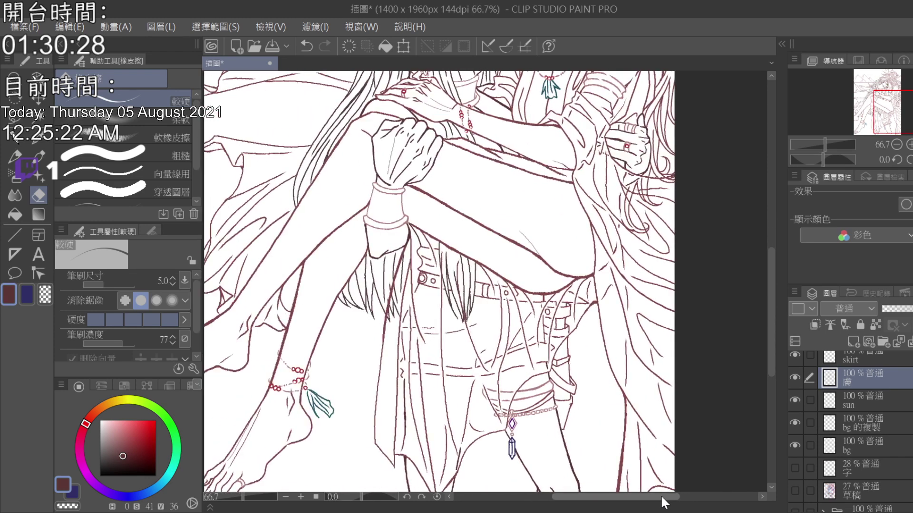
{"action": "scroll", "coordinate": [626, 328], "scroll_direction": "up", "scroll_amount": 2}
{"action": "scroll", "coordinate": [868, 443], "scroll_direction": "up", "scroll_amount": 5}
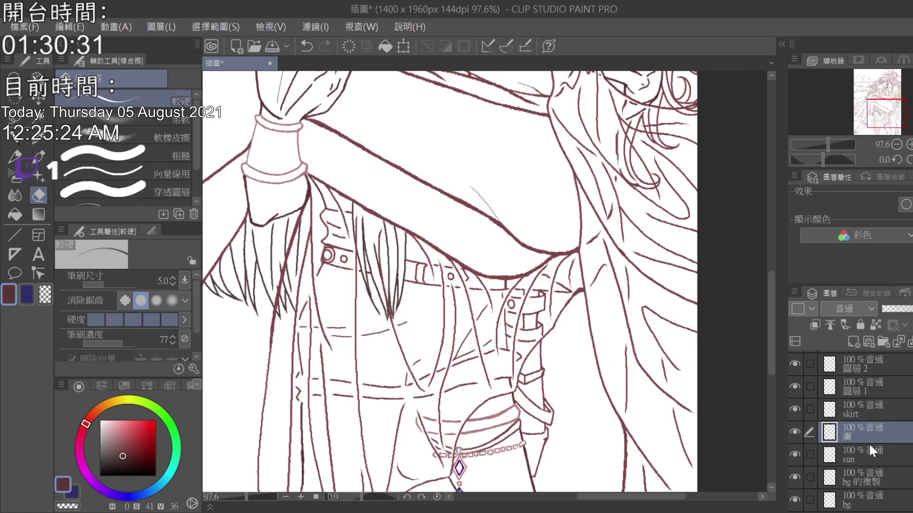
- Select layer 圖層 5 and toggle its visibility repeatedly to identify which lines it holds
{"action": "left_click", "coordinate": [863, 410]}
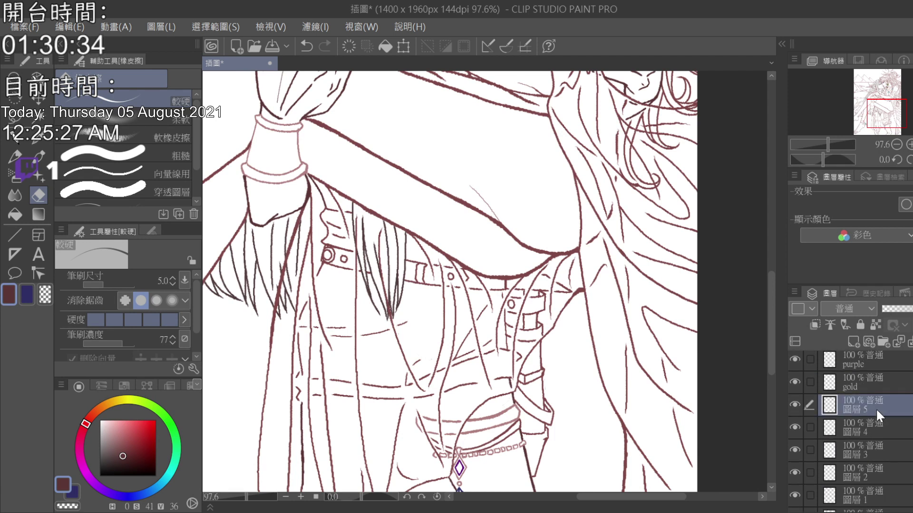
{"action": "left_click", "coordinate": [794, 403]}
{"action": "left_click", "coordinate": [795, 403]}
{"action": "left_click", "coordinate": [794, 403]}
{"action": "left_click", "coordinate": [794, 403]}
{"action": "left_click", "coordinate": [795, 403]}
{"action": "left_click", "coordinate": [794, 403]}
- Select layer 圖層 4 and toggle its visibility repeatedly to check its contents around the waist
{"action": "left_click", "coordinate": [794, 423]}
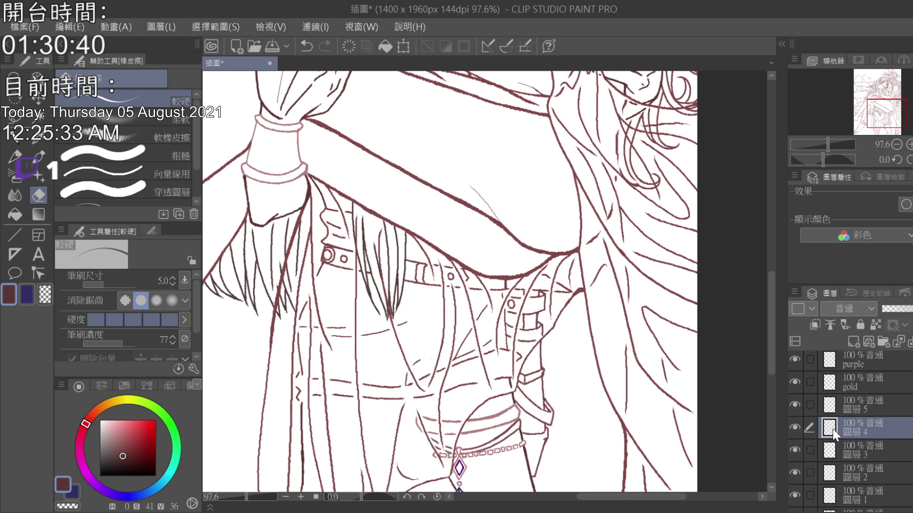
{"action": "left_click", "coordinate": [796, 424]}
{"action": "left_click", "coordinate": [796, 424]}
{"action": "left_click", "coordinate": [797, 424]}
{"action": "left_click", "coordinate": [797, 424]}
{"action": "left_click", "coordinate": [796, 424]}
{"action": "left_click", "coordinate": [797, 424]}
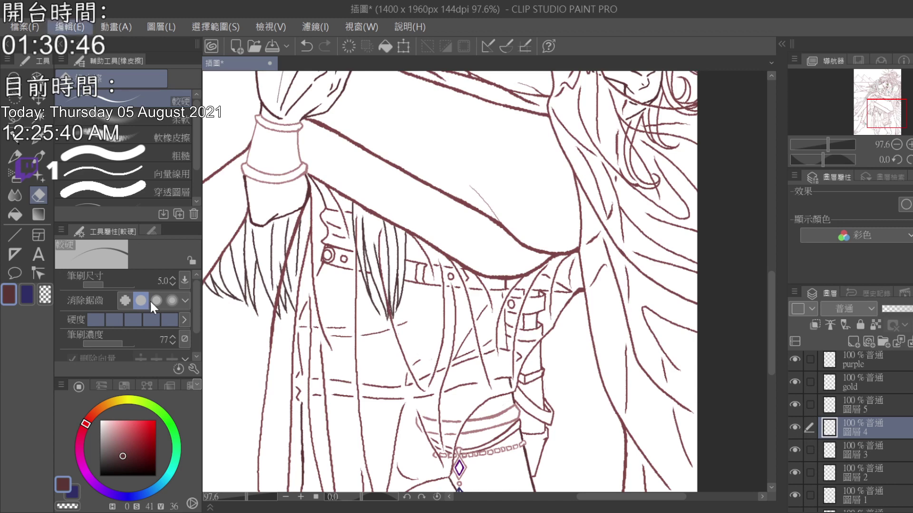
{"action": "key", "text": "space"}
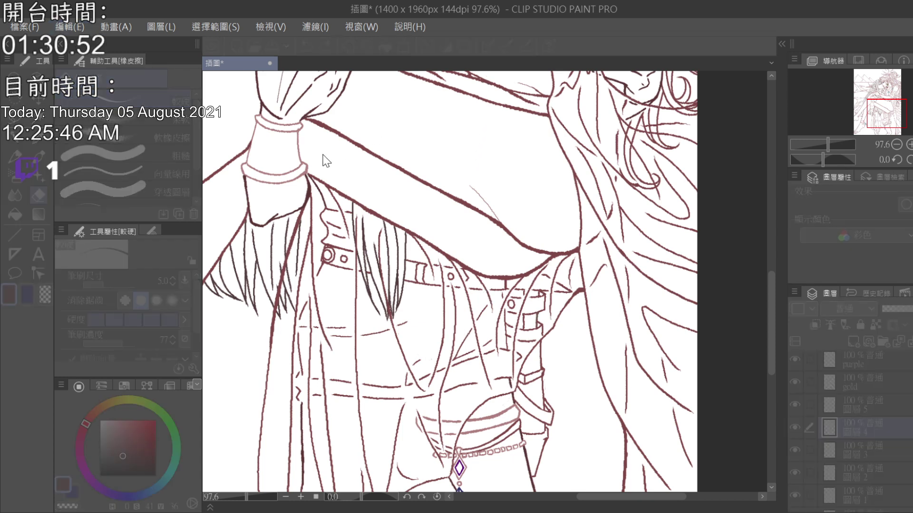
- Check the visibility of layer 圖層 3 and try a lasso selection at the hip strap's buckle
{"action": "left_click", "coordinate": [836, 451]}
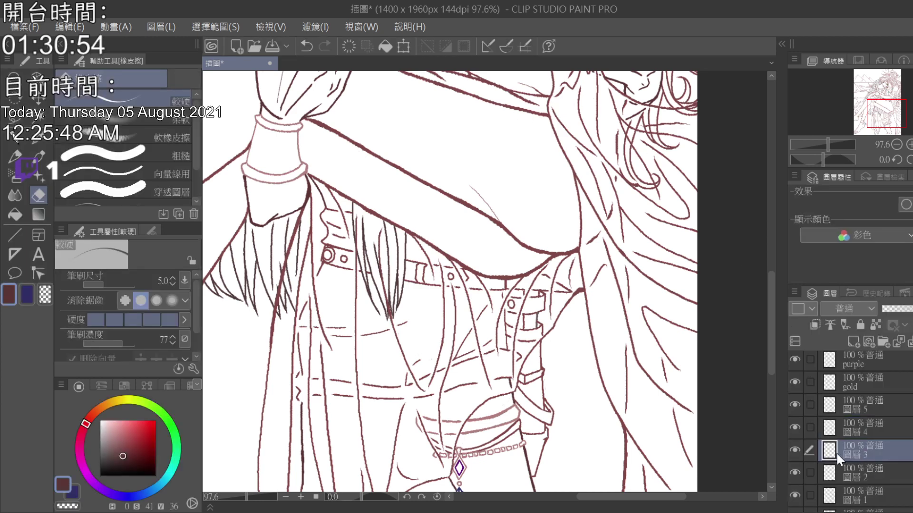
{"action": "left_click", "coordinate": [795, 449]}
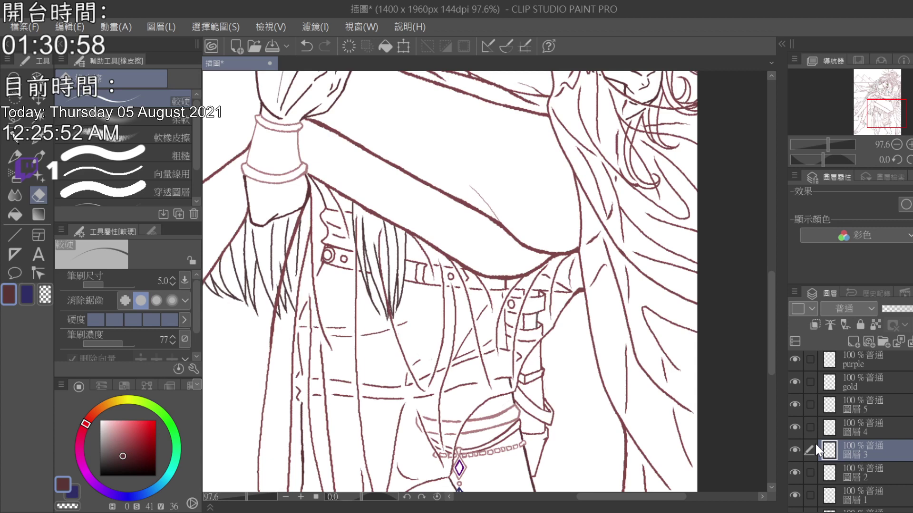
{"action": "key", "text": "m"}
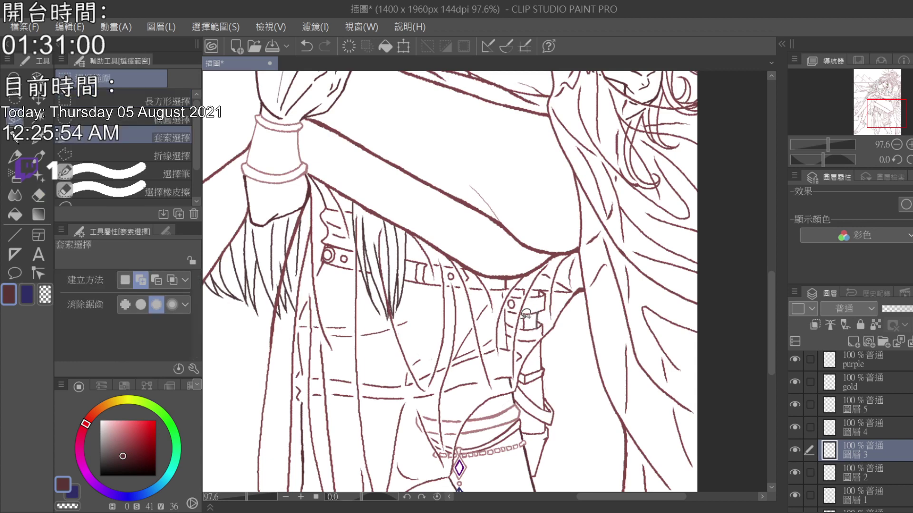
{"action": "mouse_move", "coordinate": [528, 322]}
{"action": "left_mouse_down"}
{"action": "mouse_move", "coordinate": [521, 328]}
{"action": "mouse_move", "coordinate": [523, 312]}
{"action": "left_mouse_up"}
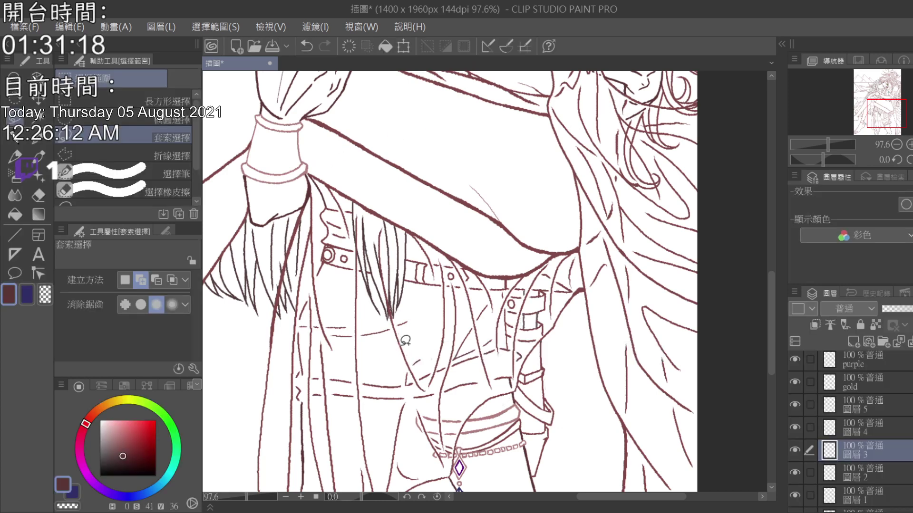
- Select layer 圖層 2 and toggle its visibility repeatedly to identify its belt details, leaving the layer visible
{"action": "scroll", "coordinate": [868, 444], "scroll_direction": "down", "scroll_amount": 1}
{"action": "left_click", "coordinate": [846, 455]}
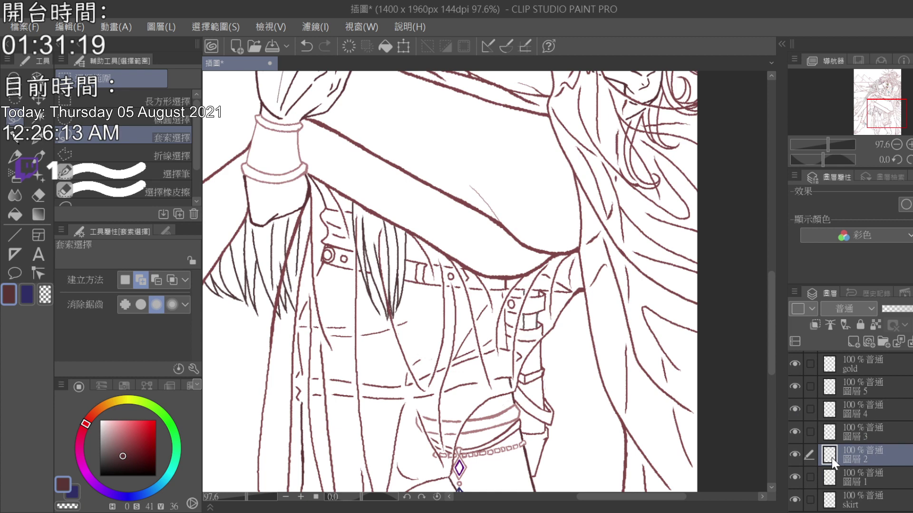
{"action": "left_click", "coordinate": [794, 454]}
{"action": "left_click", "coordinate": [794, 451]}
{"action": "left_click", "coordinate": [794, 452]}
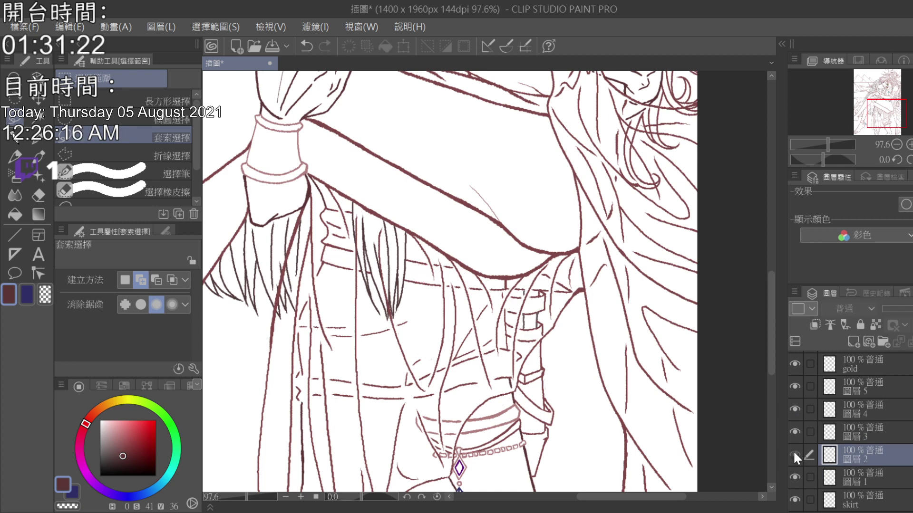
{"action": "left_click", "coordinate": [793, 452]}
{"action": "left_click", "coordinate": [794, 452]}
{"action": "left_click", "coordinate": [794, 452]}
{"action": "left_click", "coordinate": [794, 450]}
{"action": "left_click", "coordinate": [797, 450]}
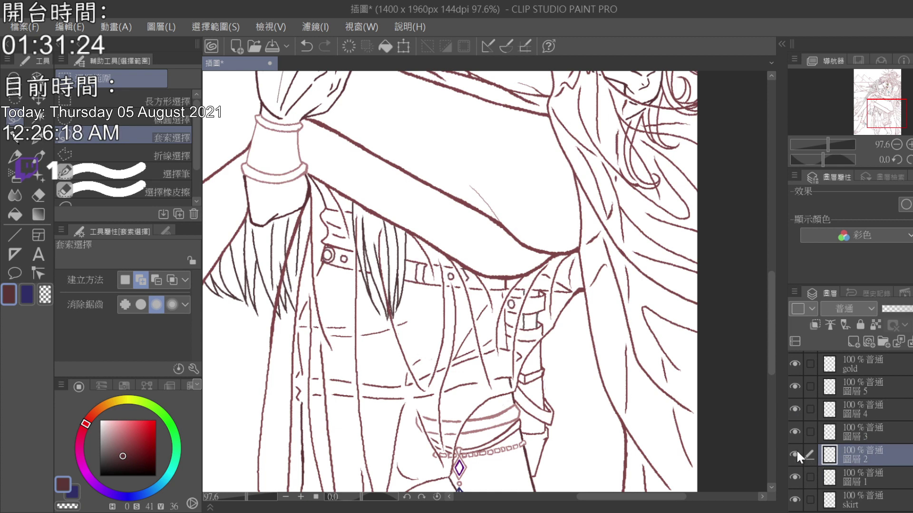
{"action": "left_click", "coordinate": [797, 450]}
{"action": "left_click", "coordinate": [797, 450]}
{"action": "left_click", "coordinate": [797, 450]}
{"action": "left_click", "coordinate": [797, 450]}
{"action": "left_click", "coordinate": [797, 450]}
{"action": "left_click", "coordinate": [796, 450]}
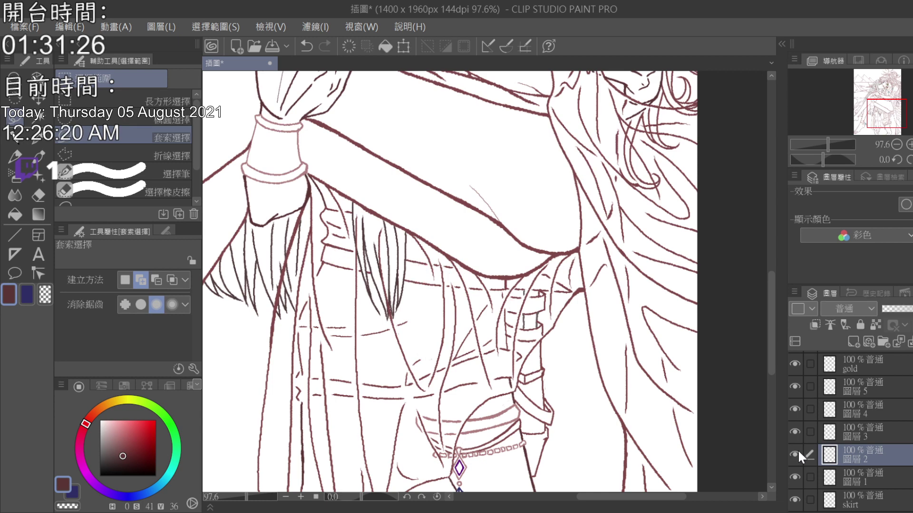
{"action": "left_click", "coordinate": [797, 449]}
{"action": "left_click", "coordinate": [798, 450]}
{"action": "left_click", "coordinate": [801, 450]}
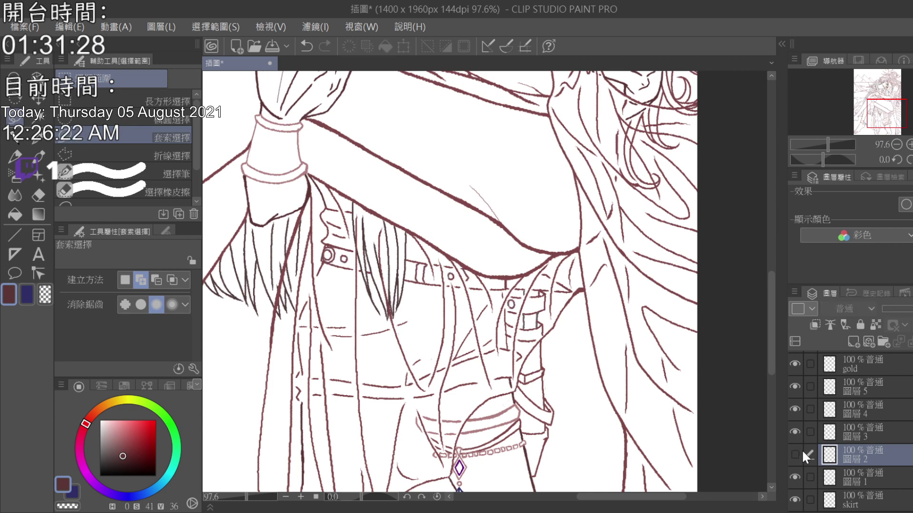
{"action": "left_click", "coordinate": [799, 448]}
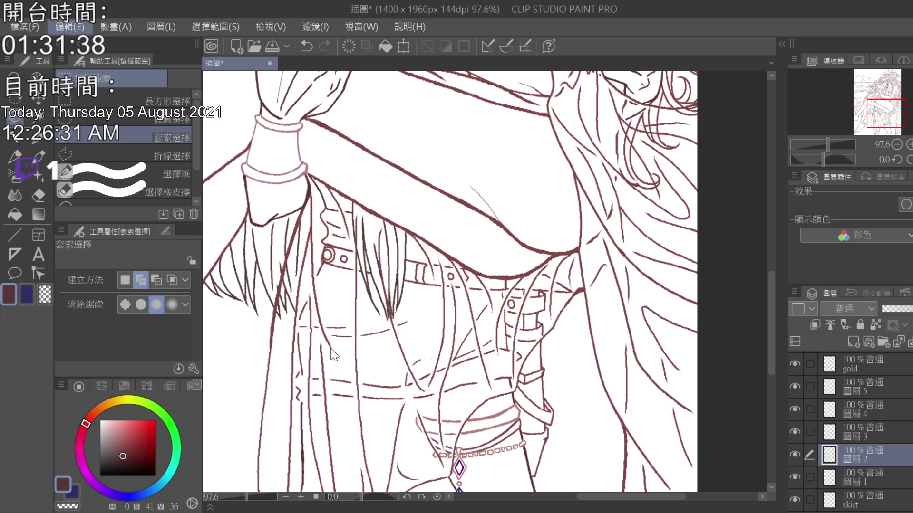
{"action": "key", "text": "ctrl+s"}
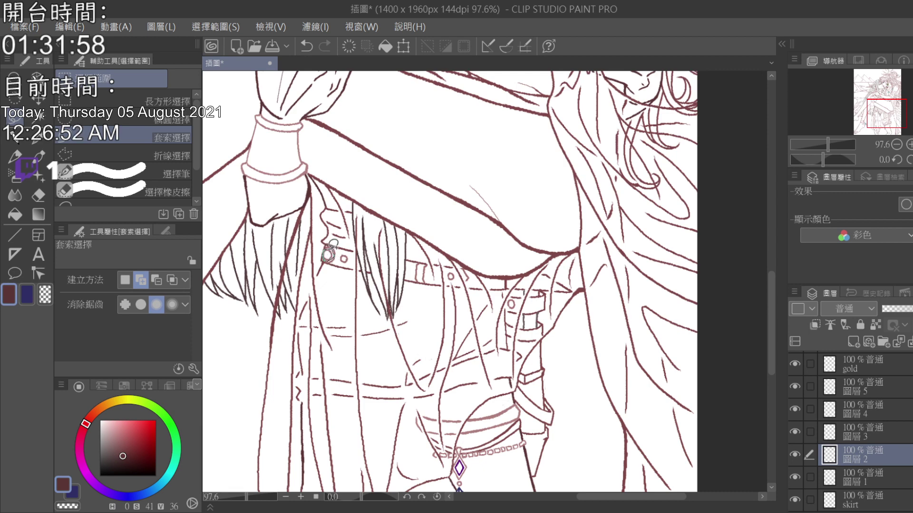
- Lasso around the hip strap's buckle on layer 圖層 2, and toggle layer 圖層 5's visibility repeatedly to check its lines
{"action": "left_click_drag", "start_coordinate": [327, 250], "coordinate": [328, 251]}
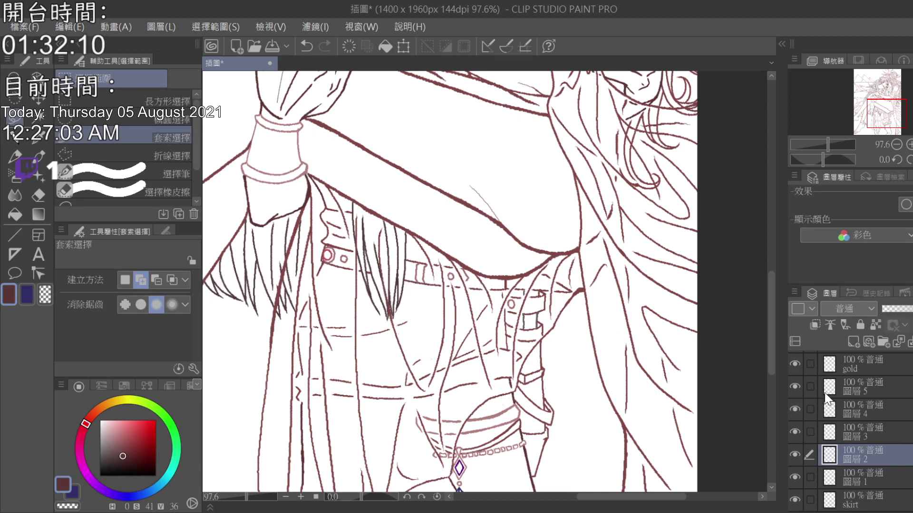
{"action": "left_click", "coordinate": [871, 413]}
{"action": "left_click", "coordinate": [848, 385]}
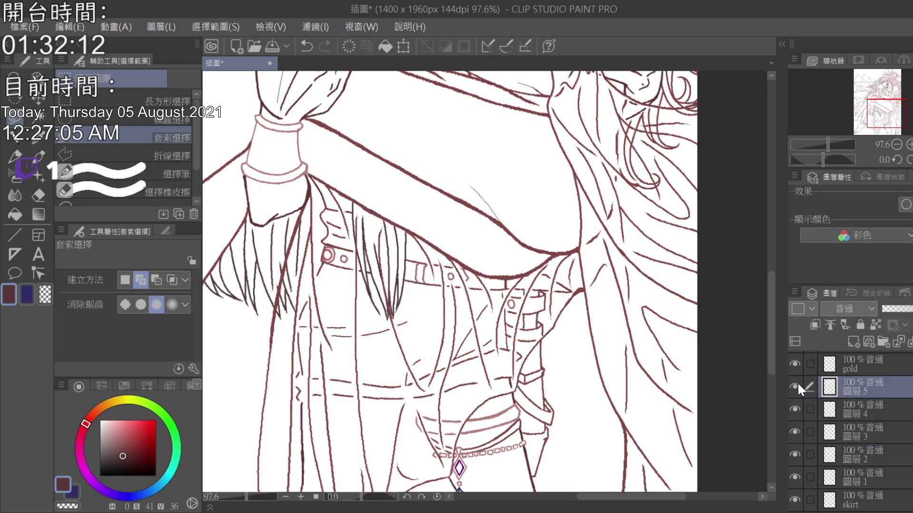
{"action": "left_click", "coordinate": [794, 386]}
{"action": "left_click", "coordinate": [794, 387]}
{"action": "left_click", "coordinate": [795, 384]}
{"action": "left_click", "coordinate": [797, 383]}
{"action": "left_click", "coordinate": [798, 383]}
{"action": "left_click", "coordinate": [797, 383]}
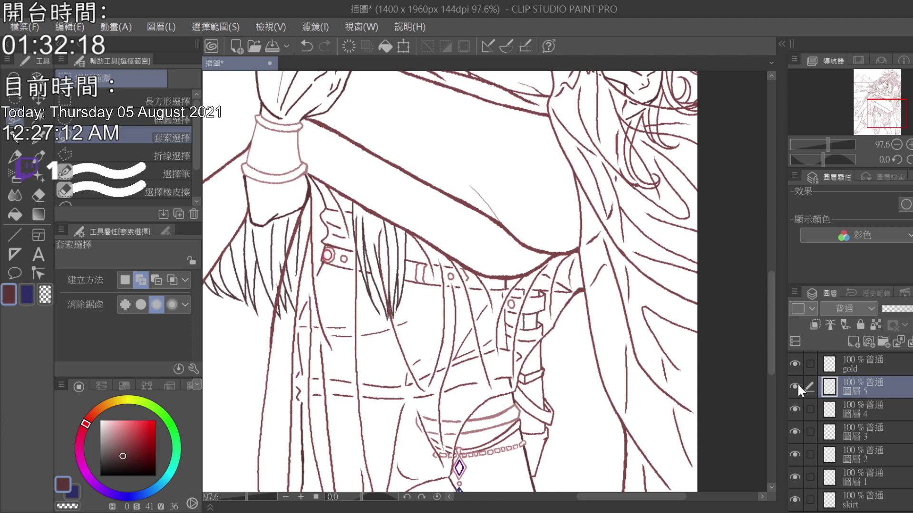
- Sample the reddish-brown line colour beside the thigh bands and ink the band's edge on layer 圖層 5 with 線画用ペン at size 6.0
{"action": "left_click_drag", "start_coordinate": [772, 341], "coordinate": [768, 375]}
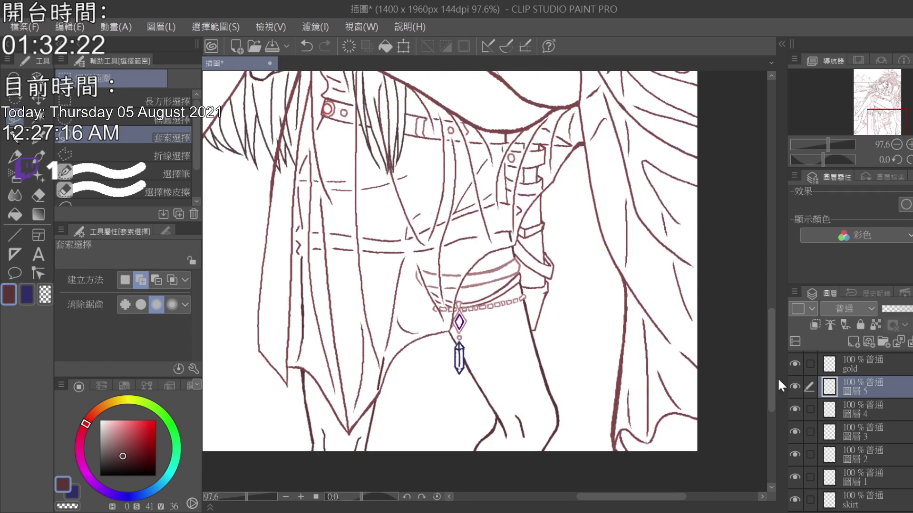
{"action": "left_click", "coordinate": [15, 140]}
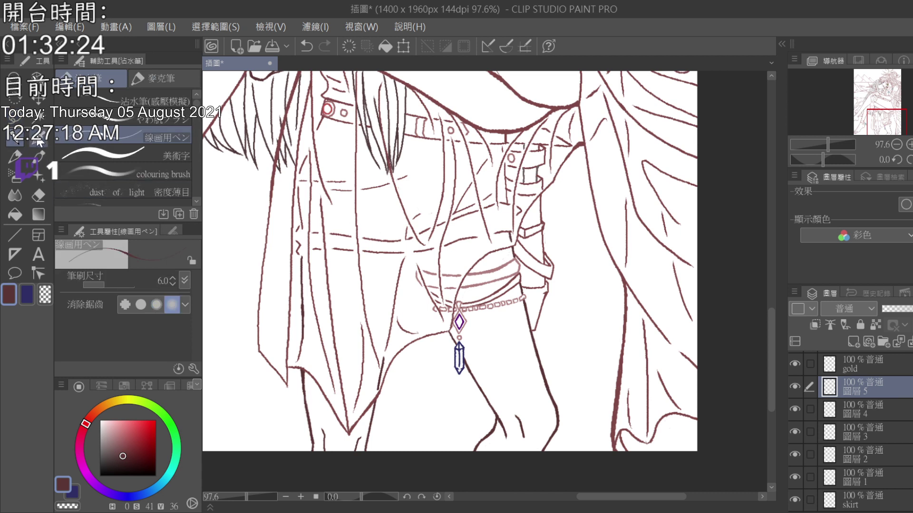
{"action": "left_click", "coordinate": [524, 270]}
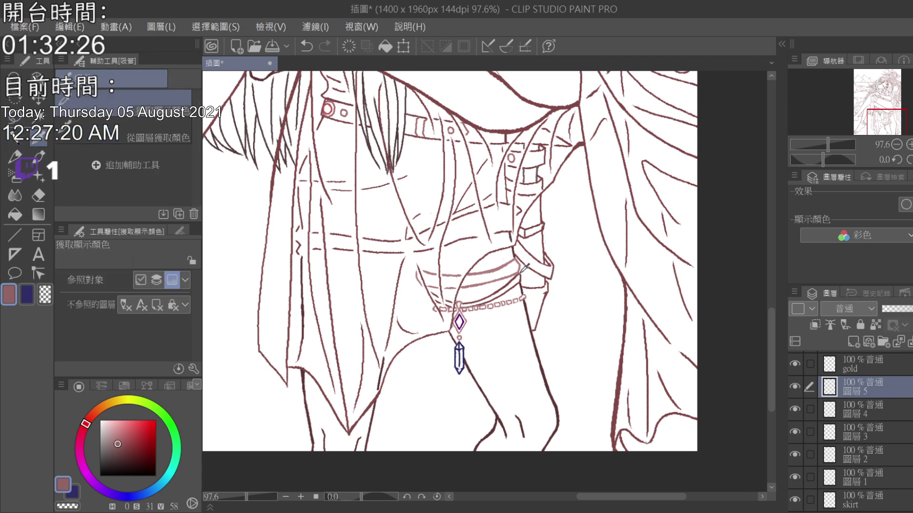
{"action": "left_click", "coordinate": [524, 270]}
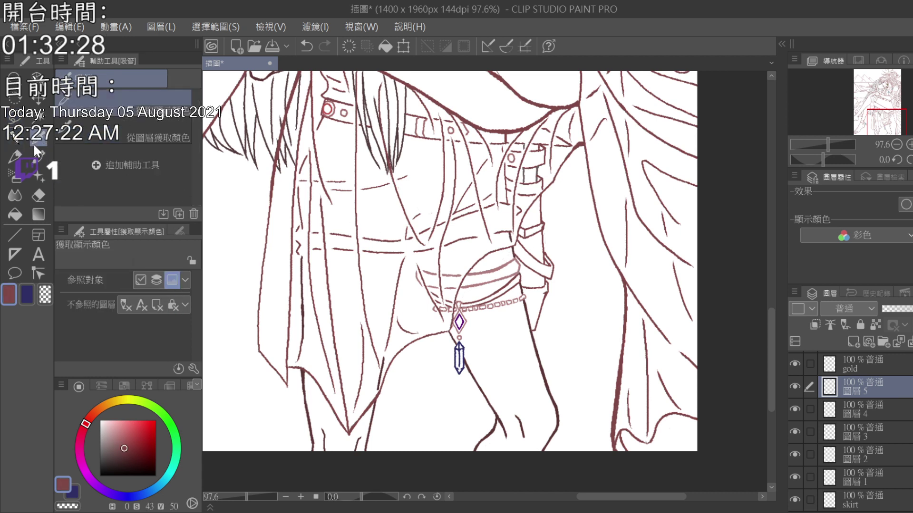
{"action": "left_click", "coordinate": [20, 136]}
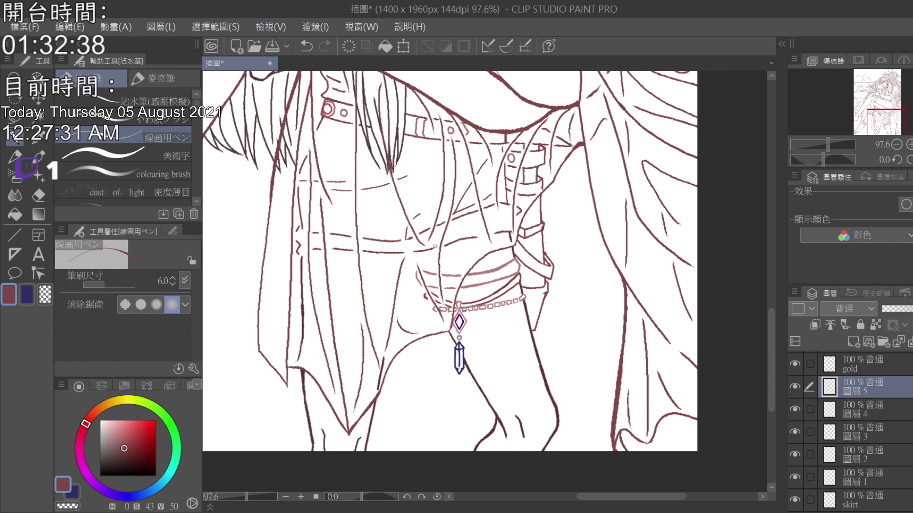
- Select layer 外套 and clean up the coat lines around the thigh band with the hard eraser at size 5.0
{"action": "scroll", "coordinate": [849, 432], "scroll_direction": "up", "scroll_amount": 5}
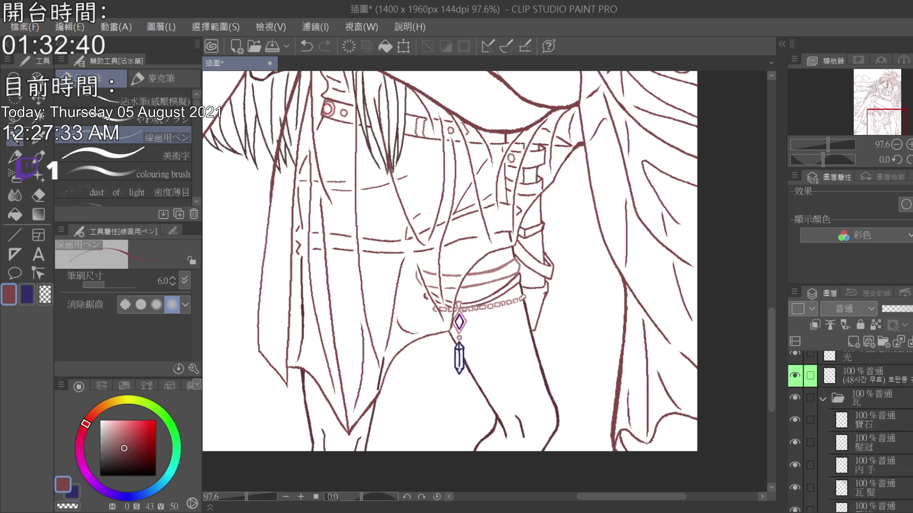
{"action": "scroll", "coordinate": [865, 428], "scroll_direction": "down", "scroll_amount": 1}
{"action": "left_click", "coordinate": [865, 436]}
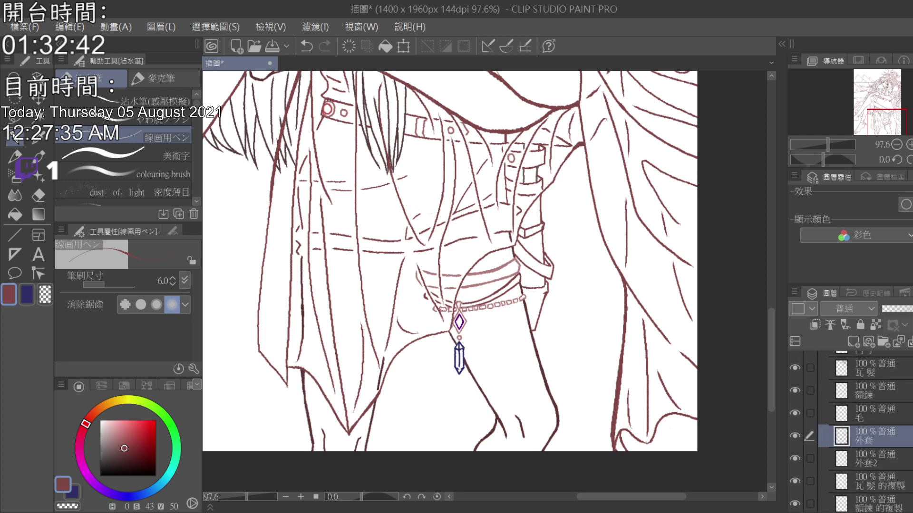
{"action": "left_click", "coordinate": [39, 195]}
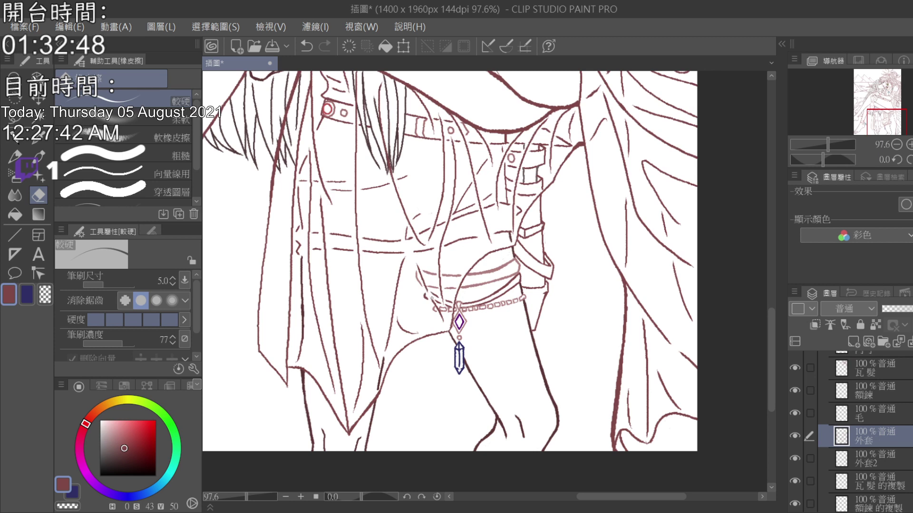
- On layer 圖層 5, ink the thigh band's lower edge with 線画用ペン at size 5.0 and tidy it with the hard eraser
{"action": "scroll", "coordinate": [851, 428], "scroll_direction": "down", "scroll_amount": 8}
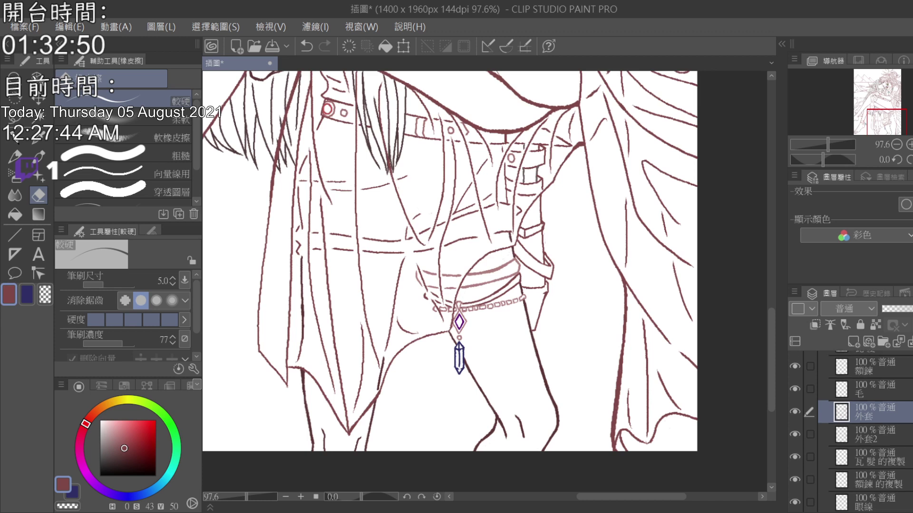
{"action": "scroll", "coordinate": [850, 428], "scroll_direction": "down", "scroll_amount": 5}
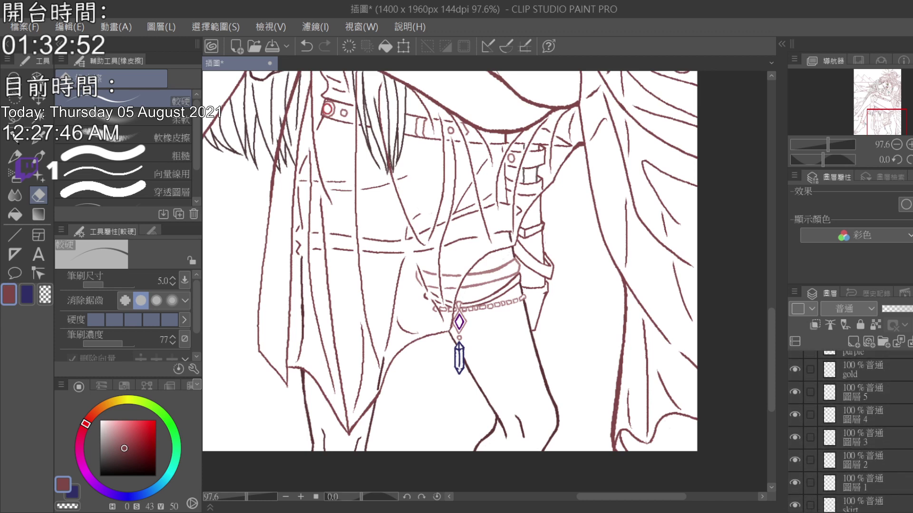
{"action": "left_click", "coordinate": [880, 399]}
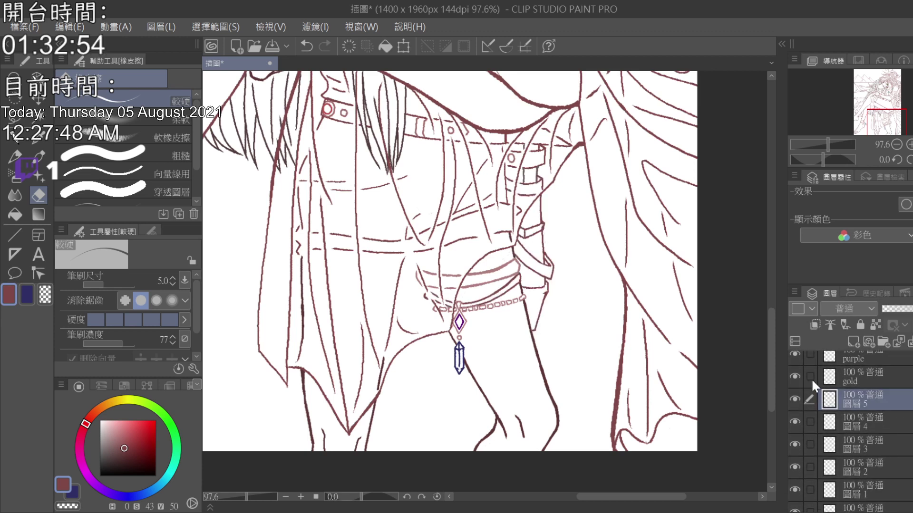
{"action": "key", "text": "p"}
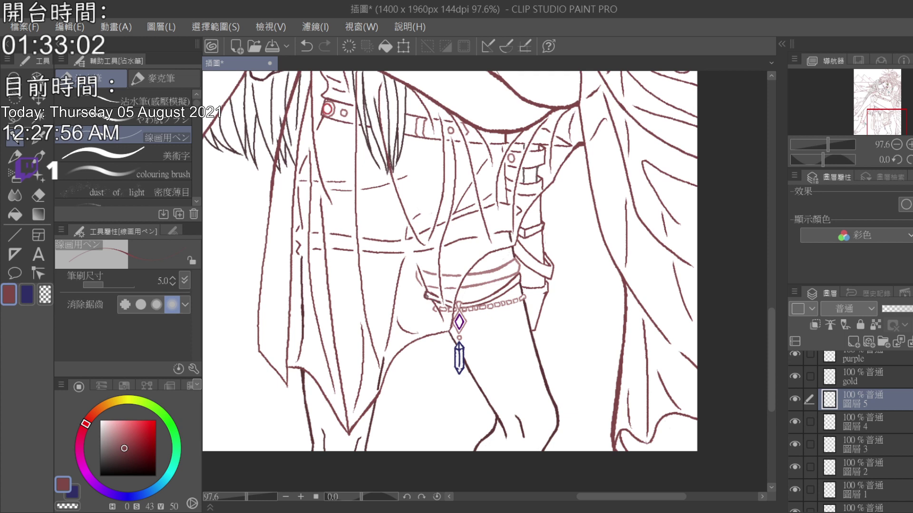
{"action": "left_click", "coordinate": [46, 195]}
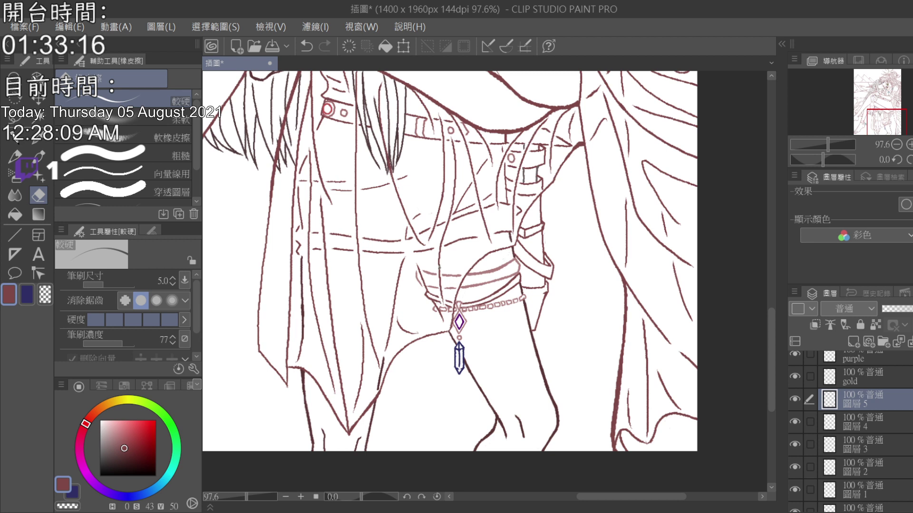
- Select layer gold and tidy the outer end of the thigh chain with the hard eraser
{"action": "scroll", "coordinate": [482, 332], "scroll_direction": "up", "scroll_amount": 2}
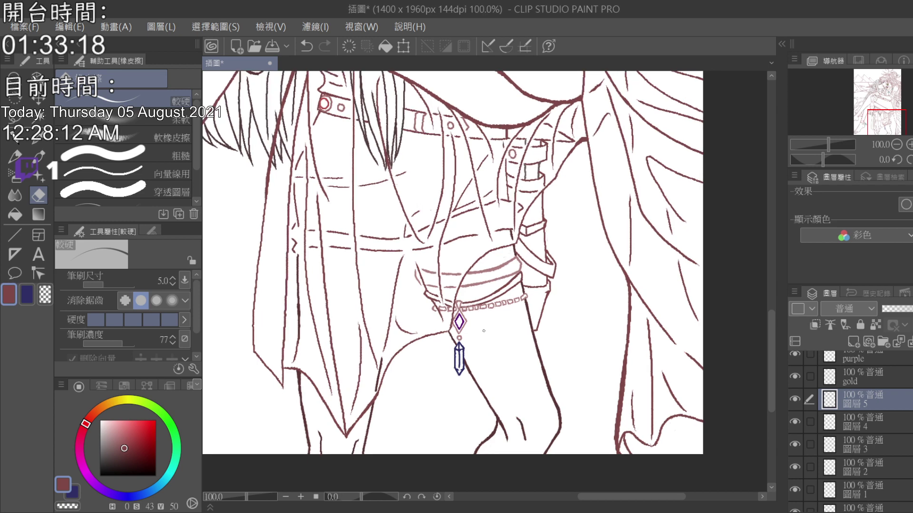
{"action": "scroll", "coordinate": [483, 331], "scroll_direction": "up", "scroll_amount": 1}
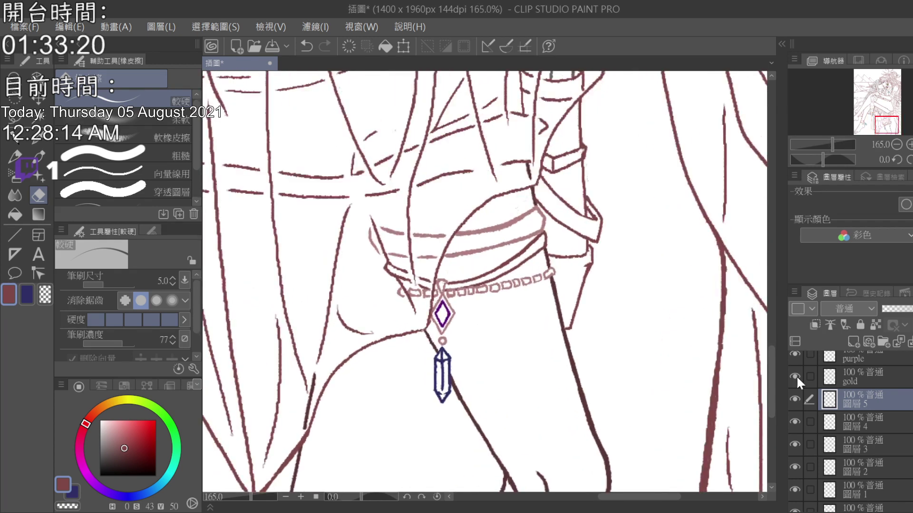
{"action": "scroll", "coordinate": [874, 414], "scroll_direction": "up", "scroll_amount": 1}
{"action": "left_click", "coordinate": [868, 396]}
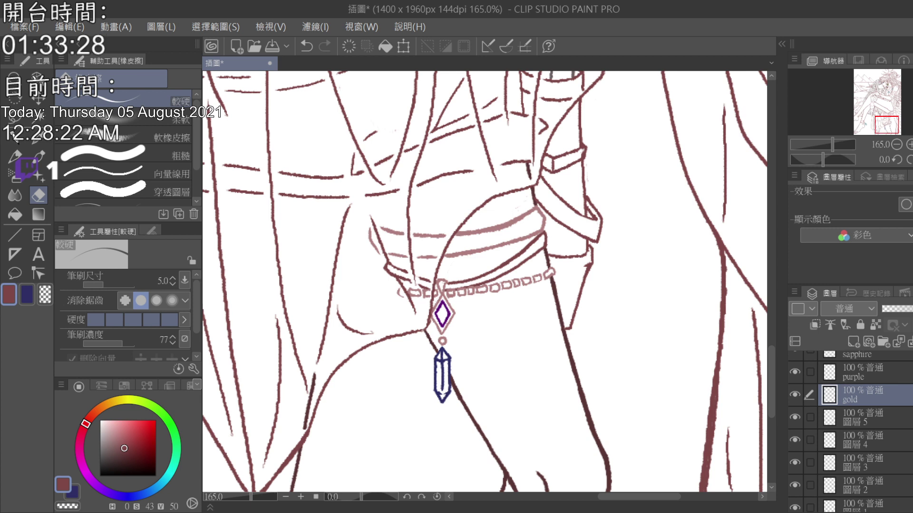
- Select layer 外套 and clean up the coat's draped lines beside the thigh with the hard eraser
{"action": "scroll", "coordinate": [851, 428], "scroll_direction": "up", "scroll_amount": 5}
{"action": "scroll", "coordinate": [903, 442], "scroll_direction": "down", "scroll_amount": 1}
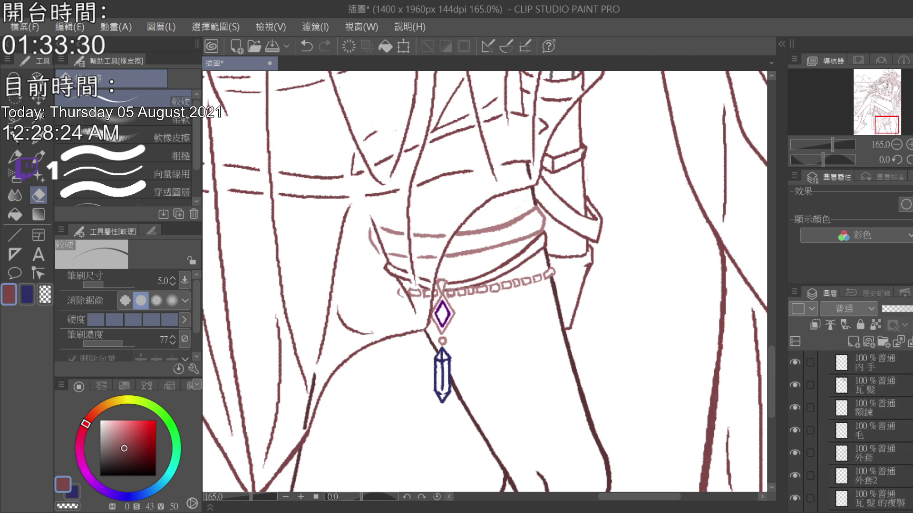
{"action": "left_click", "coordinate": [903, 451]}
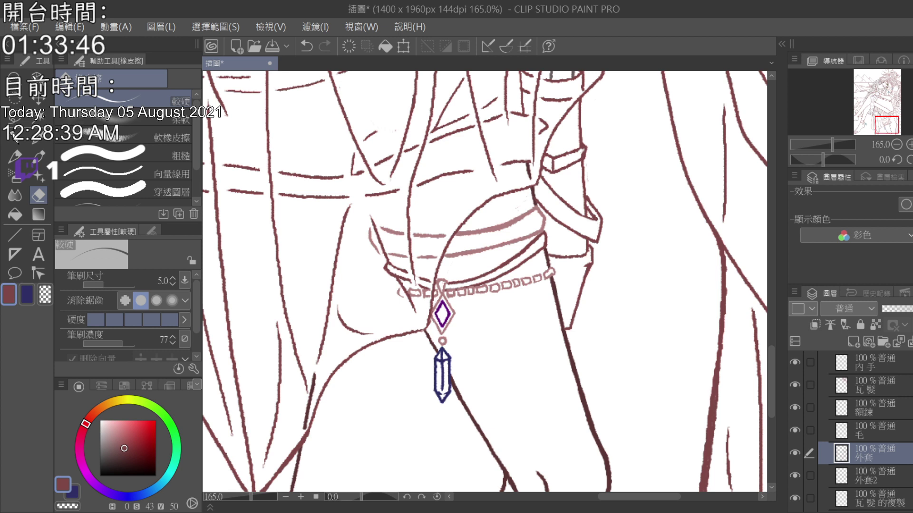
- Go through layers 圖層 5, 圖層 4, 圖層 3, 圖層 2 and 圖層 1 to check which thigh and belt lines each holds
{"action": "scroll", "coordinate": [850, 431], "scroll_direction": "down", "scroll_amount": 5}
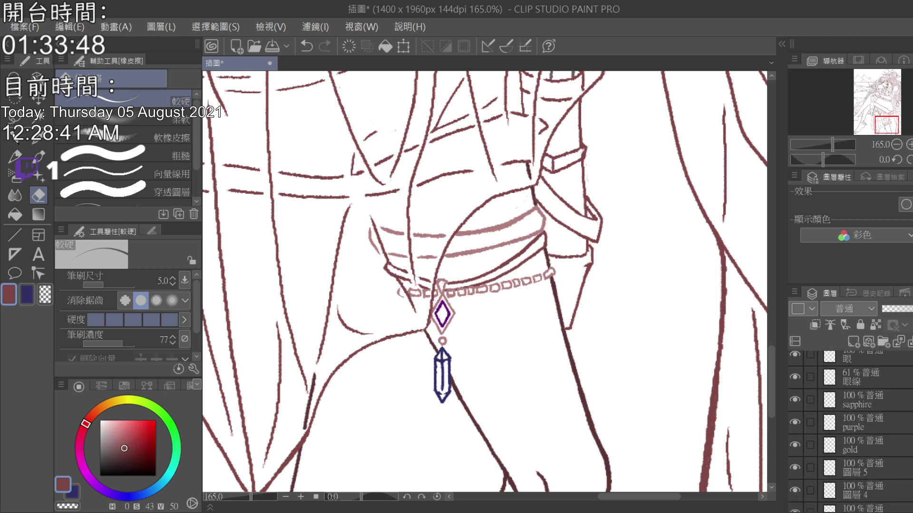
{"action": "scroll", "coordinate": [797, 432], "scroll_direction": "down", "scroll_amount": 1}
{"action": "left_click", "coordinate": [797, 433]}
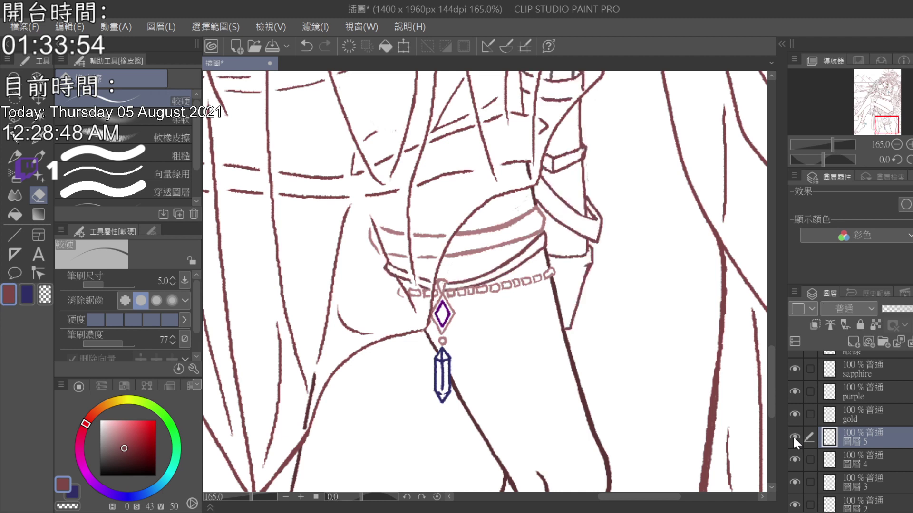
{"action": "left_click", "coordinate": [804, 457]}
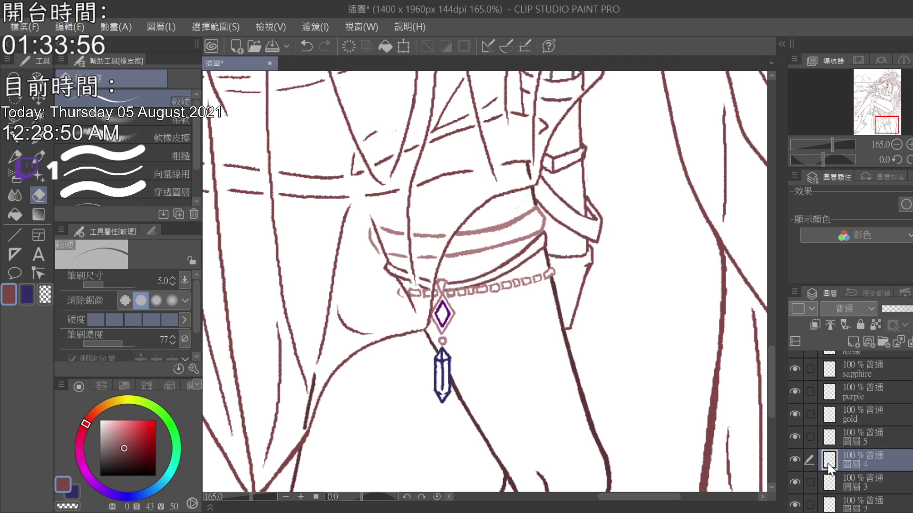
{"action": "left_click", "coordinate": [797, 480]}
{"action": "left_click", "coordinate": [800, 505]}
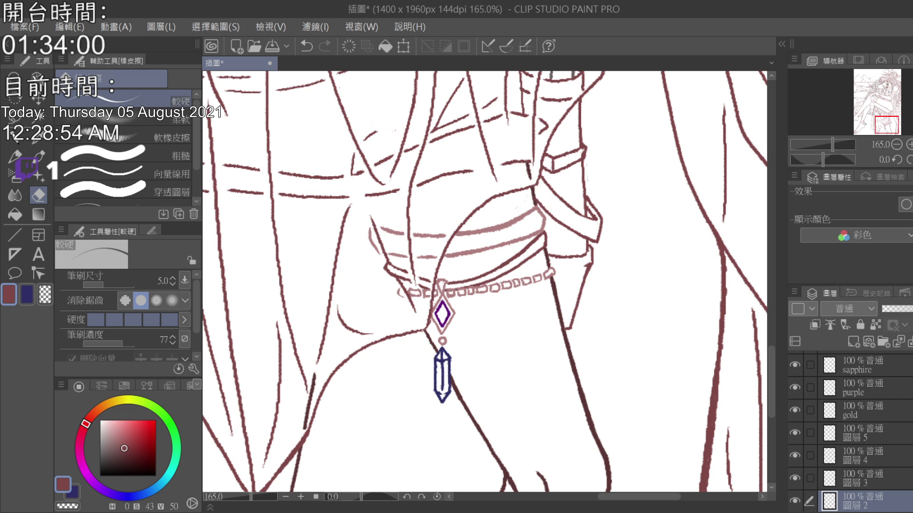
{"action": "scroll", "coordinate": [870, 481], "scroll_direction": "down", "scroll_amount": 2}
{"action": "left_click", "coordinate": [871, 480]}
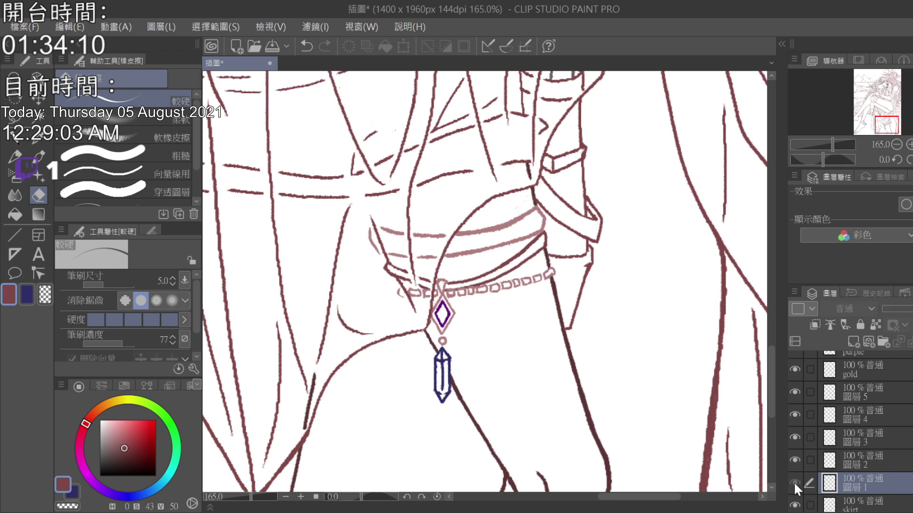
- Recheck layers 圖層 2, 圖層 3 and 圖層 4 in turn, toggling visibility to identify their lines around the thigh
{"action": "left_click", "coordinate": [801, 459]}
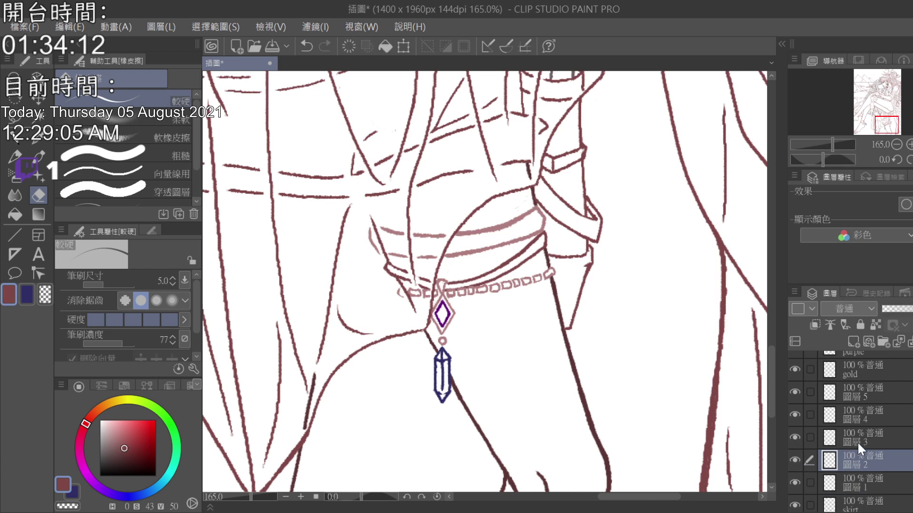
{"action": "left_click", "coordinate": [811, 433]}
{"action": "left_click", "coordinate": [800, 434]}
{"action": "left_click", "coordinate": [799, 434]}
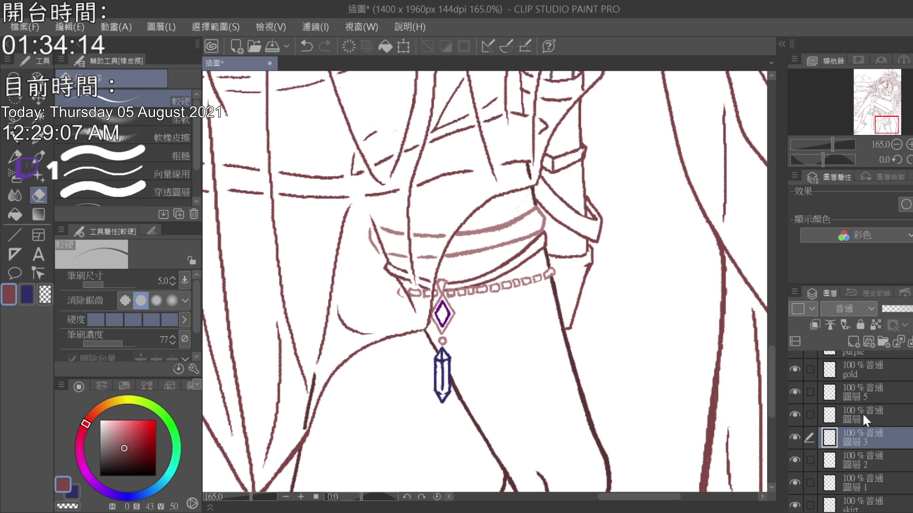
{"action": "left_click", "coordinate": [862, 413]}
{"action": "left_click", "coordinate": [796, 412]}
{"action": "left_click", "coordinate": [797, 412]}
- Toggle the visibility of layers 圖層 5 and gold off and on to identify their lines around the thigh
{"action": "left_click", "coordinate": [866, 391]}
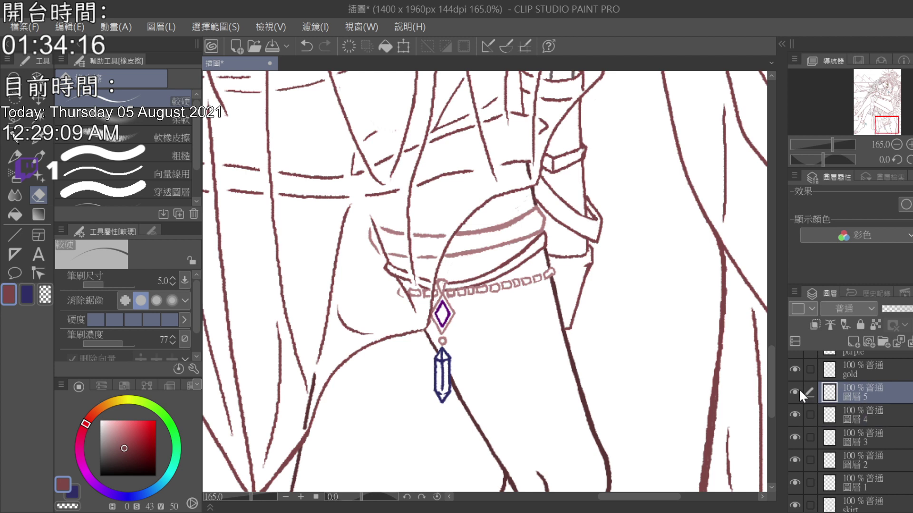
{"action": "left_click", "coordinate": [796, 391]}
{"action": "left_click", "coordinate": [796, 392]}
{"action": "left_click", "coordinate": [857, 369]}
{"action": "left_click", "coordinate": [795, 369]}
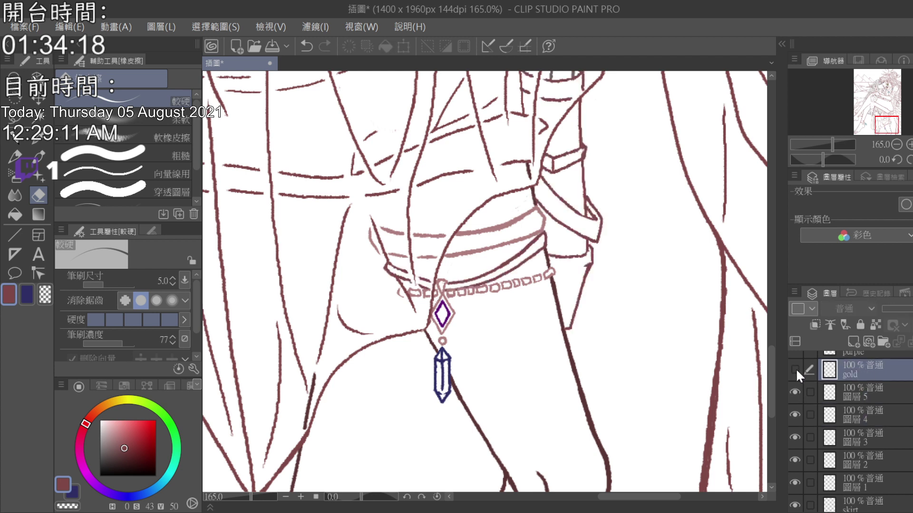
{"action": "left_click", "coordinate": [796, 369]}
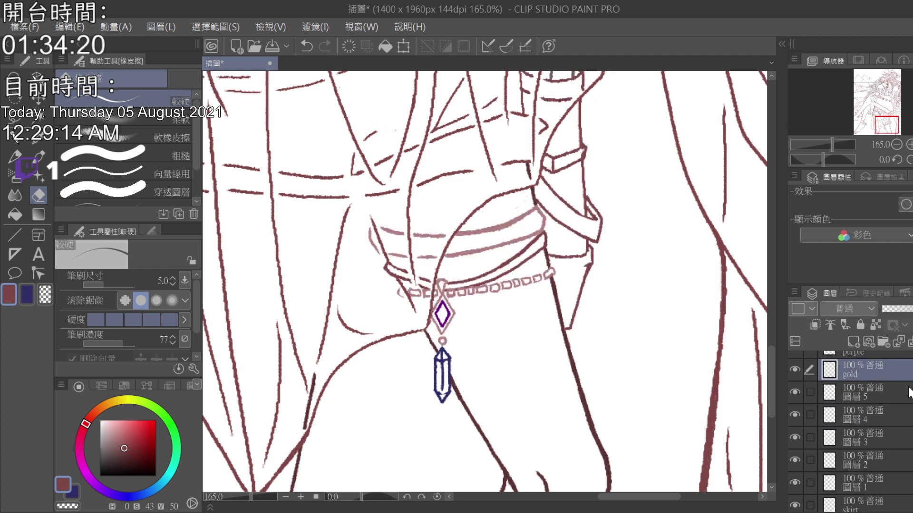
- Select layer 膚, toggle its visibility off and on to identify the skin lines, and view the whole hip and leg area
{"action": "scroll", "coordinate": [909, 394], "scroll_direction": "up", "scroll_amount": 1}
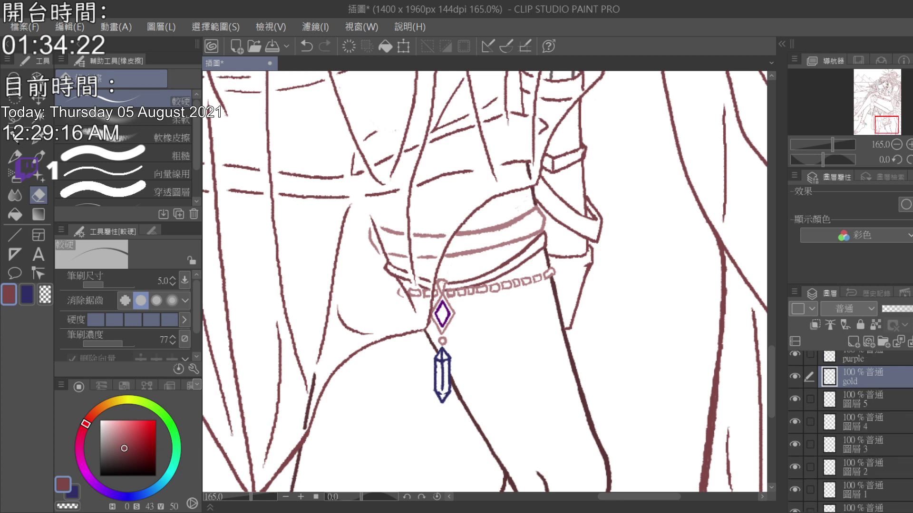
{"action": "scroll", "coordinate": [862, 397], "scroll_direction": "down", "scroll_amount": 6}
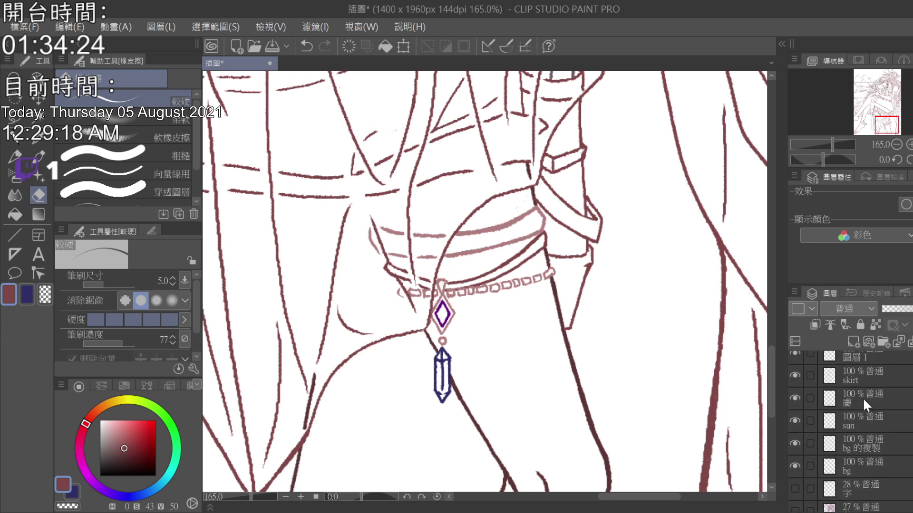
{"action": "left_click", "coordinate": [862, 397]}
{"action": "left_click", "coordinate": [794, 396]}
{"action": "left_click", "coordinate": [796, 396]}
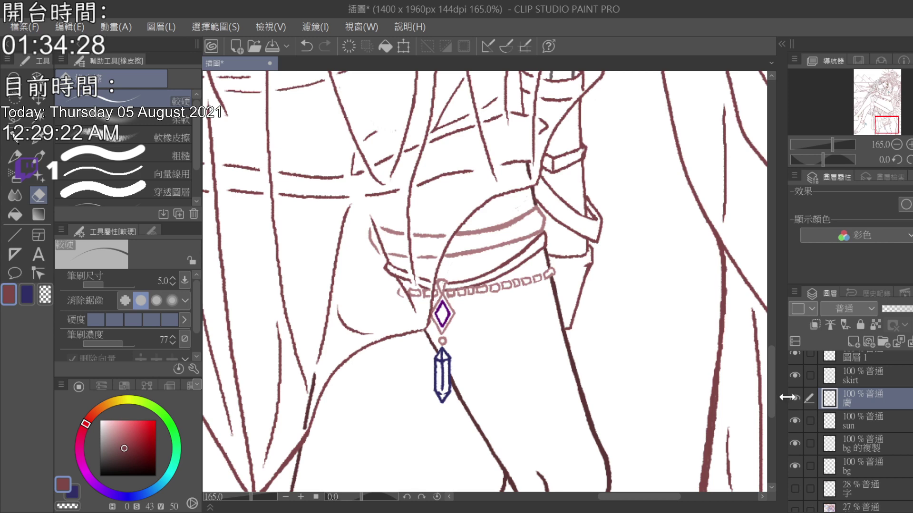
{"action": "scroll", "coordinate": [667, 382], "scroll_direction": "down", "scroll_amount": 1}
{"action": "scroll", "coordinate": [666, 382], "scroll_direction": "down", "scroll_amount": 1}
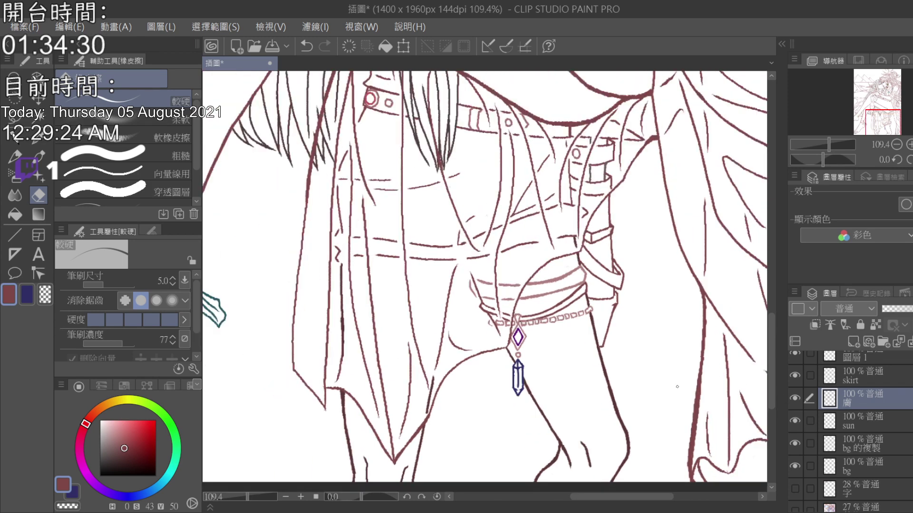
- Choose the 穿透圖層 eraser and set its brush size to 4.9 for work around the hip straps
{"action": "scroll", "coordinate": [523, 226], "scroll_direction": "up", "scroll_amount": 4}
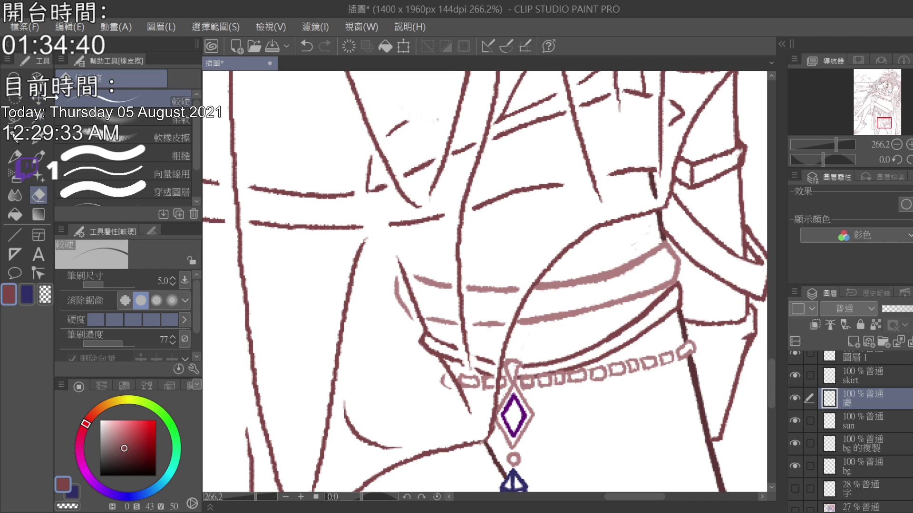
{"action": "left_click", "coordinate": [165, 190]}
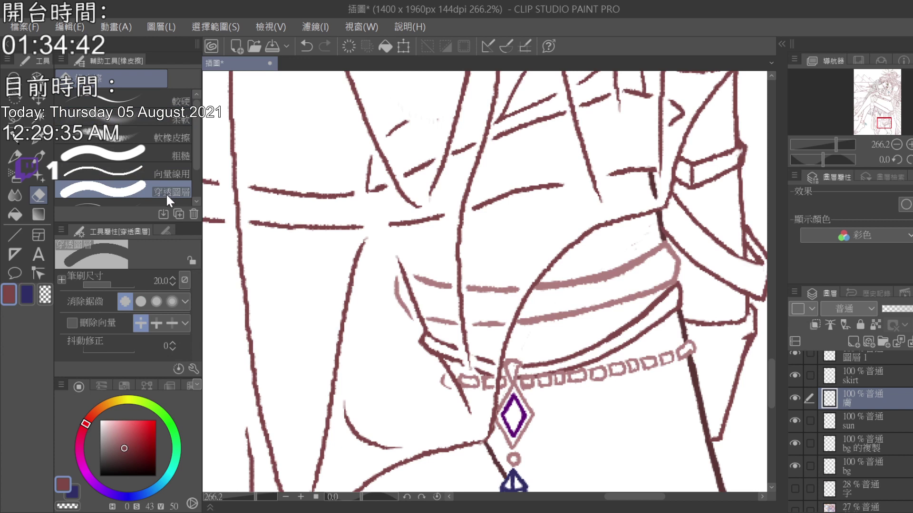
{"action": "left_click", "coordinate": [105, 283]}
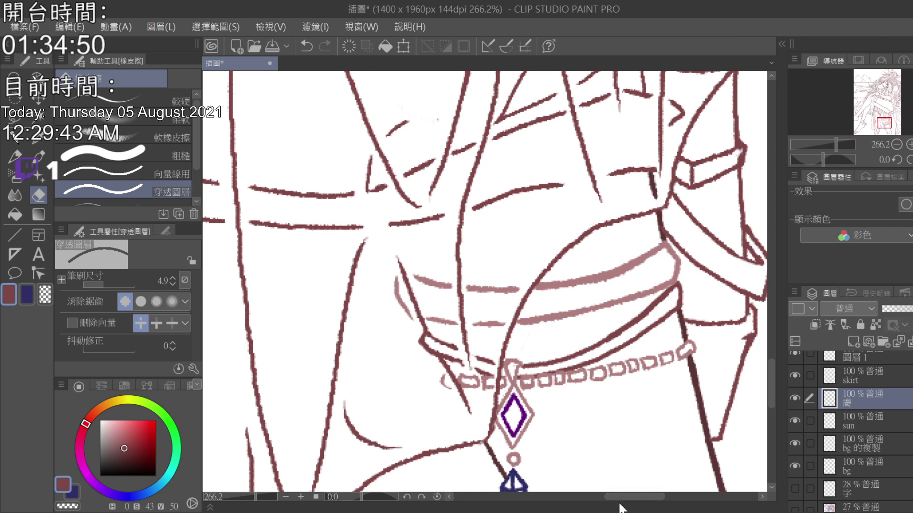
{"action": "mouse_move", "coordinate": [623, 494]}
{"action": "left_mouse_down"}
{"action": "mouse_move", "coordinate": [651, 496]}
{"action": "mouse_move", "coordinate": [637, 497]}
{"action": "left_mouse_up"}
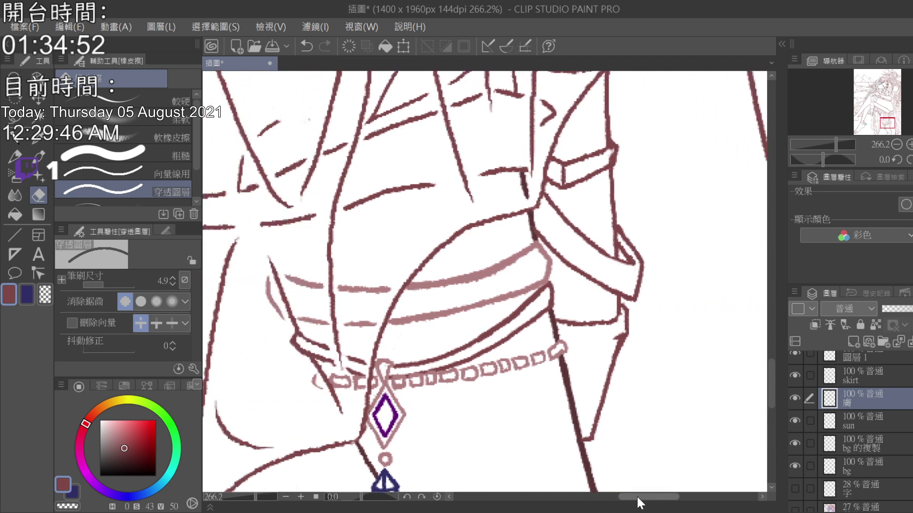
{"action": "left_click_drag", "start_coordinate": [774, 374], "coordinate": [768, 356]}
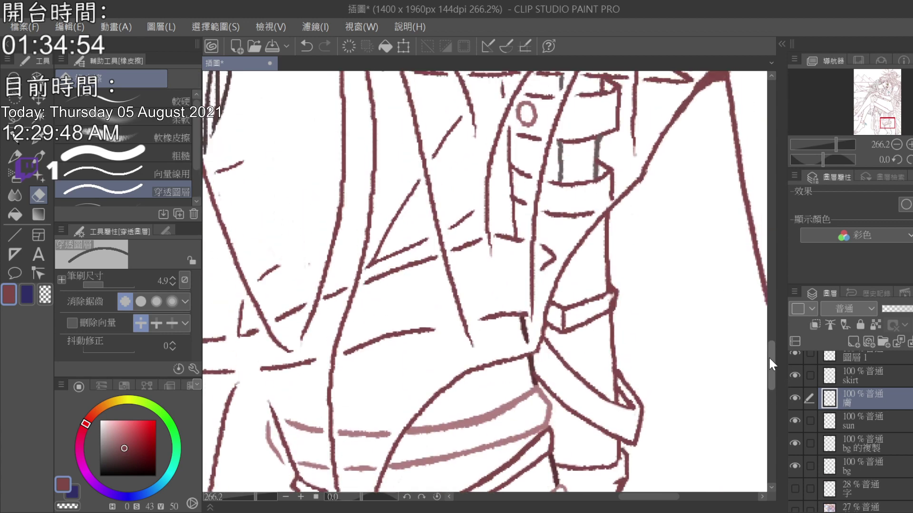
- On layer 圖層 5, redraw the horizontal edge of the pouch beside the thigh with the 線画用ペン pen at size 4.0
{"action": "scroll", "coordinate": [868, 426], "scroll_direction": "up", "scroll_amount": 3}
{"action": "scroll", "coordinate": [874, 429], "scroll_direction": "up", "scroll_amount": 3}
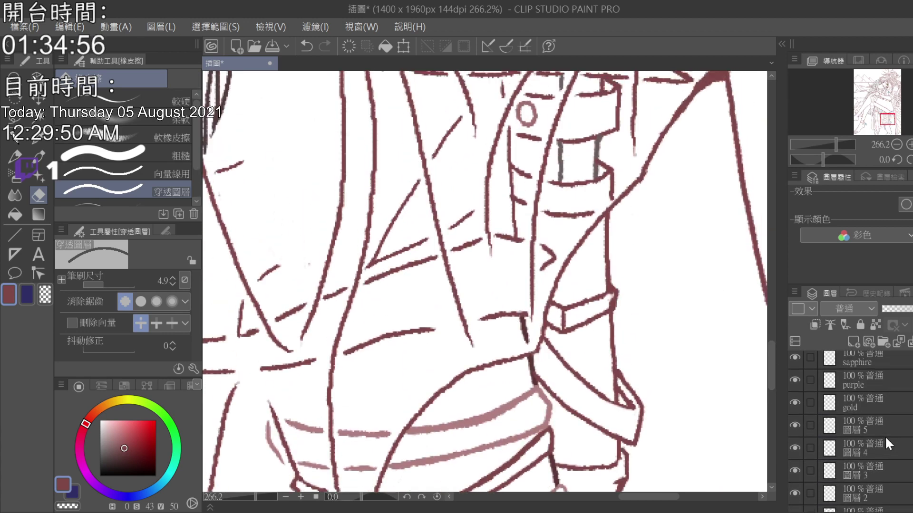
{"action": "left_click", "coordinate": [879, 426]}
{"action": "left_click", "coordinate": [794, 423]}
{"action": "left_click", "coordinate": [794, 423]}
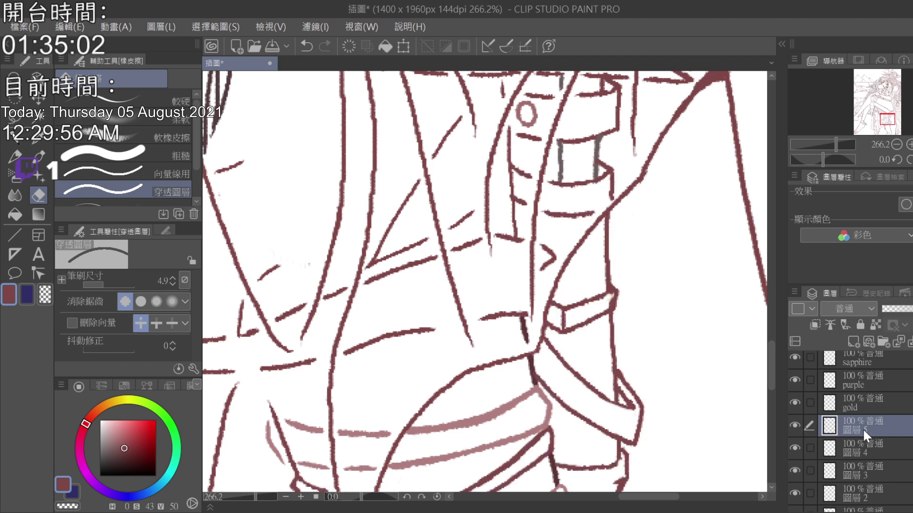
{"action": "left_click", "coordinate": [38, 136]}
{"action": "key", "text": "p"}
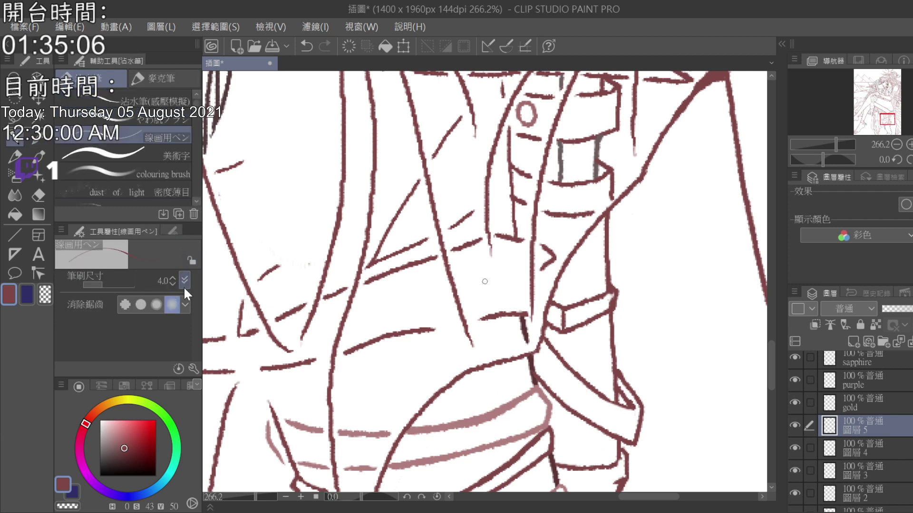
{"action": "left_click_drag", "start_coordinate": [554, 467], "coordinate": [611, 467]}
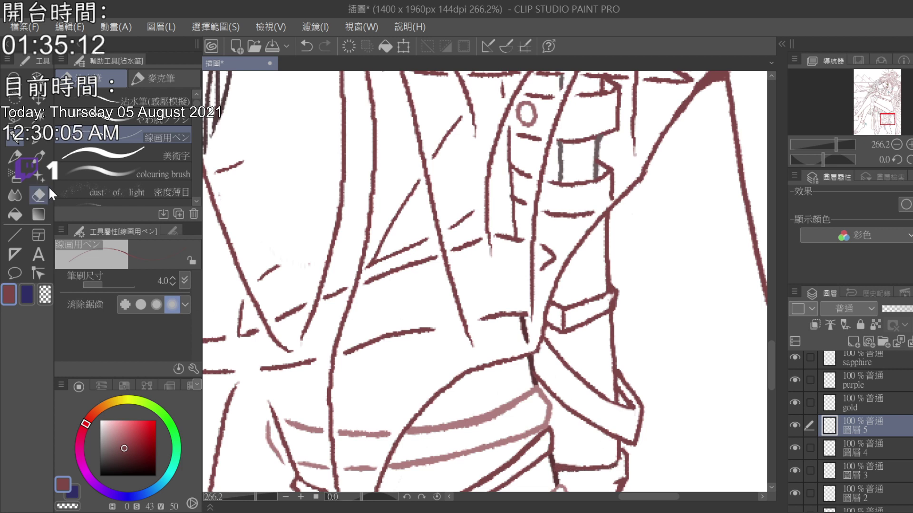
- Erase the upper edge near the hip strap's outer corner with the 較硬 eraser and redraw that corner using 線画用ペン
{"action": "left_click", "coordinate": [39, 195]}
{"action": "left_click", "coordinate": [183, 103]}
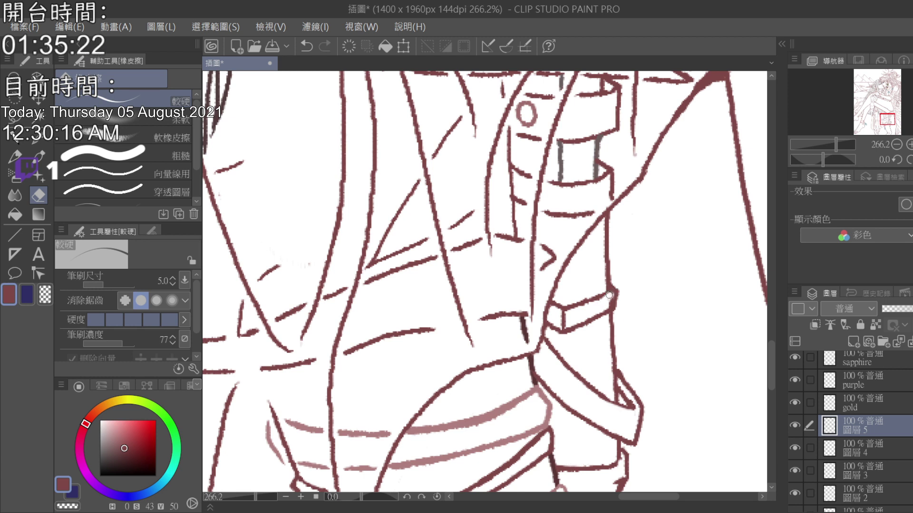
{"action": "mouse_move", "coordinate": [608, 295]}
{"action": "left_mouse_down"}
{"action": "mouse_move", "coordinate": [609, 307]}
{"action": "mouse_move", "coordinate": [600, 300]}
{"action": "mouse_move", "coordinate": [578, 309]}
{"action": "left_mouse_up"}
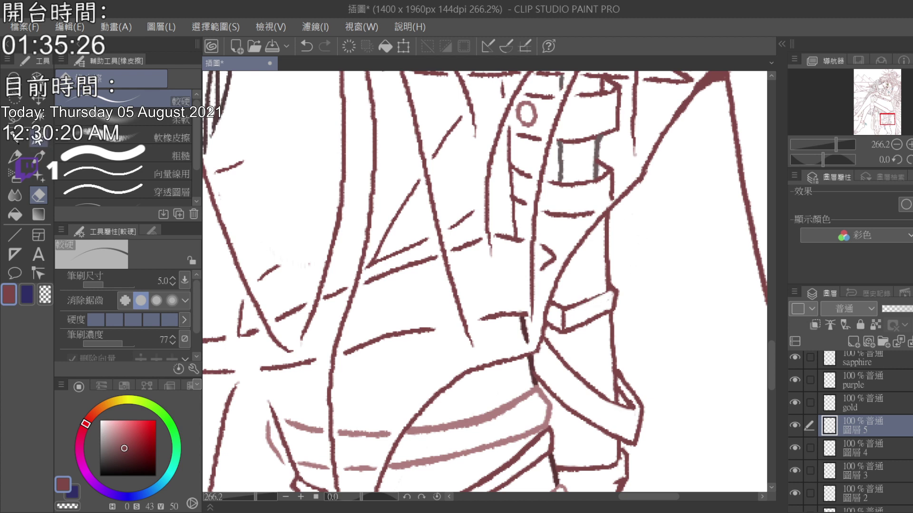
{"action": "left_click", "coordinate": [15, 139]}
{"action": "mouse_move", "coordinate": [609, 277]}
{"action": "left_mouse_down"}
{"action": "mouse_move", "coordinate": [613, 304]}
{"action": "mouse_move", "coordinate": [611, 285]}
{"action": "mouse_move", "coordinate": [581, 302]}
{"action": "mouse_move", "coordinate": [614, 283]}
{"action": "mouse_move", "coordinate": [591, 298]}
{"action": "left_mouse_up"}
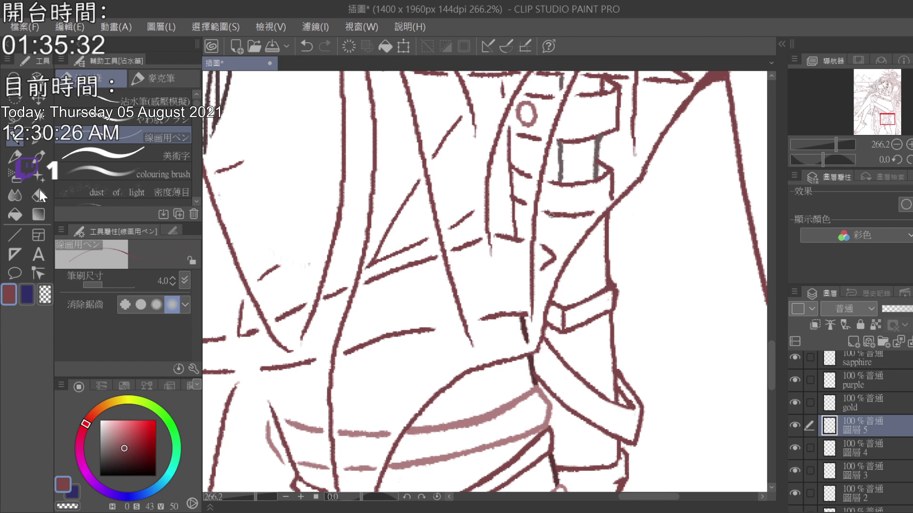
- Trim the excess line outside the hip strap's outer corner with the 較硬 eraser at size 5.0
{"action": "left_click", "coordinate": [39, 194]}
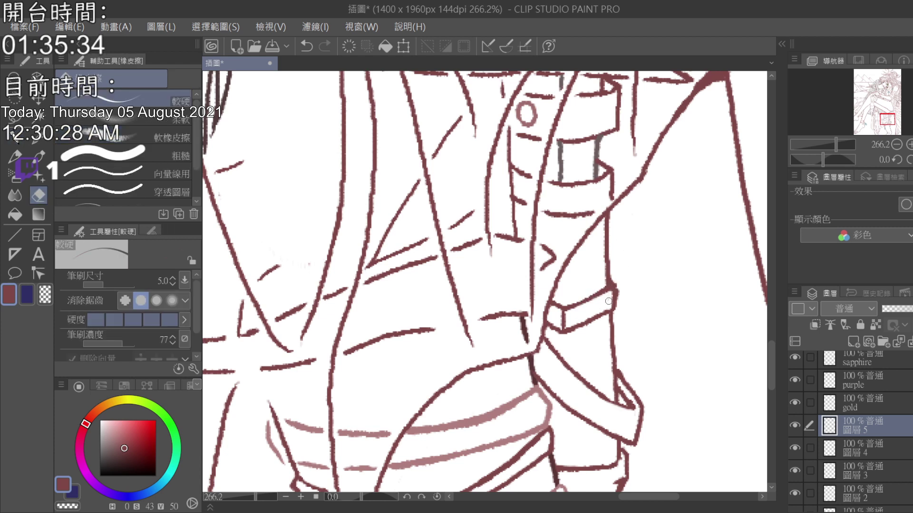
{"action": "left_click", "coordinate": [183, 173]}
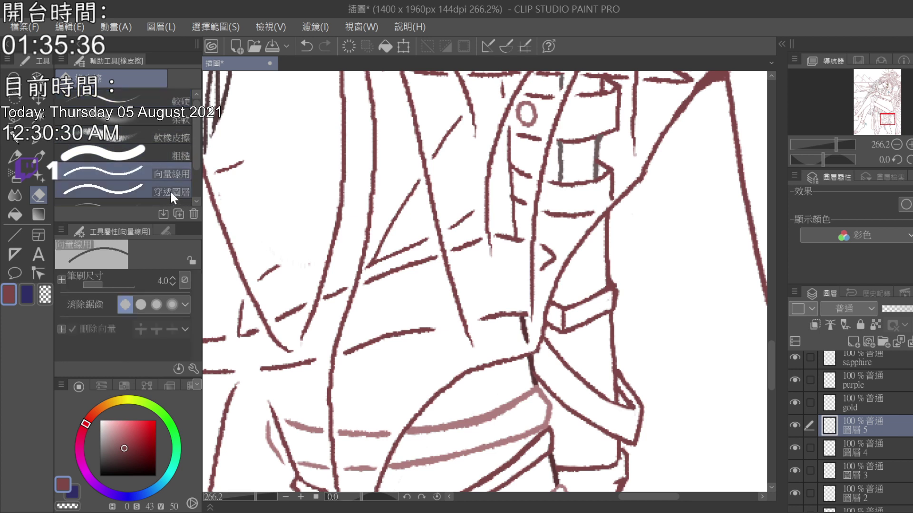
{"action": "left_click", "coordinate": [172, 192]}
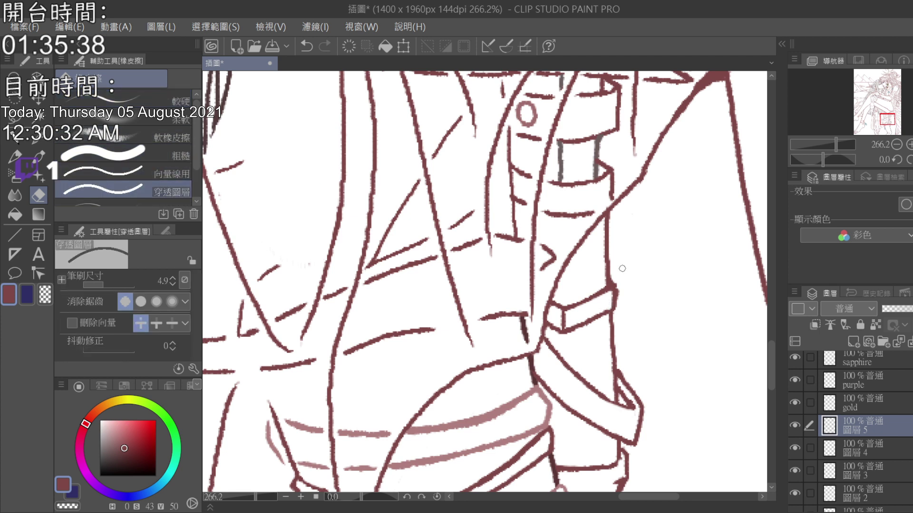
{"action": "key", "text": "e"}
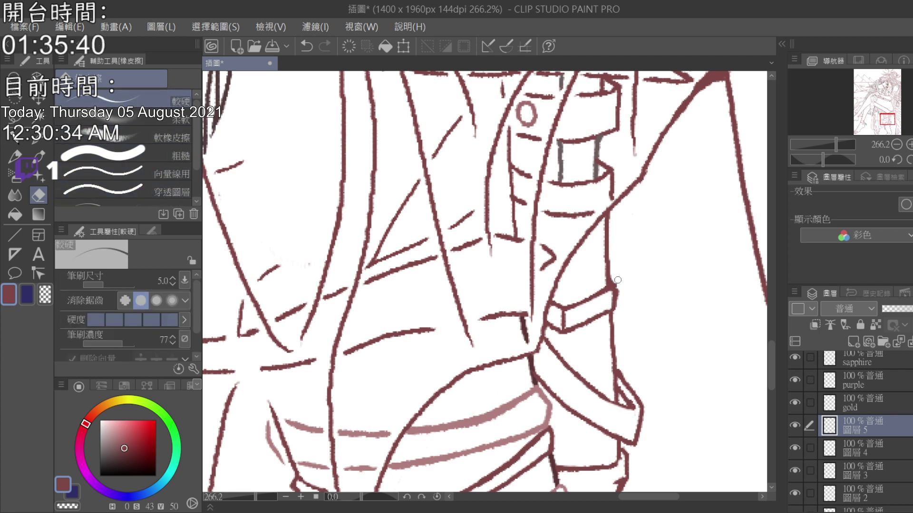
{"action": "left_click_drag", "start_coordinate": [617, 278], "coordinate": [619, 312]}
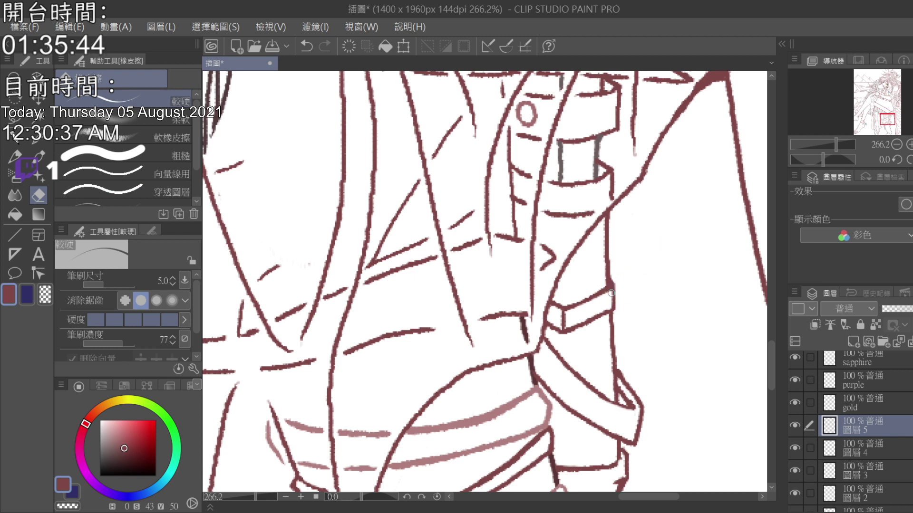
- Look through the pen brushes, including the decorative necklace brush, and examine the overall hip and thigh area
{"action": "key", "text": "p"}
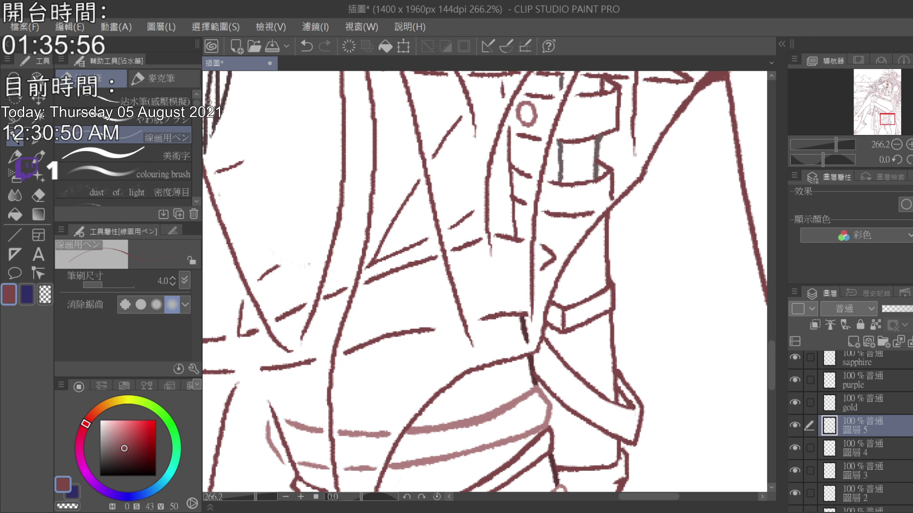
{"action": "left_click_drag", "start_coordinate": [196, 97], "coordinate": [194, 207]}
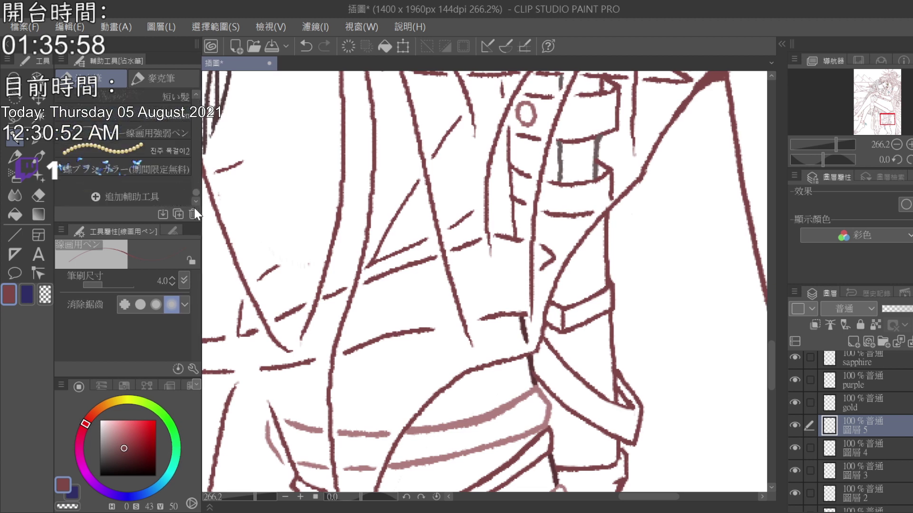
{"action": "left_click", "coordinate": [195, 95]}
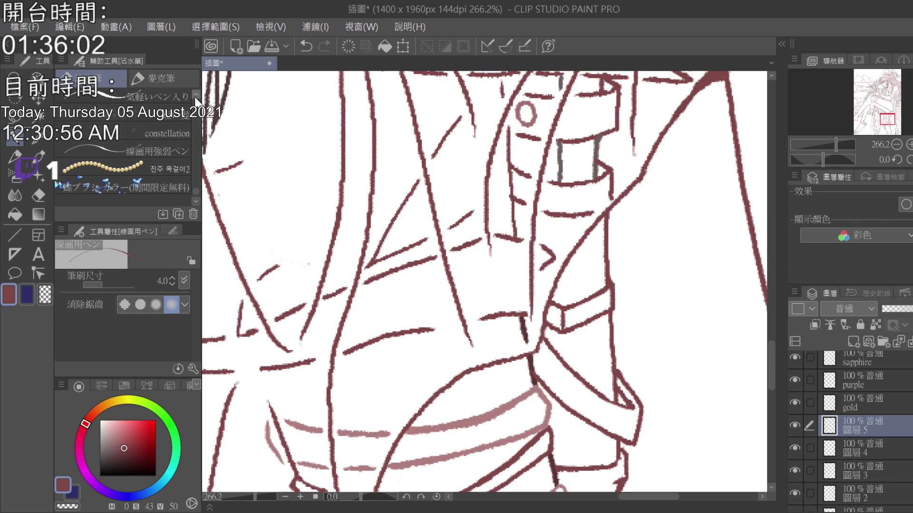
{"action": "scroll", "coordinate": [416, 228], "scroll_direction": "down", "scroll_amount": 2}
{"action": "scroll", "coordinate": [416, 228], "scroll_direction": "down", "scroll_amount": 1}
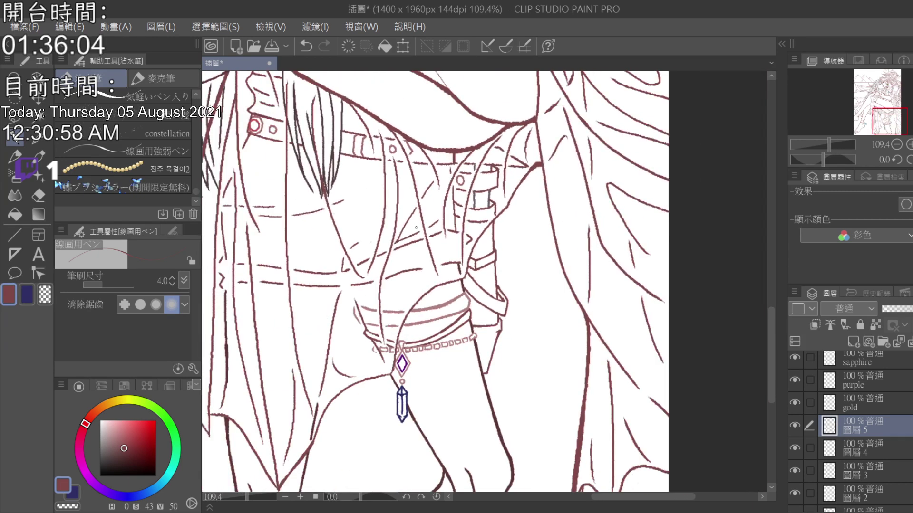
{"action": "scroll", "coordinate": [416, 228], "scroll_direction": "up", "scroll_amount": 1}
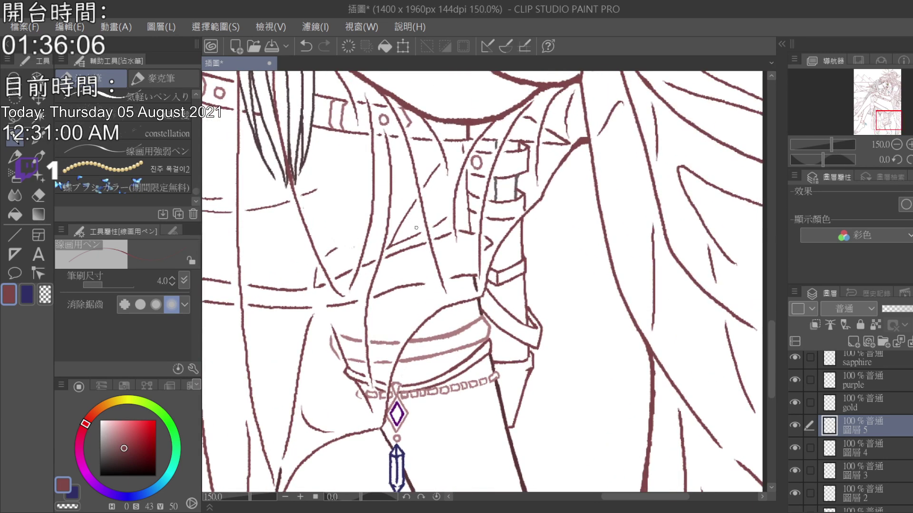
{"action": "scroll", "coordinate": [416, 228], "scroll_direction": "up", "scroll_amount": 1}
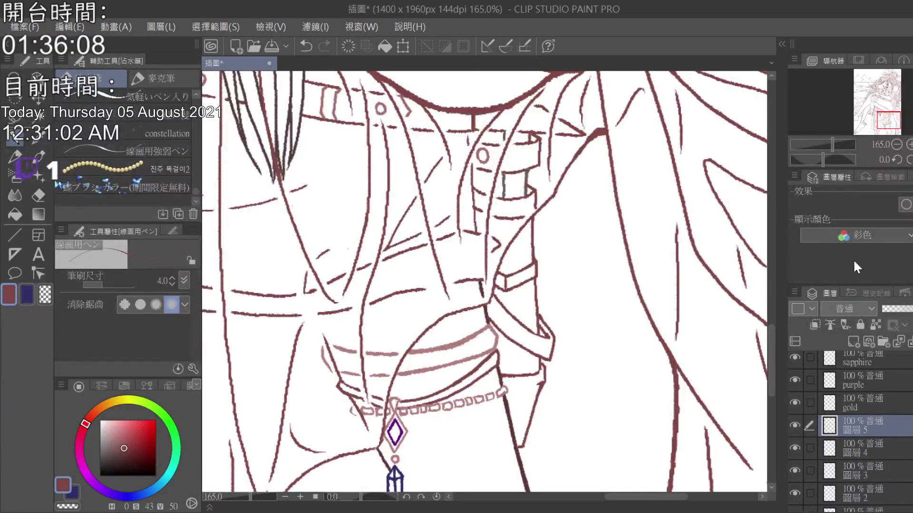
- Select layer gold and try erasing inside the pendant's top loop with the 穿透圖層 eraser, then undo that stroke
{"action": "left_click_drag", "start_coordinate": [775, 322], "coordinate": [776, 363]}
{"action": "scroll", "coordinate": [522, 322], "scroll_direction": "up", "scroll_amount": 1}
{"action": "scroll", "coordinate": [521, 323], "scroll_direction": "up", "scroll_amount": 3}
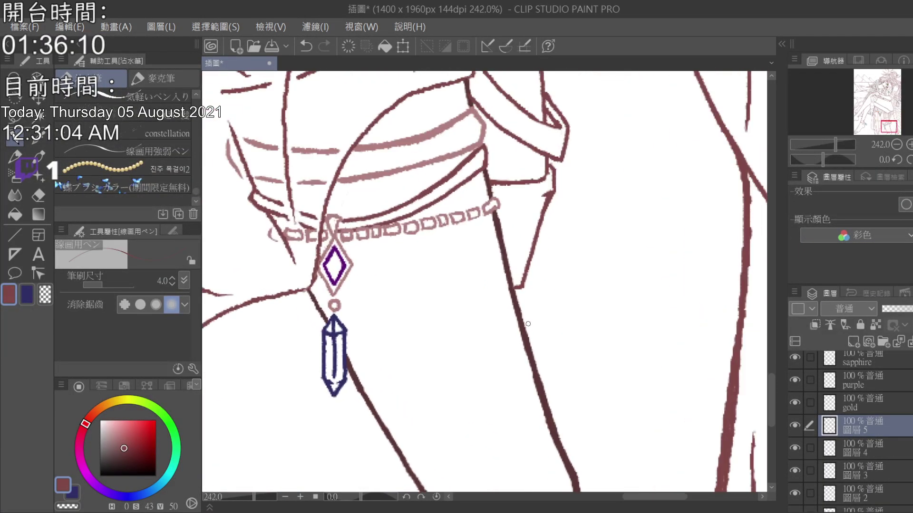
{"action": "left_click", "coordinate": [858, 403]}
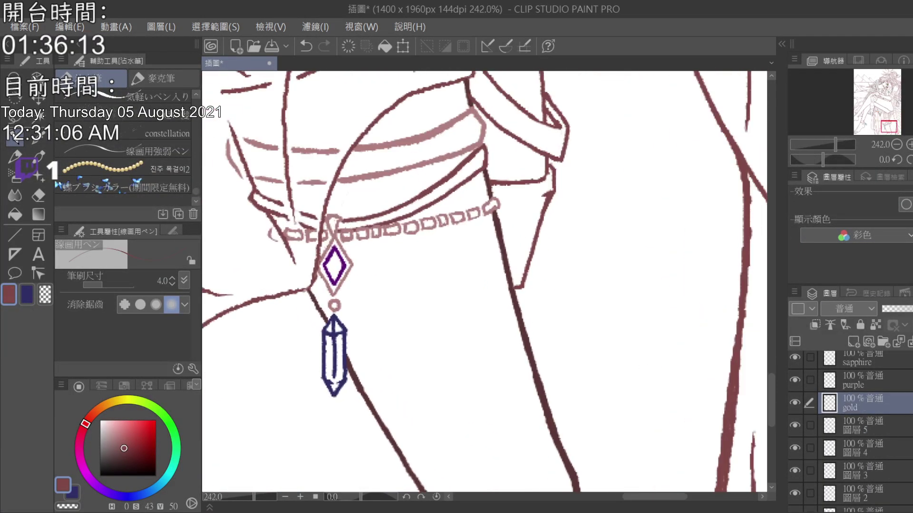
{"action": "key", "text": "e"}
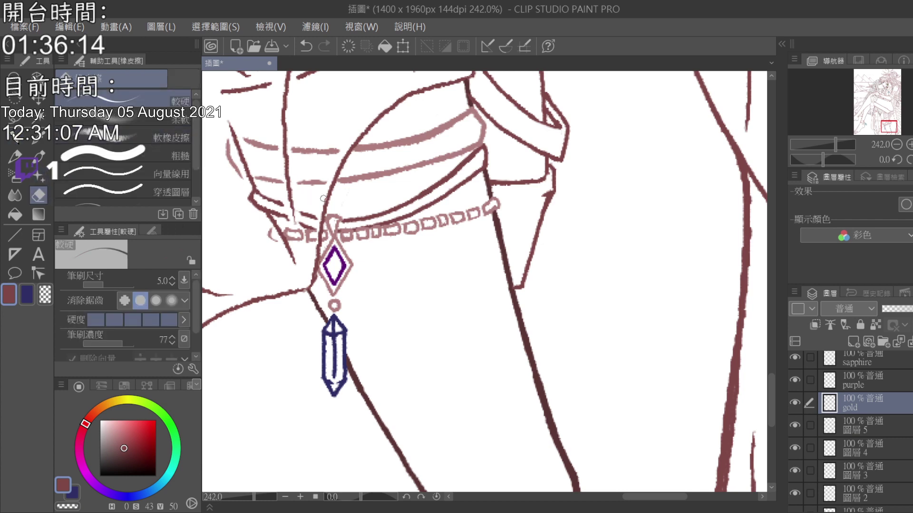
{"action": "left_click", "coordinate": [179, 190]}
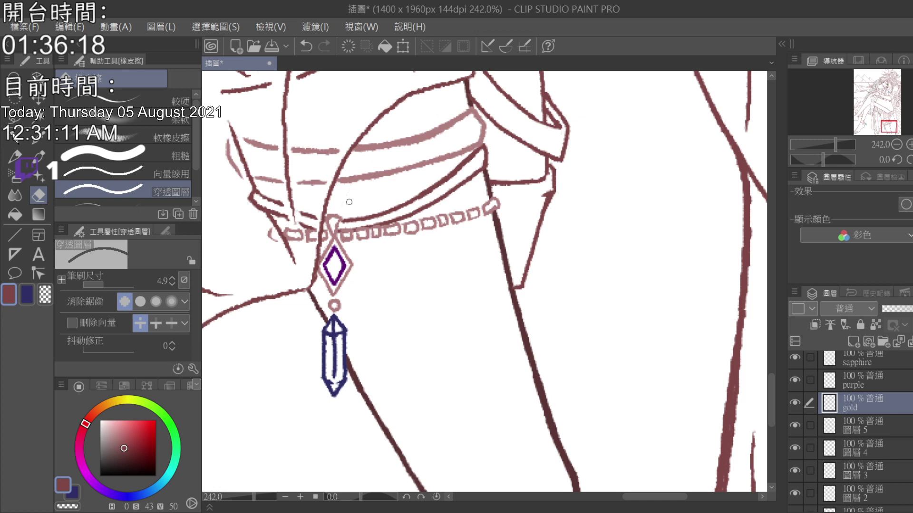
{"action": "left_click_drag", "start_coordinate": [334, 222], "coordinate": [332, 227]}
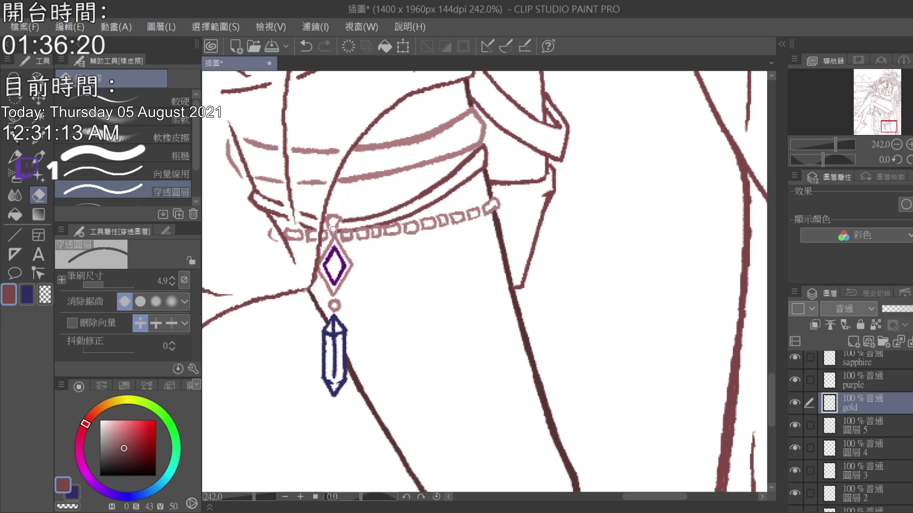
{"action": "left_click", "coordinate": [305, 48]}
- Set the 穿透圖層 eraser size to 2.0 and erase the chain links left of the pendant and just beside its loop
{"action": "left_click", "coordinate": [171, 284]}
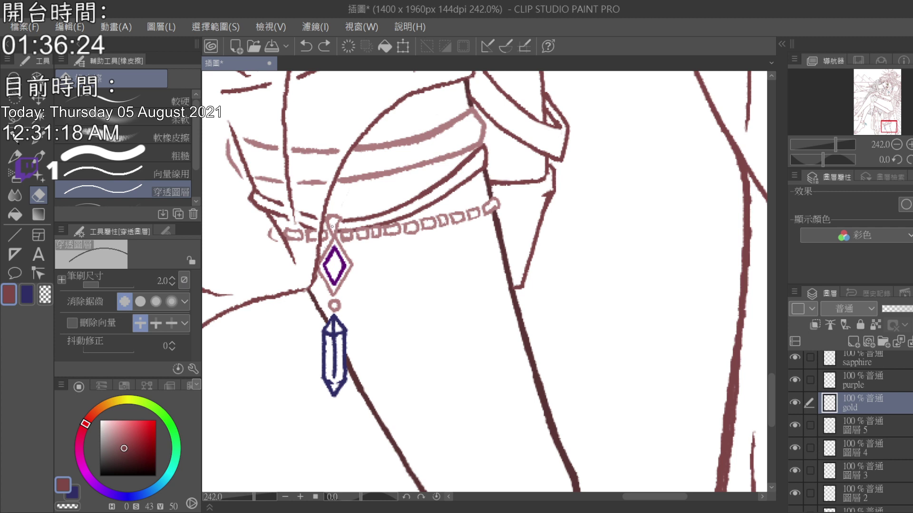
{"action": "left_click", "coordinate": [364, 160]}
{"action": "left_click_drag", "start_coordinate": [269, 233], "coordinate": [267, 235]}
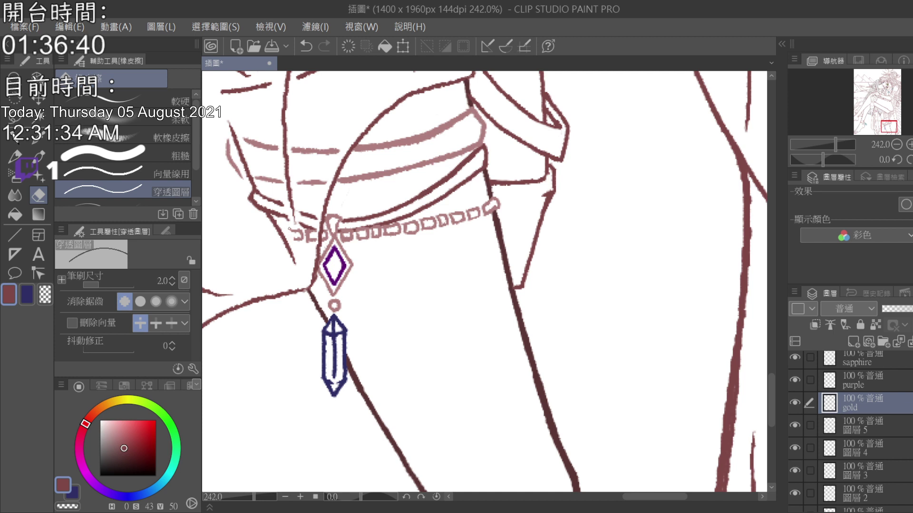
{"action": "mouse_move", "coordinate": [302, 233]}
{"action": "left_mouse_down"}
{"action": "mouse_move", "coordinate": [305, 242]}
{"action": "mouse_move", "coordinate": [308, 232]}
{"action": "left_mouse_up"}
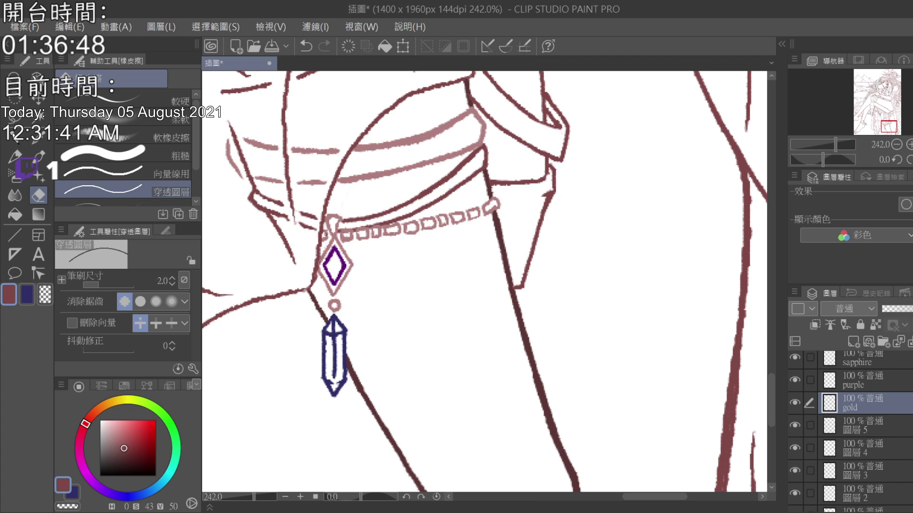
{"action": "left_click_drag", "start_coordinate": [325, 239], "coordinate": [328, 234]}
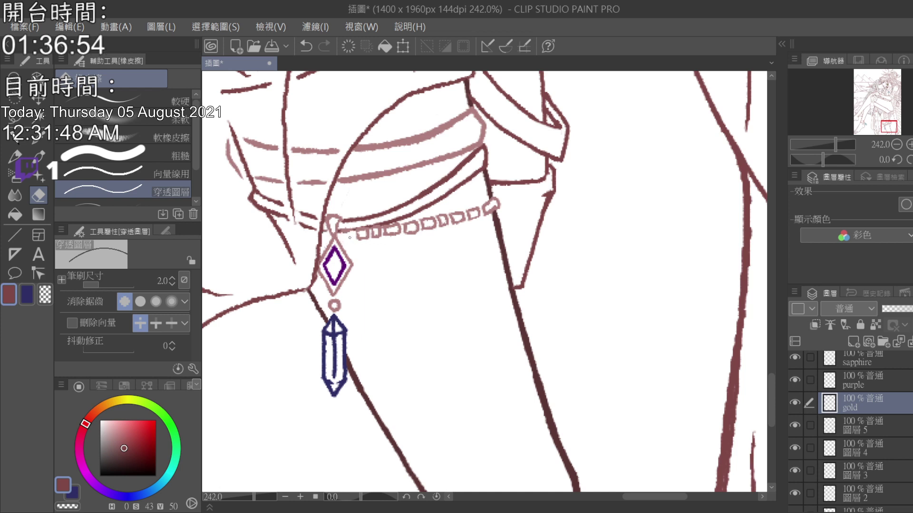
- Erase the remaining thigh chain links from the pendant to the thigh's outer edge with the 較硬 eraser at size 5.0
{"action": "left_click", "coordinate": [171, 102]}
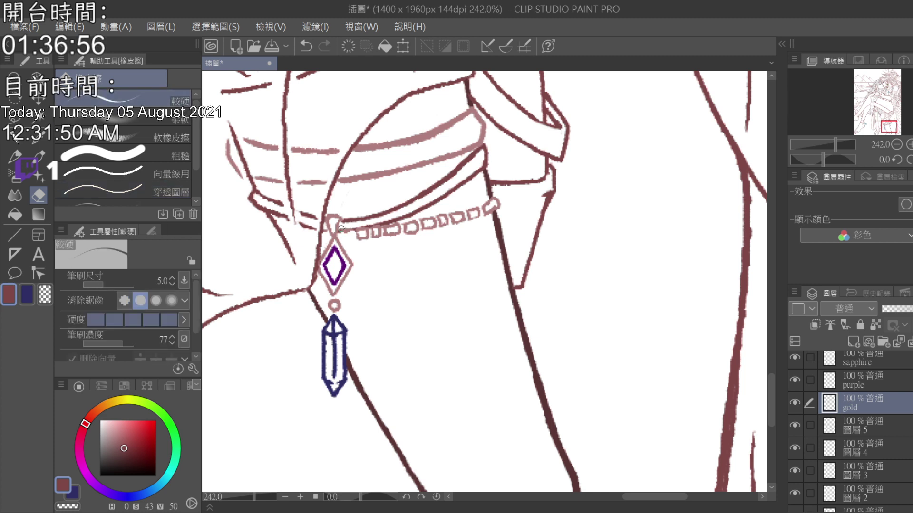
{"action": "mouse_move", "coordinate": [352, 232]}
{"action": "left_mouse_down"}
{"action": "mouse_move", "coordinate": [377, 225]}
{"action": "mouse_move", "coordinate": [385, 237]}
{"action": "mouse_move", "coordinate": [394, 220]}
{"action": "mouse_move", "coordinate": [401, 240]}
{"action": "mouse_move", "coordinate": [414, 217]}
{"action": "mouse_move", "coordinate": [419, 239]}
{"action": "mouse_move", "coordinate": [425, 215]}
{"action": "mouse_move", "coordinate": [430, 234]}
{"action": "mouse_move", "coordinate": [448, 210]}
{"action": "mouse_move", "coordinate": [450, 223]}
{"action": "mouse_move", "coordinate": [464, 204]}
{"action": "mouse_move", "coordinate": [472, 222]}
{"action": "mouse_move", "coordinate": [498, 209]}
{"action": "left_mouse_up"}
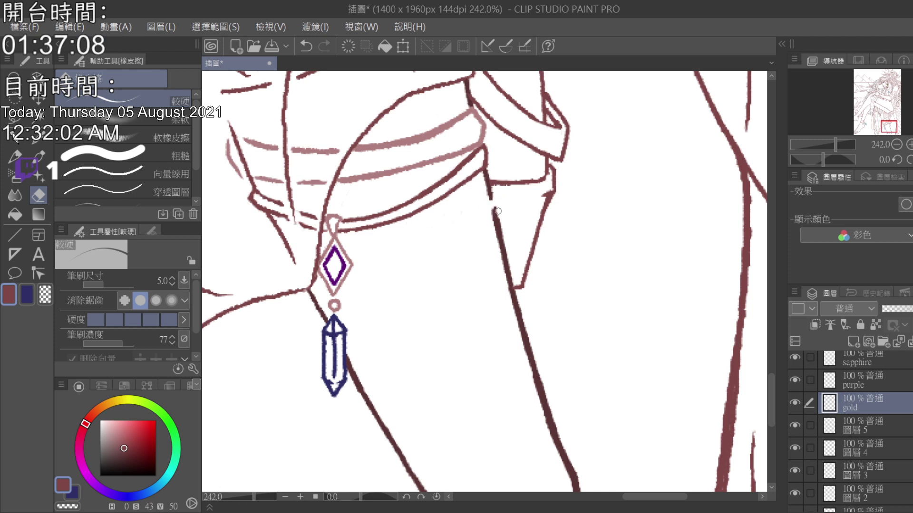
{"action": "scroll", "coordinate": [851, 432], "scroll_direction": "down", "scroll_amount": 6}
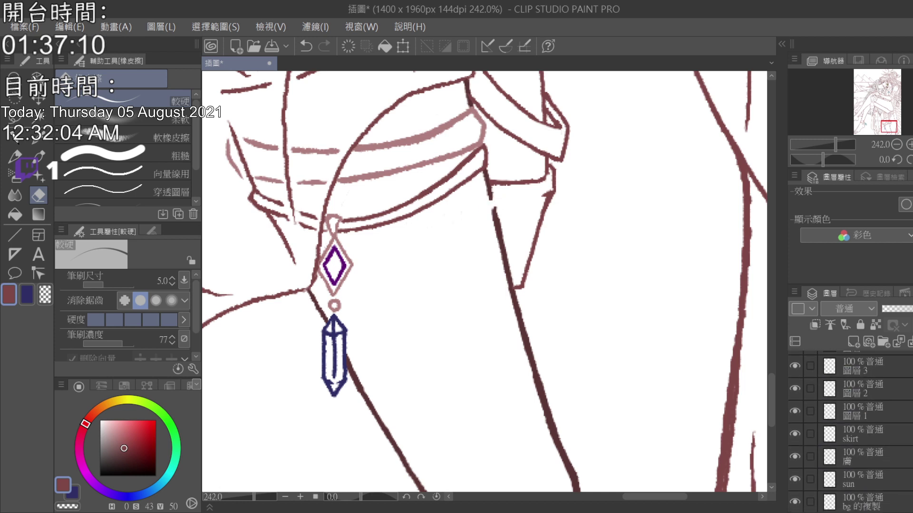
- On layer 膚, sample the dark outline colour and close the gap in the thigh's outer contour with 線画用ペン at size 5.0
{"action": "left_click", "coordinate": [856, 389]}
{"action": "left_click", "coordinate": [41, 140]}
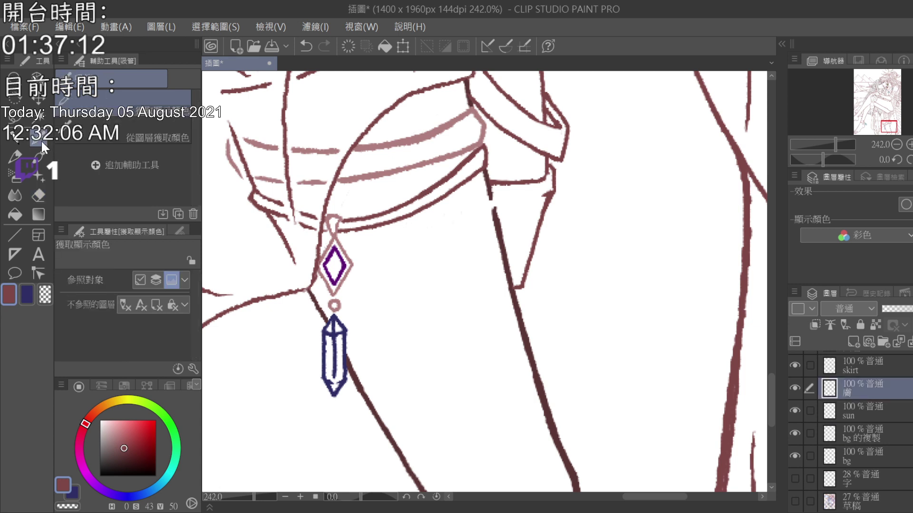
{"action": "left_click", "coordinate": [15, 139]}
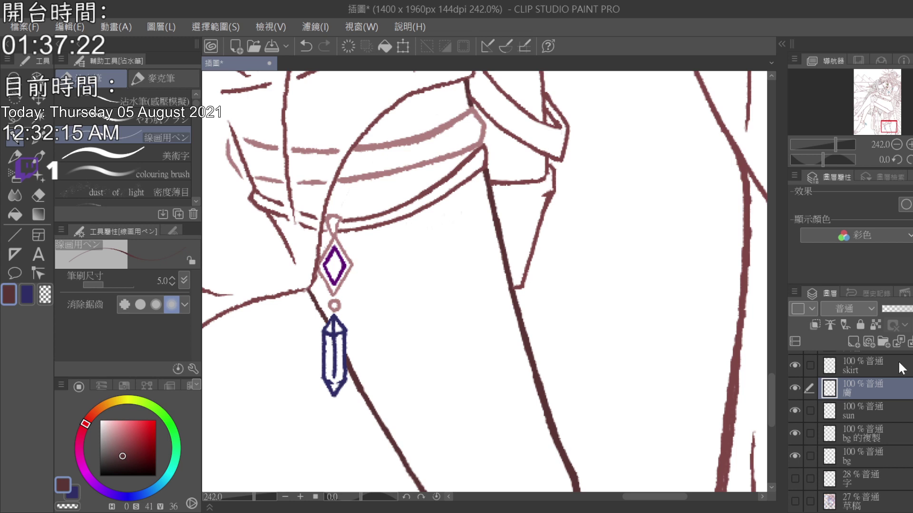
- Add a new raster layer directly above layer gold
{"action": "scroll", "coordinate": [851, 427], "scroll_direction": "up", "scroll_amount": 5}
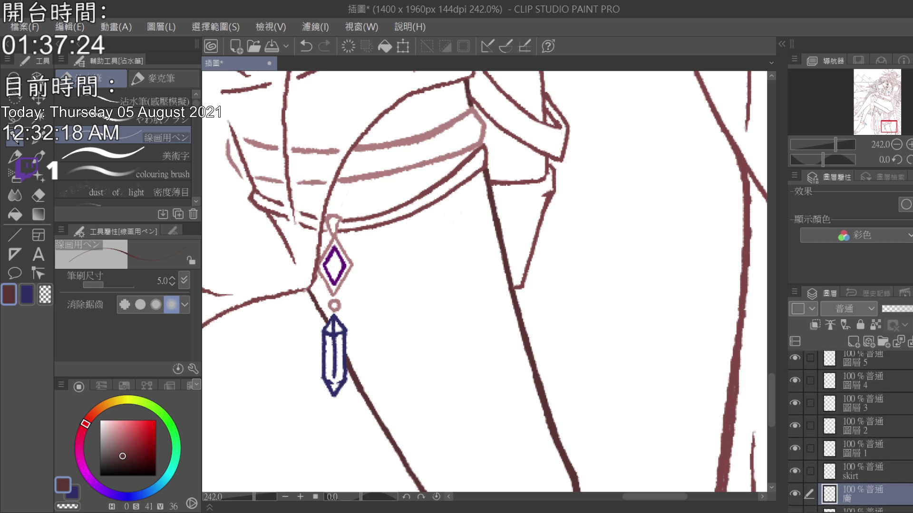
{"action": "left_click", "coordinate": [882, 388]}
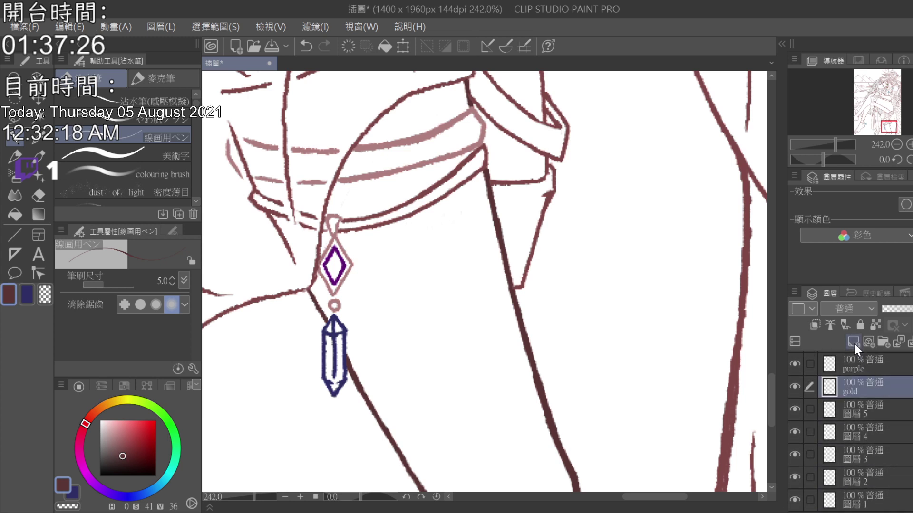
{"action": "left_click", "coordinate": [853, 342]}
- Paint a pearl chain across the thigh, running from the pendant's loop to both sides, with the 진주 목걸이2 brush at size 8.0
{"action": "scroll", "coordinate": [156, 153], "scroll_direction": "down", "scroll_amount": 5}
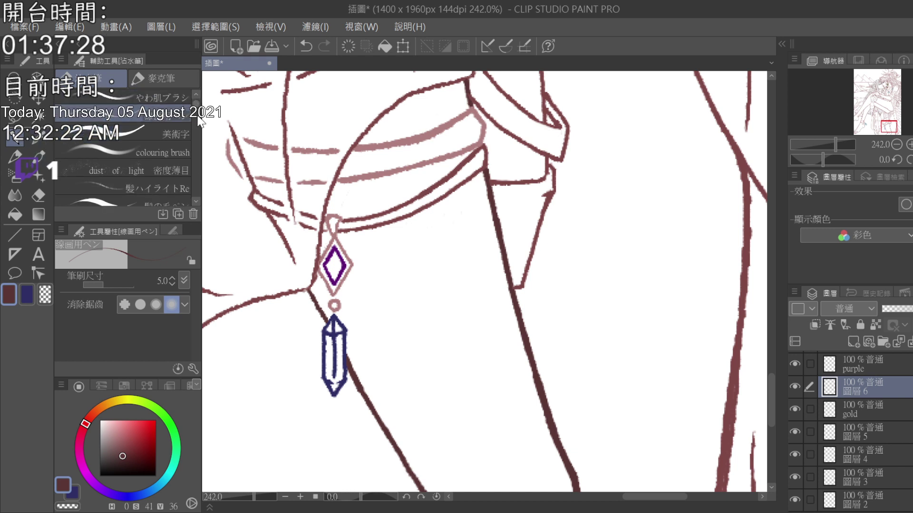
{"action": "left_click", "coordinate": [185, 145]}
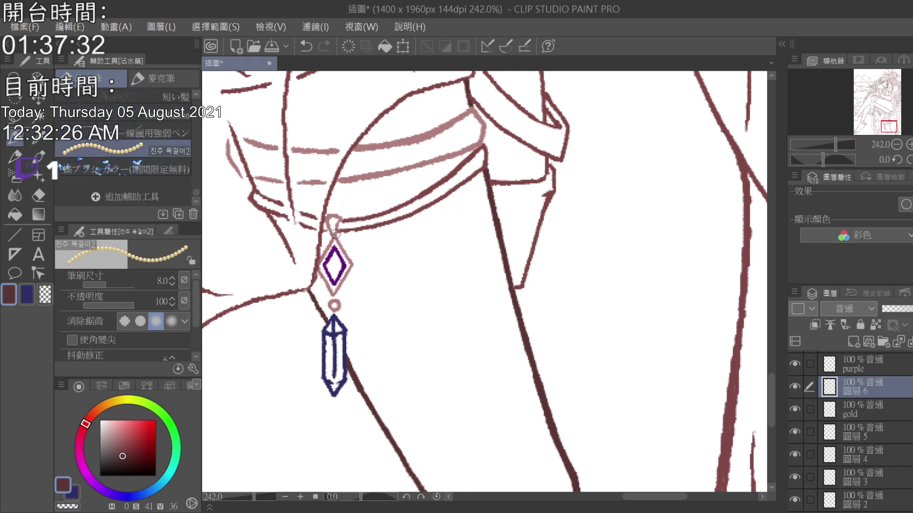
{"action": "mouse_move", "coordinate": [333, 232]}
{"action": "left_mouse_down"}
{"action": "mouse_move", "coordinate": [358, 246]}
{"action": "mouse_move", "coordinate": [408, 249]}
{"action": "mouse_move", "coordinate": [455, 241]}
{"action": "mouse_move", "coordinate": [496, 220]}
{"action": "left_mouse_up"}
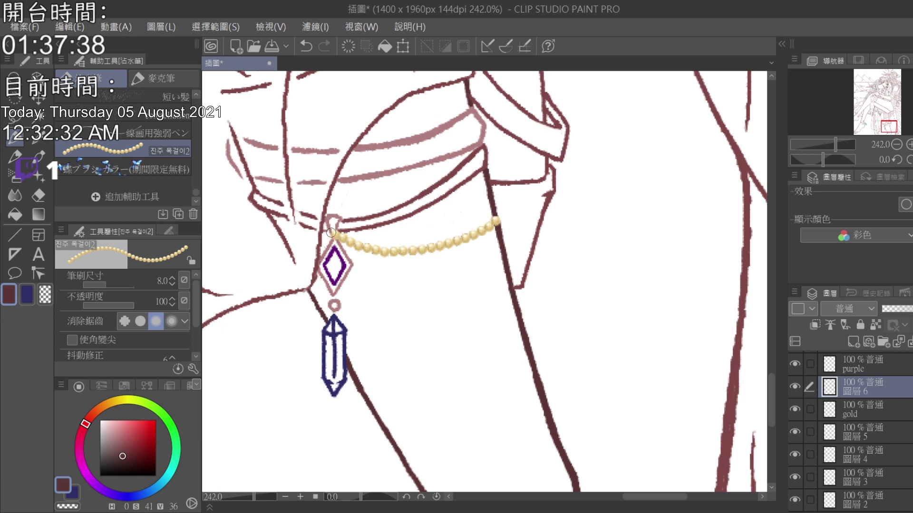
{"action": "left_click_drag", "start_coordinate": [333, 232], "coordinate": [291, 262]}
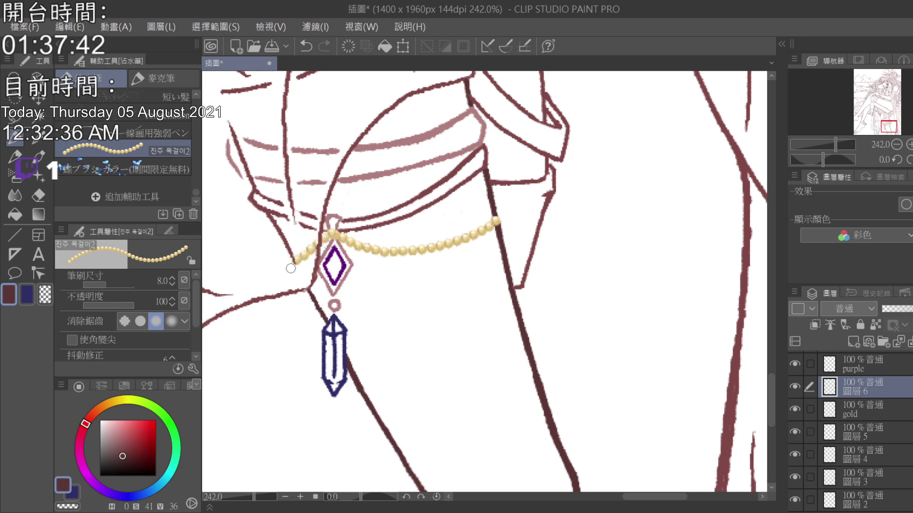
{"action": "scroll", "coordinate": [850, 432], "scroll_direction": "down", "scroll_amount": 4}
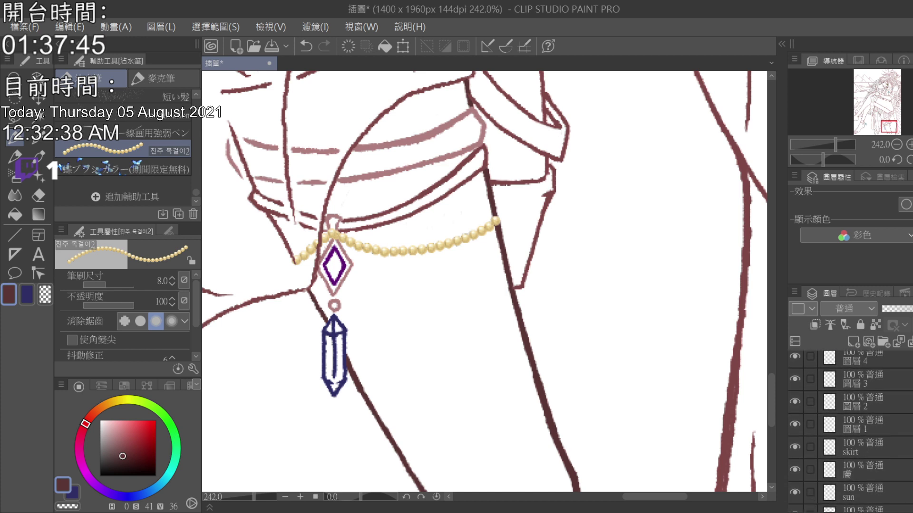
{"action": "scroll", "coordinate": [850, 432], "scroll_direction": "up", "scroll_amount": 1}
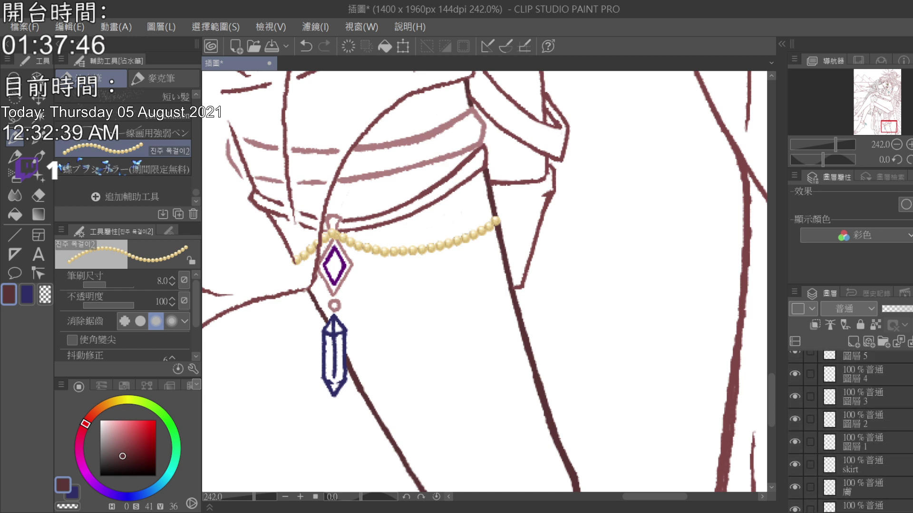
{"action": "scroll", "coordinate": [850, 432], "scroll_direction": "up", "scroll_amount": 3}
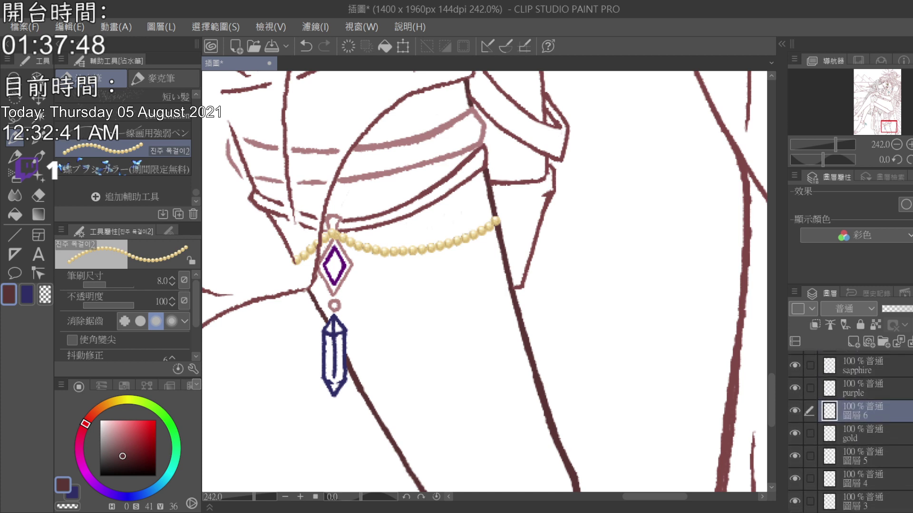
{"action": "left_click_drag", "start_coordinate": [294, 259], "coordinate": [285, 260]}
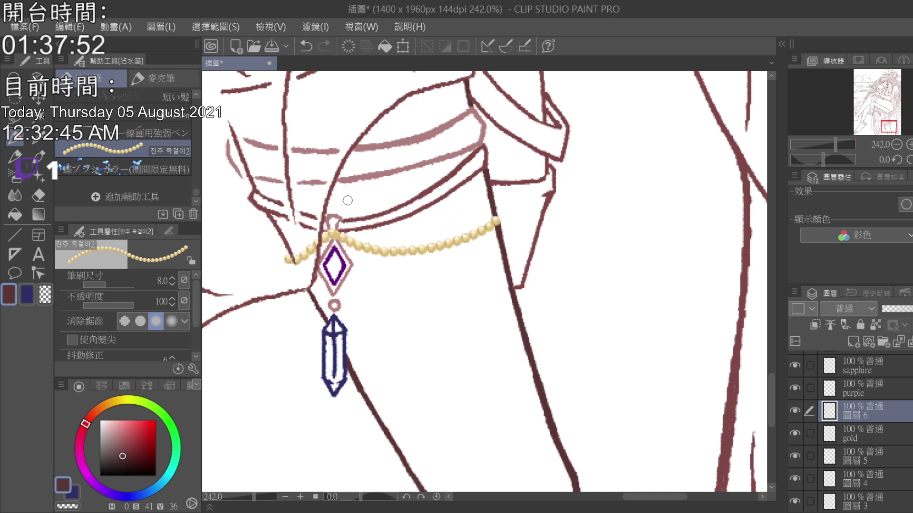
- Select layer 外套 and erase the lower end of the garment line at the pearl chain's left end with the 較硬 eraser at size 5.0
{"action": "left_click", "coordinate": [39, 195]}
{"action": "left_click", "coordinate": [176, 190]}
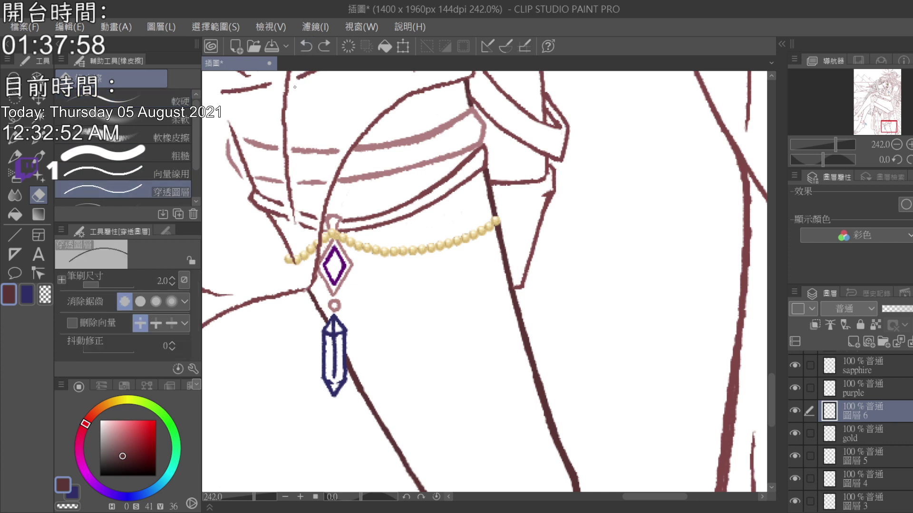
{"action": "scroll", "coordinate": [851, 431], "scroll_direction": "up", "scroll_amount": 5}
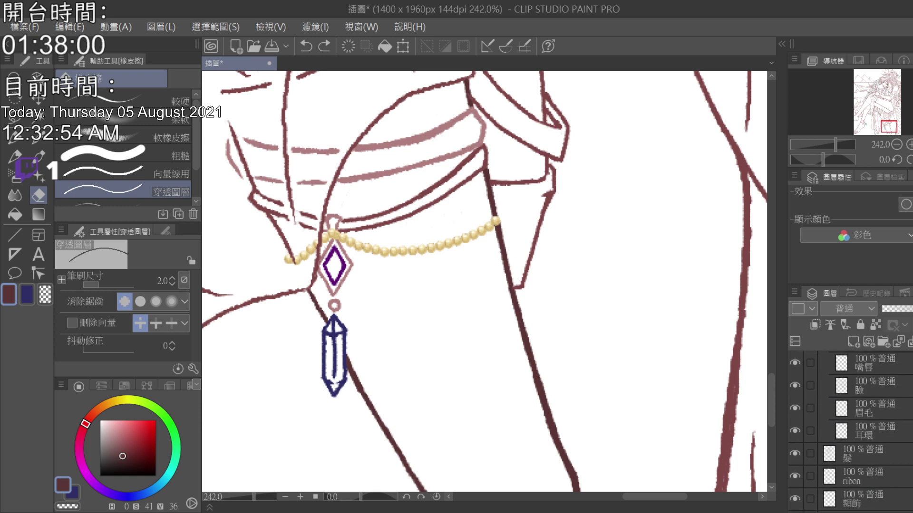
{"action": "left_click", "coordinate": [869, 407]}
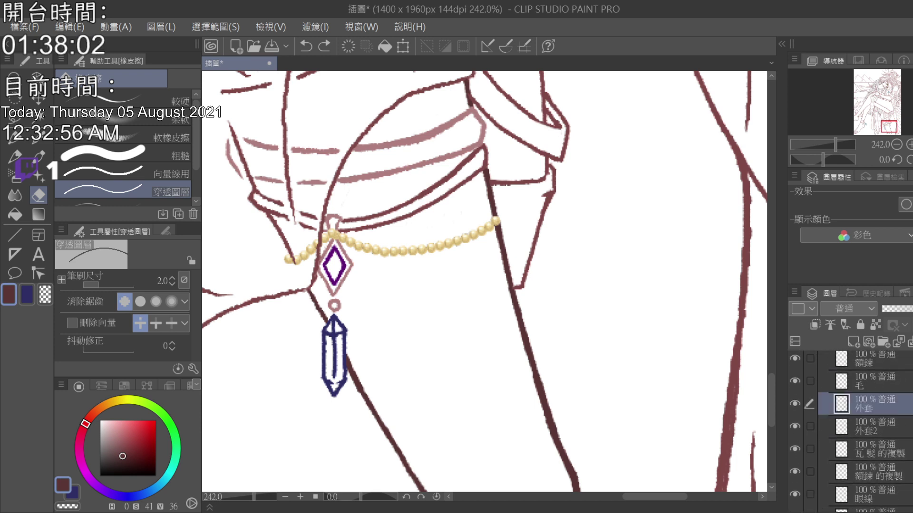
{"action": "left_click_drag", "start_coordinate": [296, 255], "coordinate": [295, 248]}
{"action": "left_click", "coordinate": [305, 46]}
{"action": "left_click", "coordinate": [124, 101]}
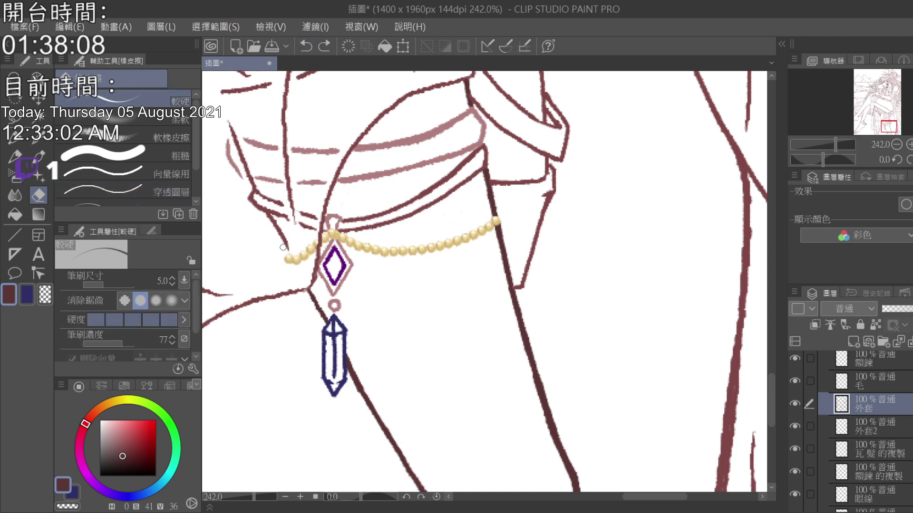
{"action": "left_click_drag", "start_coordinate": [286, 250], "coordinate": [287, 232]}
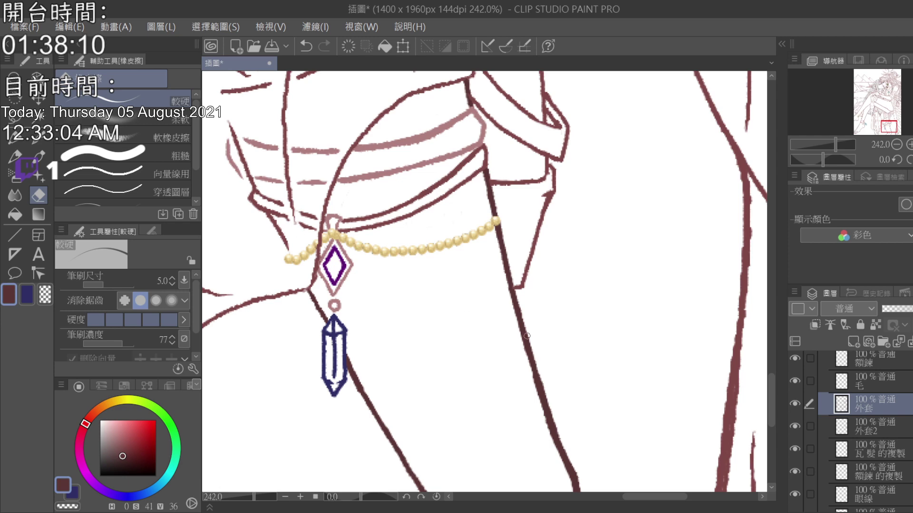
- Rename the pearl chain's layer 圖層 6 as gold
{"action": "scroll", "coordinate": [599, 346], "scroll_direction": "down", "scroll_amount": 7}
{"action": "scroll", "coordinate": [599, 346], "scroll_direction": "down", "scroll_amount": 1}
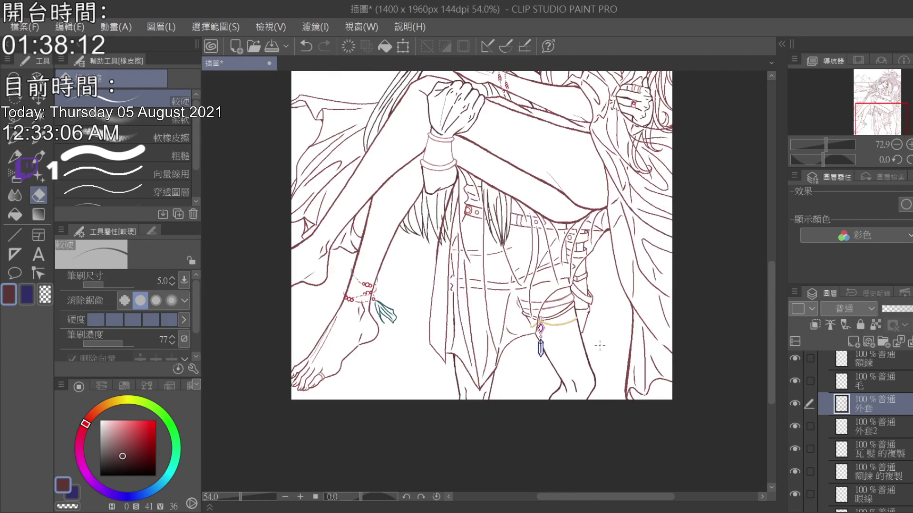
{"action": "scroll", "coordinate": [882, 432], "scroll_direction": "down", "scroll_amount": 5}
{"action": "scroll", "coordinate": [891, 442], "scroll_direction": "down", "scroll_amount": 6}
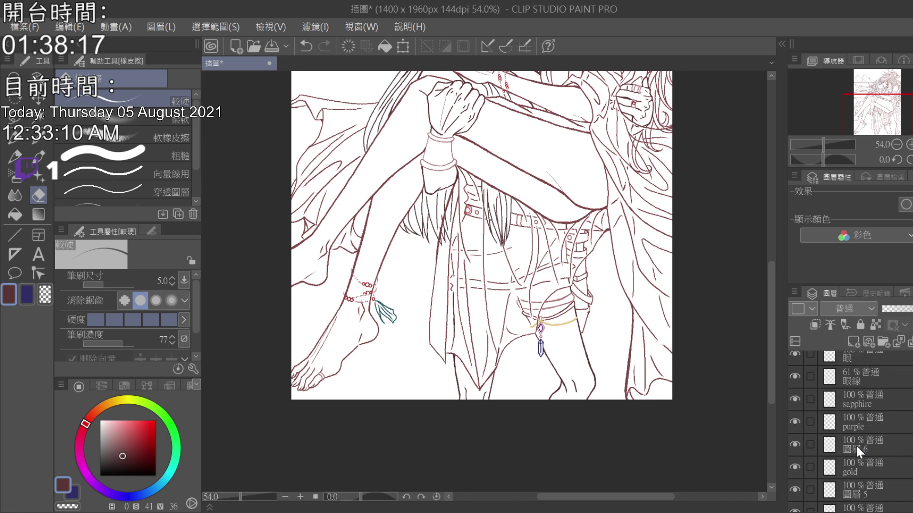
{"action": "left_click", "coordinate": [857, 447]}
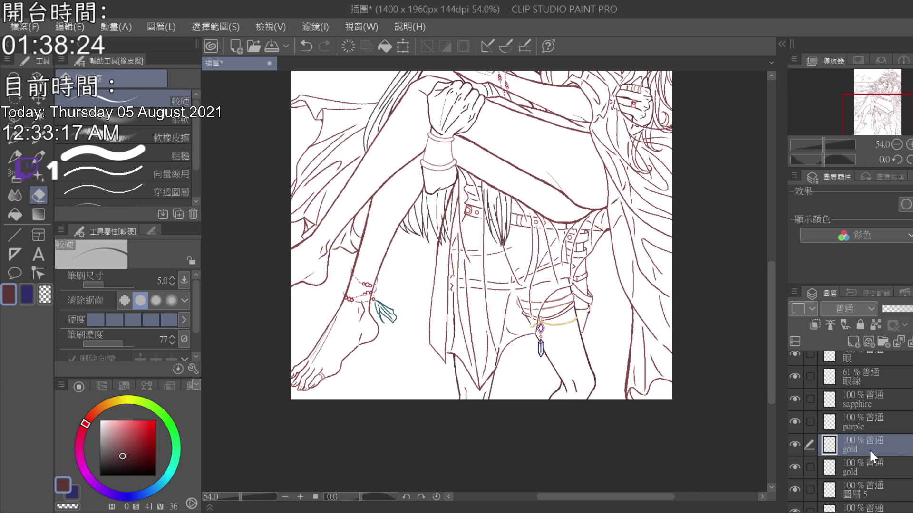
- Examine the whole illustration, from the thigh chain up to both figures' faces
{"action": "mouse_move", "coordinate": [768, 355]}
{"action": "left_mouse_down"}
{"action": "mouse_move", "coordinate": [773, 244]}
{"action": "mouse_move", "coordinate": [781, 338]}
{"action": "left_mouse_up"}
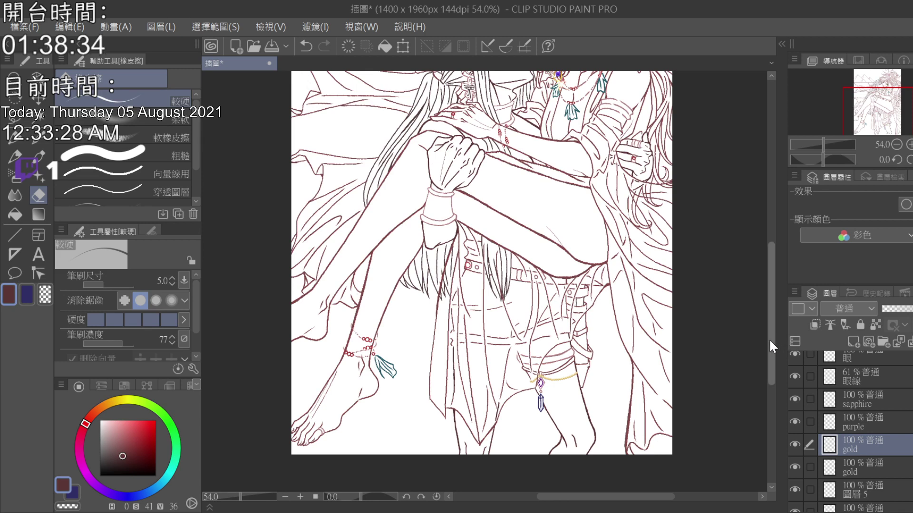
{"action": "left_click_drag", "start_coordinate": [769, 342], "coordinate": [775, 304]}
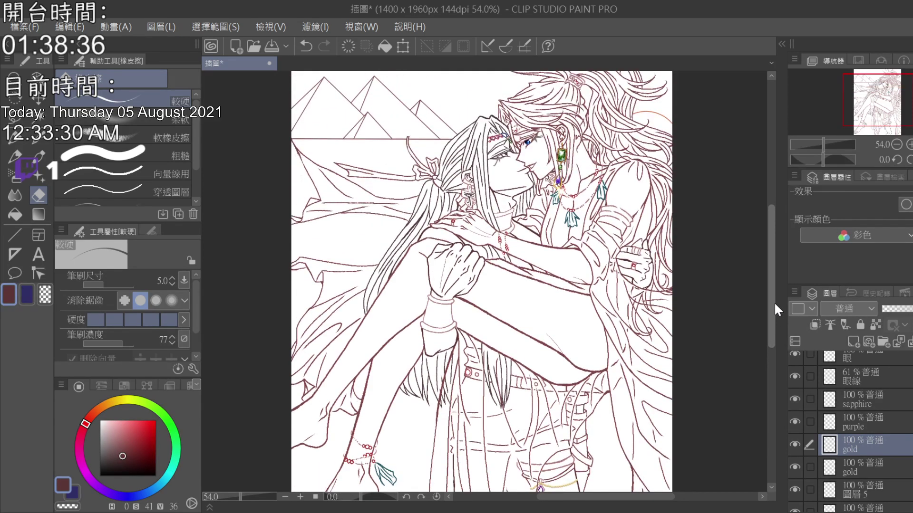
{"action": "mouse_move", "coordinate": [774, 304]}
{"action": "left_mouse_down"}
{"action": "mouse_move", "coordinate": [774, 354]}
{"action": "mouse_move", "coordinate": [769, 255]}
{"action": "mouse_move", "coordinate": [775, 301]}
{"action": "left_mouse_up"}
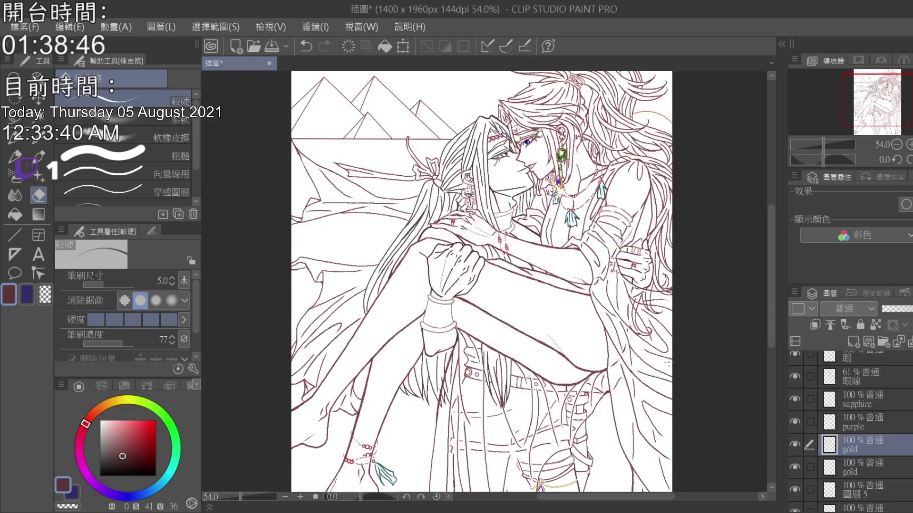
{"action": "scroll", "coordinate": [665, 366], "scroll_direction": "down", "scroll_amount": 2}
{"action": "left_click_drag", "start_coordinate": [570, 496], "coordinate": [606, 495]}
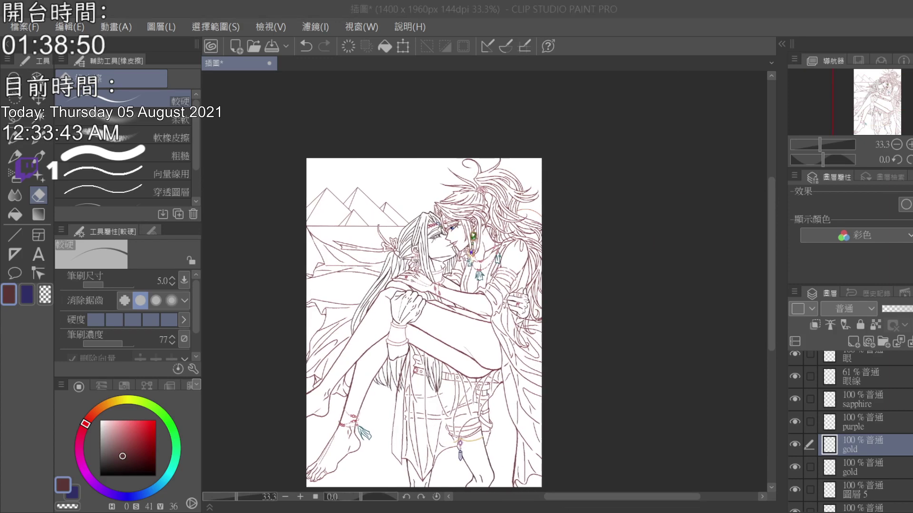